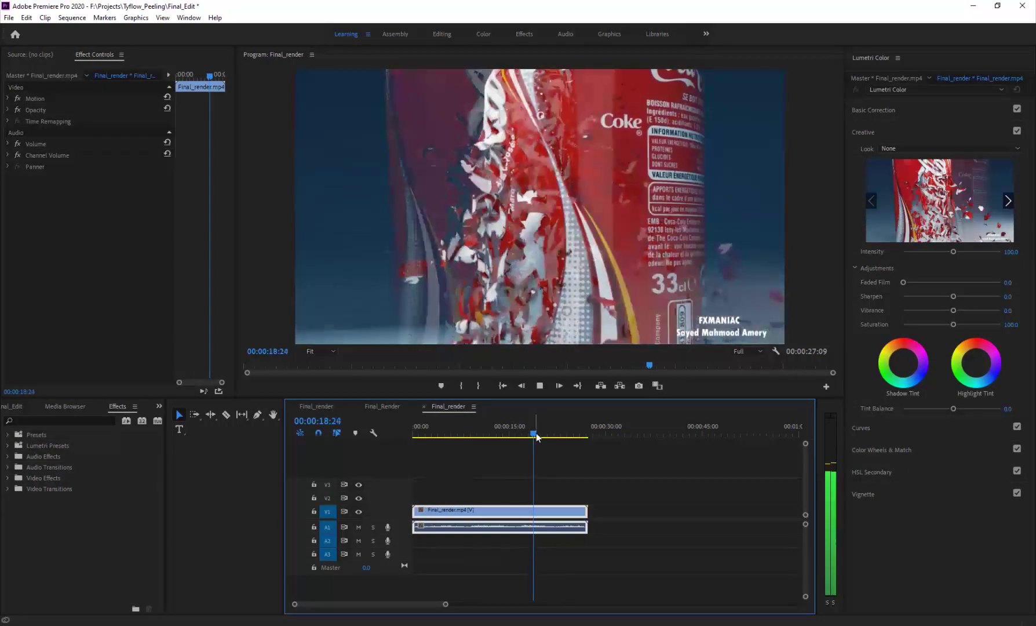
Play and scrub through the Final_render sequence to examine how the can's painted surface peels and breaks away.
key("space")
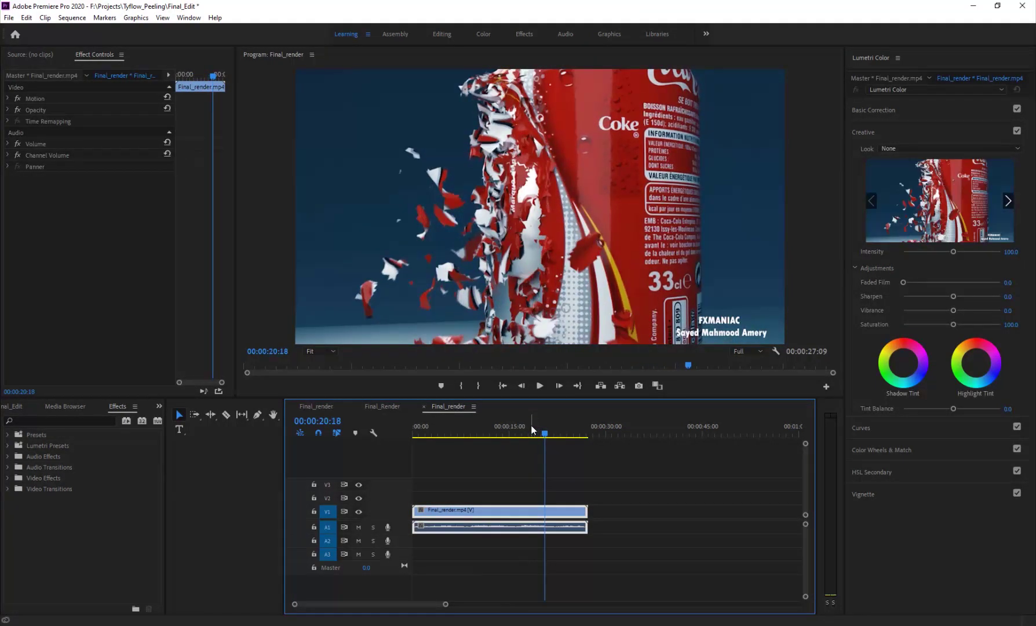
left_click(497, 430)
key("space")
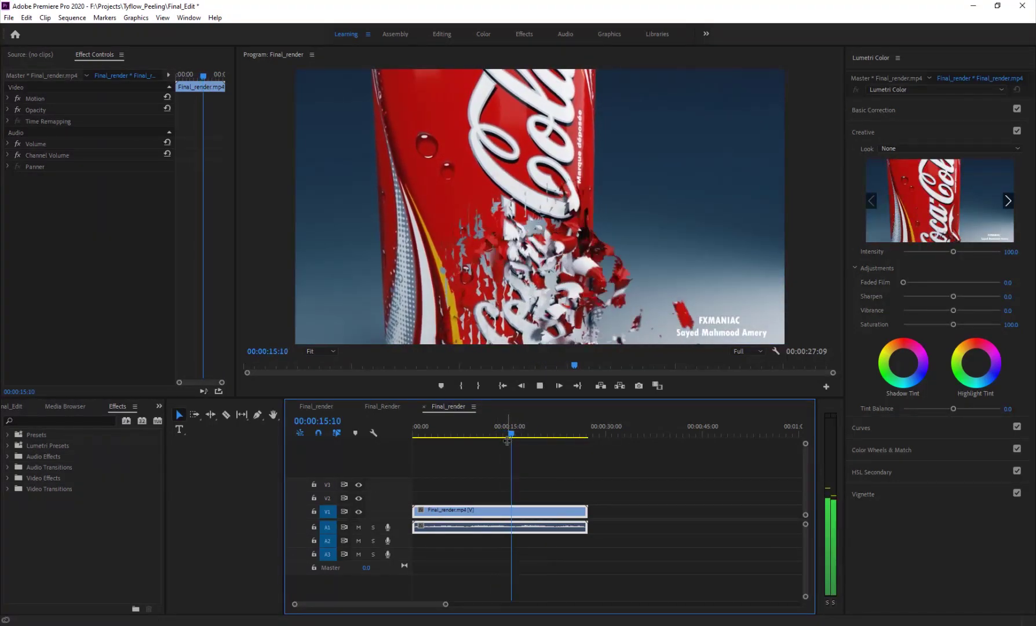
key("space")
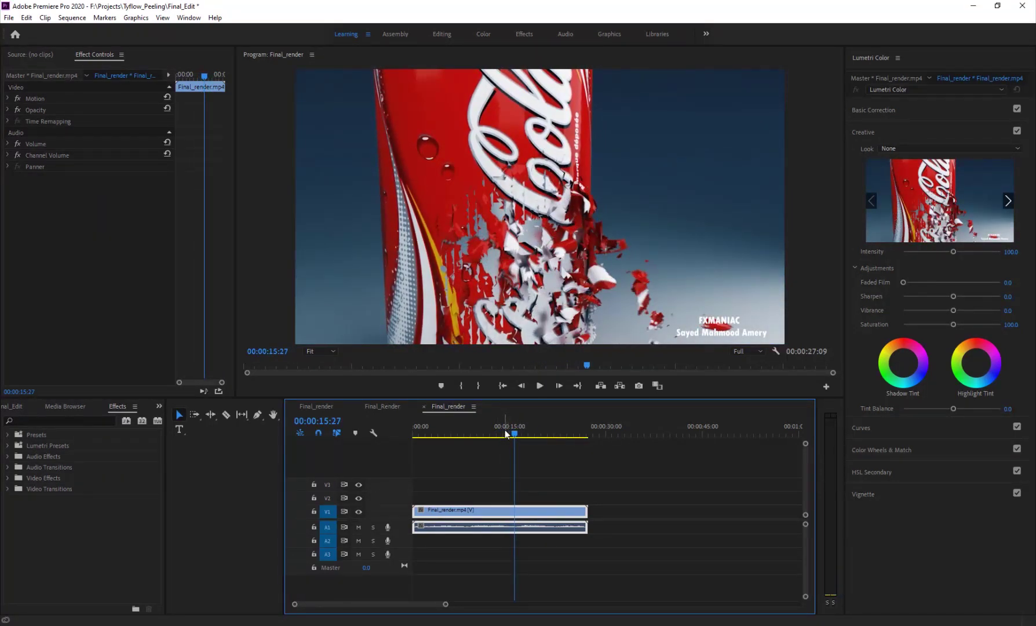
left_click_drag(506, 433, 548, 437)
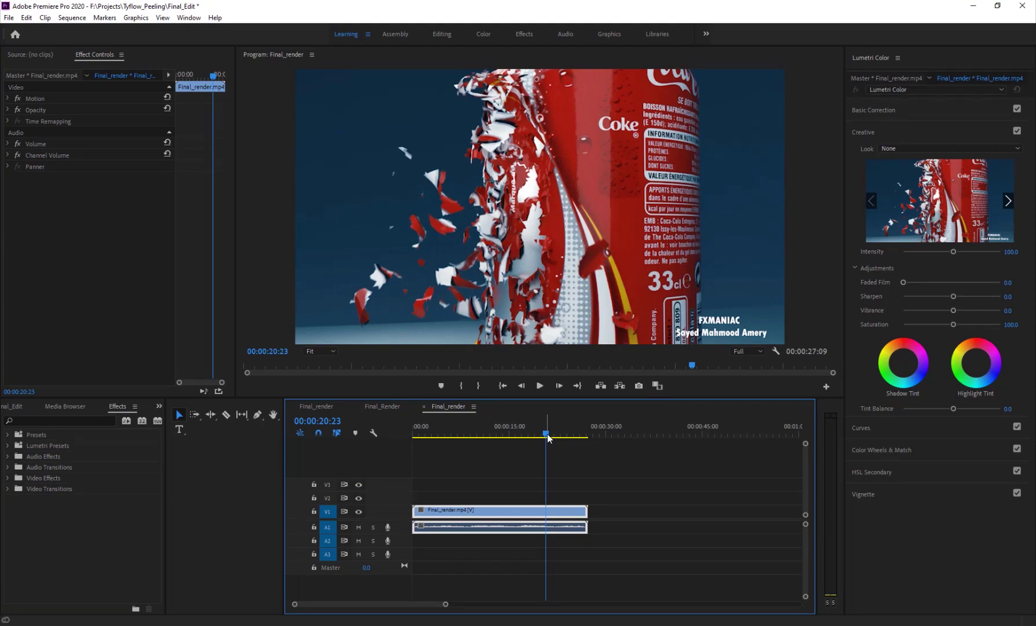
left_click_drag(548, 437, 511, 436)
left_click(594, 444)
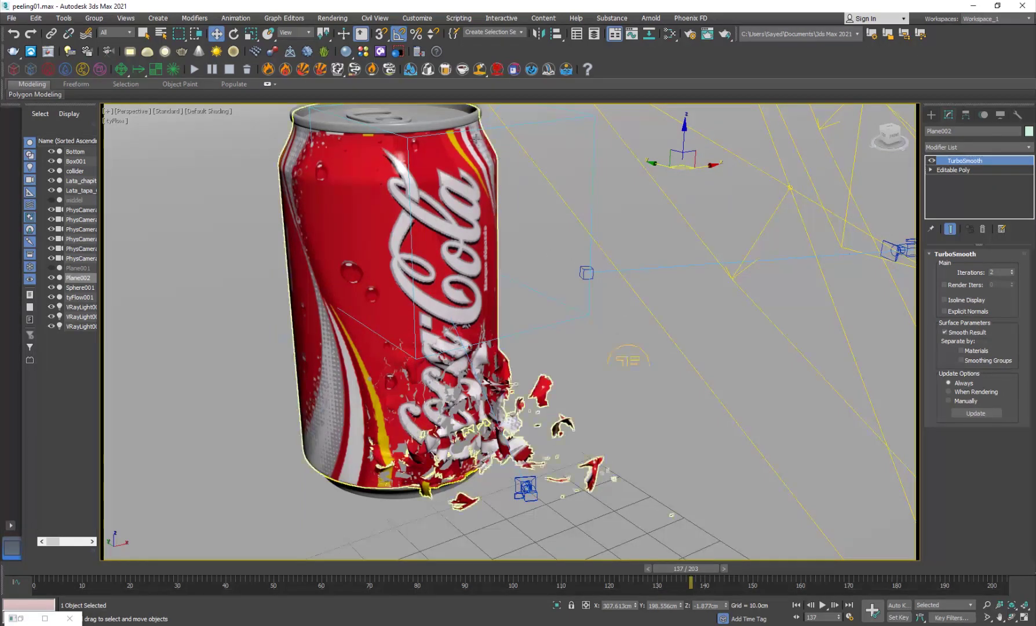
Create a teapot with a radius of about 26 cm around the can and raise it to about 18.5 cm in Z.
left_click(931, 114)
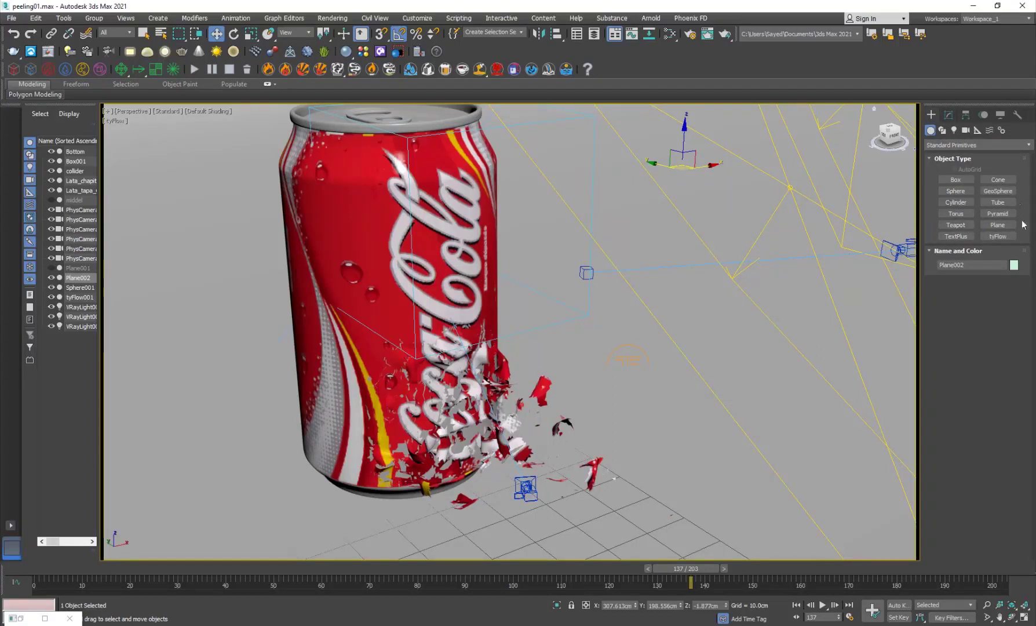
left_click(956, 225)
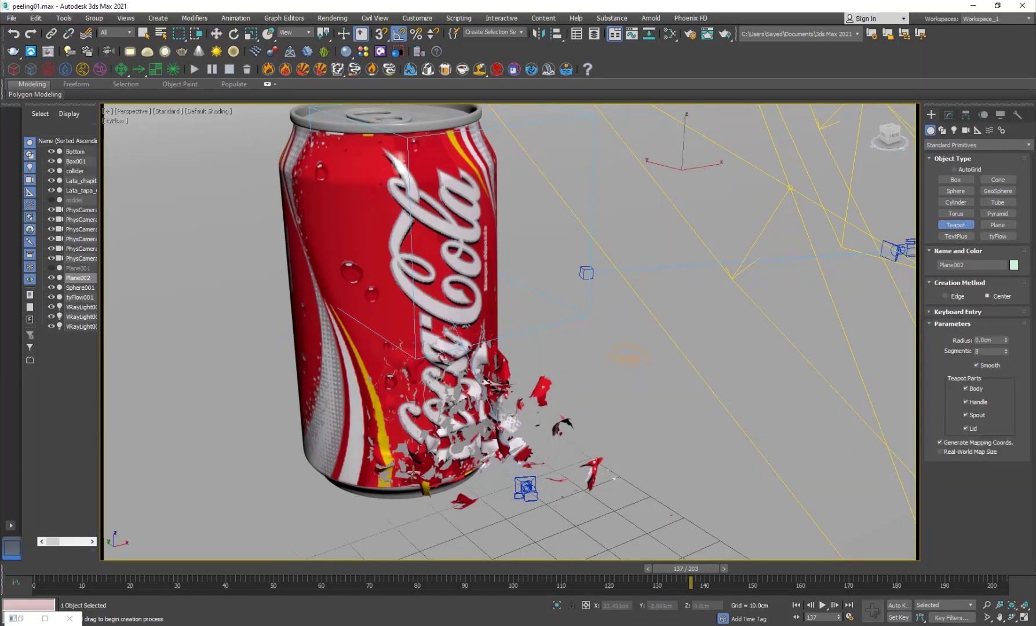
left_click_drag(412, 474, 331, 345)
right_click(329, 343)
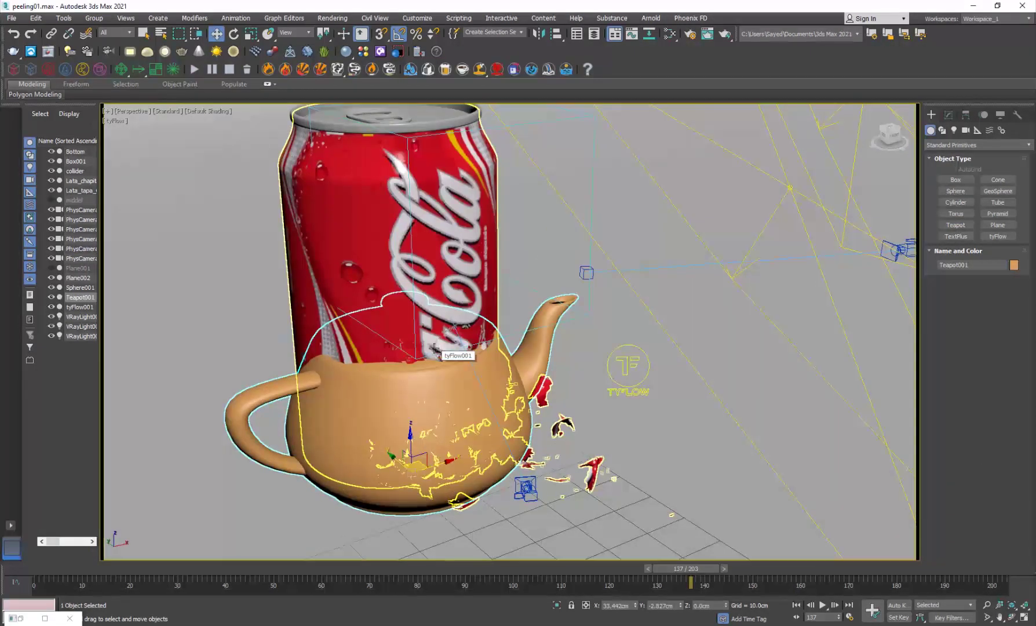
left_click_drag(428, 393, 415, 359)
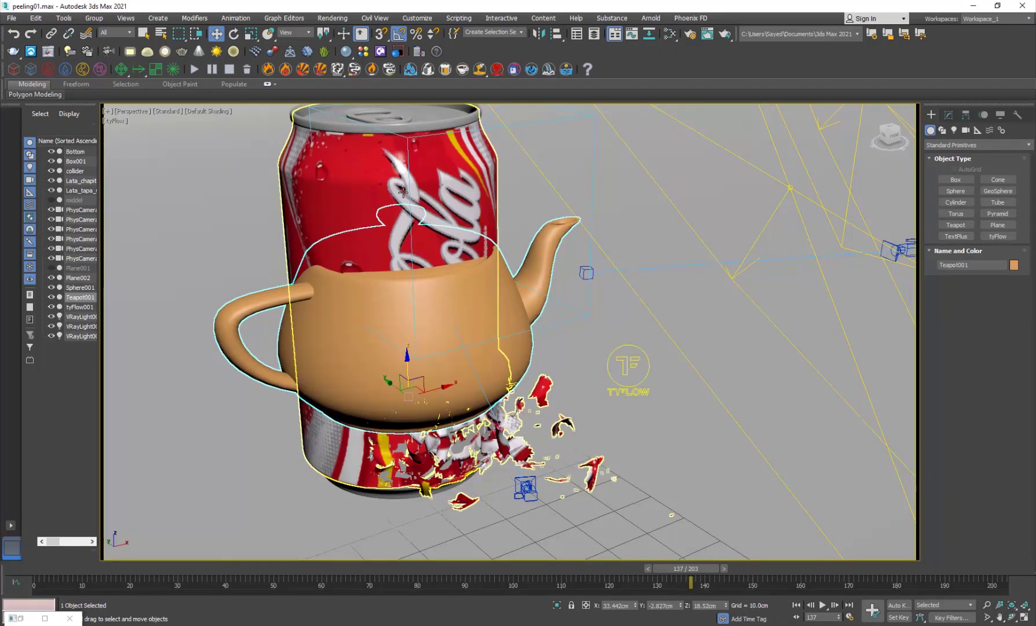
Bring up the tyFlow001 editor in a smaller window beside the teapot and display edged faces in the viewport.
left_click(45, 619)
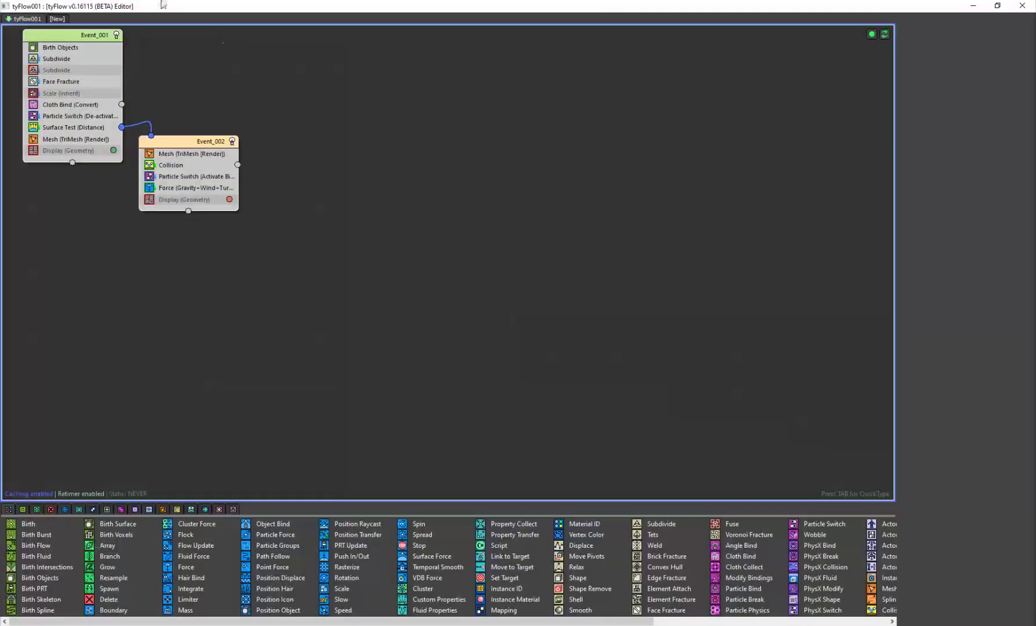
left_click_drag(139, 7, 614, 245)
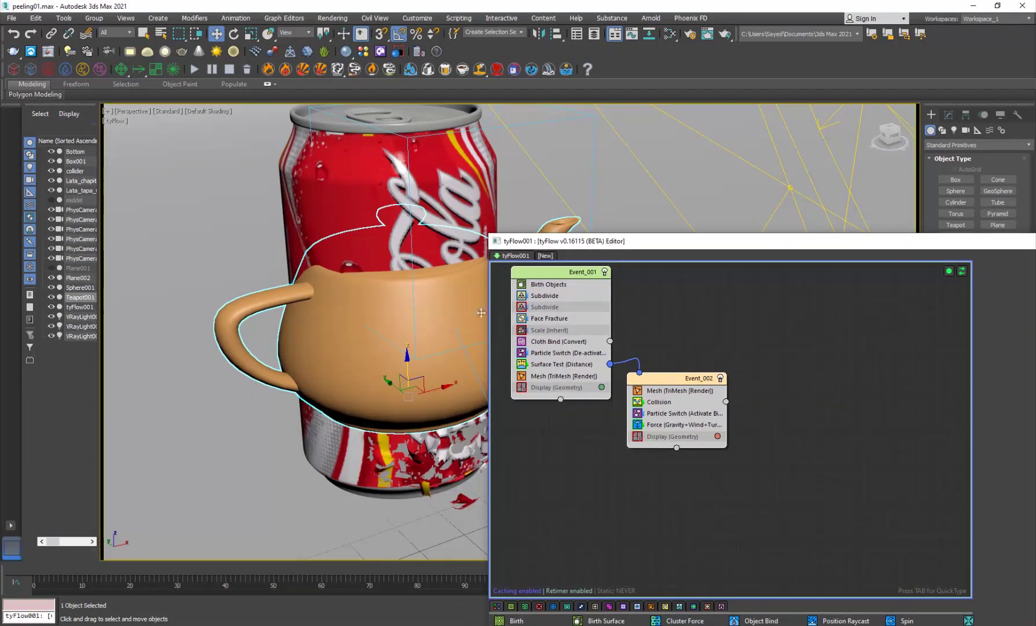
middle_click_drag(360, 338, 343, 342)
key("F4")
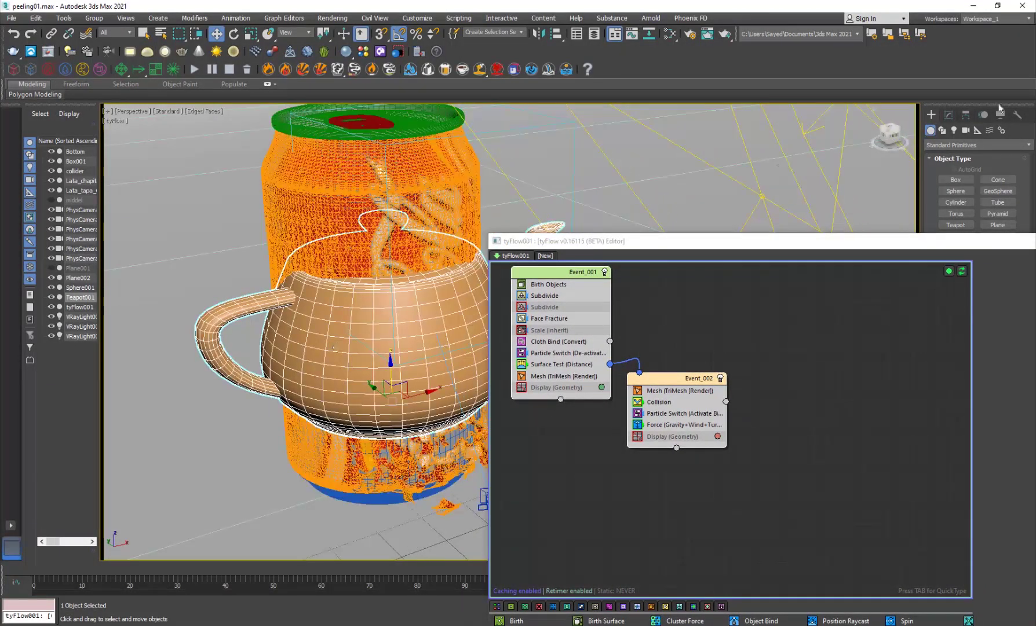
Set the teapot's segments to 25 and check its denser mesh.
left_click(948, 114)
left_click_drag(908, 253, 611, 363)
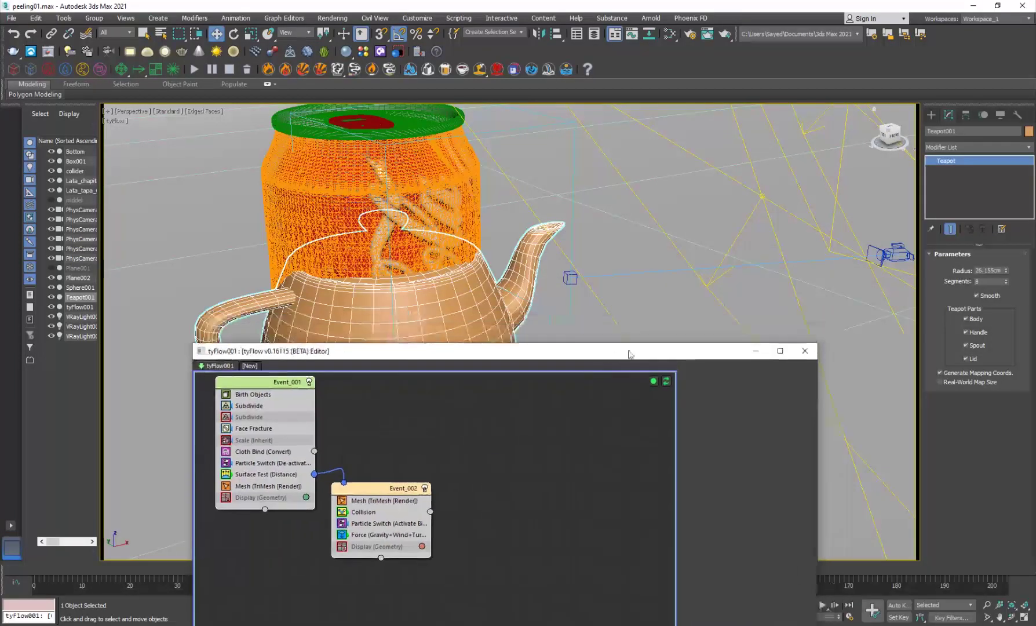
left_click_drag(1007, 282, 998, 270)
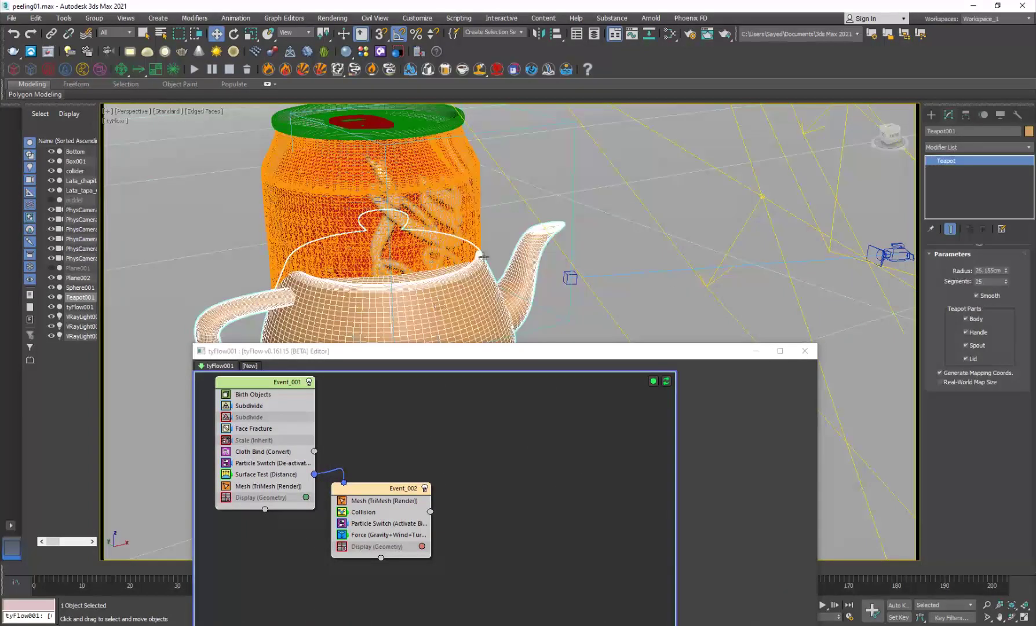
scroll(472, 248, "up", 5)
key("z")
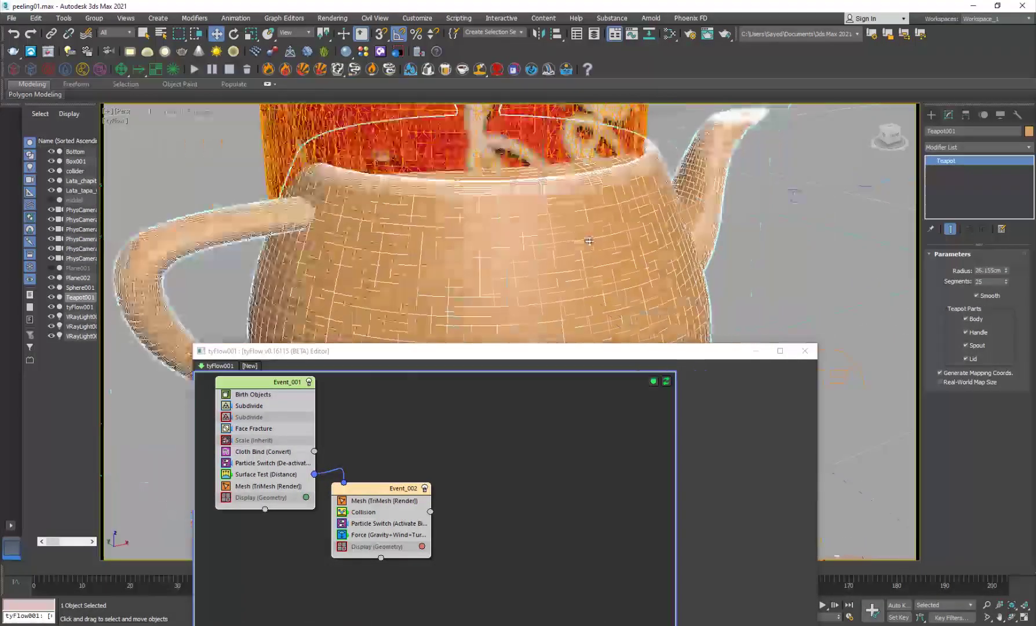
scroll(549, 257, "down", 4)
middle_click_drag(506, 250, 436, 248, "alt")
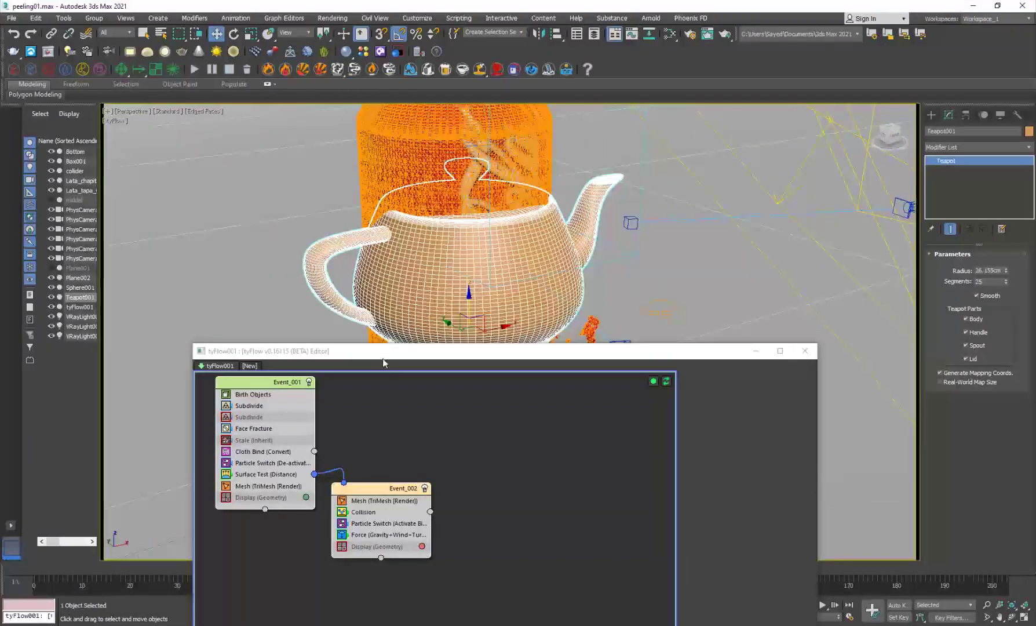
Replace middel with the teapot as the source object of the Birth Objects operator in Event_001.
left_click_drag(378, 354, 629, 239)
middle_click_drag(285, 302, 190, 329)
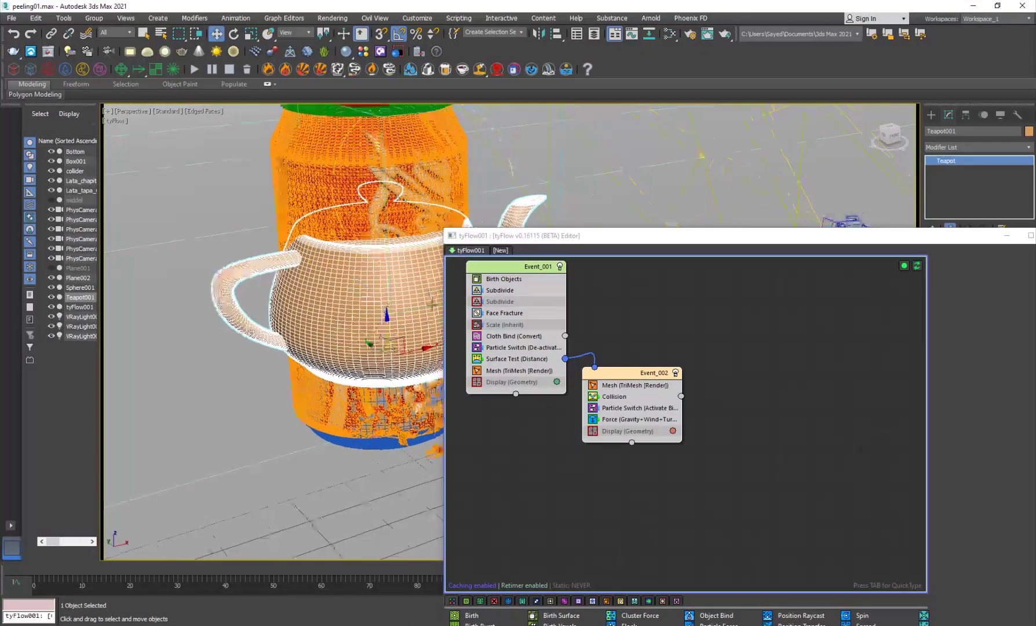
left_click(518, 280)
left_click_drag(596, 240, 535, 236)
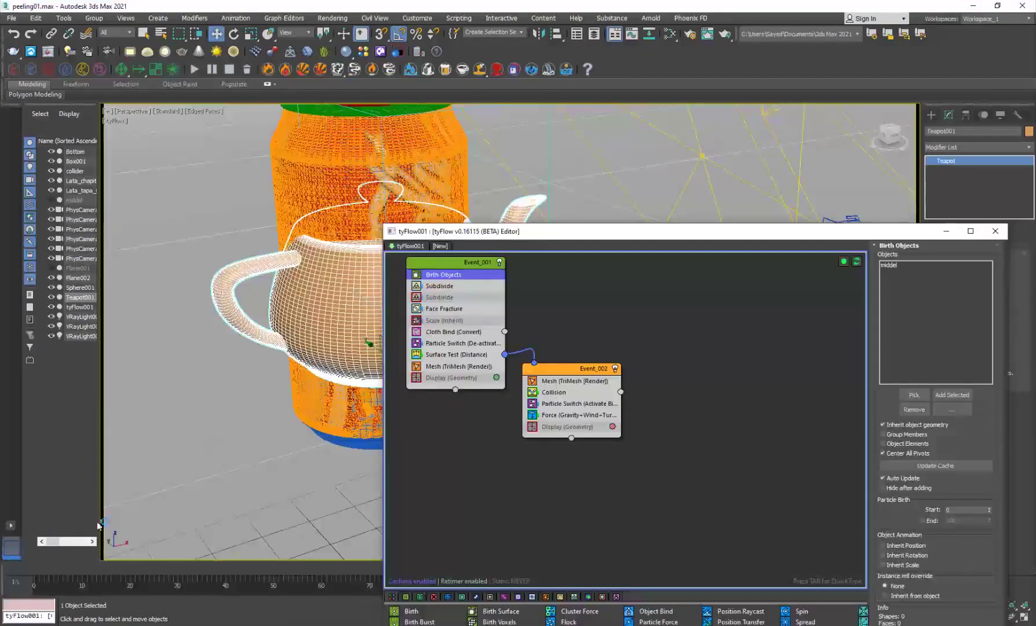
left_click(925, 397)
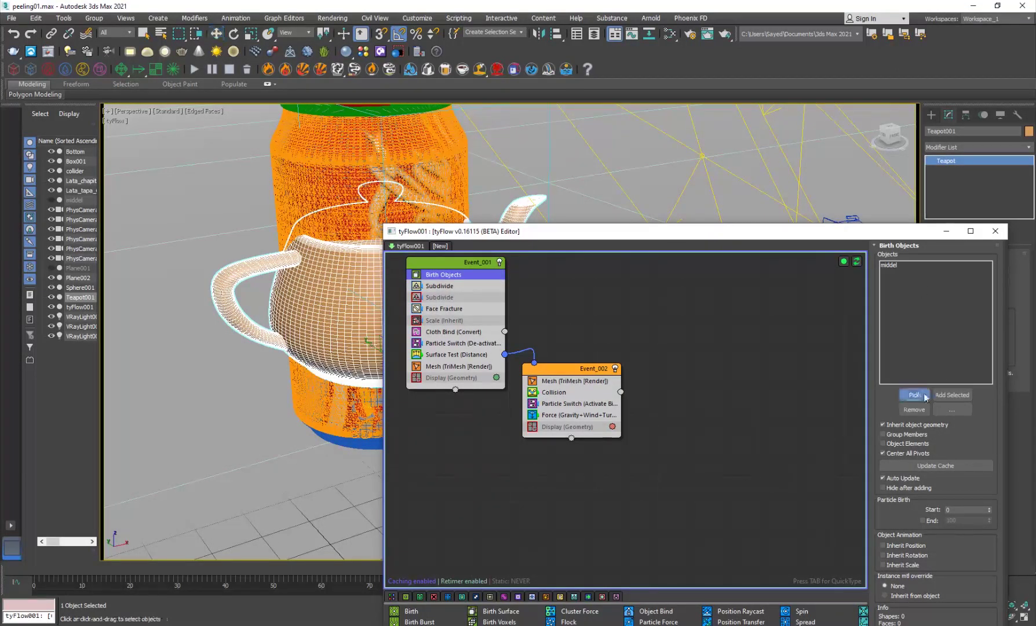
left_click(899, 265)
left_click(914, 409)
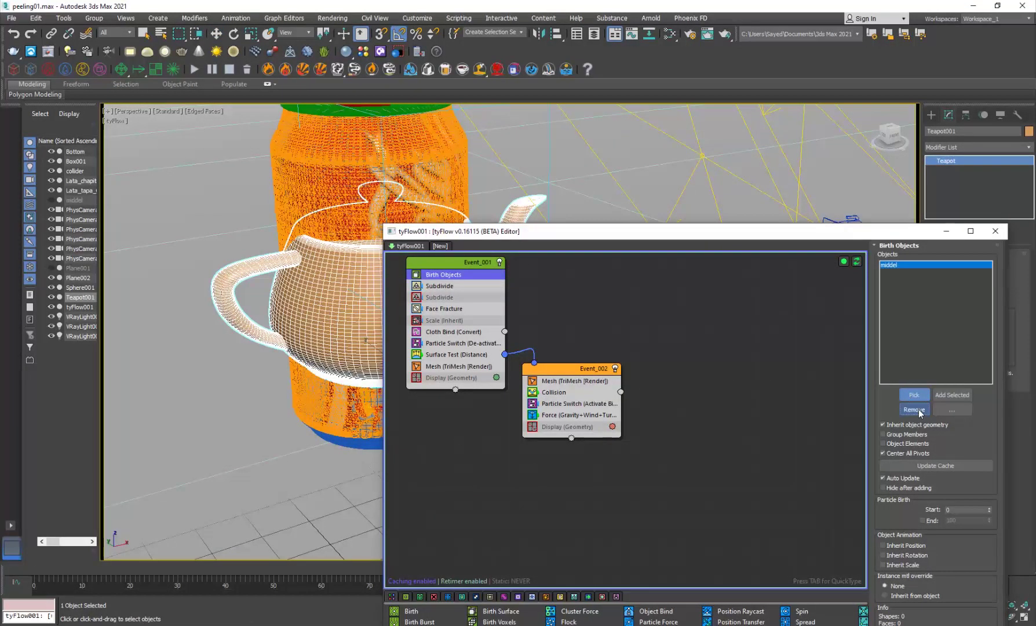
left_click(351, 296)
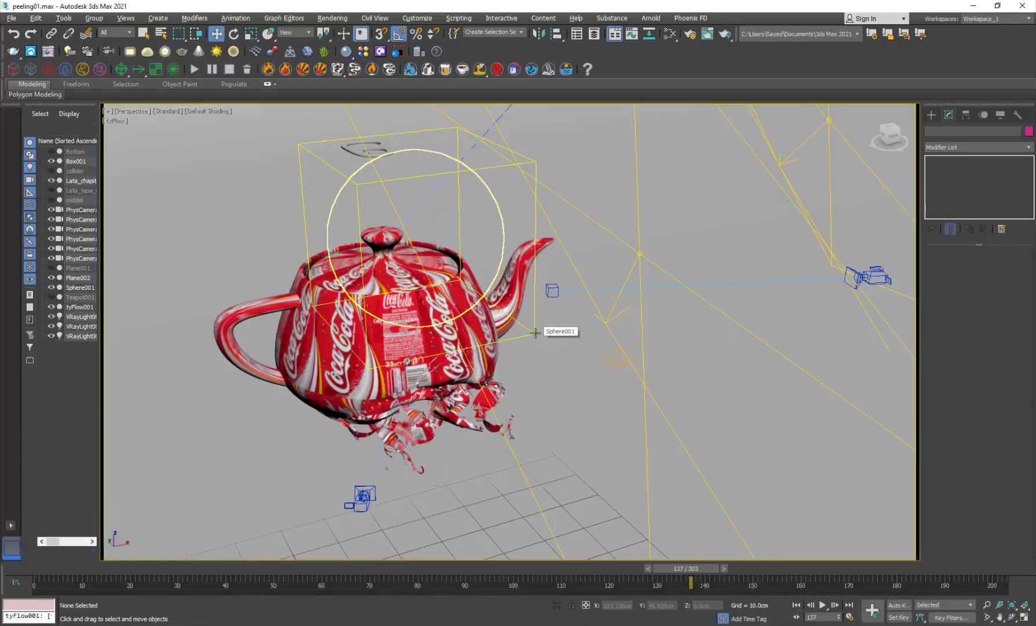
Select the sphere above the teapot and scrub the peeling simulation forward to frame 162.
left_click(538, 329)
scroll(441, 465, "up", 3)
middle_click_drag(441, 465, 418, 313, "alt")
scroll(432, 313, "down", 3)
middle_click_drag(434, 382, 470, 429, "alt")
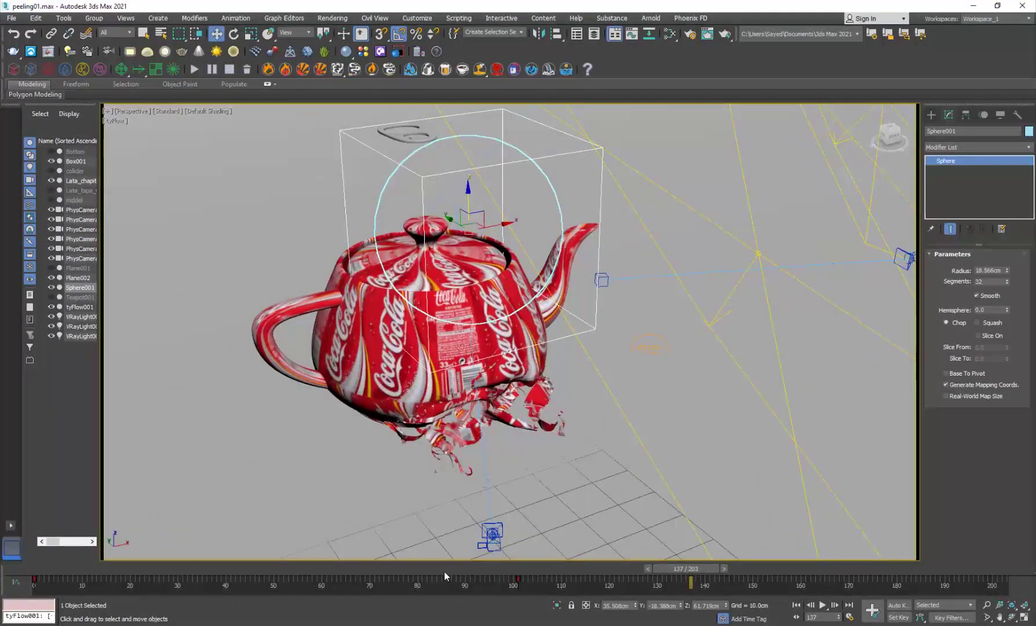
left_click_drag(444, 568, 783, 550)
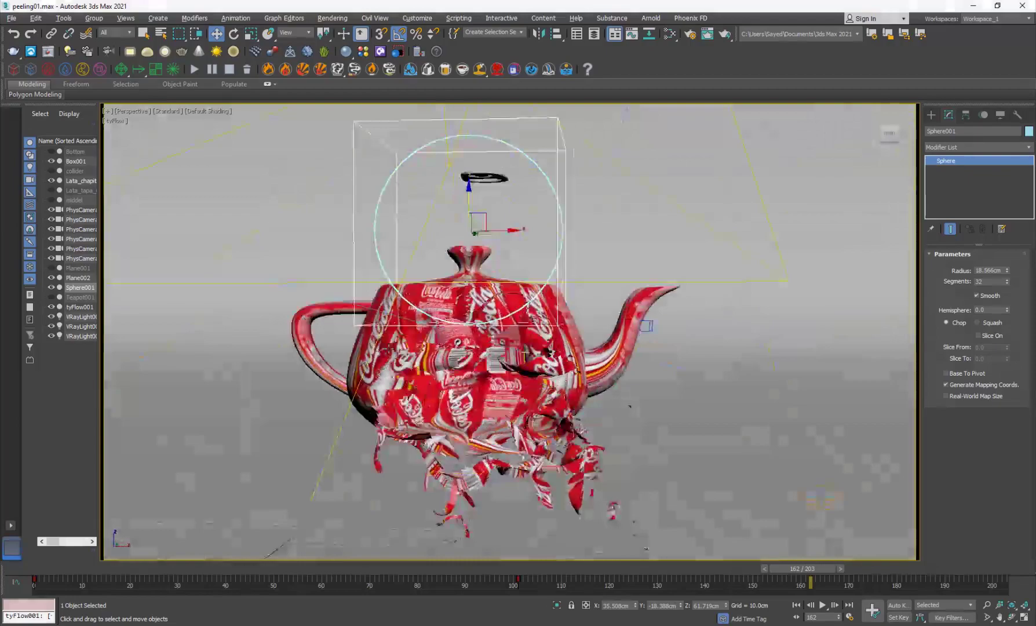
Examine the torn teapot surface and its falling fragments at frame 162 from several angles and distances.
middle_click_drag(387, 349, 403, 368, "alt")
scroll(404, 368, "up", 4)
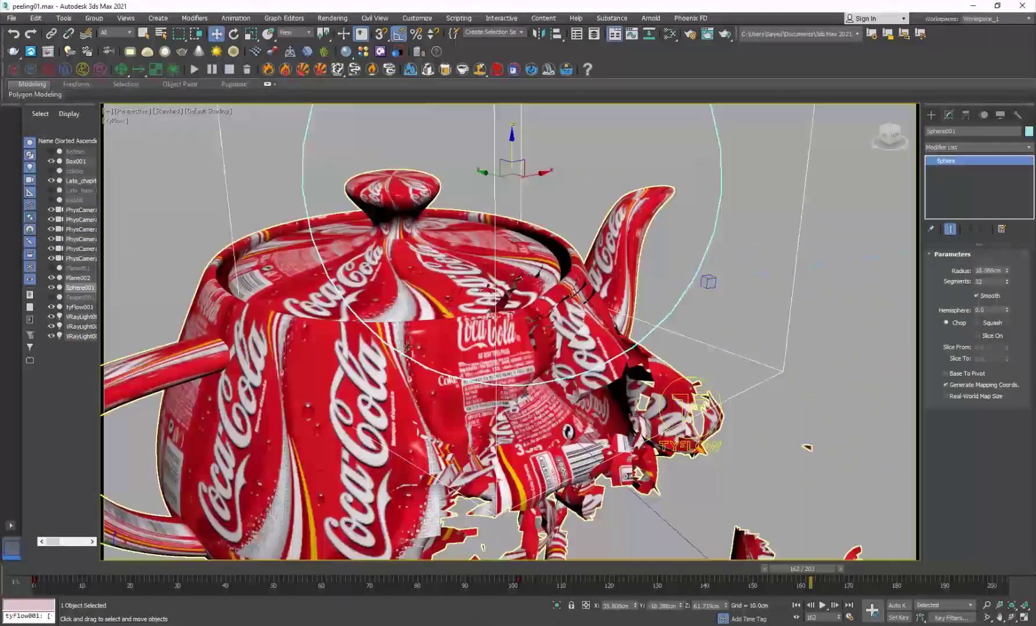
scroll(407, 346, "down", 4)
scroll(414, 365, "up", 4)
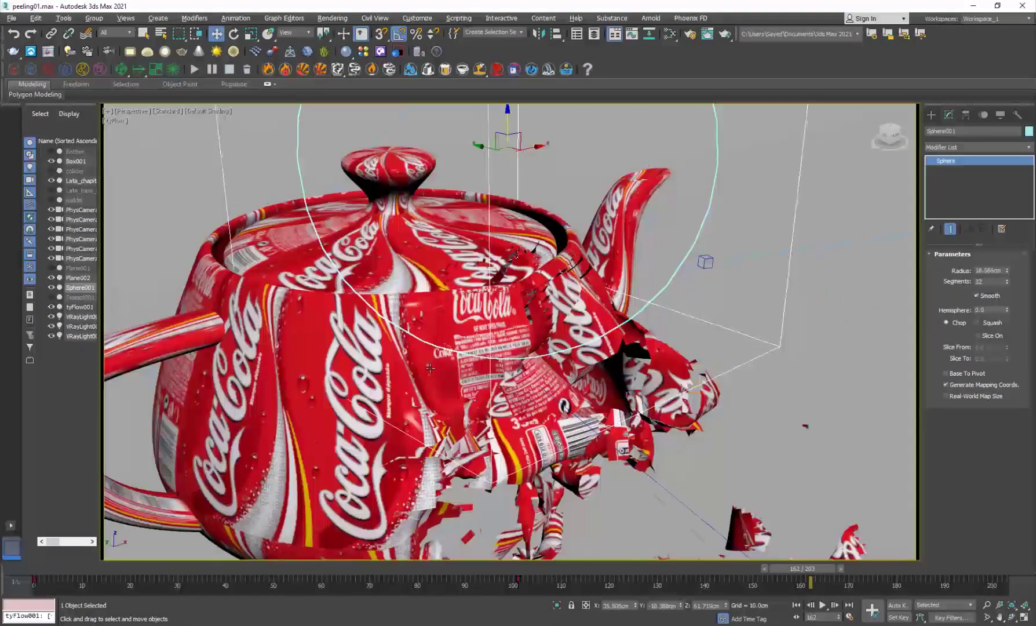
scroll(485, 328, "down", 4)
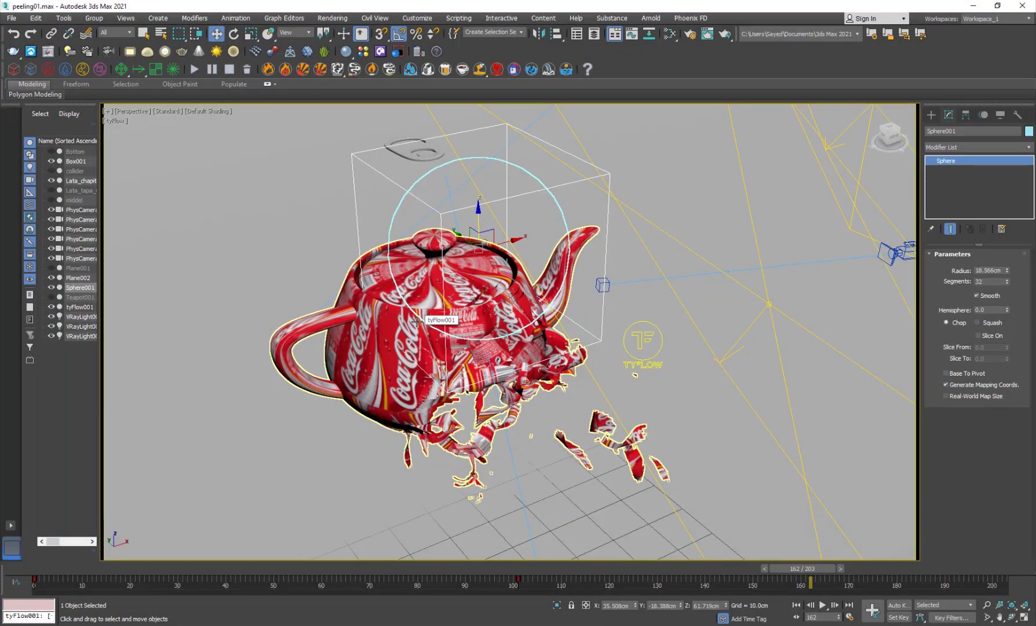
scroll(416, 321, "up", 6)
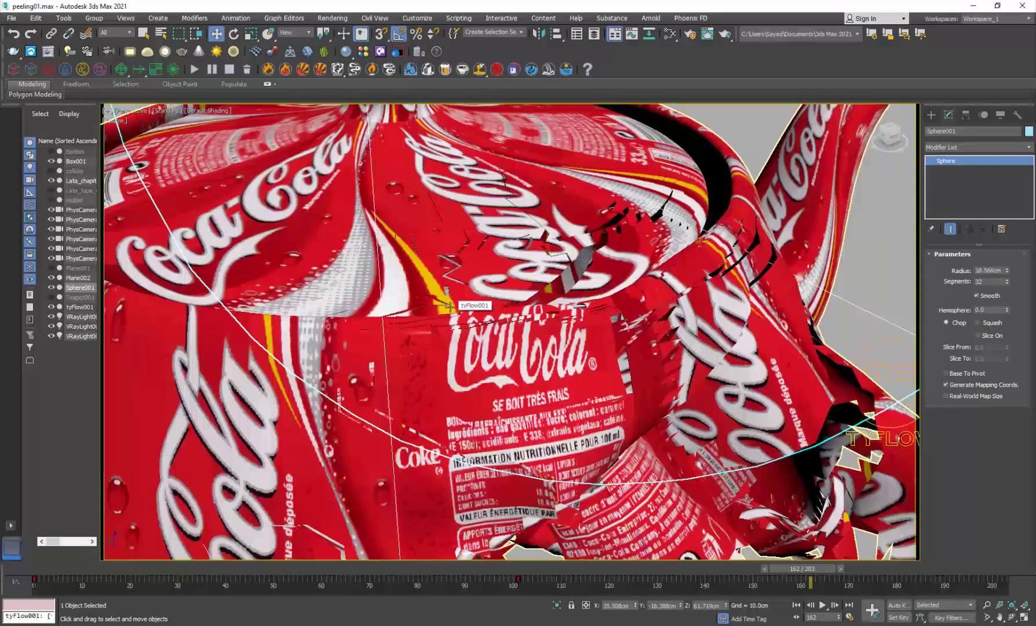
scroll(449, 307, "down", 5)
middle_click_drag(449, 307, 498, 352, "alt")
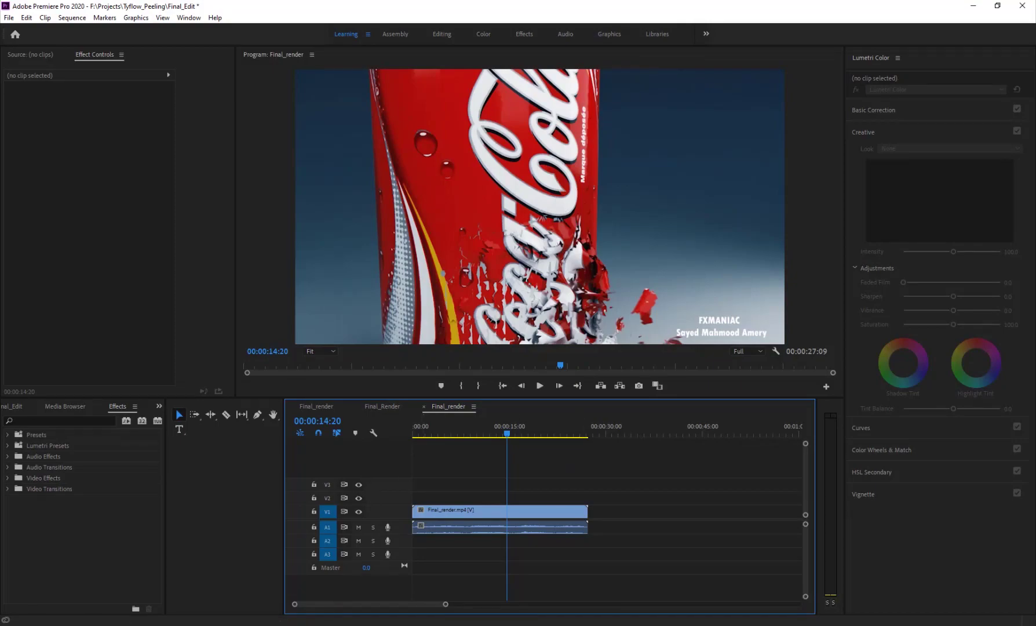
Switch to the untitled 3ds Max scene and inspect the intact Coca-Cola can model from several angles.
mouse_move(303, 624)
left_click(363, 590)
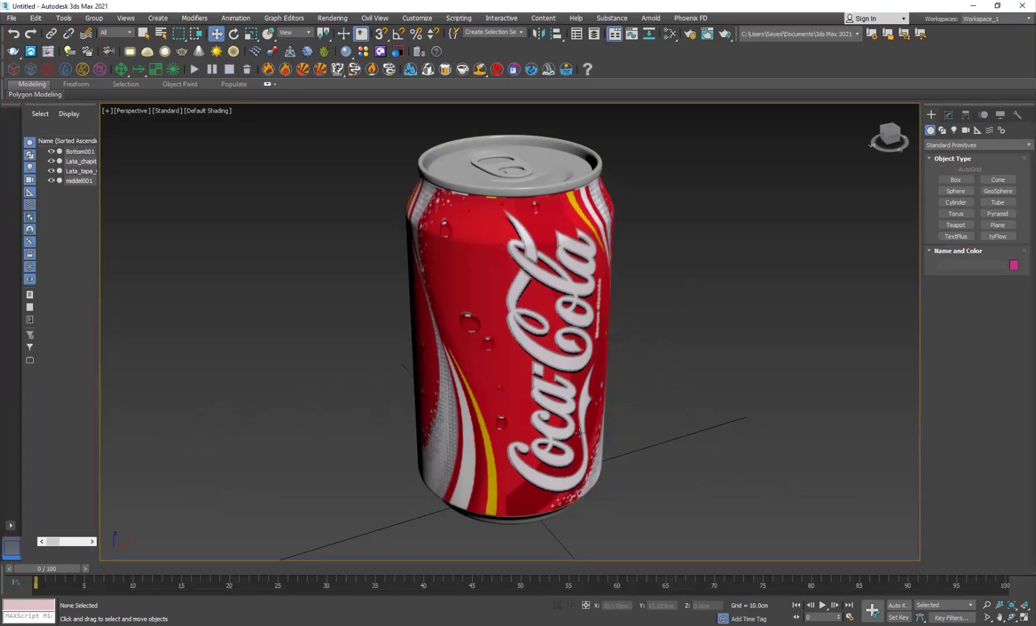
middle_click_drag(580, 432, 468, 336, "alt")
scroll(468, 336, "down", 5)
middle_click_drag(436, 391, 428, 422, "alt")
scroll(473, 341, "up", 5)
left_click(483, 339)
middle_click_drag(382, 385, 374, 405, "alt")
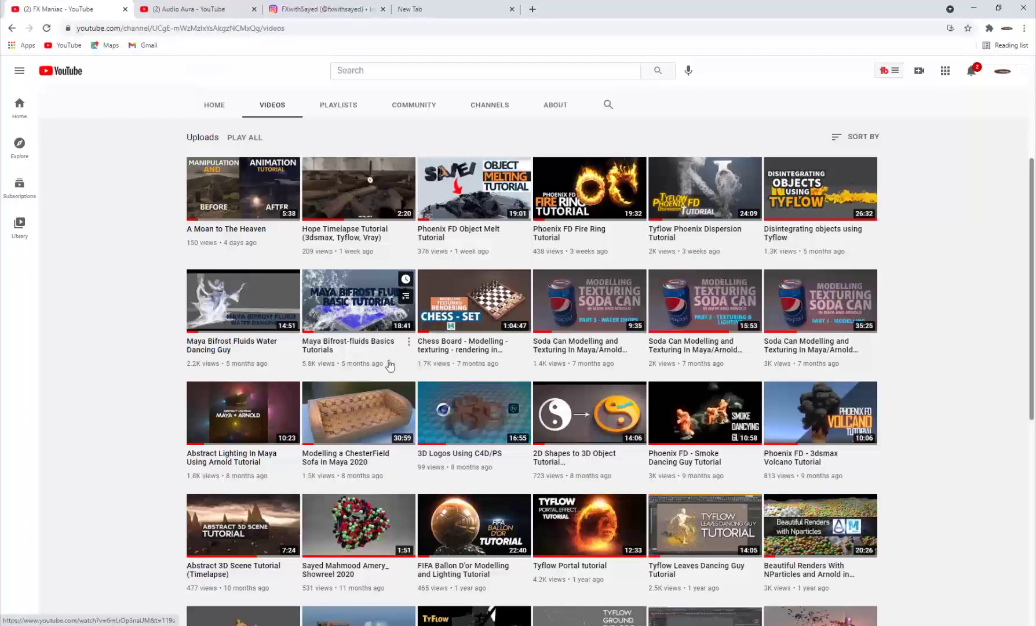
Browse the uploaded videos on the FX Maniac YouTube channel for related modelling and tyFlow tutorials.
scroll(385, 366, "up", 2)
scroll(385, 366, "up", 2)
scroll(385, 367, "down", 3)
scroll(384, 365, "up", 3)
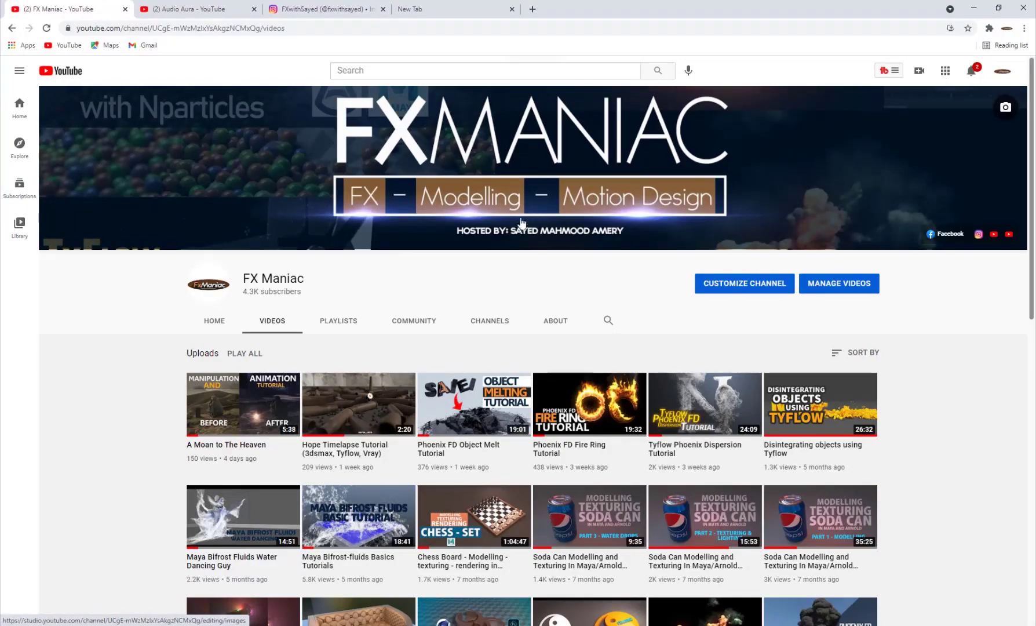
scroll(523, 220, "down", 3)
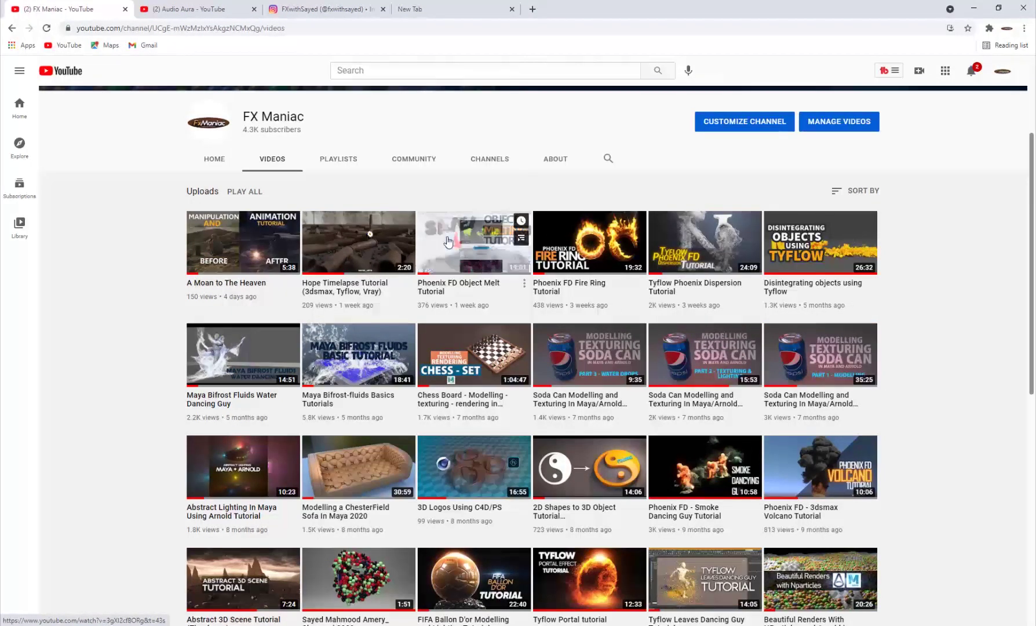
scroll(424, 262, "down", 4)
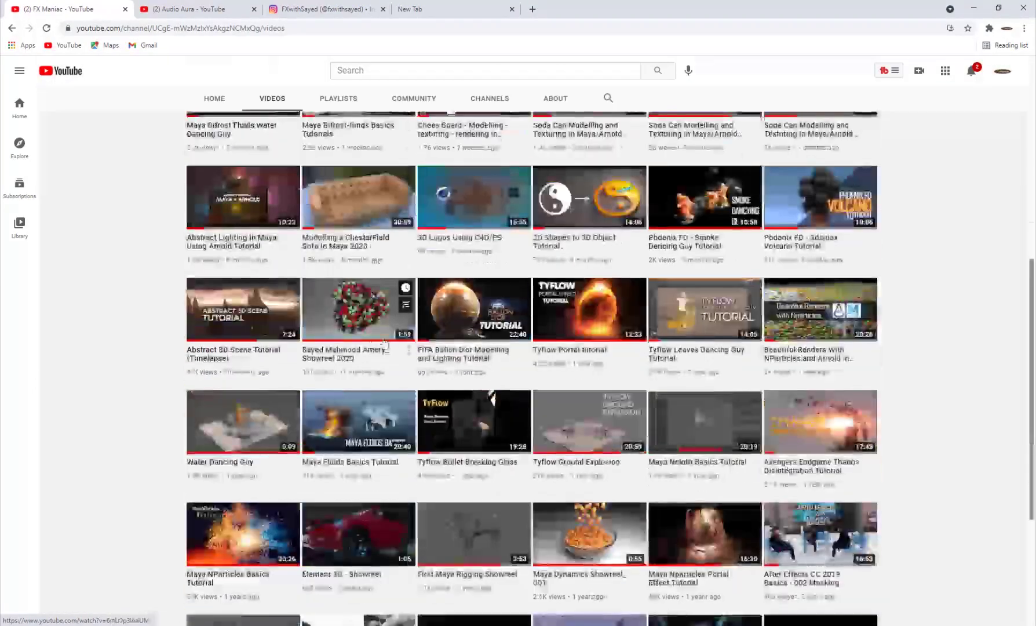
scroll(365, 348, "up", 4)
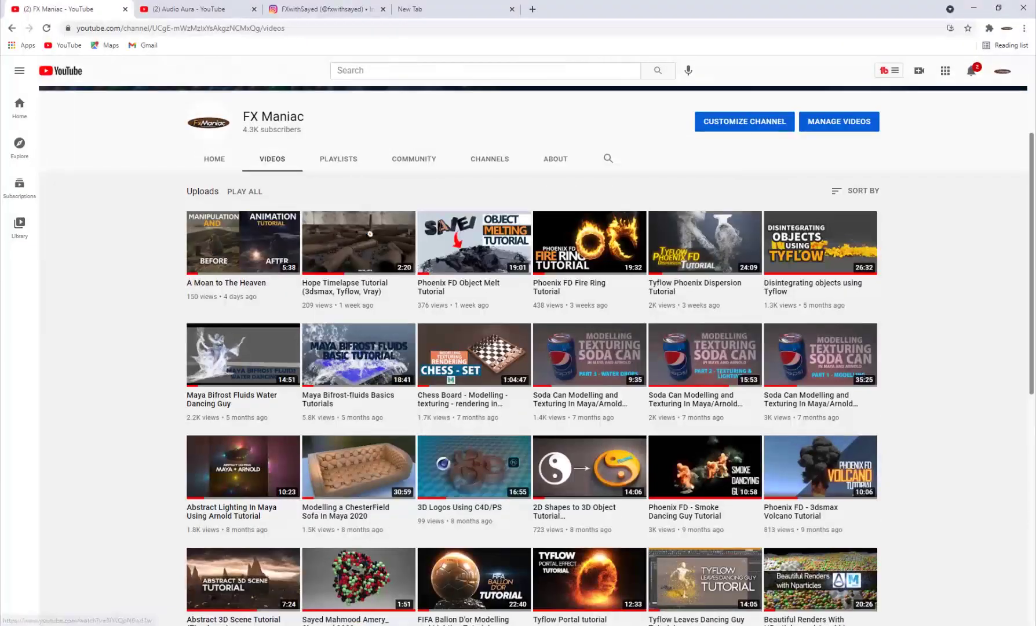
Switch back to the untitled 3ds Max scene containing the can.
left_click(305, 624)
left_click(363, 589)
left_click(651, 451)
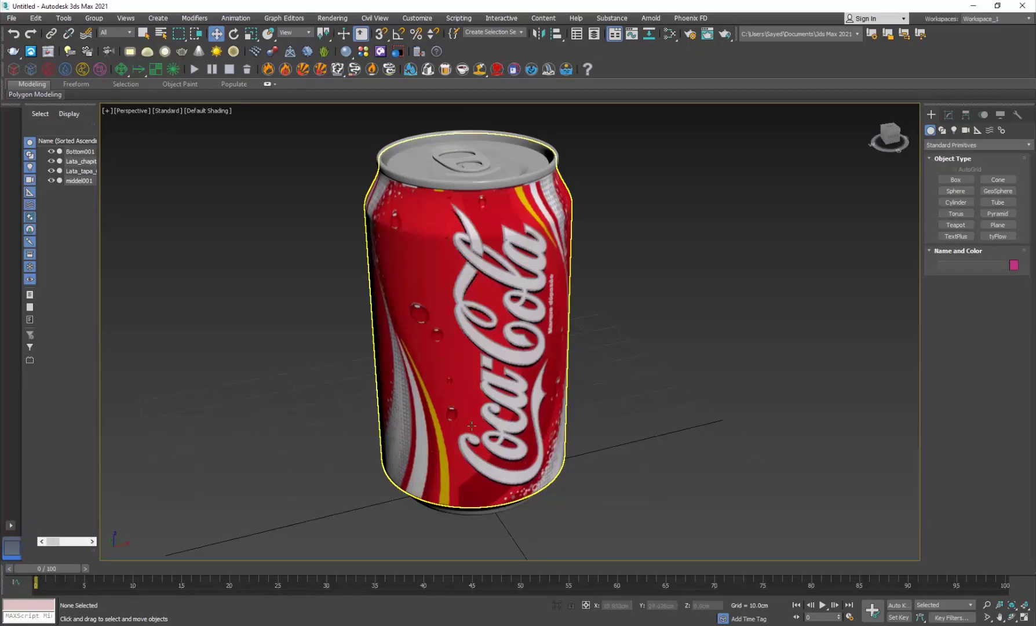
Clone the can's middle body as an independent copy named Tyflow_Object.
middle_click_drag(418, 432, 529, 426, "alt")
left_click(510, 377)
scroll(512, 369, "down", 5)
scroll(548, 448, "up", 3)
middle_click_drag(594, 381, 517, 348)
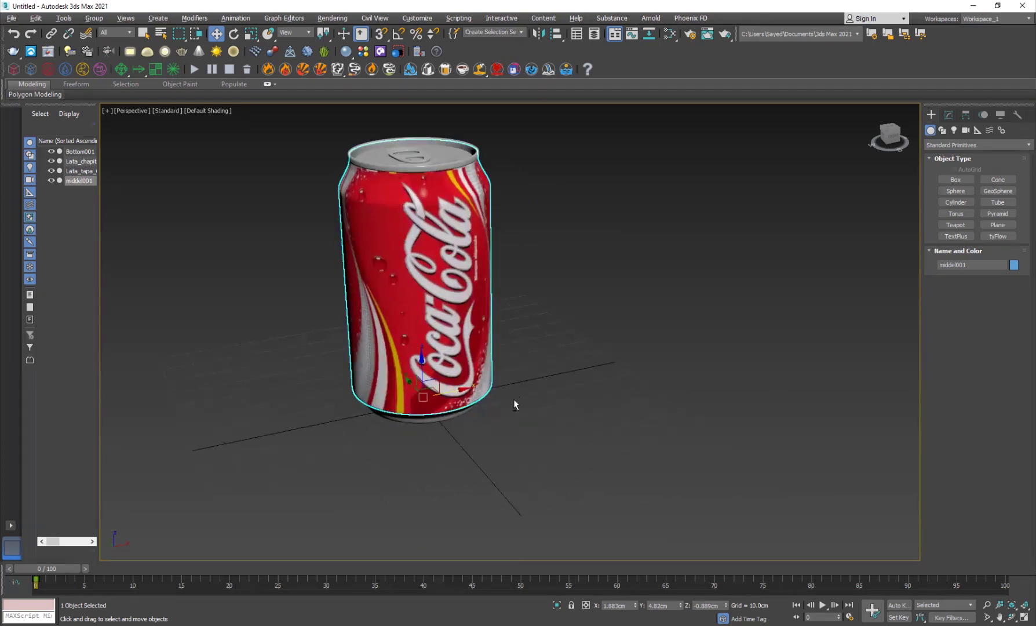
middle_click_drag(513, 399, 520, 418, "alt")
left_click(583, 400)
left_click(426, 277)
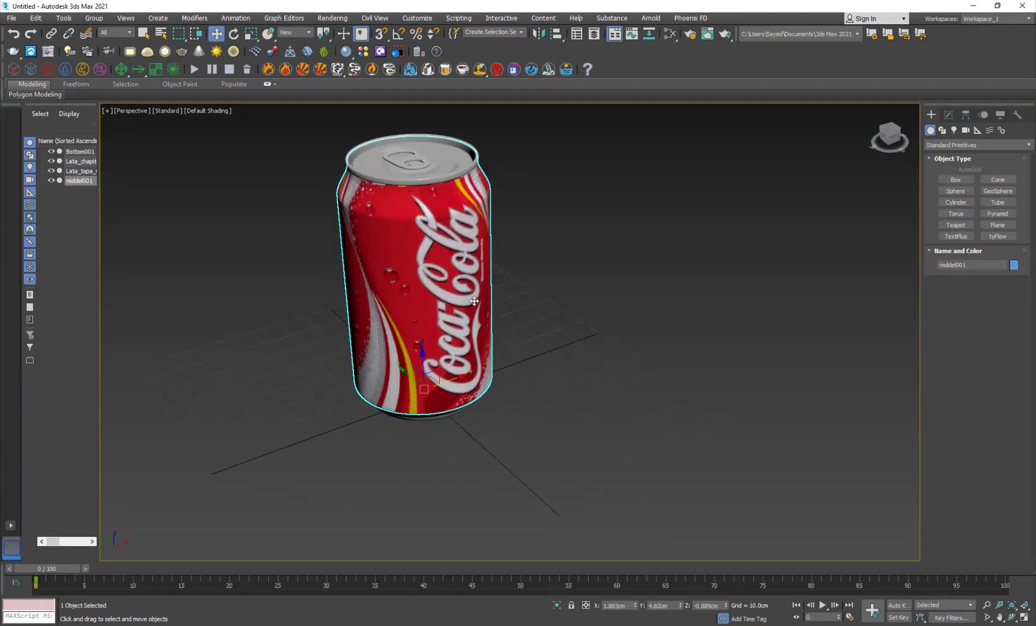
key("ctrl+v")
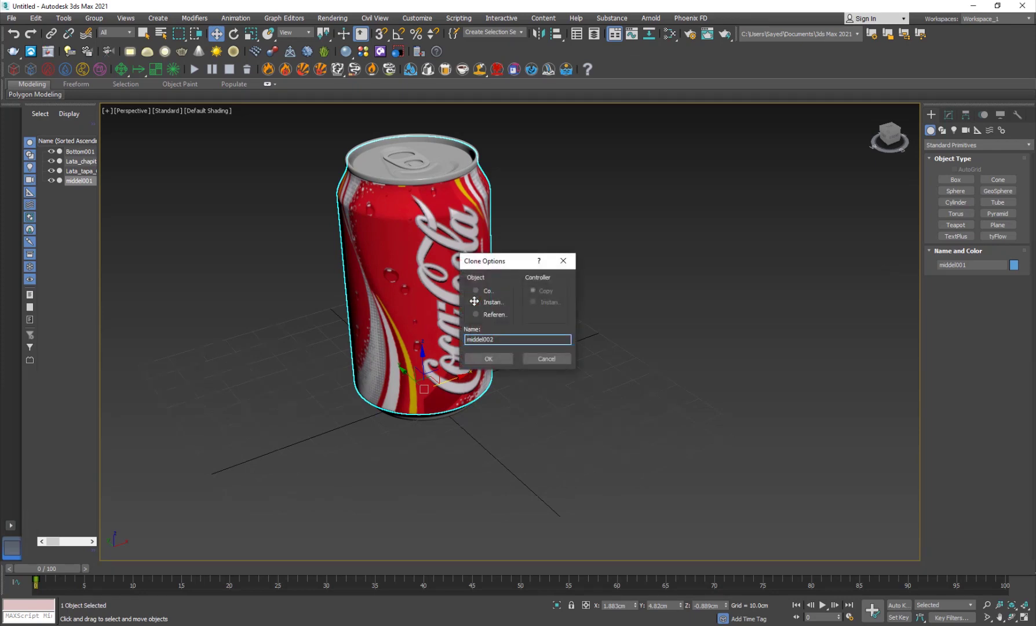
left_click_drag(494, 267, 581, 232)
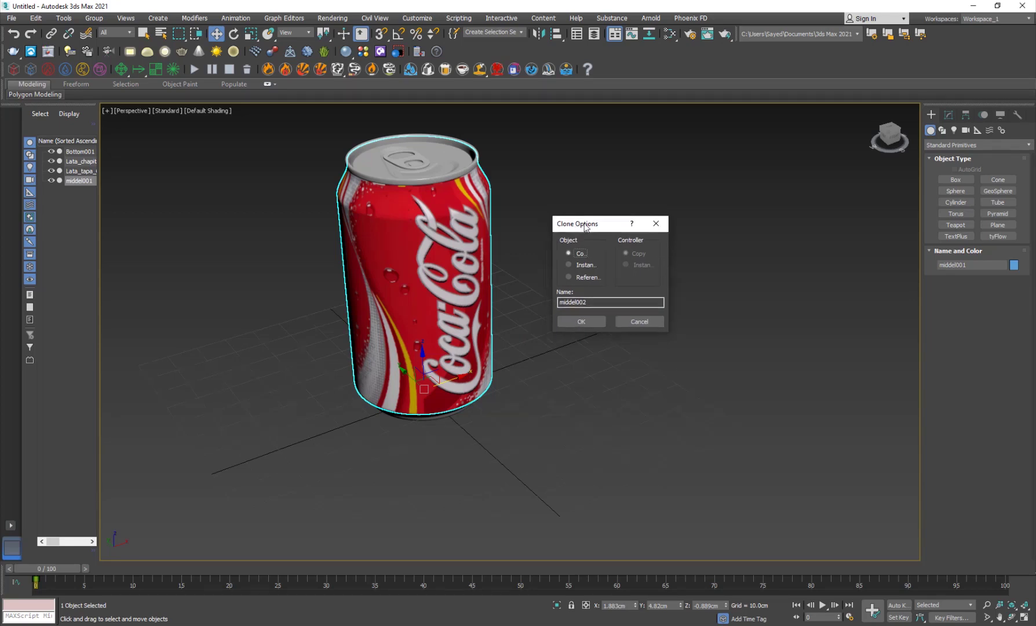
left_click_drag(567, 247, 599, 235)
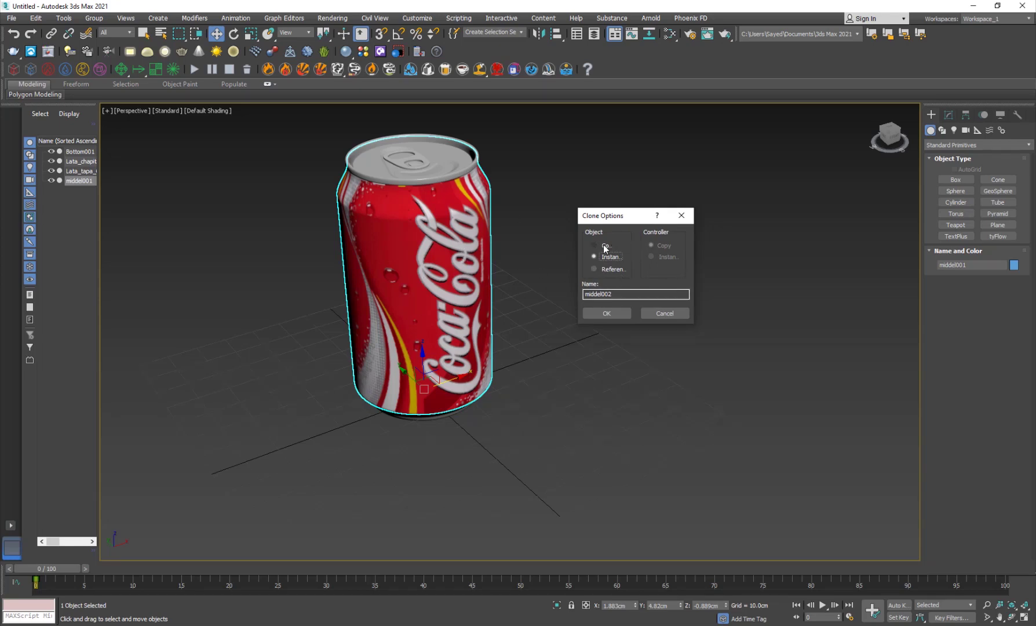
left_click(607, 315)
type("Tyflow_Object")
key("Return")
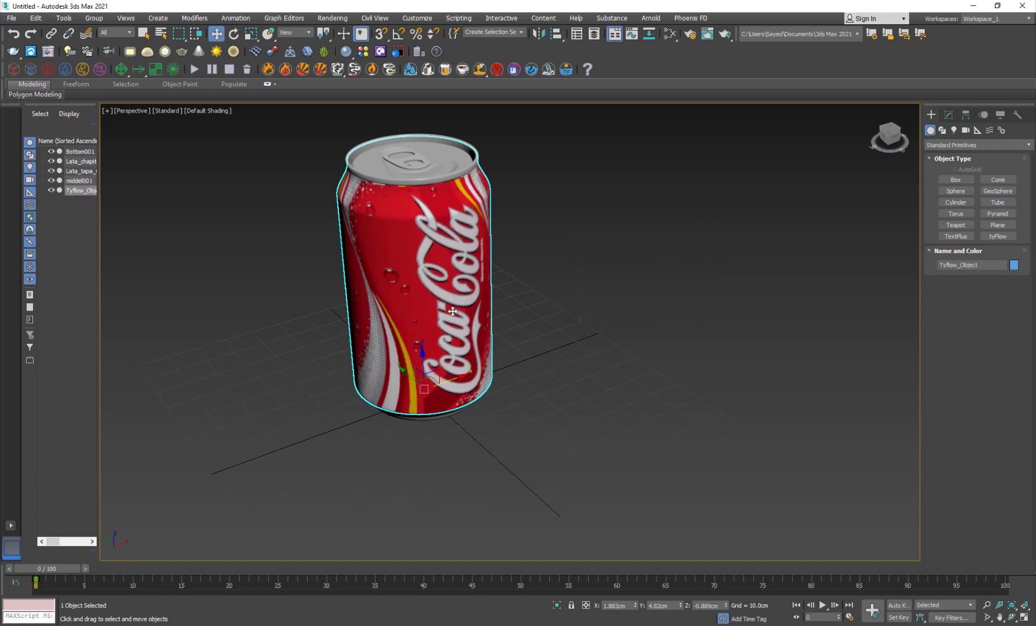
left_click_drag(453, 380, 579, 362)
right_click(557, 359)
Add a Shell modifier to Tyflow_Object with an outer amount of 0.3 cm.
left_click(951, 114)
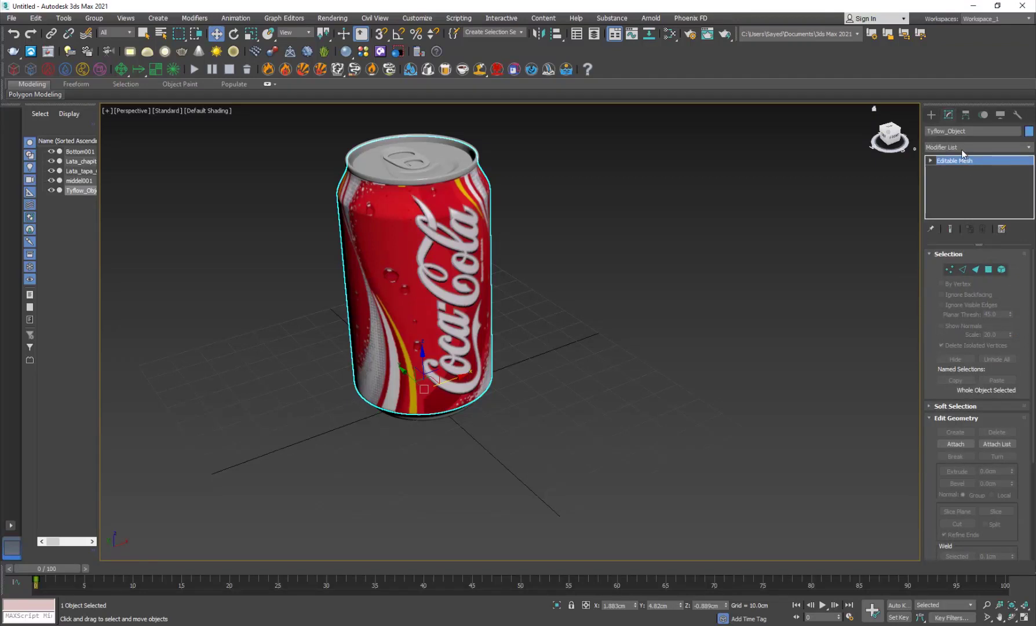
left_click(961, 149)
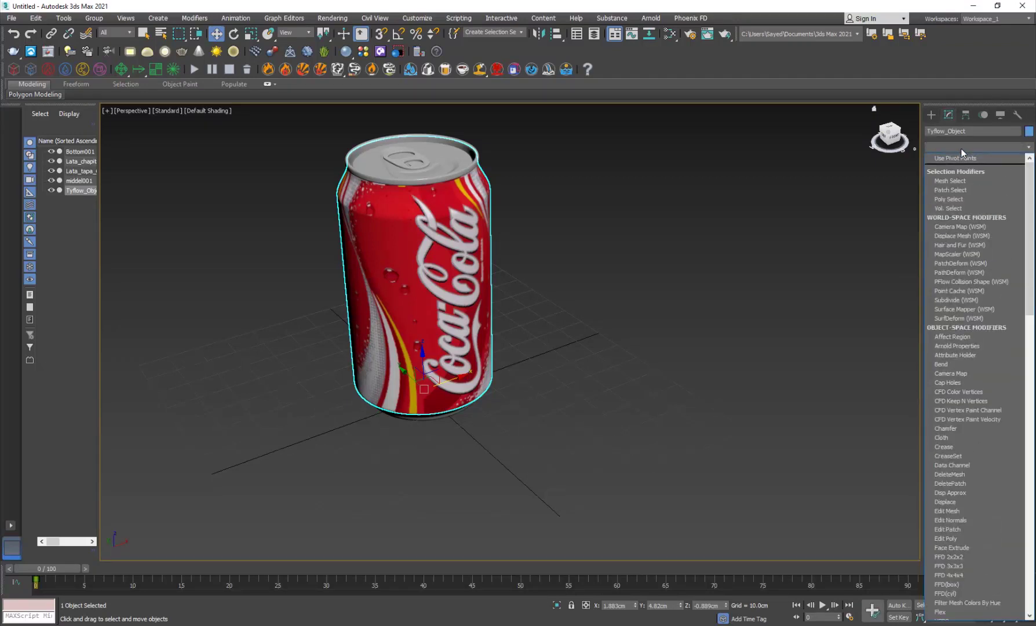
type("sh")
left_click(955, 157)
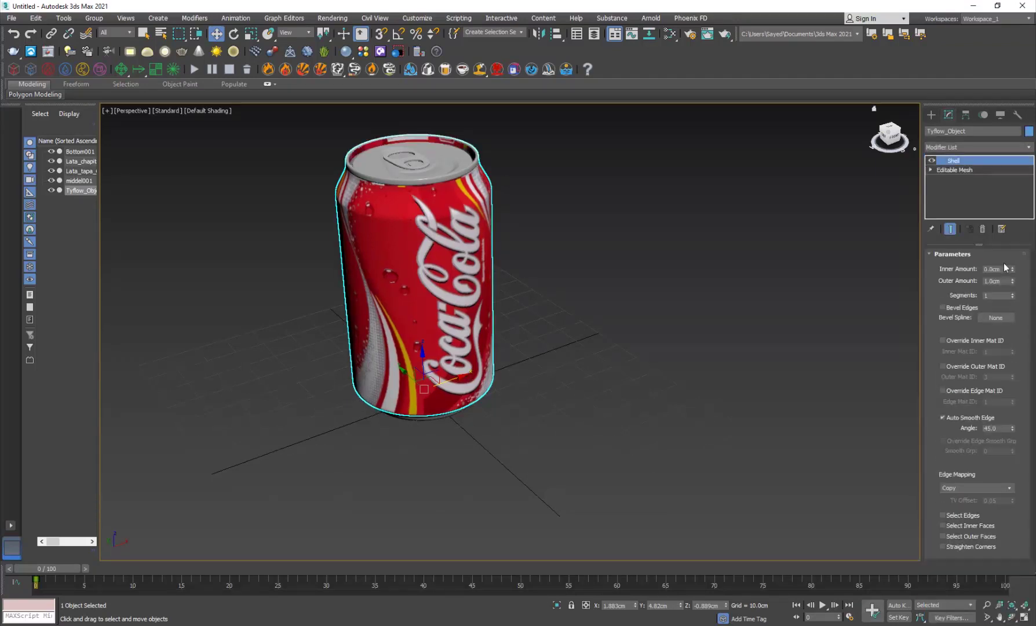
double_click(996, 281)
type("0.3")
key("Return")
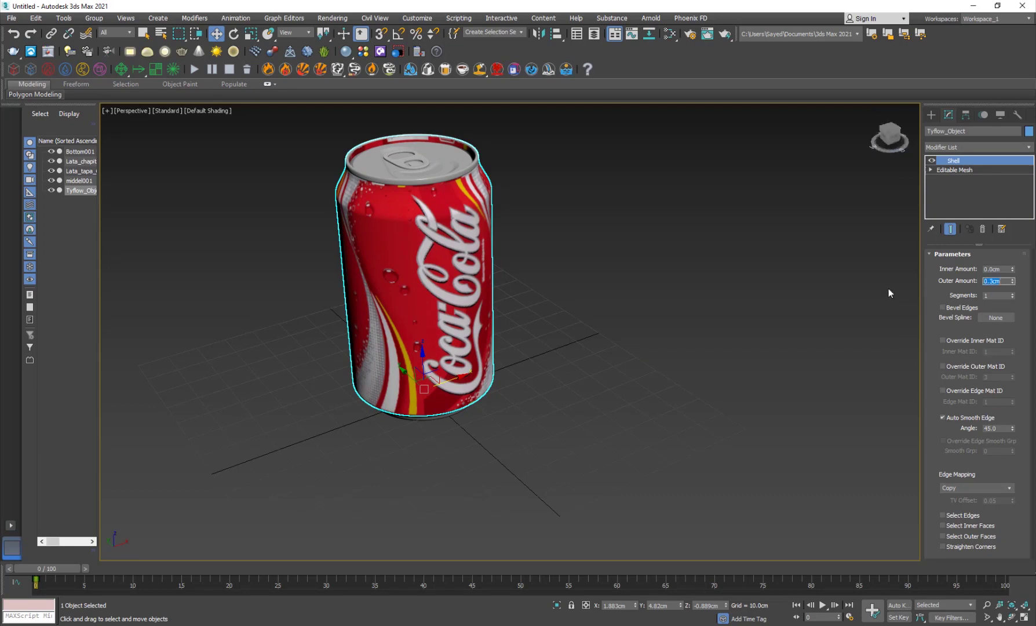
Check the units setup, keeping the metric display unit at Centimeters and the system unit at 1.0 Centimeters.
middle_click_drag(283, 376, 293, 410, "alt")
middle_click_drag(352, 334, 356, 364)
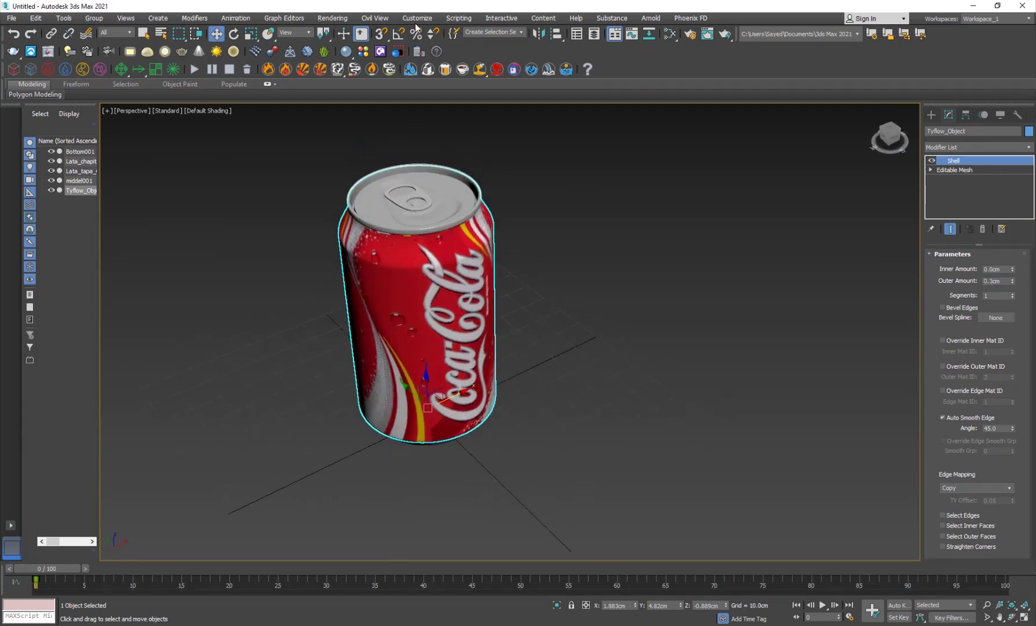
left_click(417, 19)
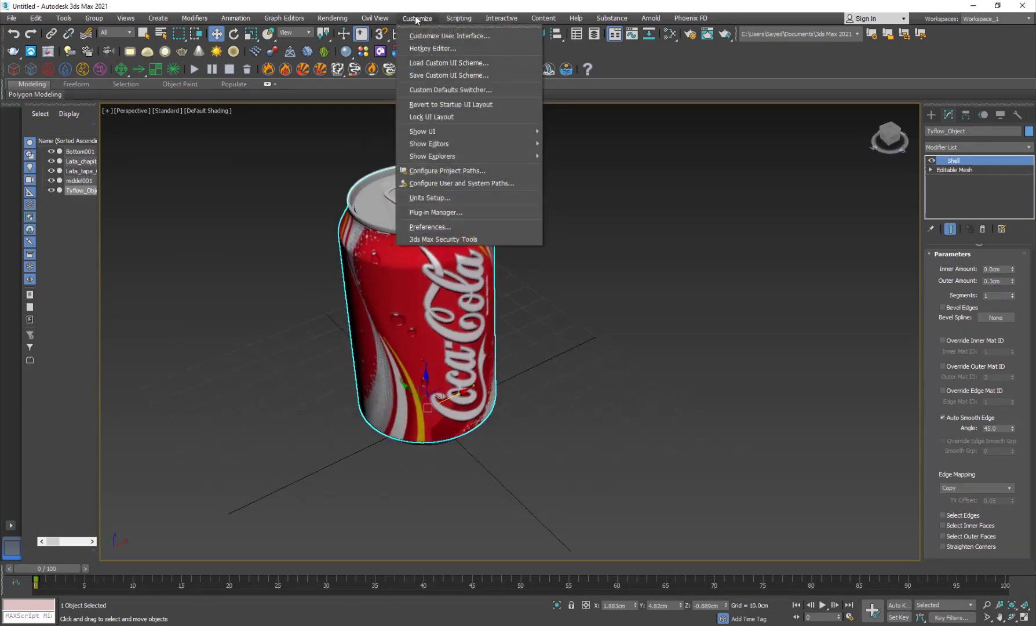
left_click(439, 198)
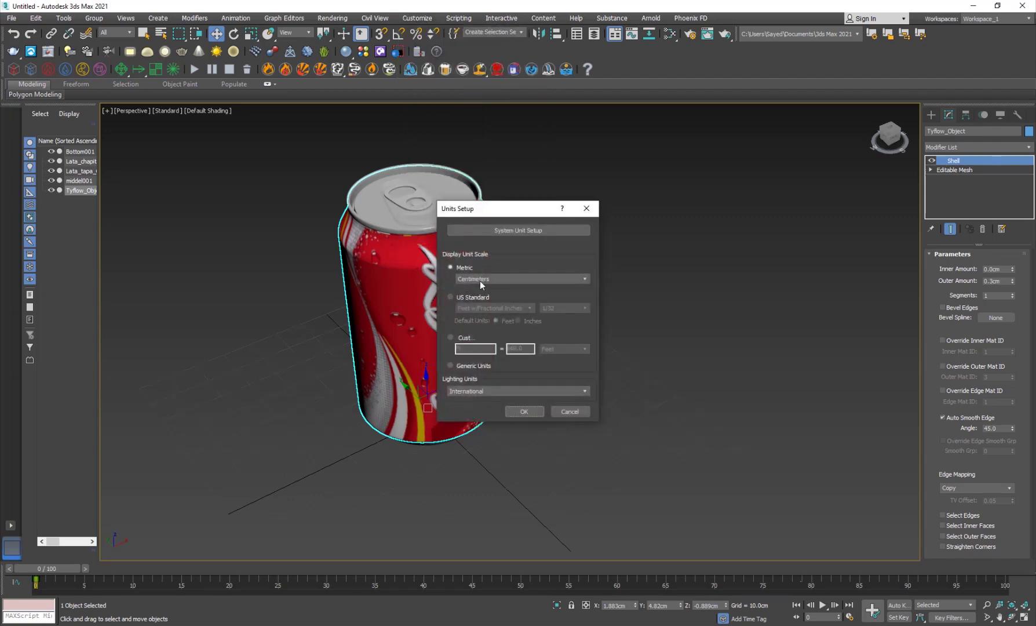
left_click(480, 280)
left_click(480, 295)
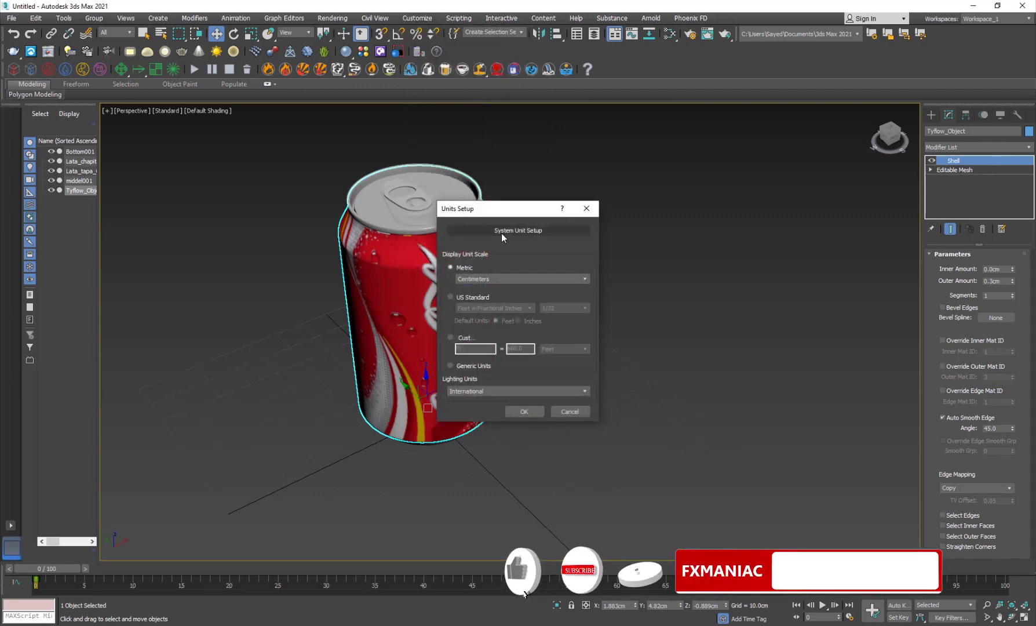
left_click(501, 231)
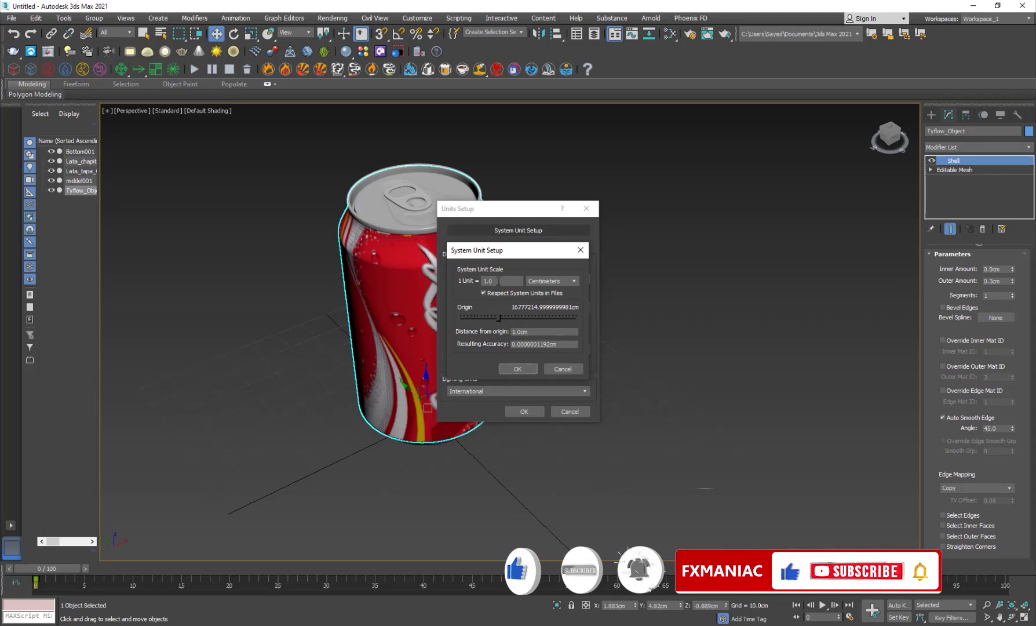
left_click(528, 370)
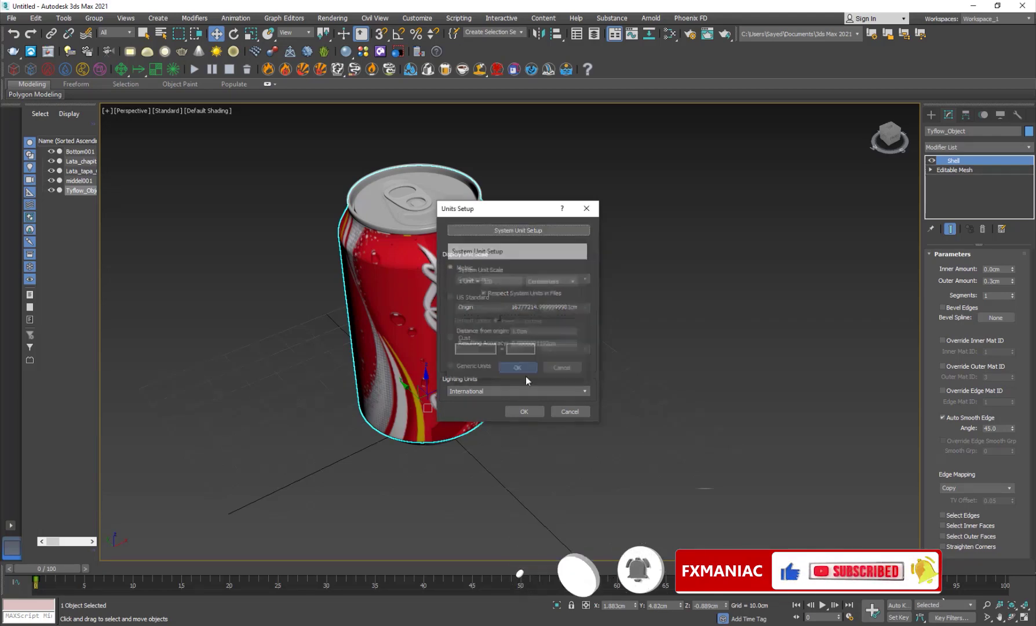
left_click(523, 411)
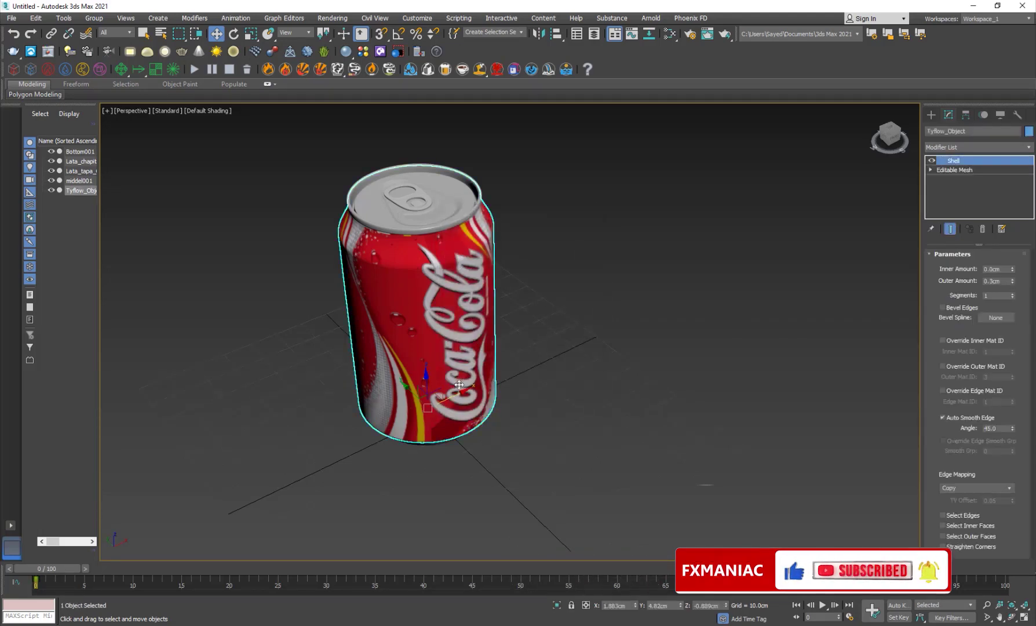
Move the shelled body copy and the can's bottom part aside in turn to inspect them, undoing each move.
left_click_drag(463, 387, 515, 375)
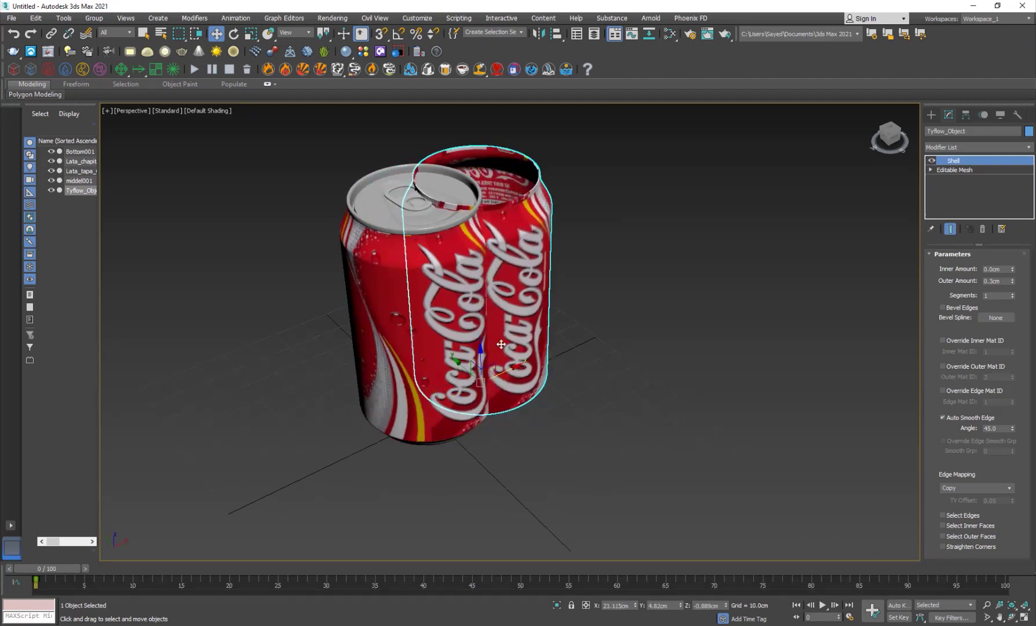
key("ctrl+z")
middle_click_drag(425, 318, 426, 371, "alt")
scroll(462, 316, "up", 5)
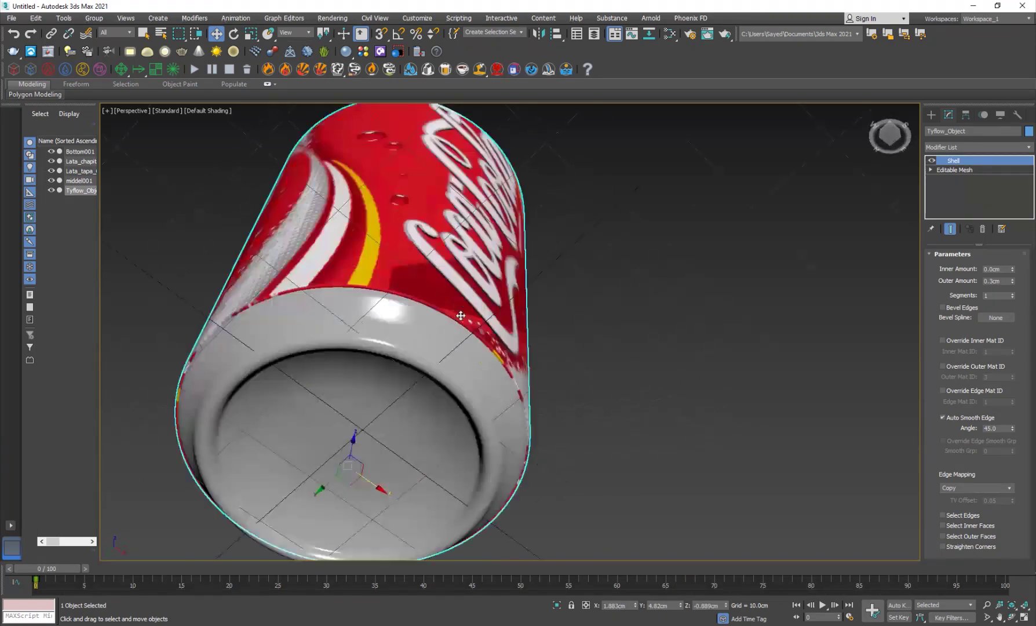
right_click(412, 309)
left_click(515, 364)
middle_click_drag(515, 363, 466, 337, "alt")
scroll(465, 339, "down", 5)
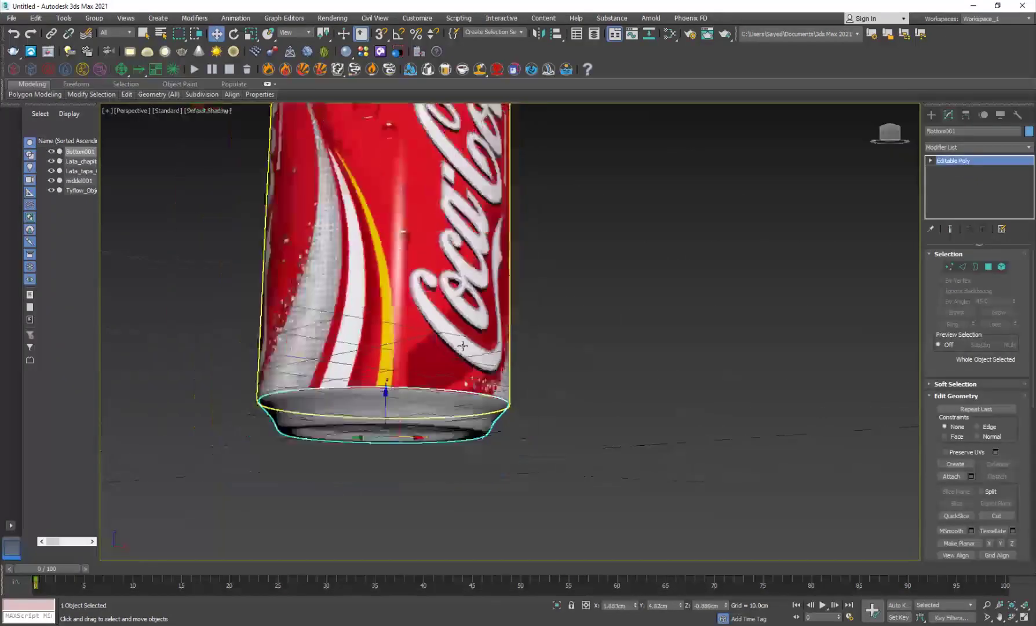
left_click_drag(436, 411, 565, 426)
key("ctrl+z")
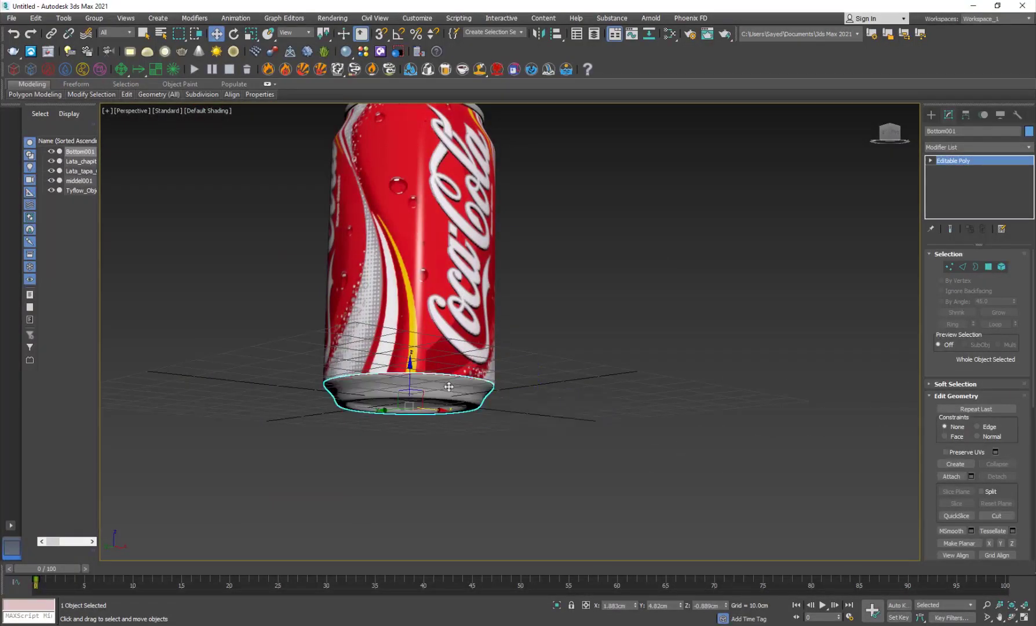
Move Tyflow_Object aside to check the original can body and its name, and undo the move.
left_click(485, 329)
scroll(458, 265, "down", 3)
middle_click_drag(457, 300, 478, 397, "alt")
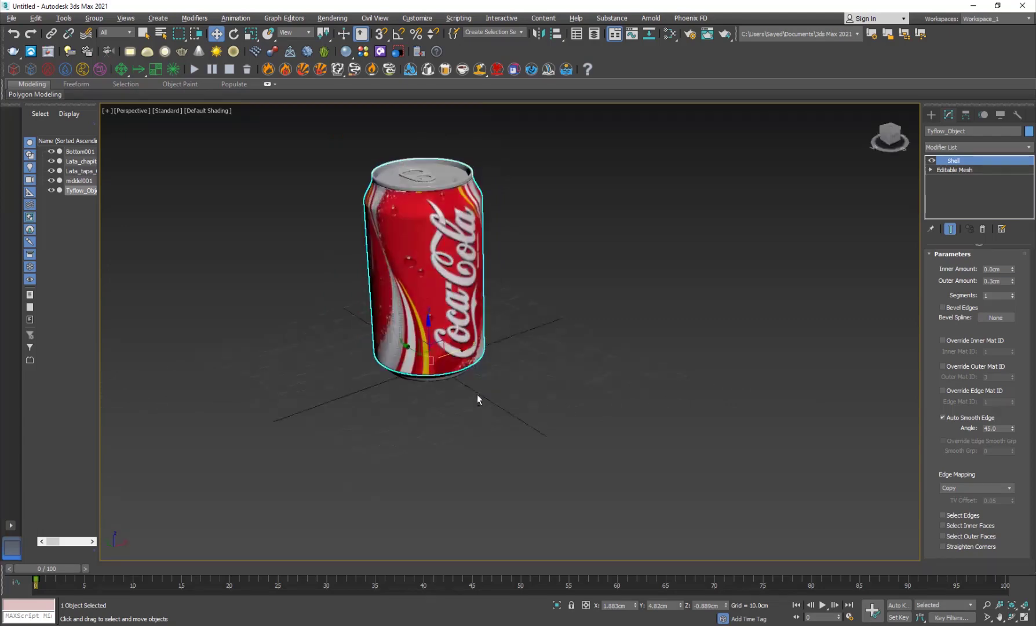
left_click_drag(457, 342, 528, 322)
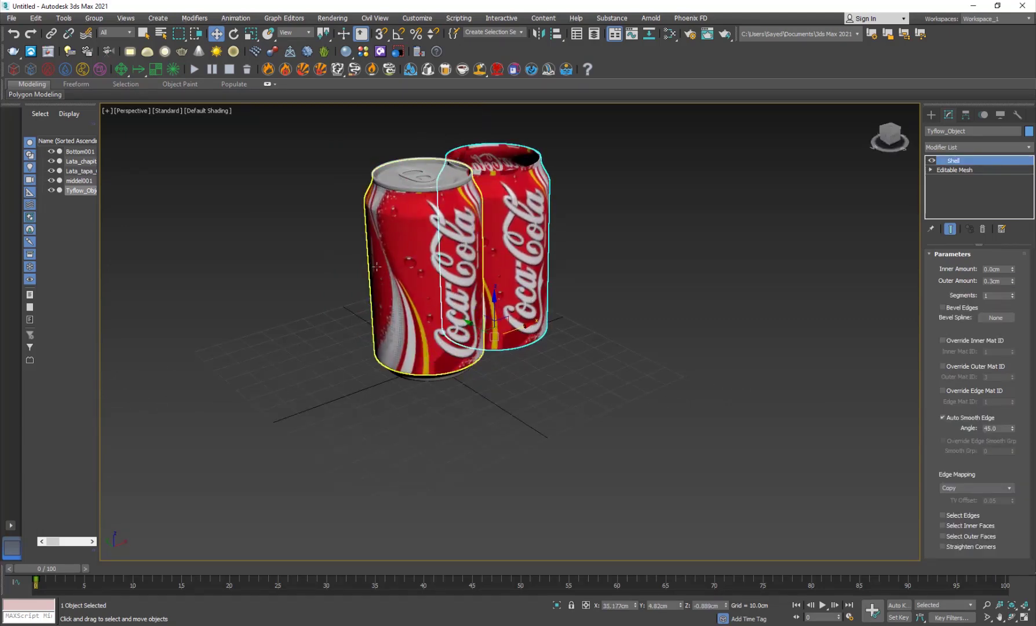
left_click(388, 246)
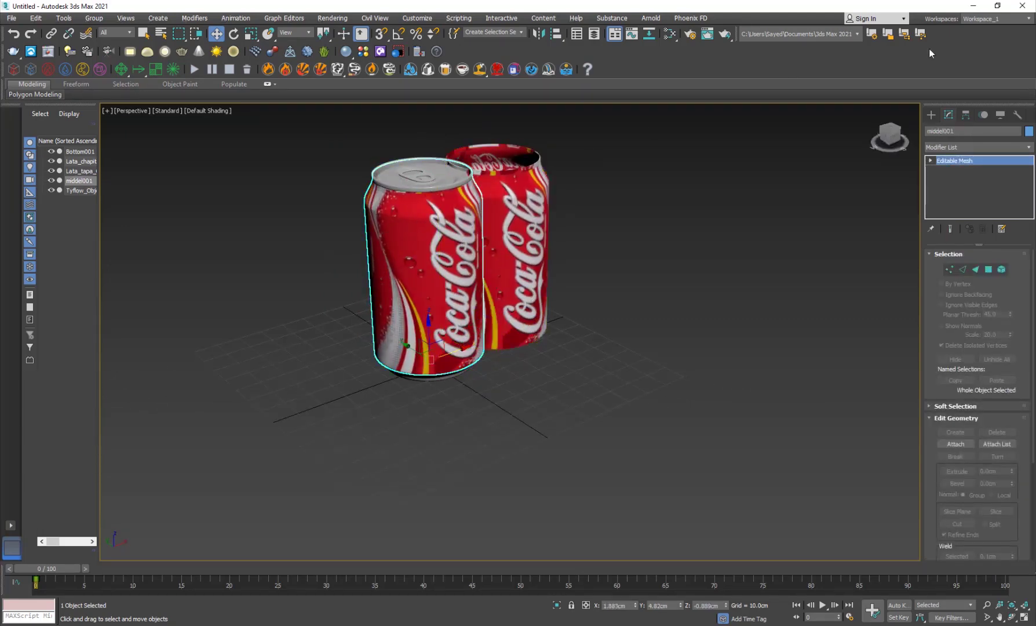
left_click_drag(971, 133, 770, 148)
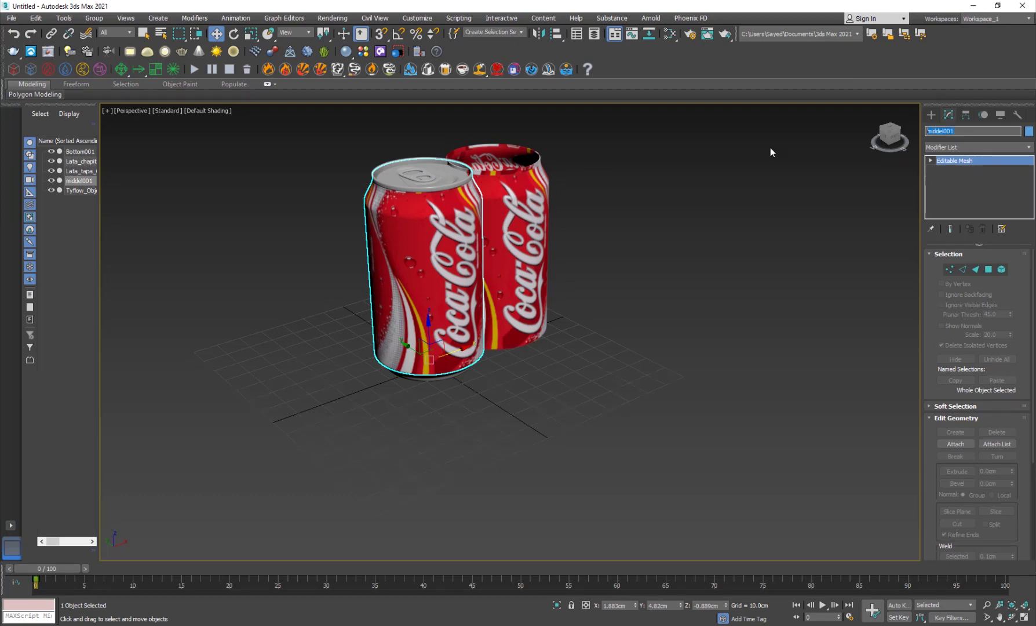
left_click(642, 306)
key("ctrl+z")
key("ctrl+z")
key("ctrl+z")
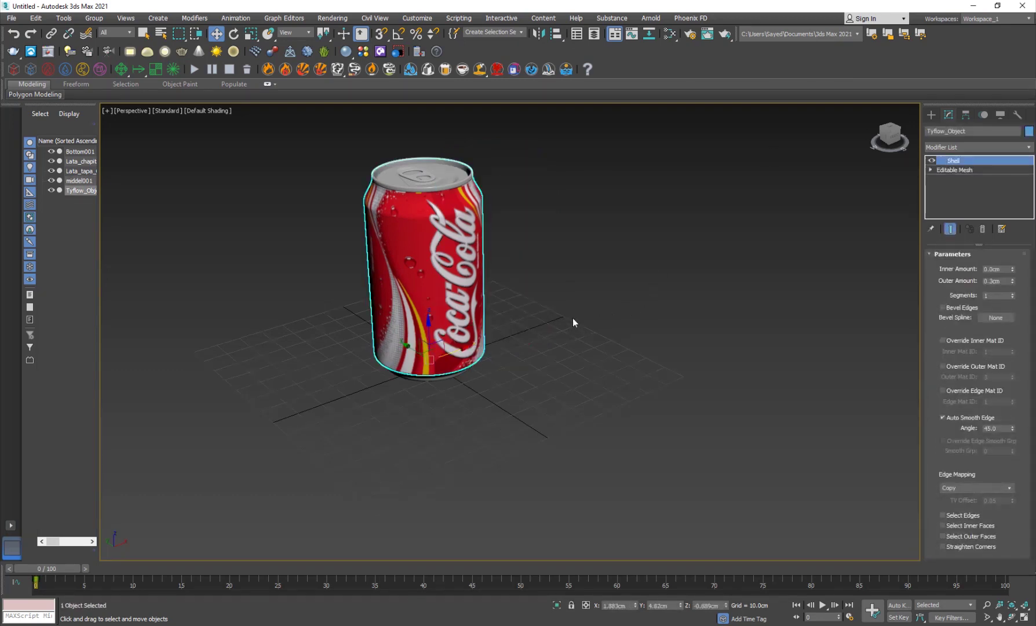
Create a tyFlow object on the ground grid beside the can.
scroll(511, 261, "up", 5)
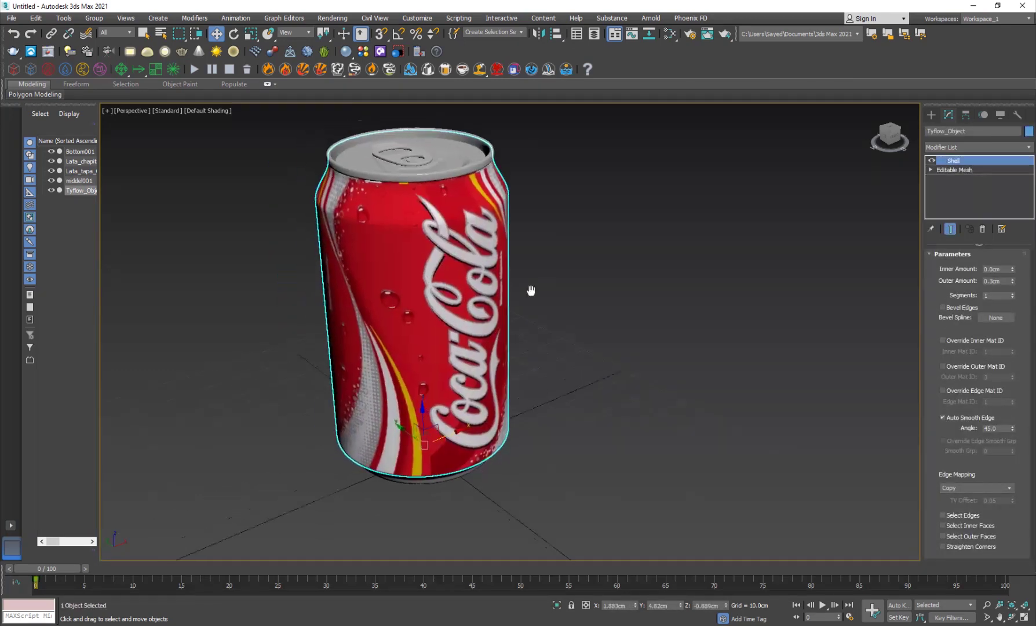
left_click(734, 201)
left_click(930, 114)
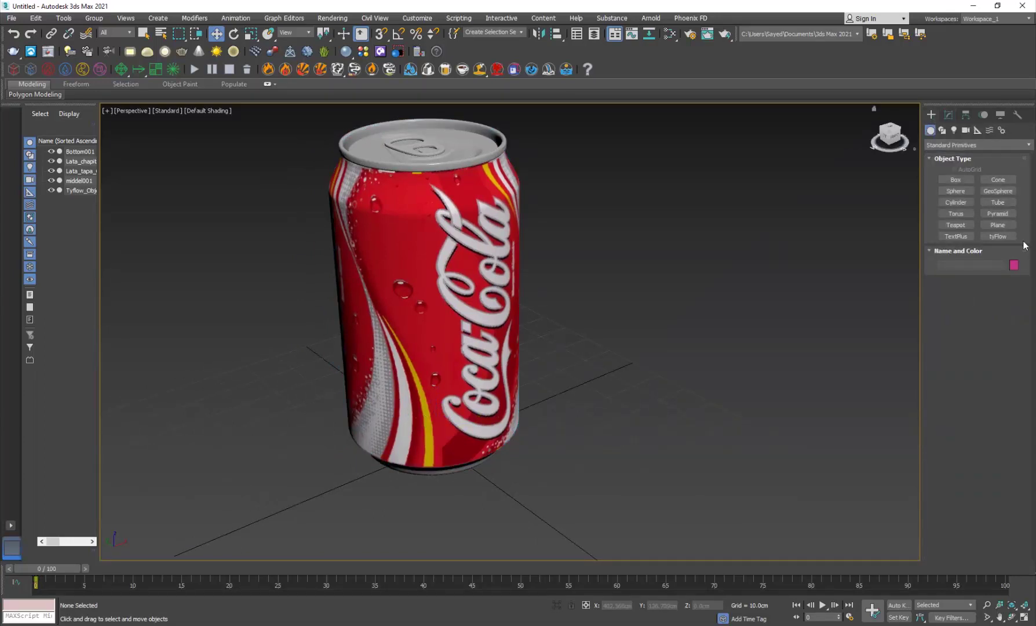
left_click(998, 236)
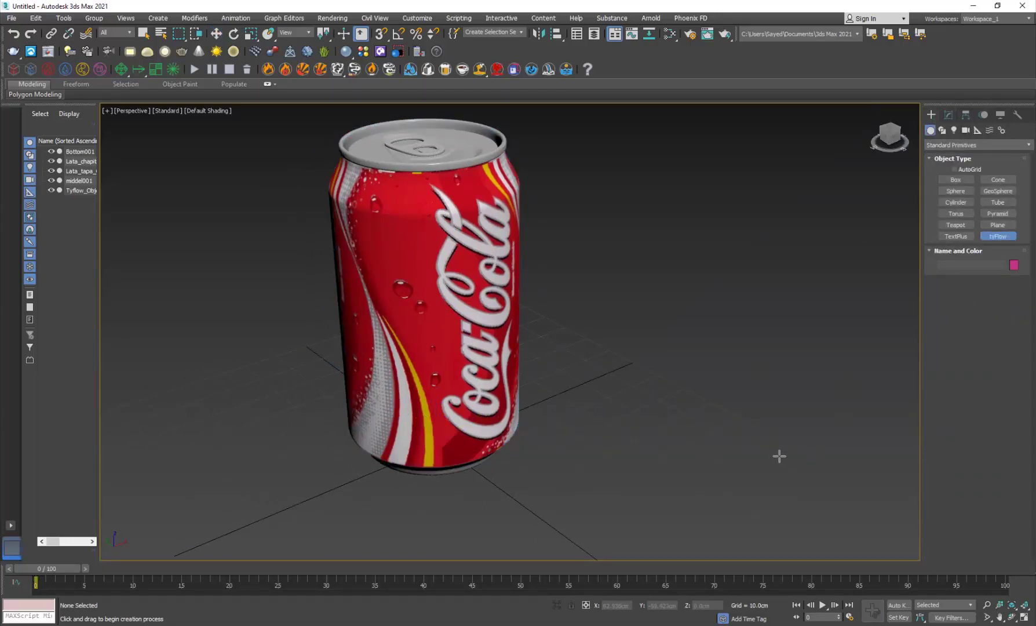
left_click_drag(720, 419, 777, 439)
key("w")
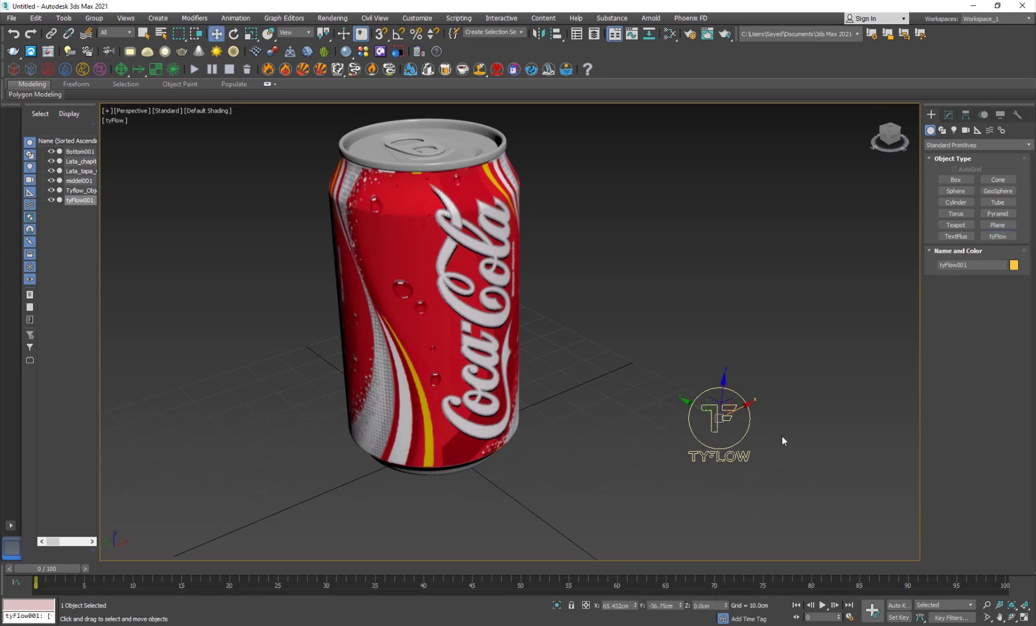
left_click(784, 441)
Open the editor of the tyFlow object and position its window beside the can.
middle_click_drag(549, 413, 562, 434, "alt")
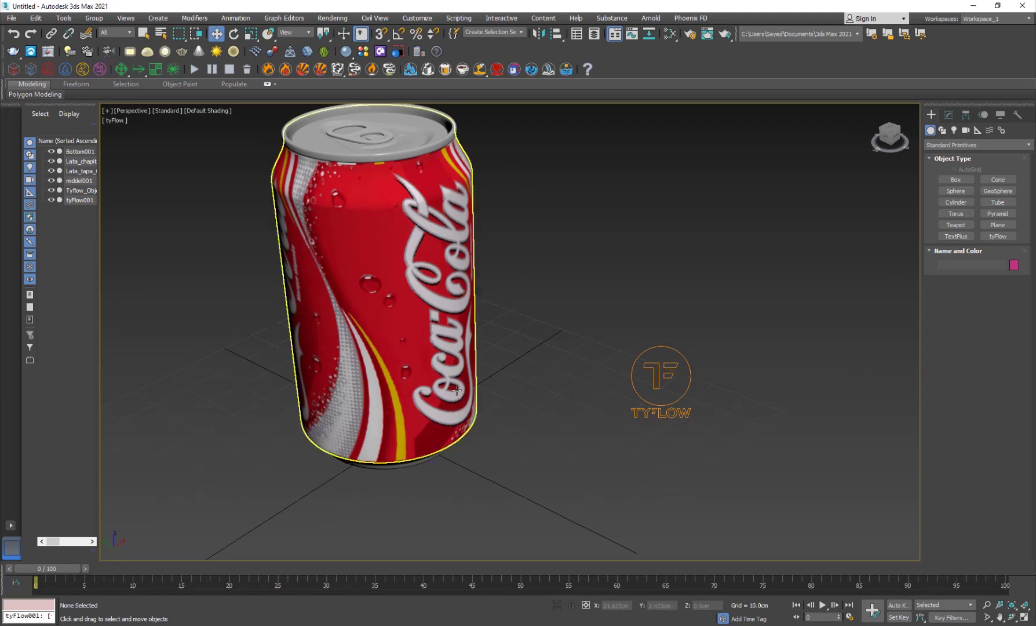
scroll(458, 417, "down", 5)
middle_click_drag(338, 462, 371, 462, "alt")
scroll(514, 381, "up", 4)
middle_click_drag(514, 382, 496, 394)
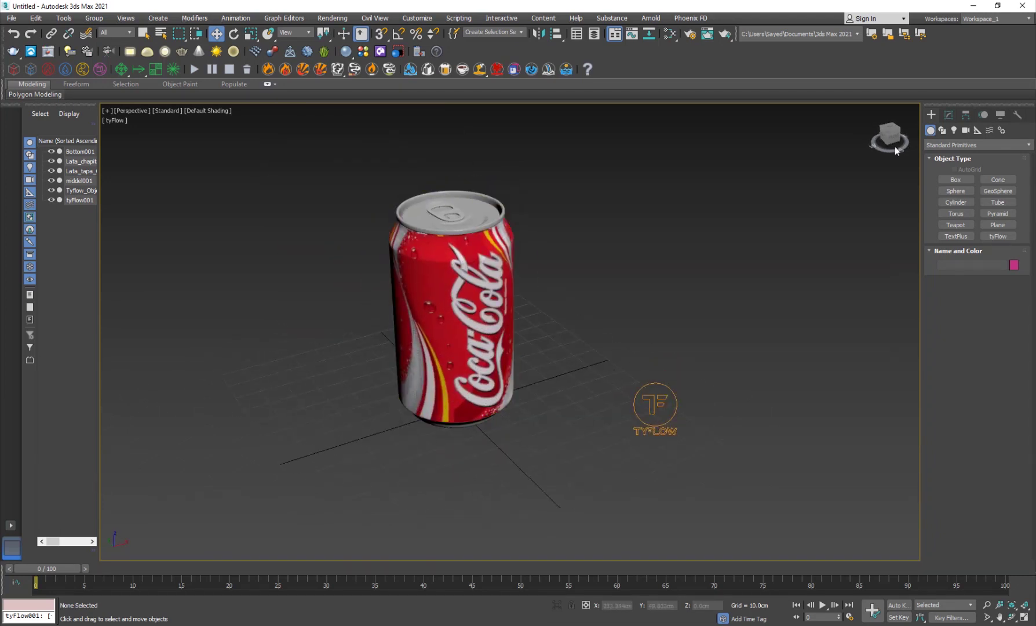
left_click(949, 114)
left_click(661, 429)
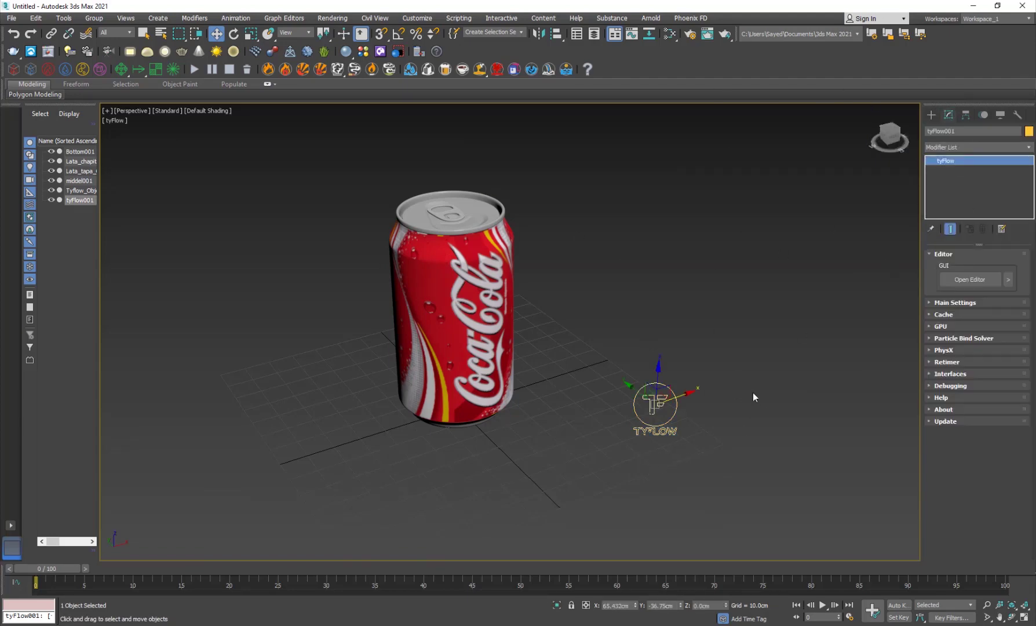
left_click(974, 280)
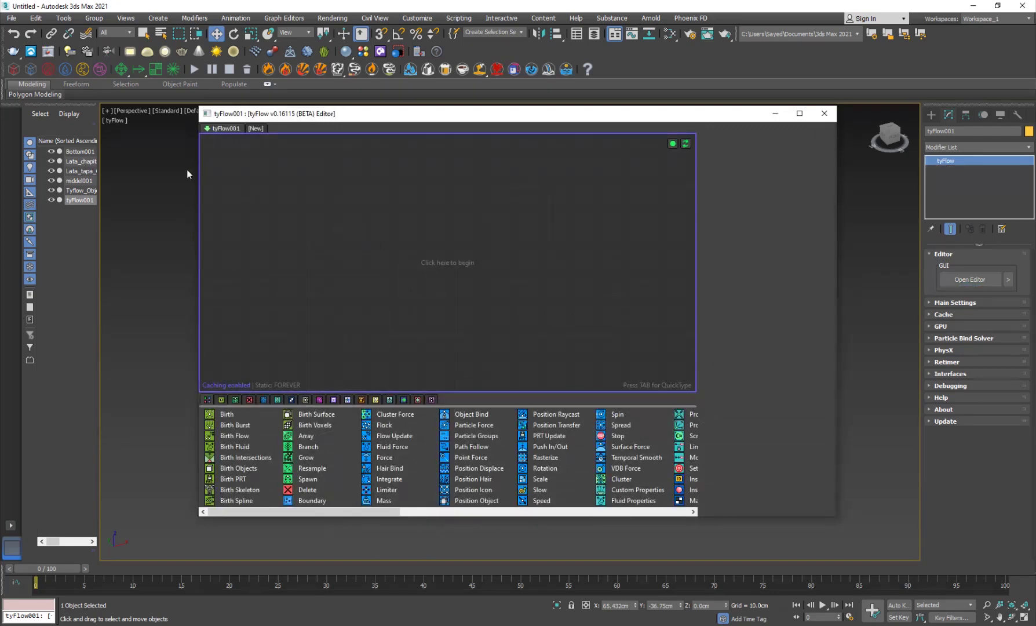
left_click_drag(199, 163, 363, 209)
left_click_drag(440, 116, 571, 98)
middle_click_drag(413, 287, 513, 149, "alt")
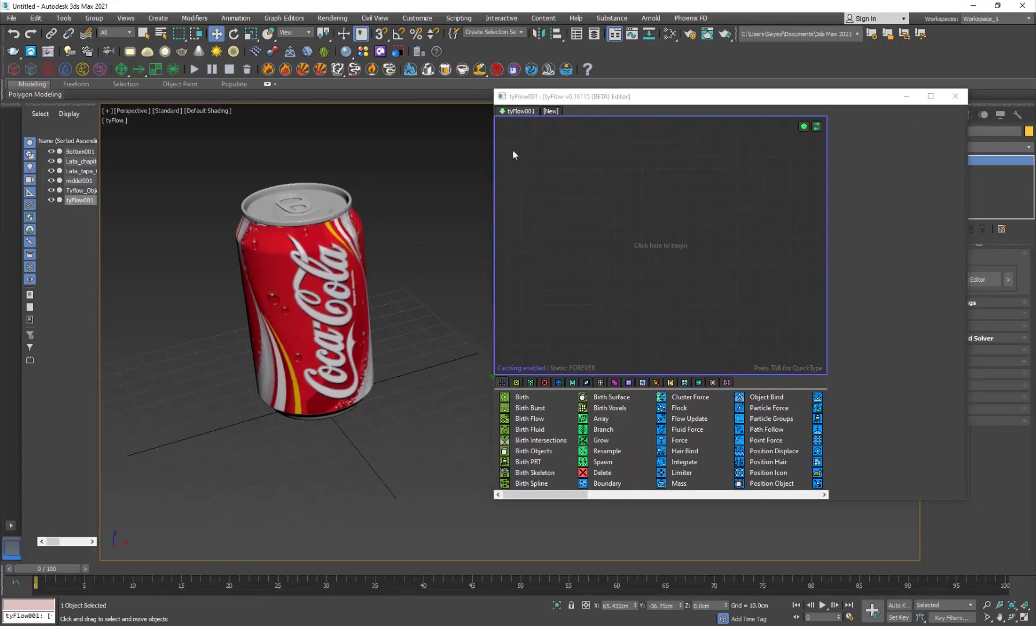
Make the tyFlow editor window taller, place it beside the can, and select the can's outer body copy.
left_click_drag(577, 101, 527, 57)
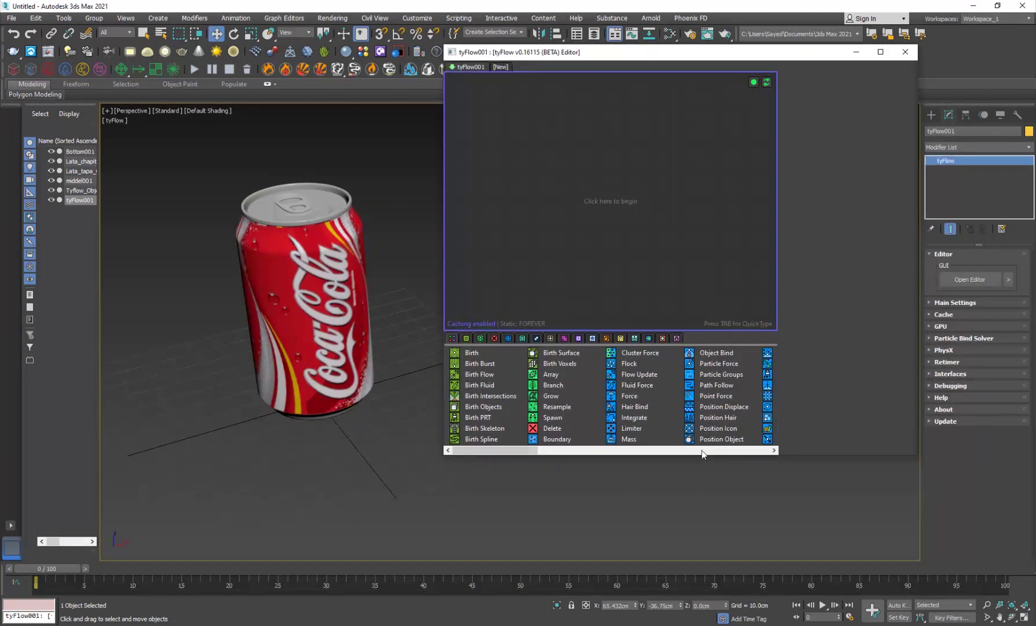
left_click_drag(701, 456, 690, 579)
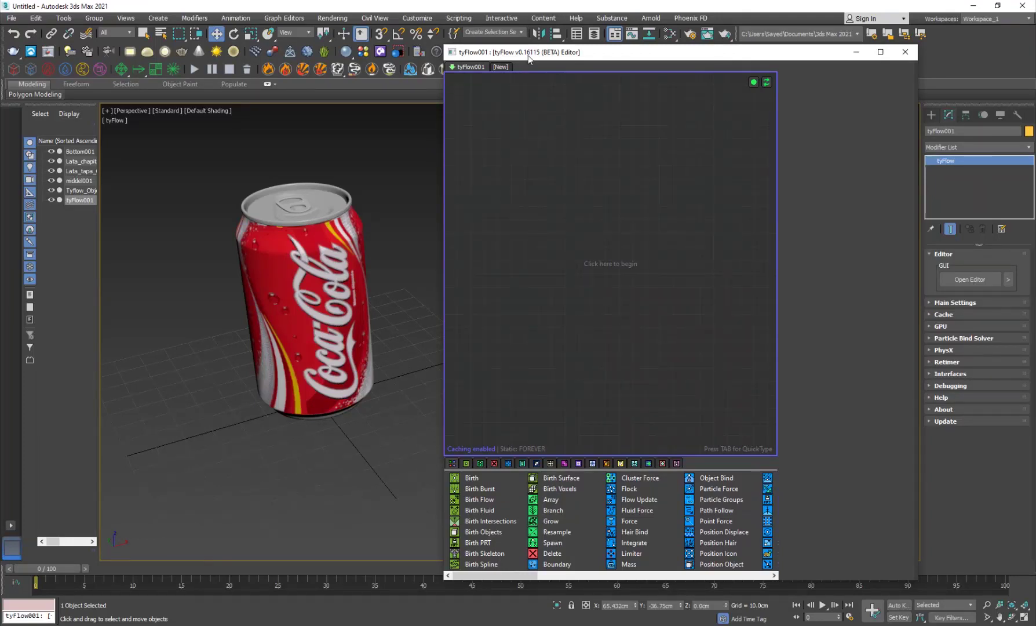
left_click_drag(528, 55, 578, 37)
middle_click_drag(283, 410, 358, 324)
scroll(364, 274, "up", 5)
left_click(363, 273)
scroll(361, 321, "down", 5)
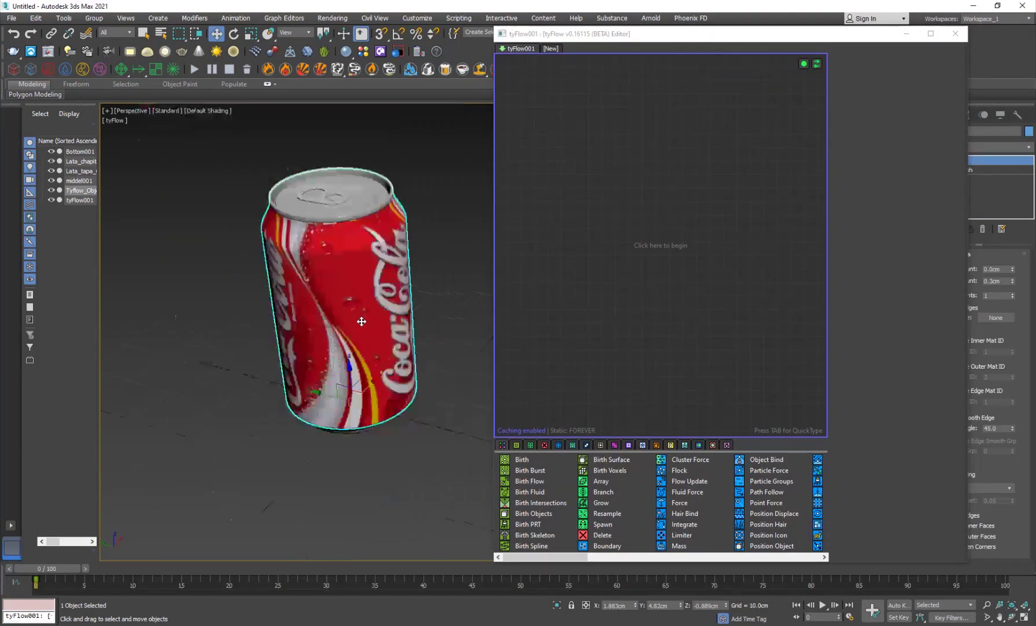
middle_click_drag(405, 355, 380, 360, "alt")
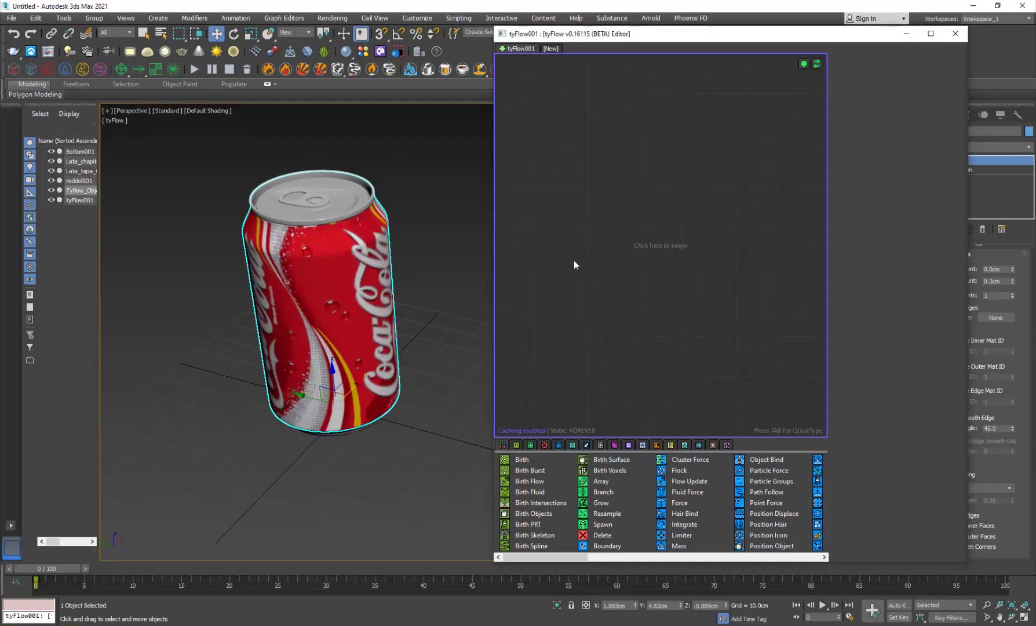
key("Tab")
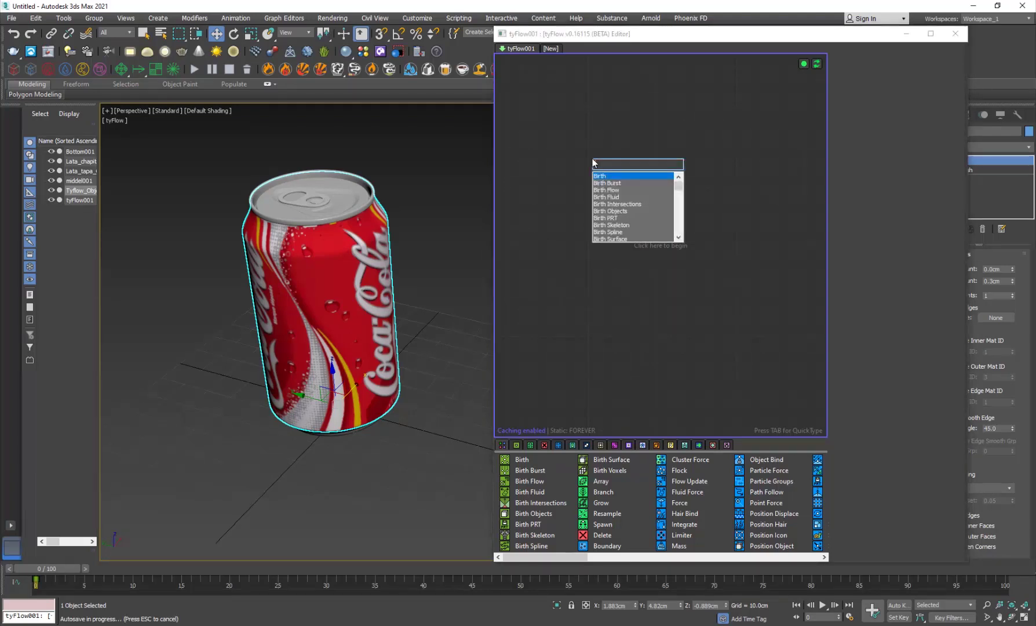
type("birth")
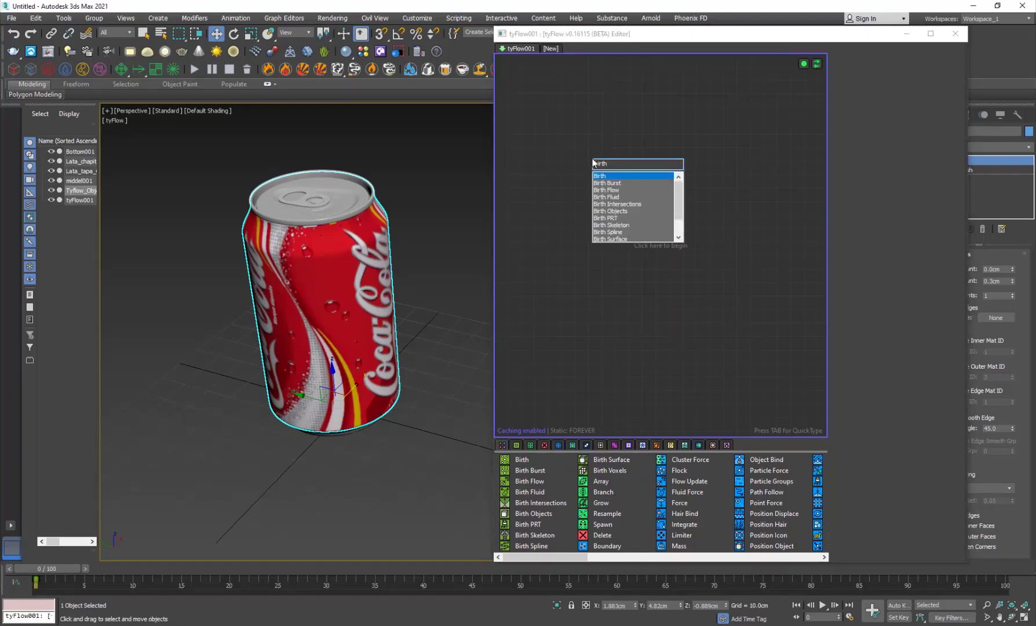
key("Down")
key("Down")
key("Down")
key("Down")
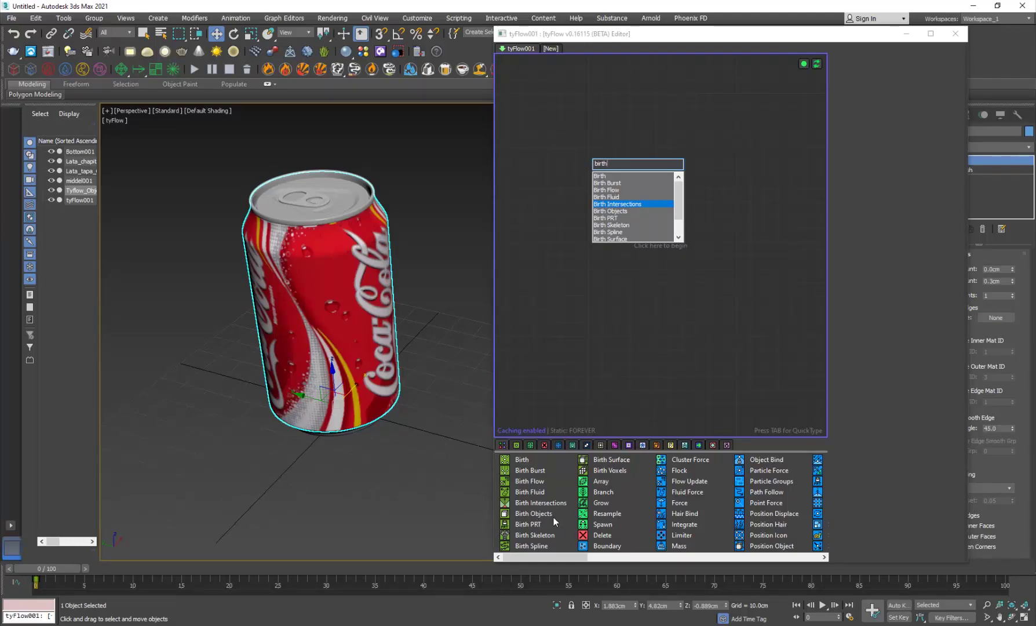
Create a new event with a Birth Objects operator and pick Tyflow_Object as its source object.
left_click(547, 516)
left_click_drag(546, 513, 625, 182)
left_click(592, 290)
middle_click_drag(578, 271, 497, 277)
left_click(570, 198)
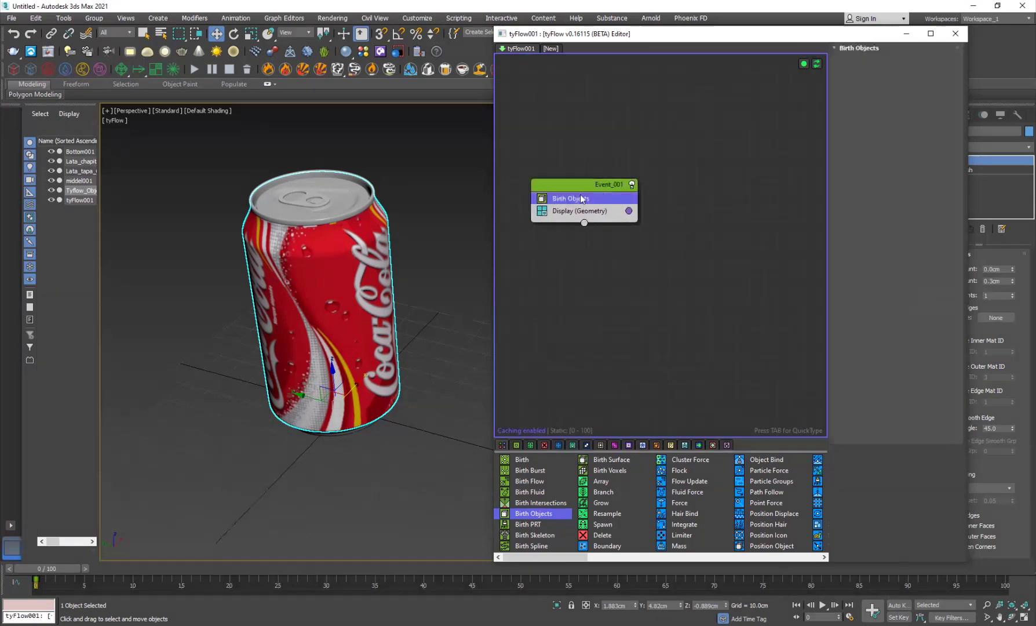
left_click(861, 199)
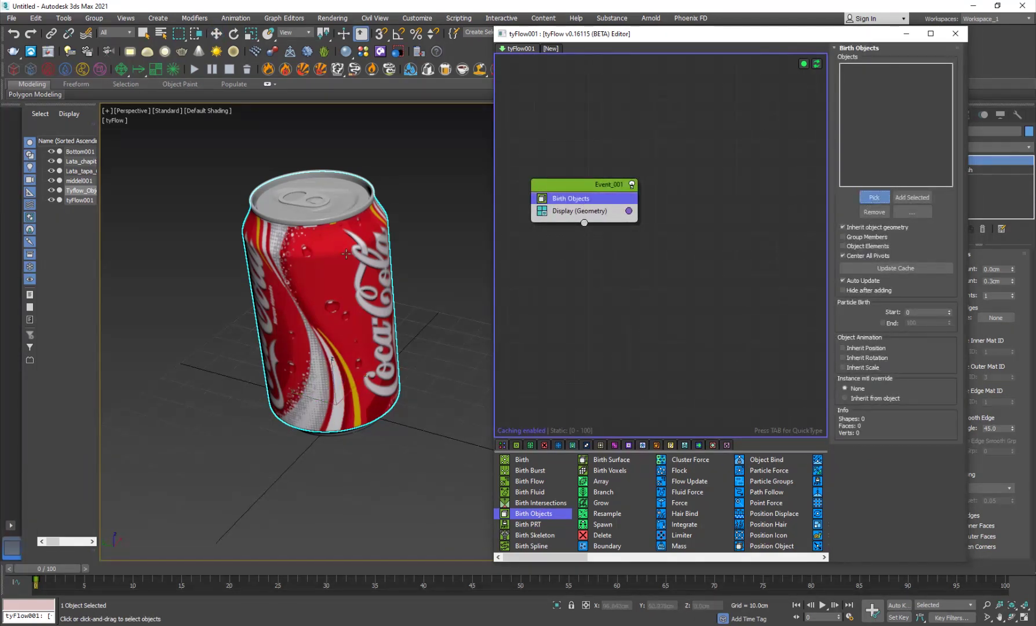
left_click(386, 325)
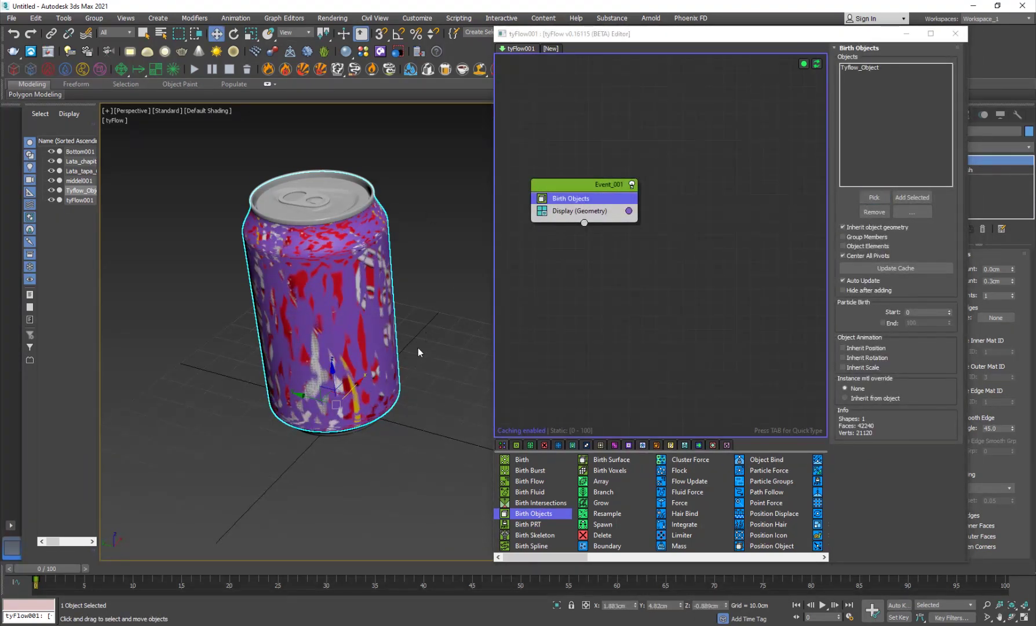
Hide the source Tyflow_Object and inspect the can's body and underside.
right_click(371, 250)
left_click_drag(793, 42, 689, 43)
right_click(338, 282)
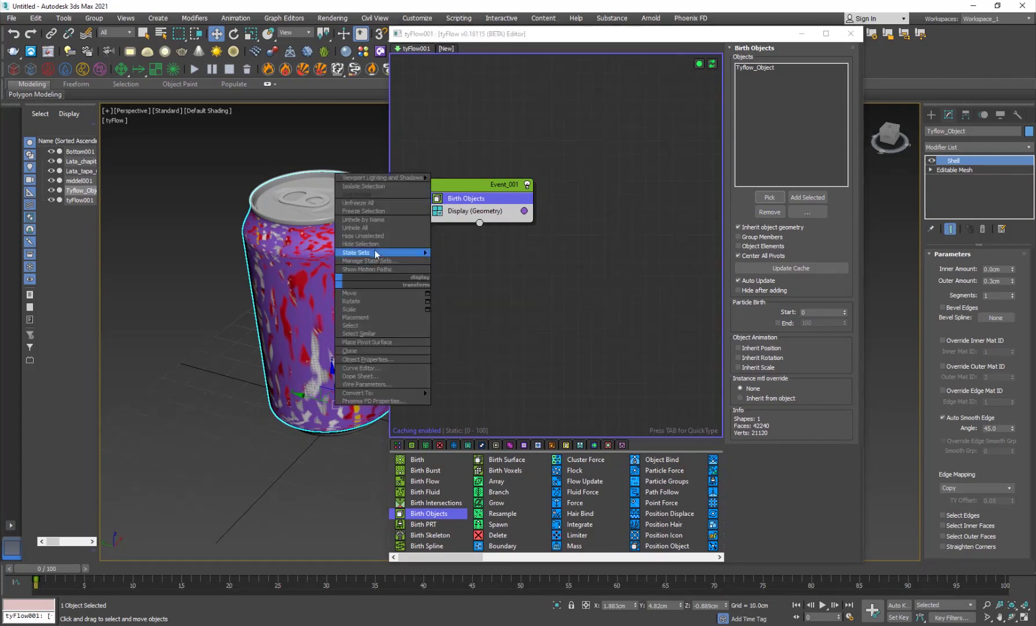
left_click(362, 244)
scroll(290, 371, "up", 5)
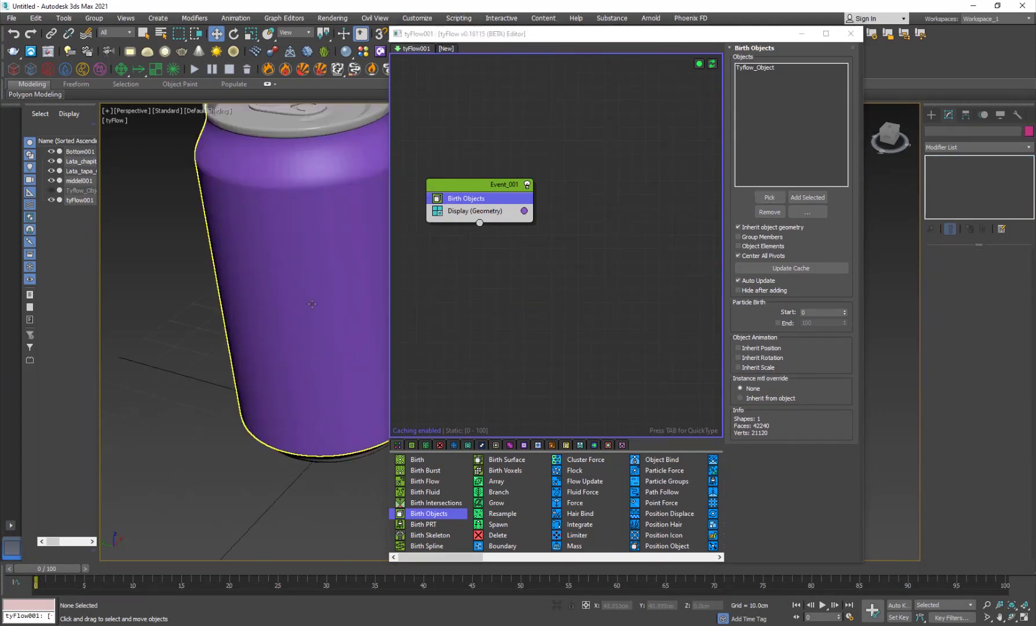
middle_click_drag(312, 304, 282, 360)
middle_click_drag(282, 360, 276, 293, "alt")
left_click(273, 261)
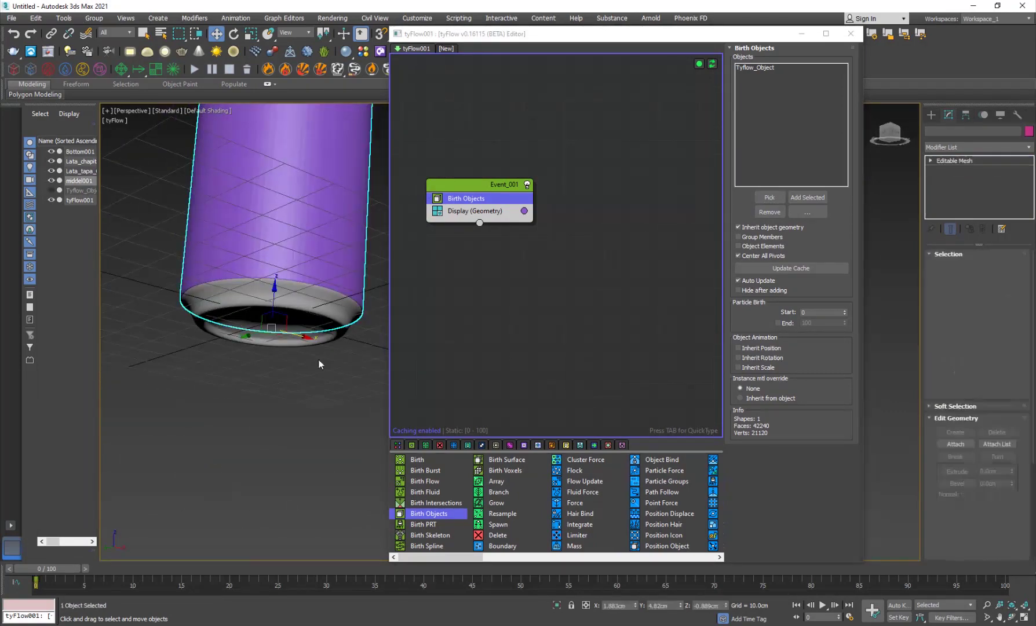
middle_click_drag(319, 364, 322, 415, "alt")
middle_click_drag(317, 213, 346, 336)
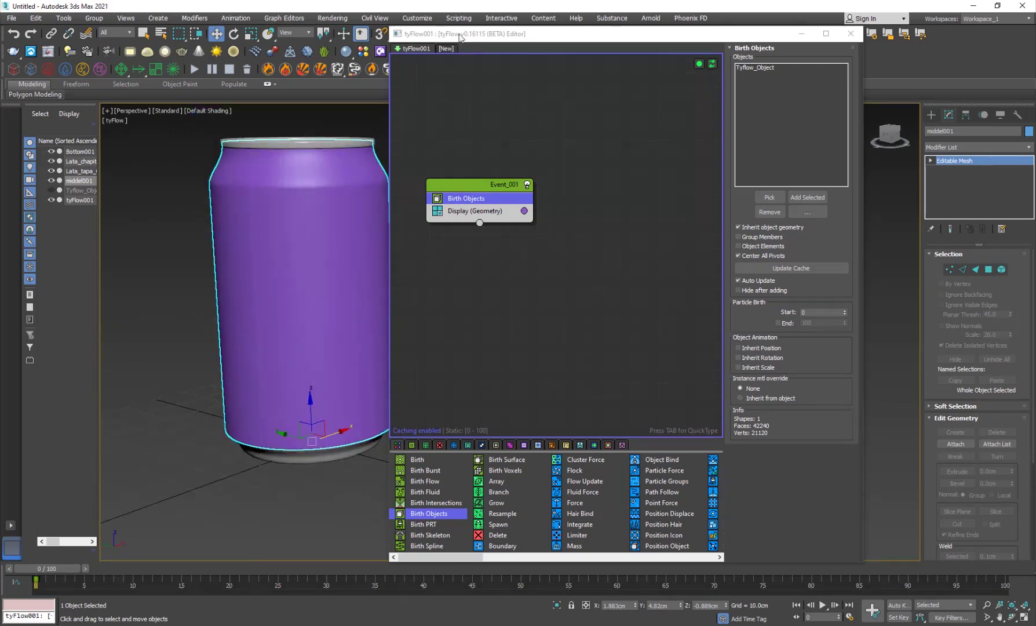
Deselect everything, turn on the edged faces display and examine the mesh density of the can body.
left_click_drag(460, 35, 564, 38)
left_click(431, 255)
key("F4")
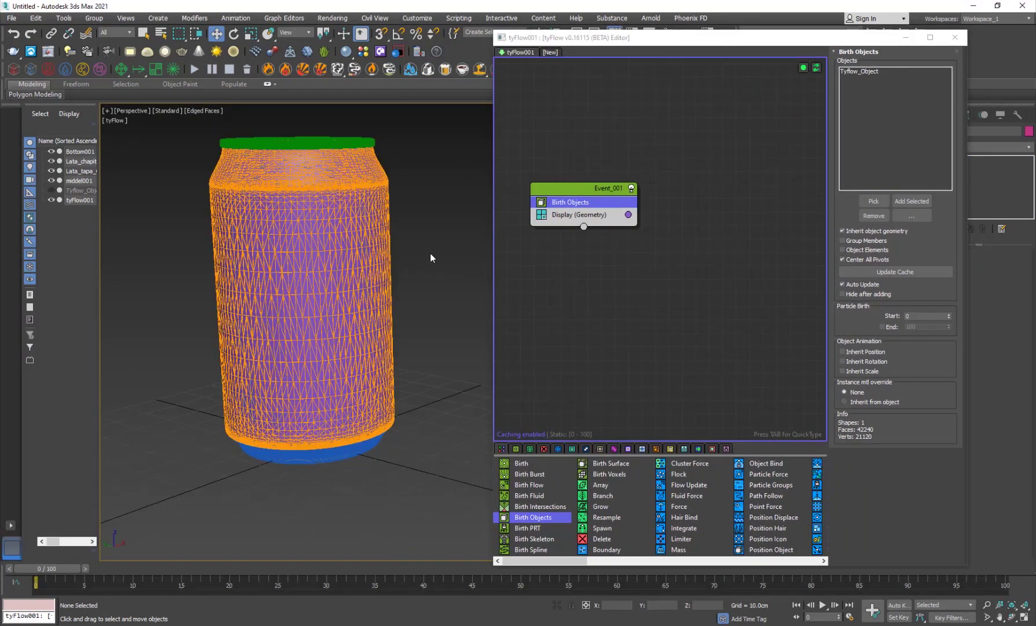
middle_click_drag(325, 282, 305, 325, "alt")
scroll(348, 232, "up", 5)
middle_click_drag(299, 266, 334, 238)
scroll(348, 230, "down", 2)
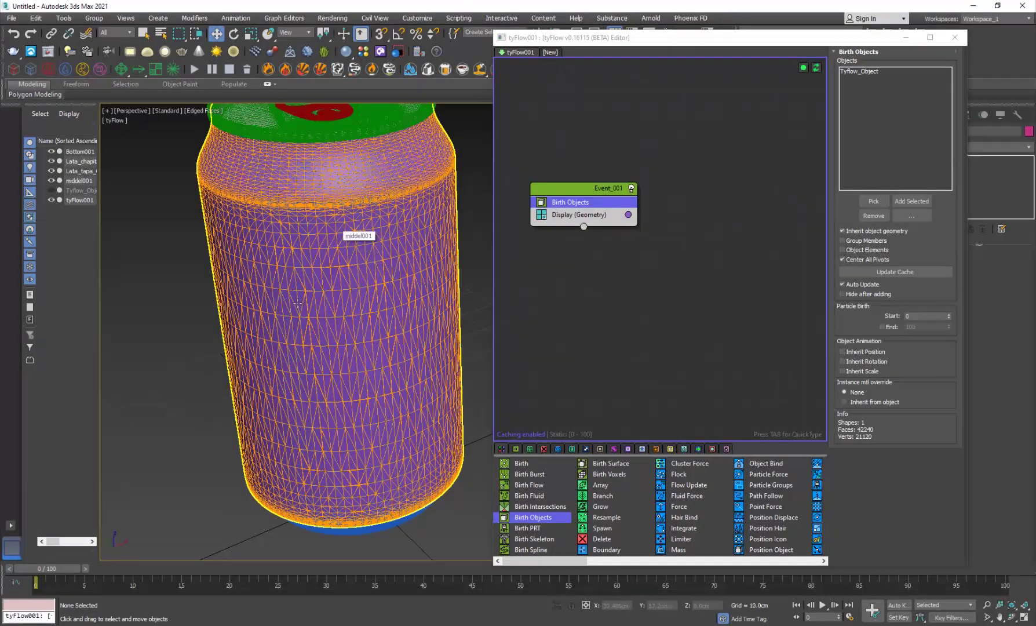
Switch to the peeling01.max scene, go to frame 129 and examine the peeling fragments' mesh with edges displayed before returning to the untitled scene.
left_click(285, 619)
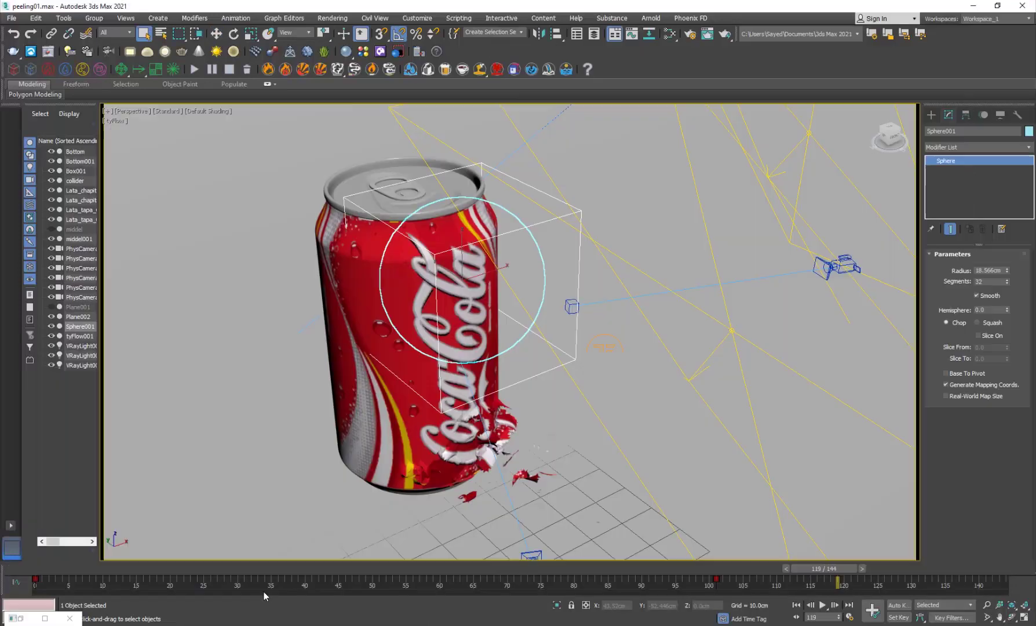
left_click(900, 572)
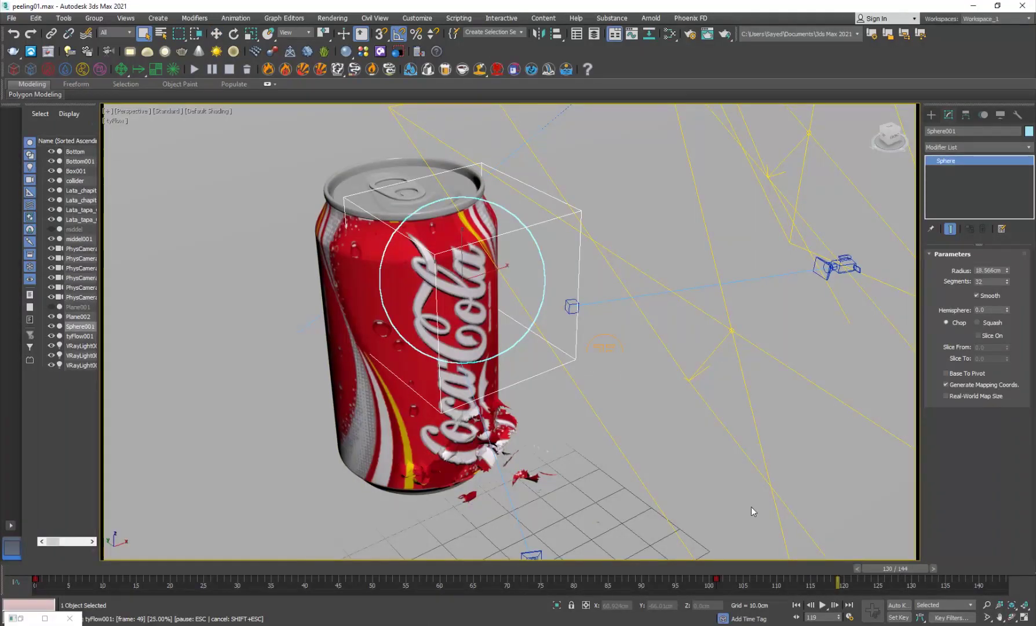
scroll(460, 384, "up", 10)
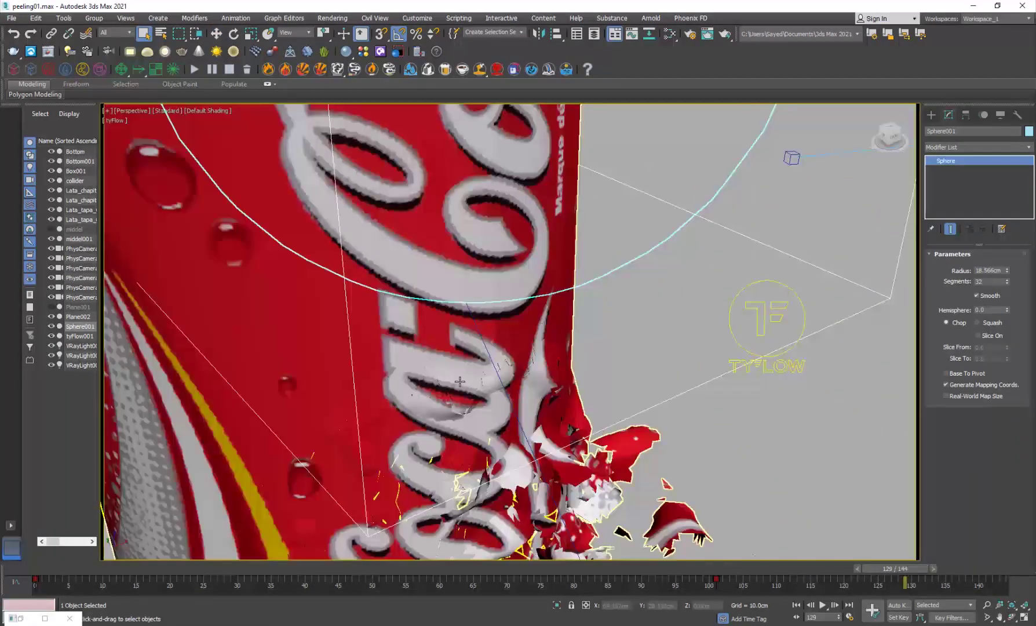
scroll(424, 278, "down", 10)
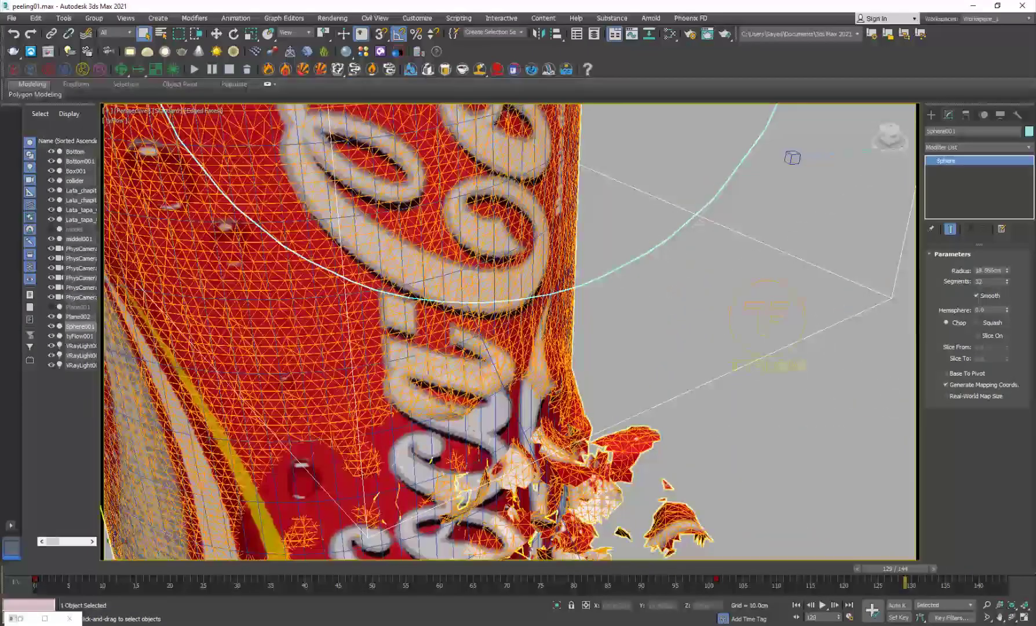
scroll(488, 389, "down", 3)
middle_click_drag(488, 388, 564, 393, "alt")
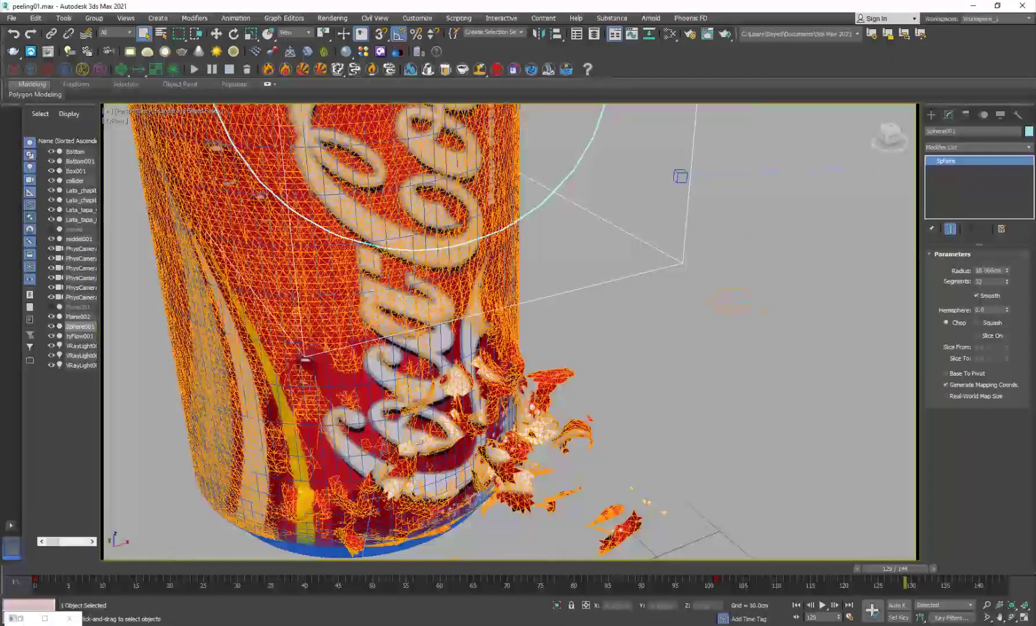
left_click(363, 580)
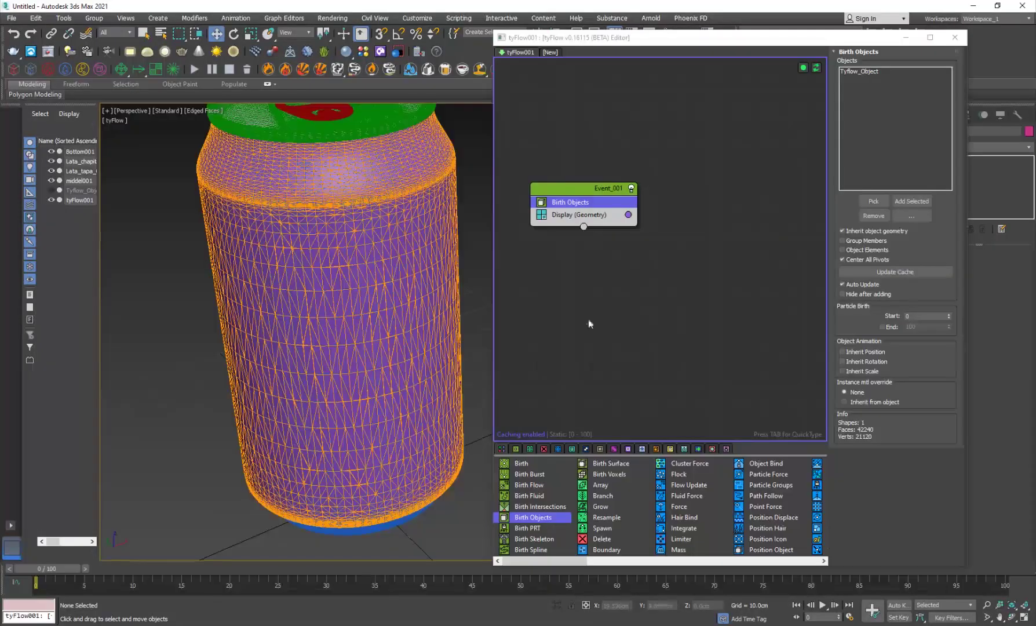
Add a Subdivide operator to Event_001 and check the mesh on the can body.
left_click(601, 190)
key("Tab")
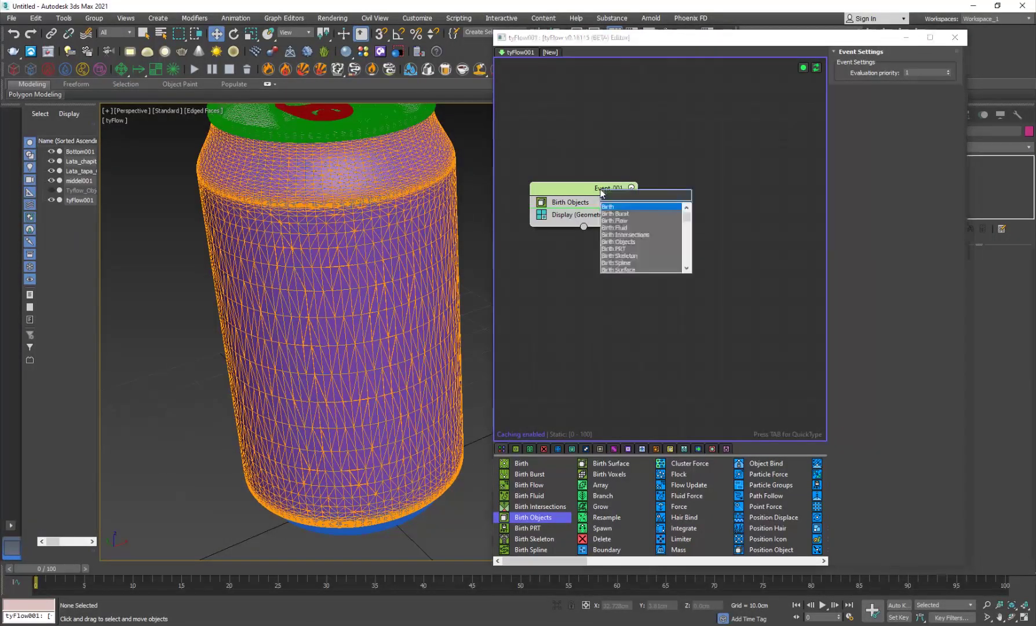
type("sub")
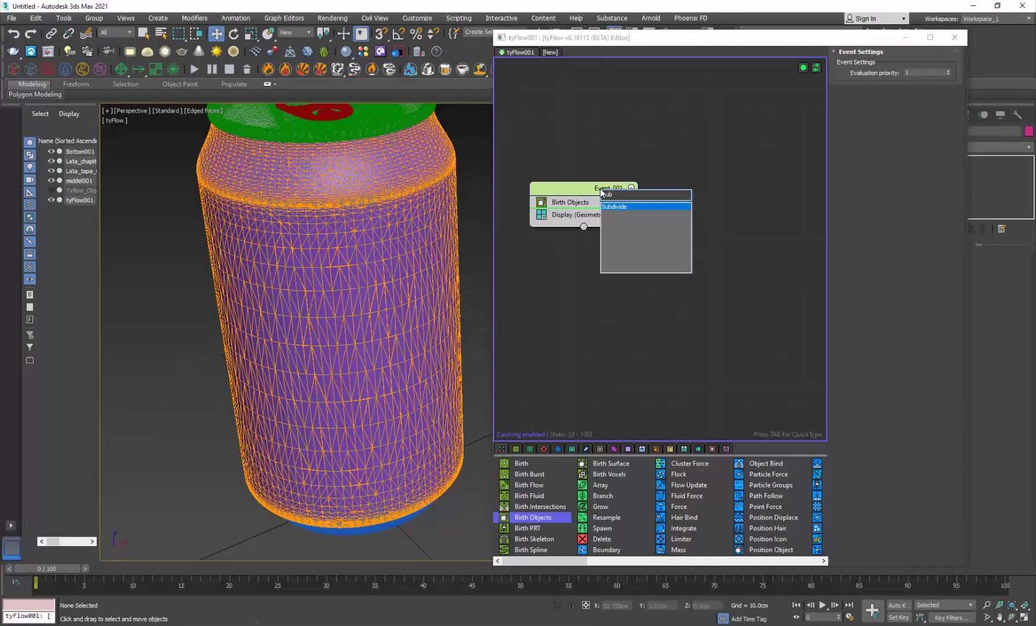
key("Return")
scroll(394, 229, "up", 5)
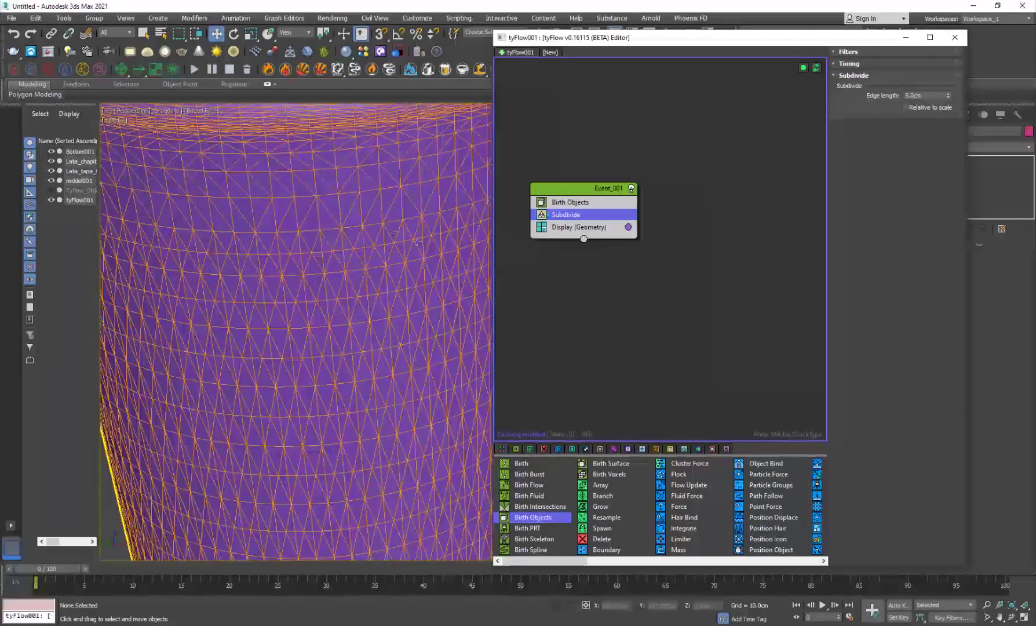
scroll(415, 239, "down", 5)
middle_click_drag(269, 220, 293, 209, "alt")
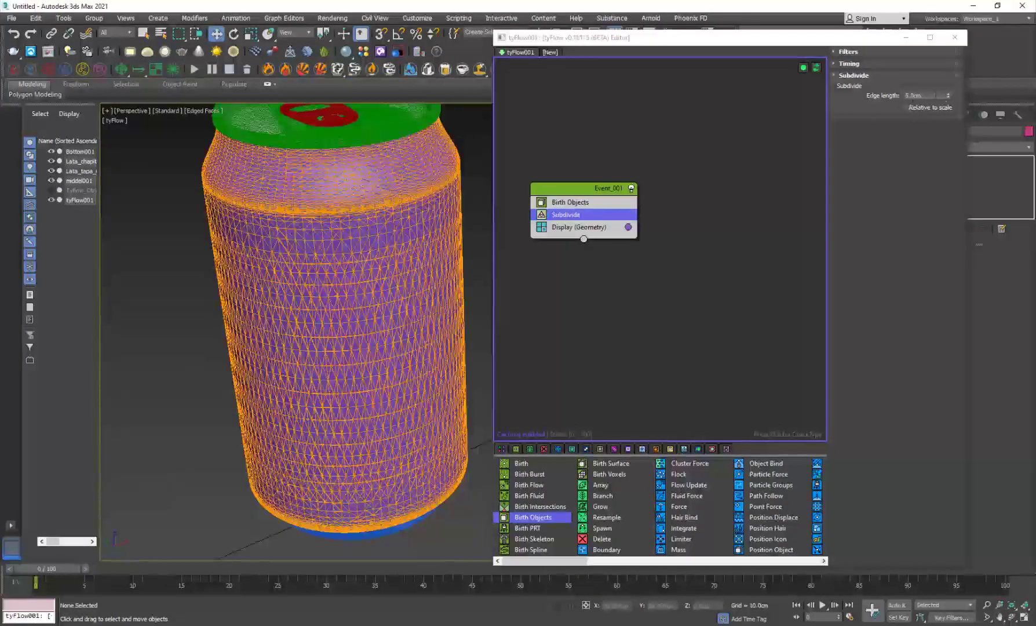
Set the Subdivide operator's edge length to 3 cm and check the denser mesh on the can.
left_click(882, 98)
type("3")
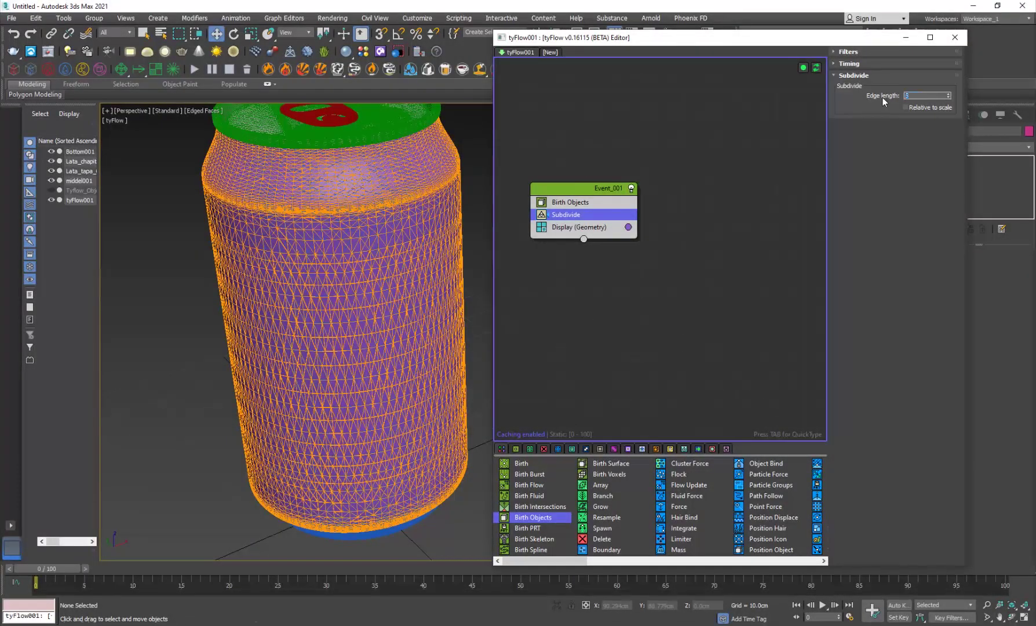
key("Return")
scroll(351, 309, "up", 4)
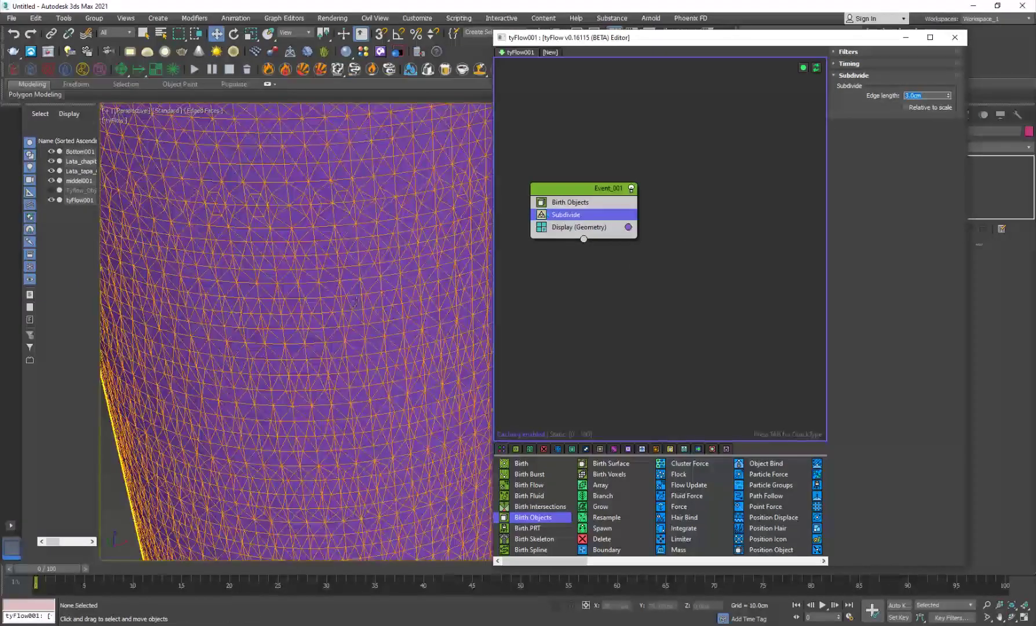
scroll(353, 302, "down", 4)
middle_click_drag(358, 324, 344, 333)
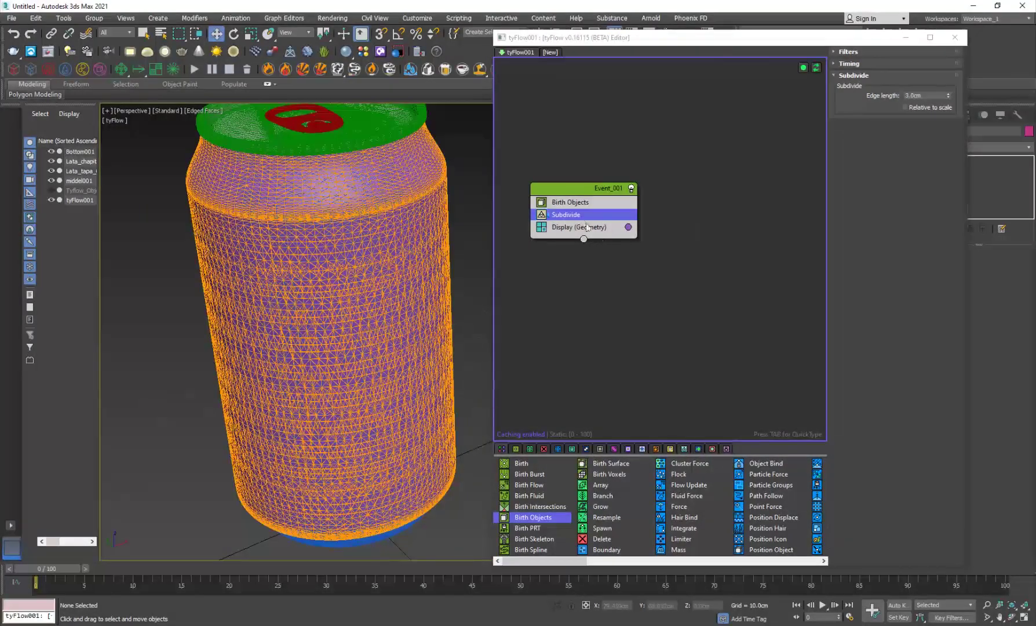
left_click(586, 227)
left_click(568, 216)
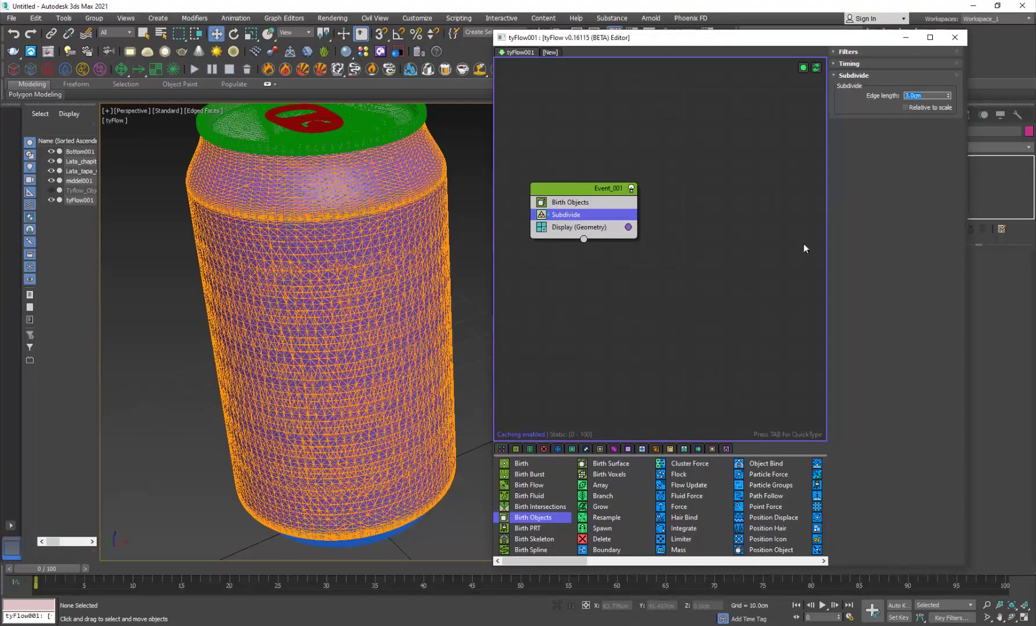
left_click(713, 277)
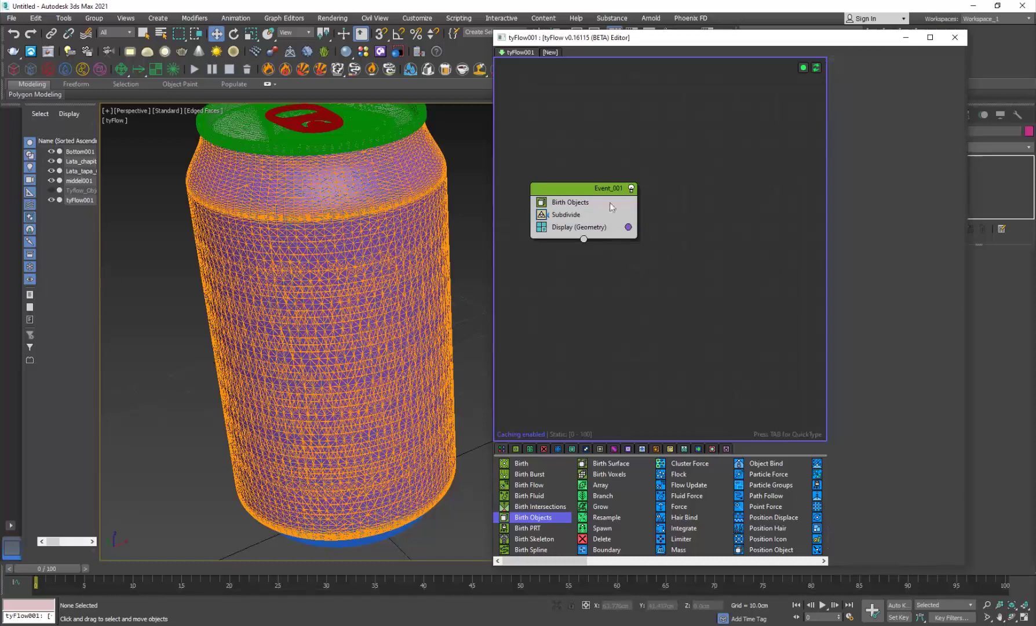
Add a Face Fracture operator to Event_001 and locate it in the list of available operators.
left_click(600, 192)
scroll(356, 262, "up", 5)
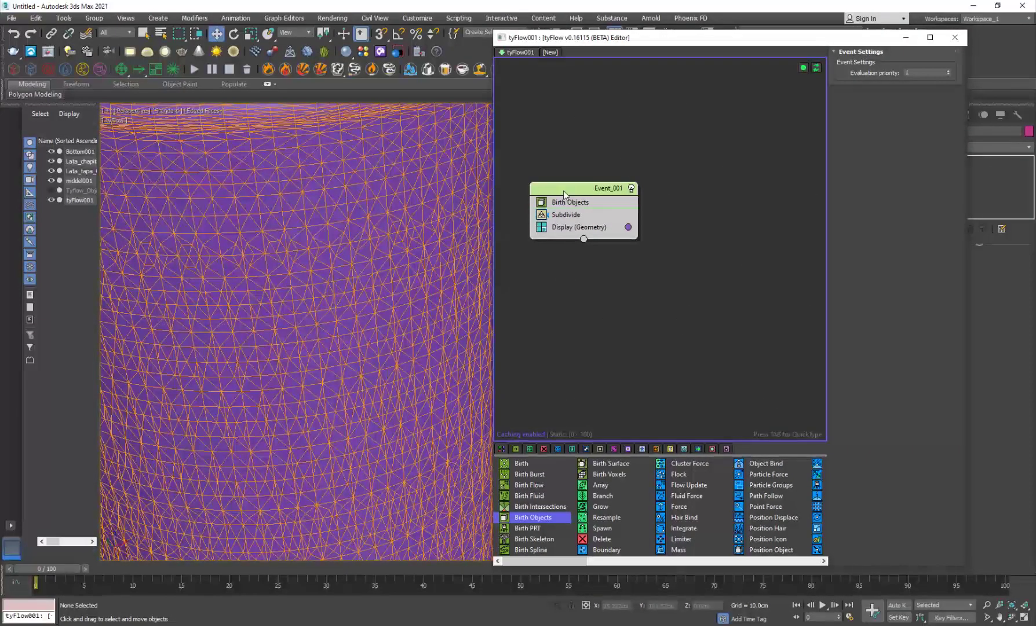
key("Tab")
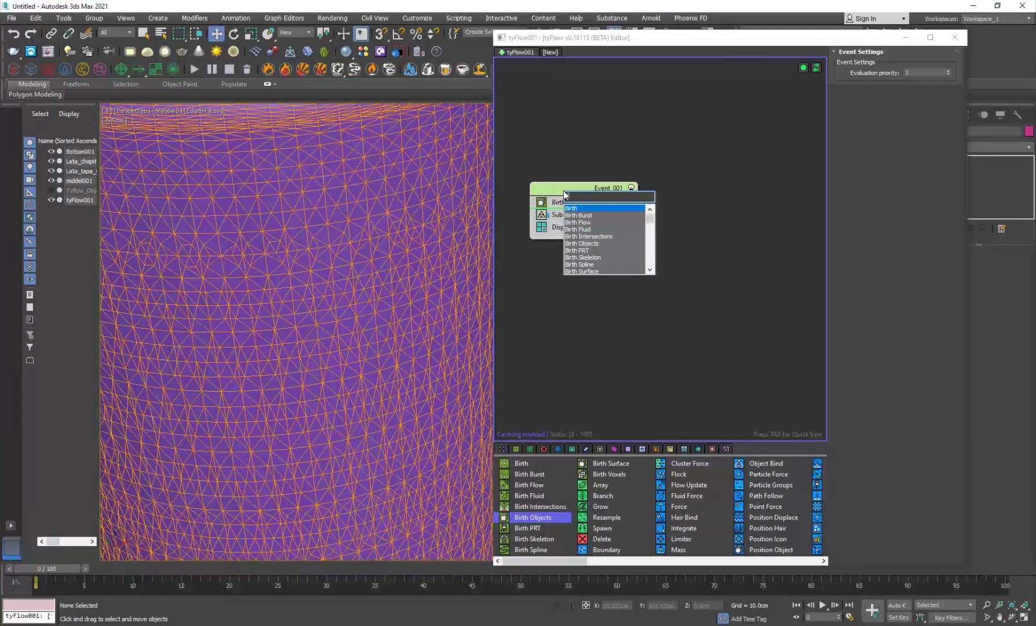
type("face")
key("Return")
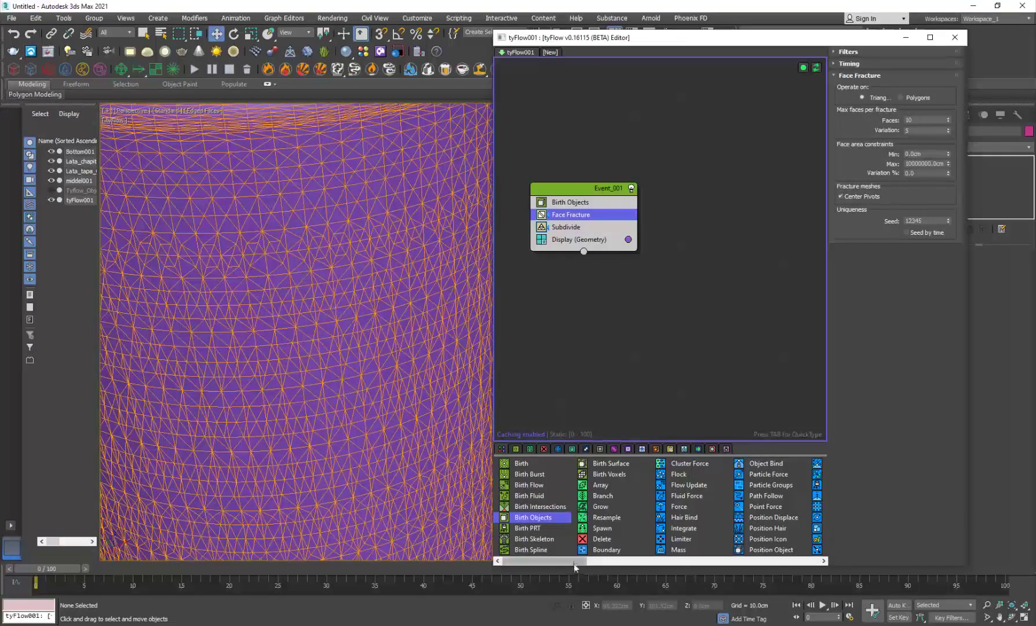
left_click_drag(574, 561, 701, 560)
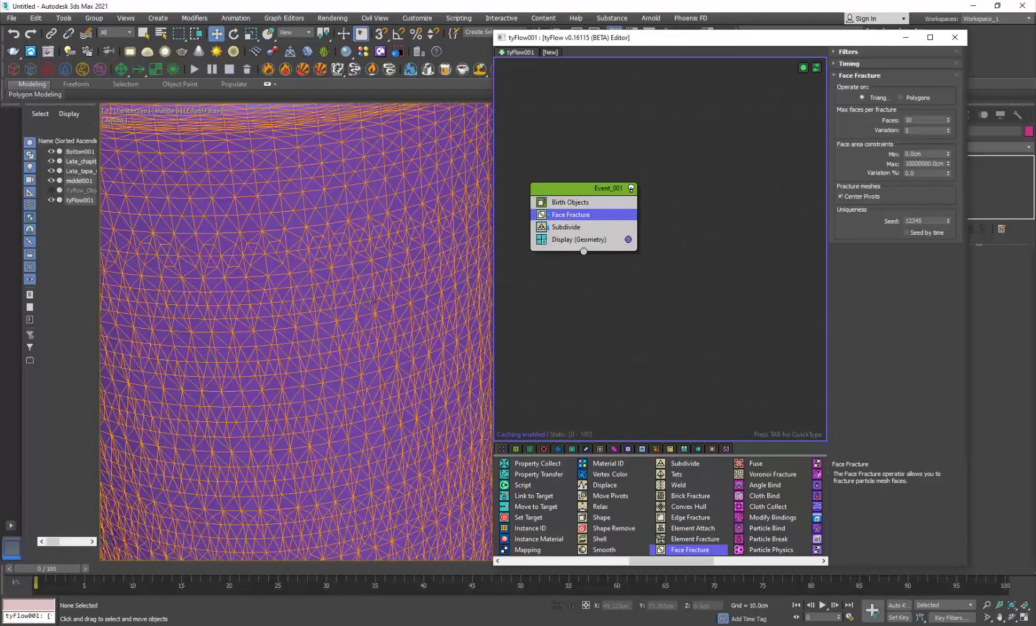
Set the Face Fracture operator to a maximum of 50 faces per fracture and make it operate on polygons.
middle_click_drag(326, 251, 167, 276, "alt")
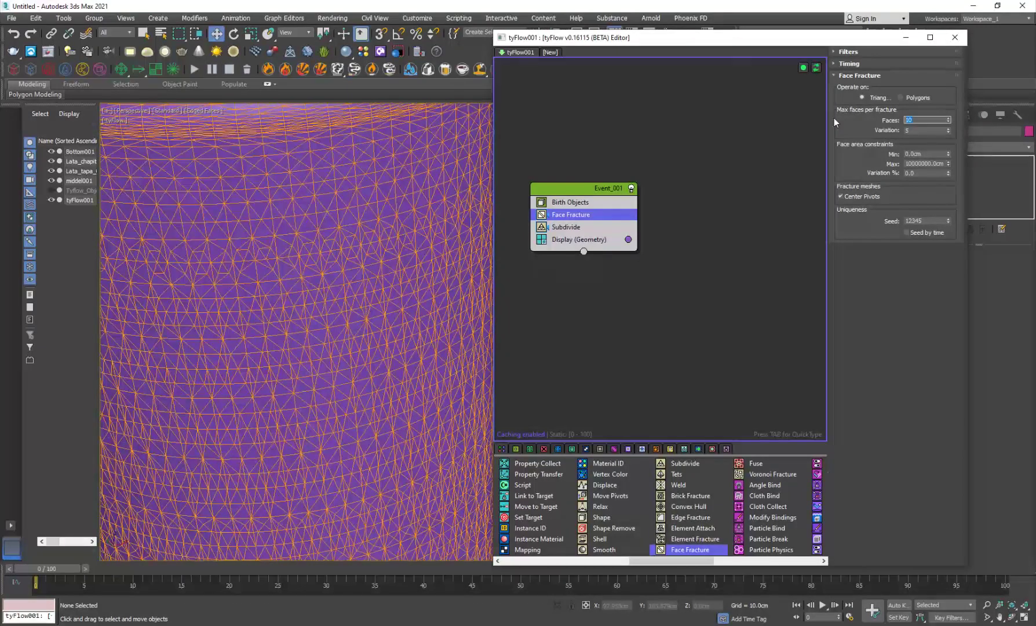
type("2")
key("Return")
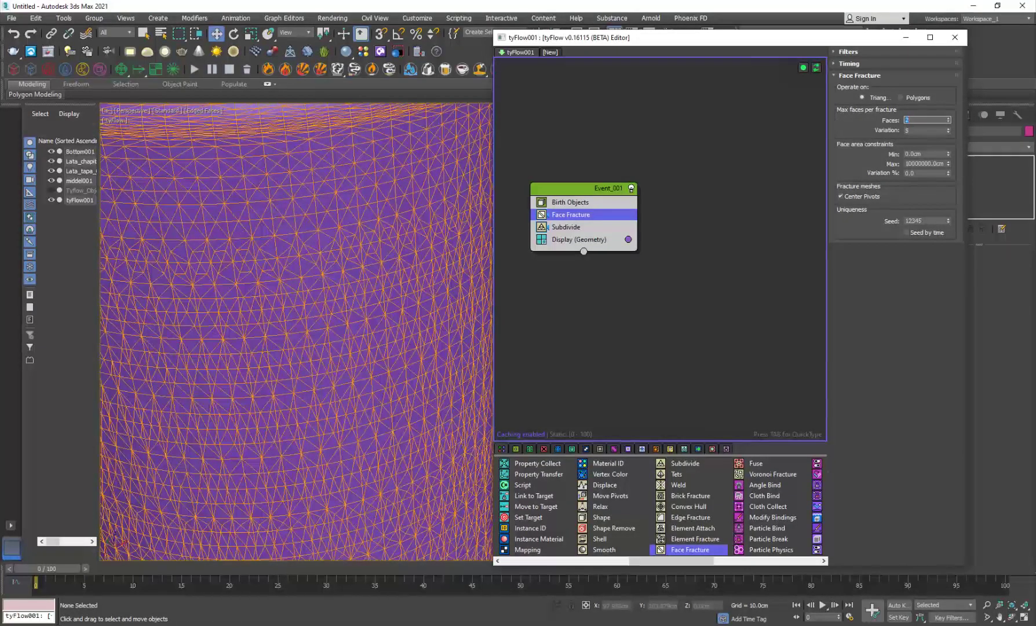
type("50")
key("Return")
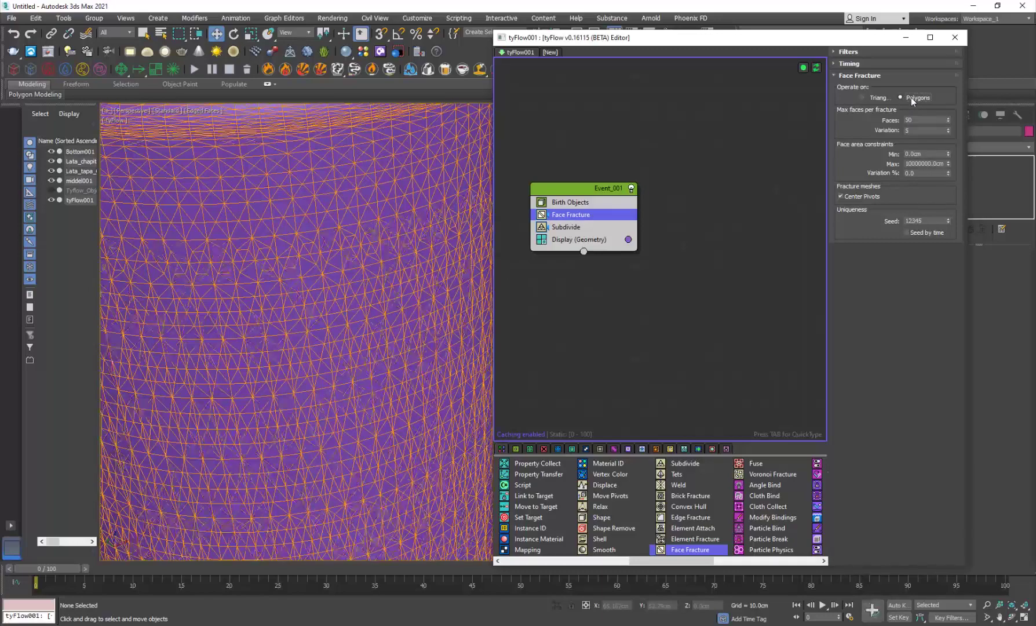
left_click(884, 100)
left_click(928, 99)
Examine the fractured mesh on the can body from the rim down to the base.
middle_click_drag(301, 283, 324, 480, "alt")
scroll(313, 371, "down", 6)
scroll(313, 371, "up", 5)
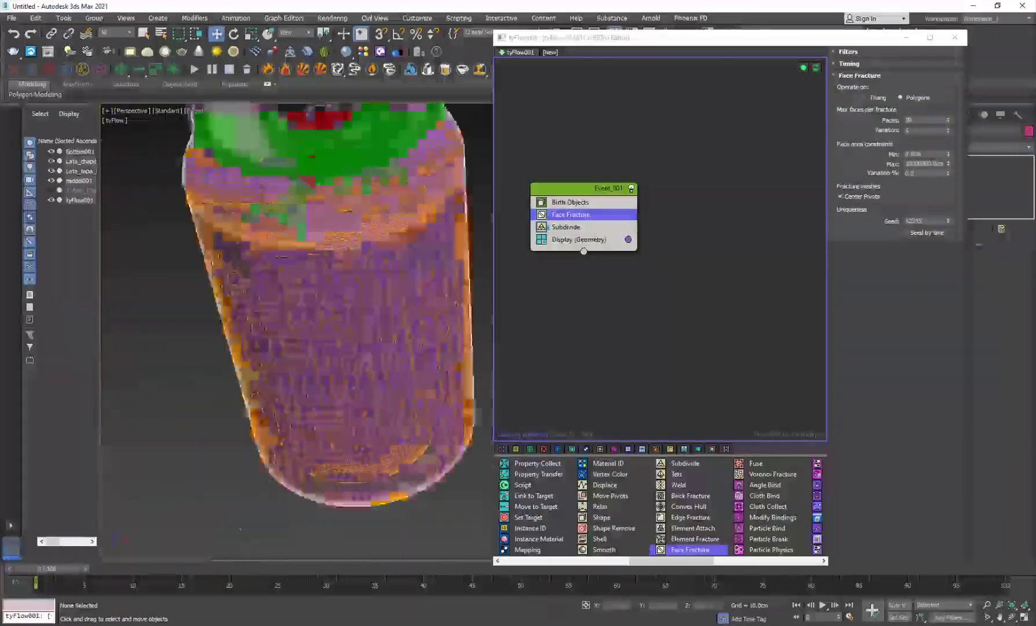
middle_click_drag(324, 406, 376, 317, "alt")
scroll(376, 316, "down", 4)
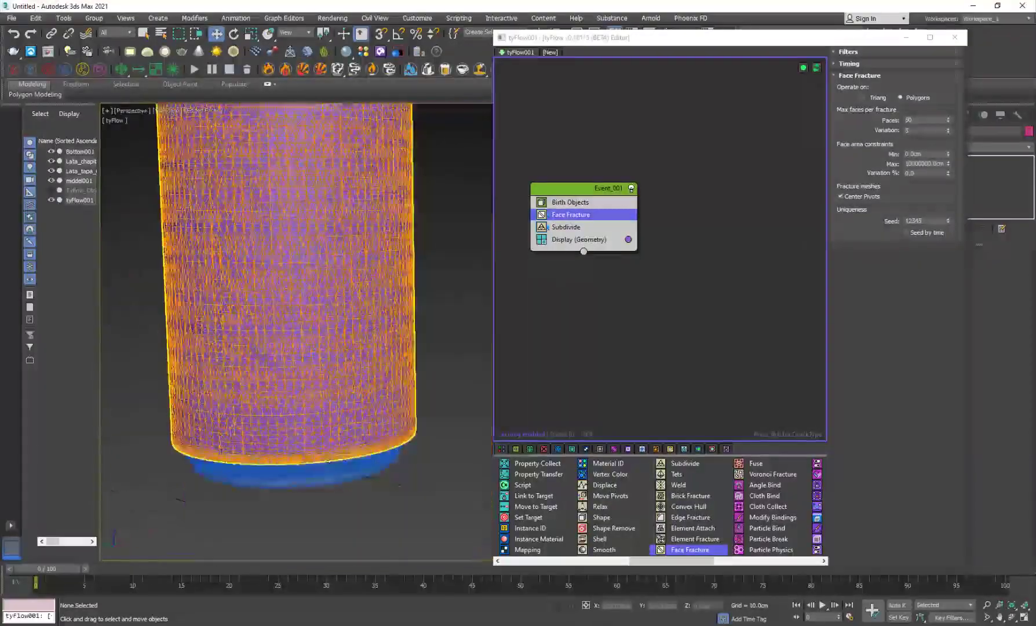
scroll(329, 330, "up", 2)
left_click(608, 289)
scroll(371, 284, "up", 5)
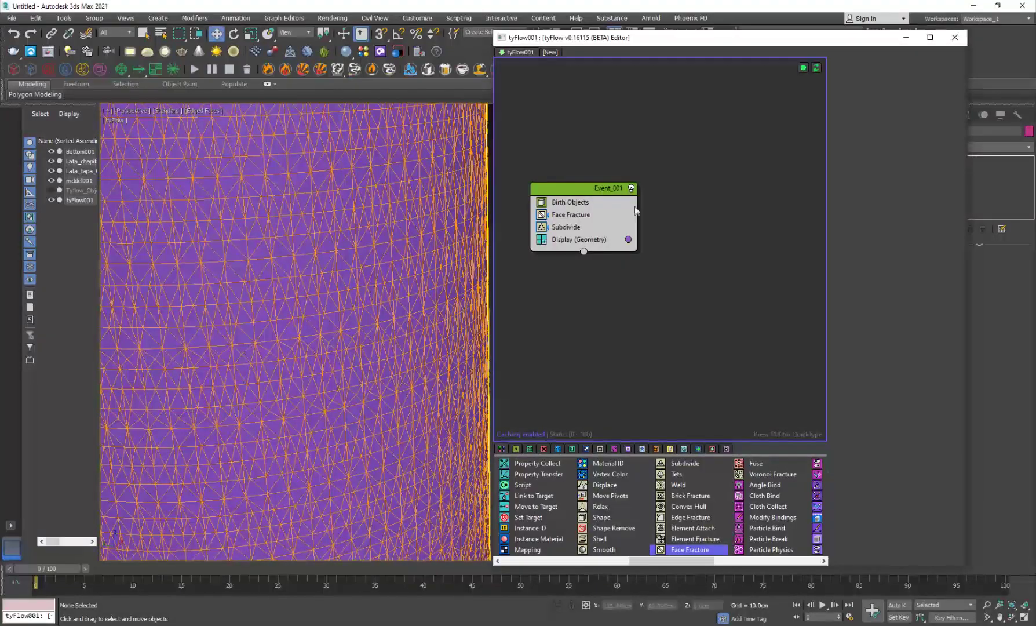
Move the Subdivide operator above Face Fracture in Event_001 and check the settings of both operators.
left_click(604, 214)
left_click(569, 227)
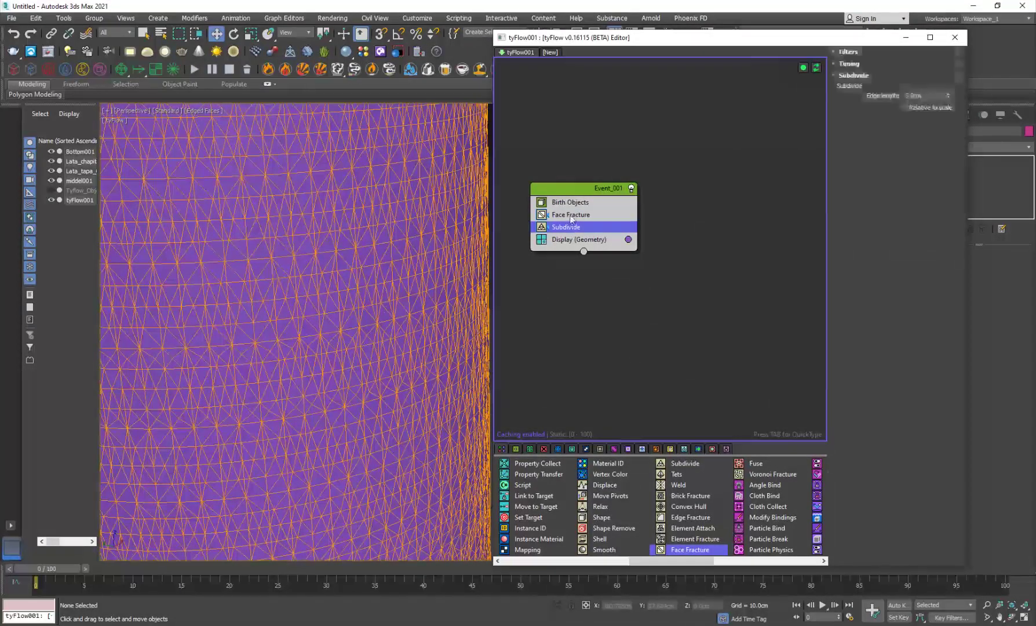
left_click(570, 217)
left_click_drag(568, 229, 569, 214)
left_click(561, 226)
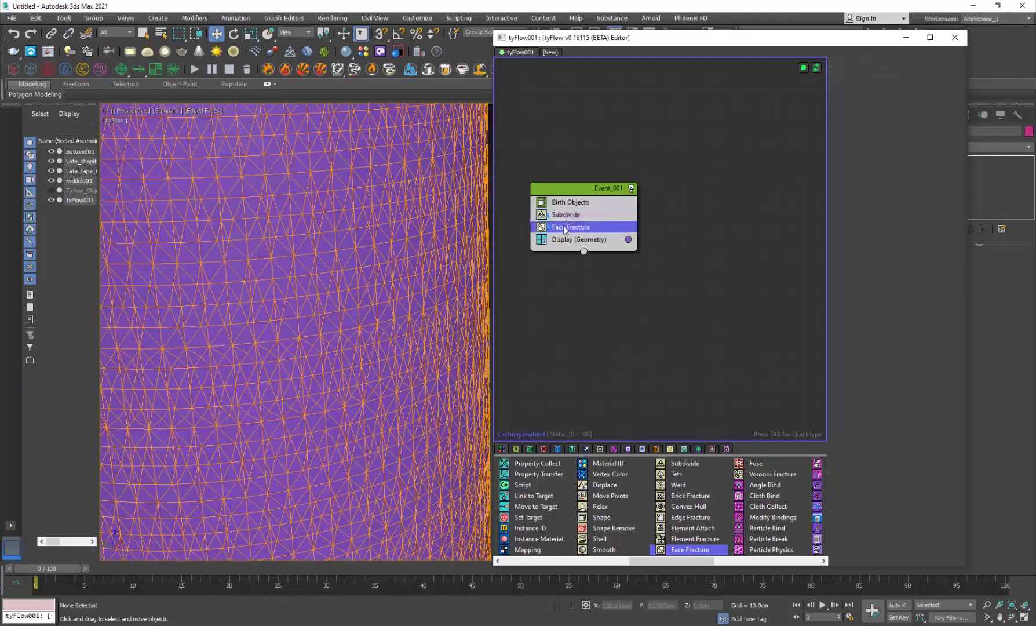
left_click(568, 215)
left_click(571, 227)
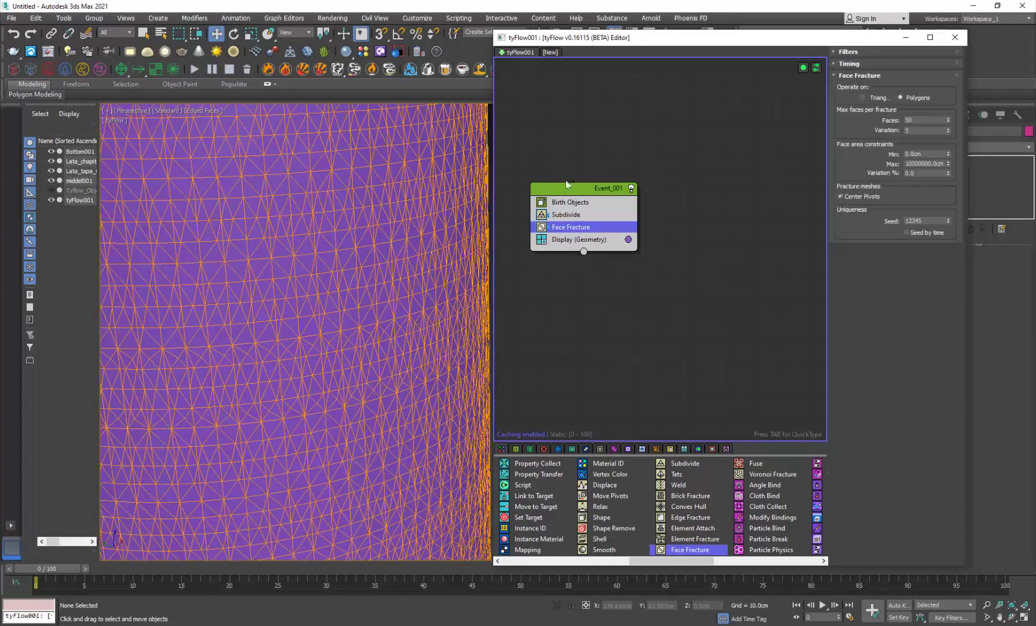
Add a Scale operator to Event_001 and place it directly below Face Fracture.
key("Tab")
type("scal")
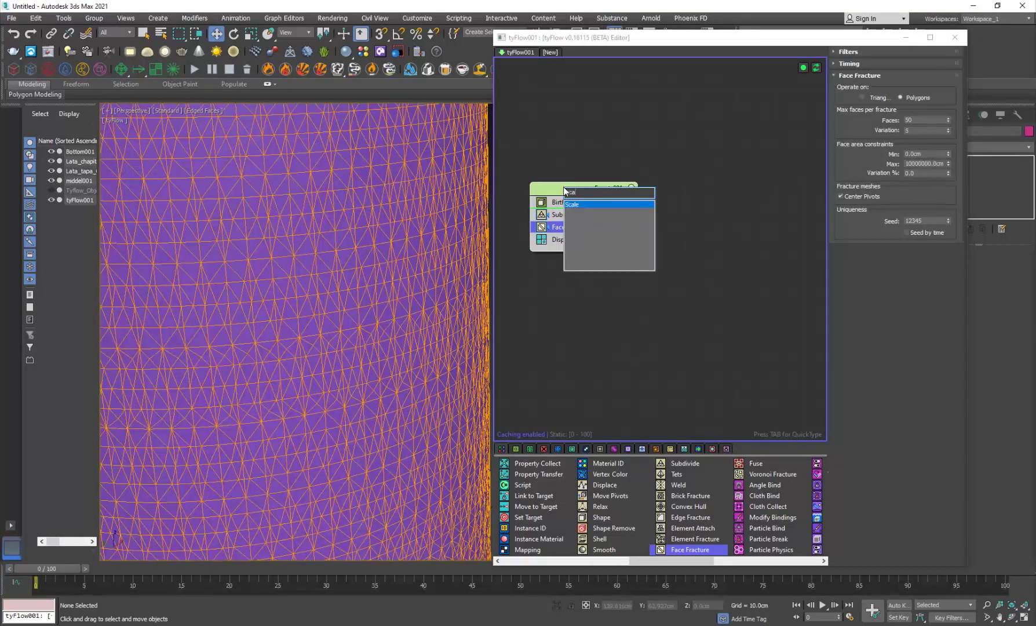
key("Return")
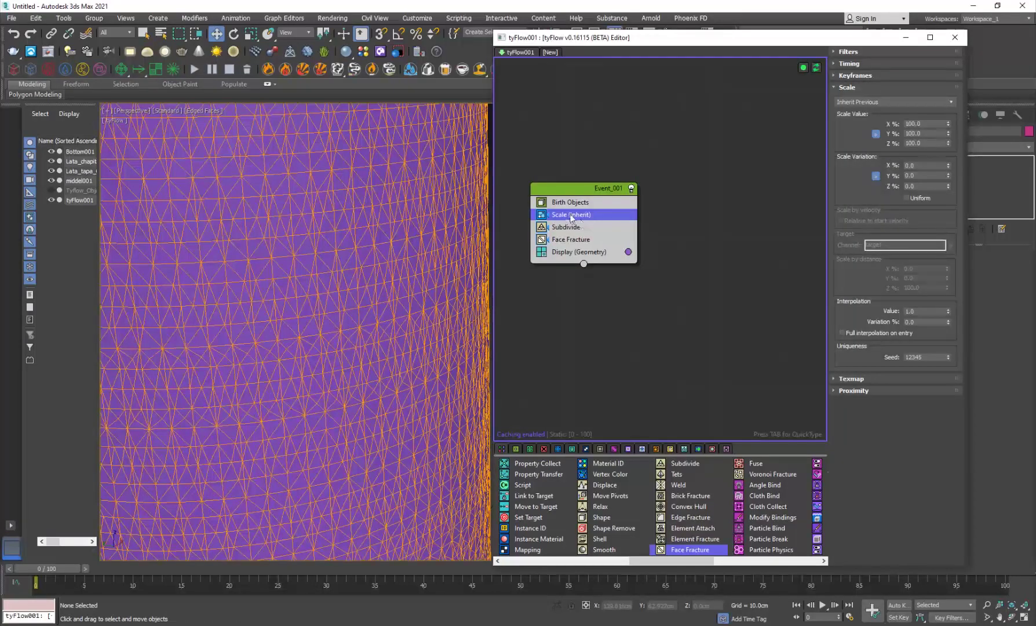
left_click_drag(572, 218, 581, 250)
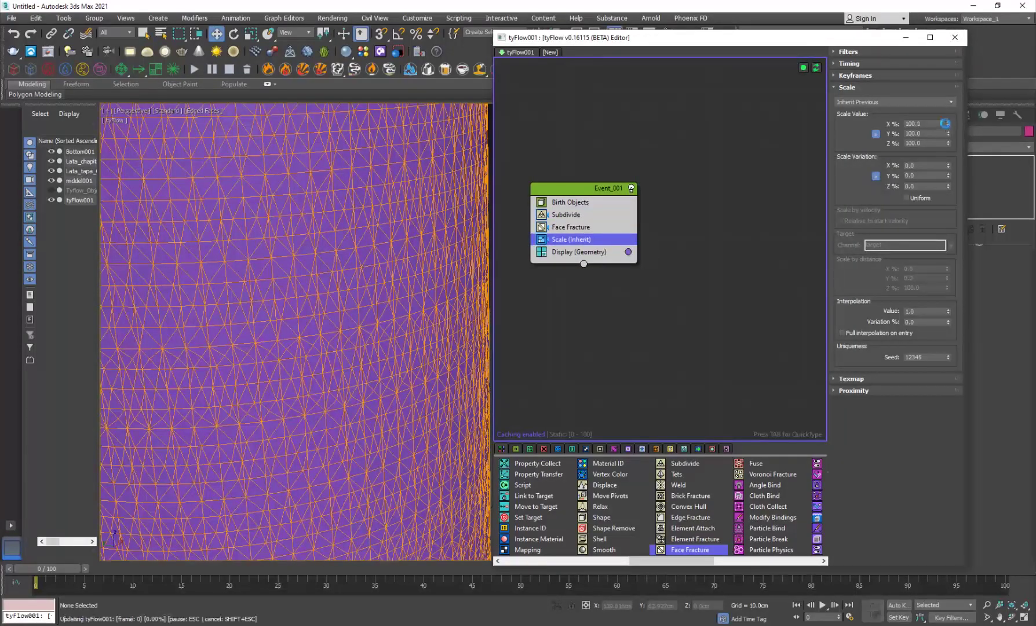
Reduce the Scale operator's value to 95.3% on all axes and check the cracks with and without edges displayed.
left_click_drag(948, 124, 946, 149)
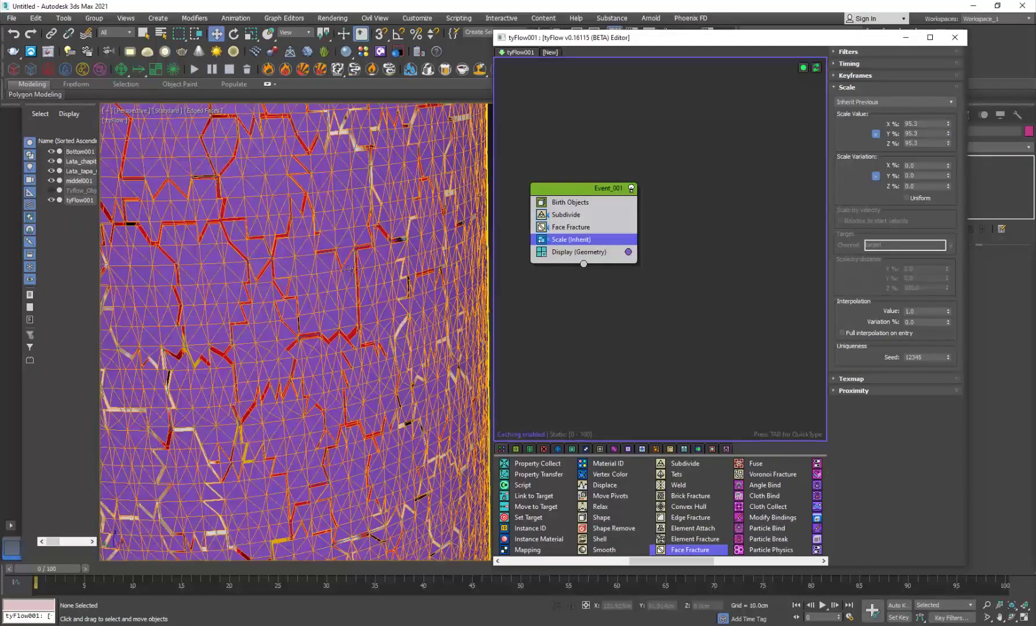
scroll(285, 256, "down", 5)
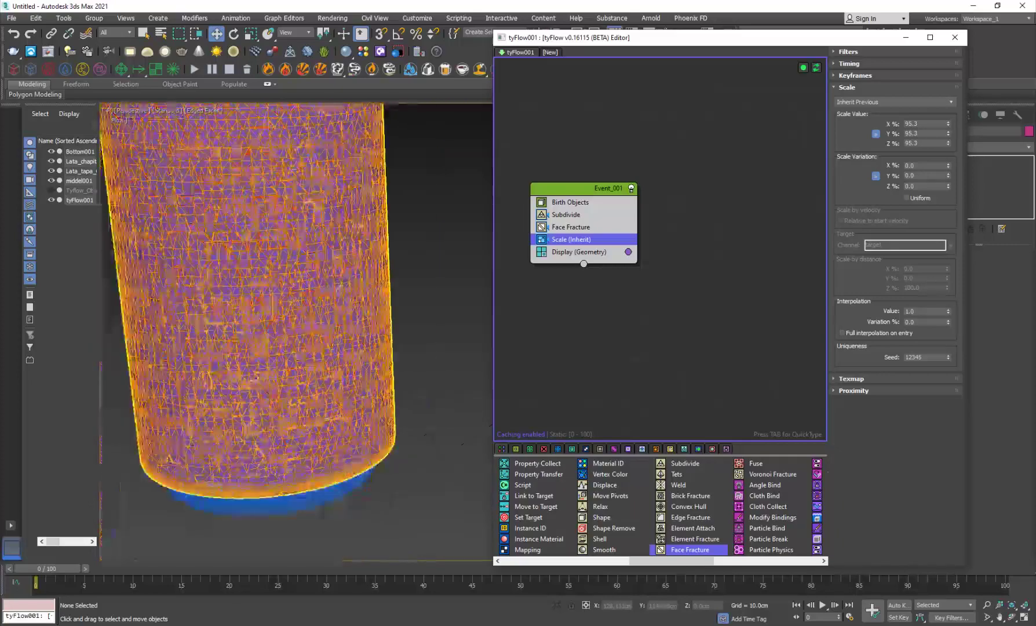
scroll(305, 281, "up", 6)
key("F4")
scroll(306, 281, "up", 5)
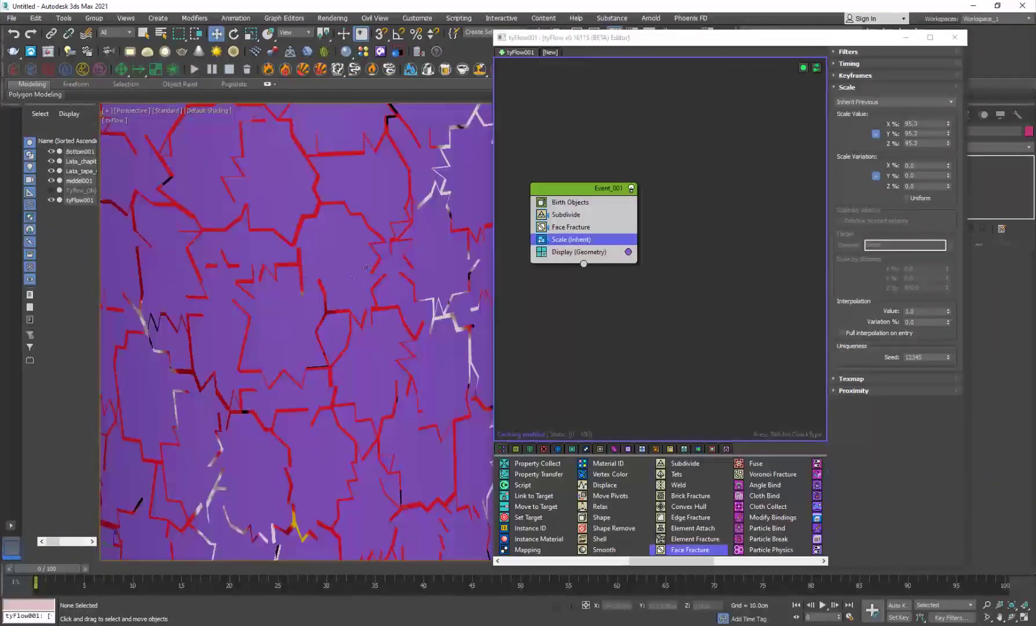
scroll(383, 276, "down", 2)
key("F4")
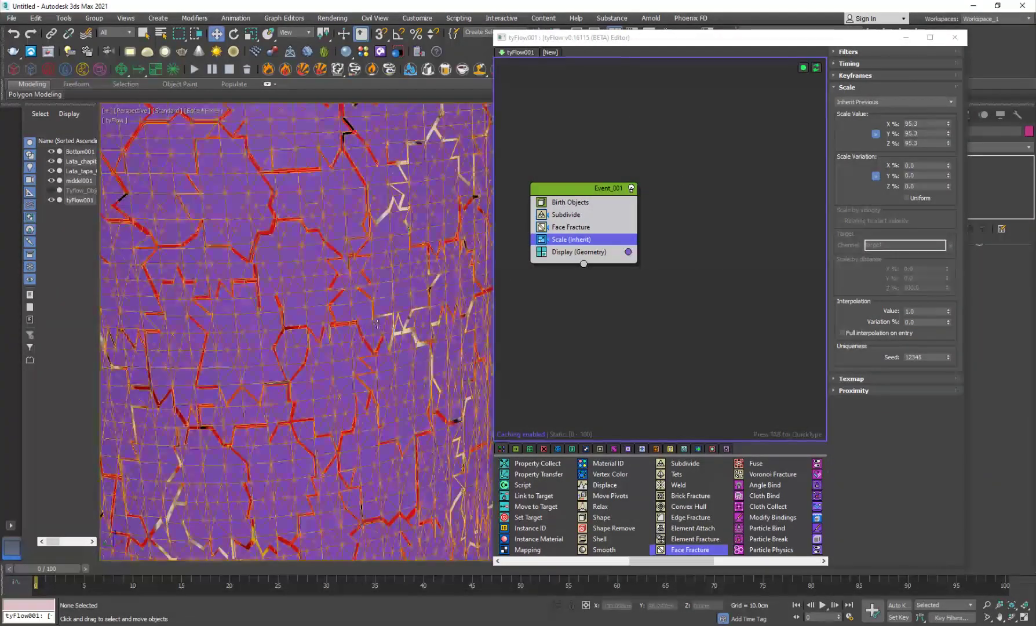
Set the Subdivide operator's edge length to 2 cm.
double_click(566, 216)
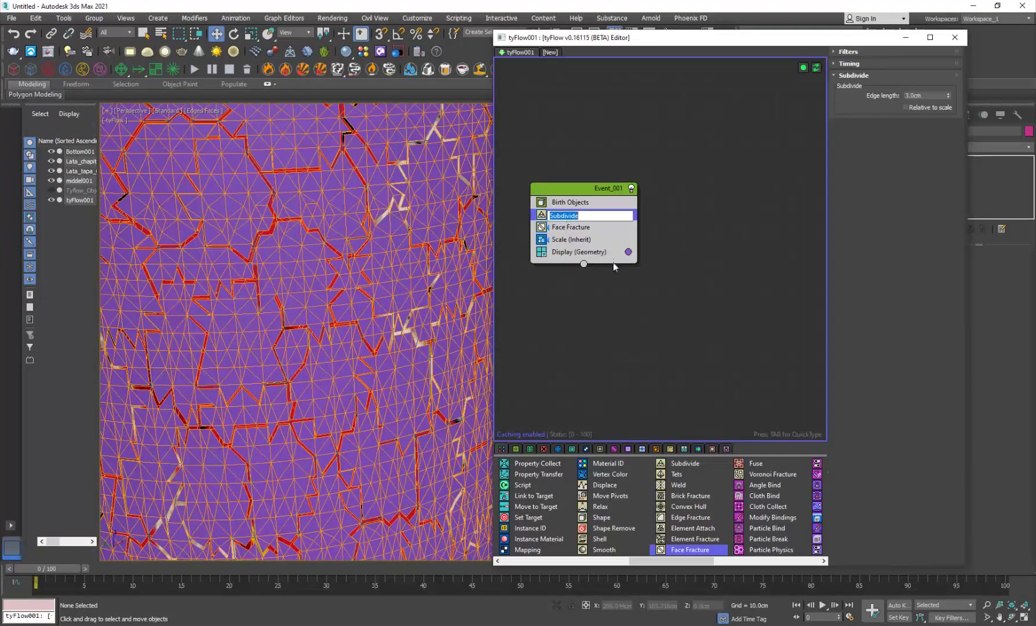
left_click(616, 269)
left_click(579, 218)
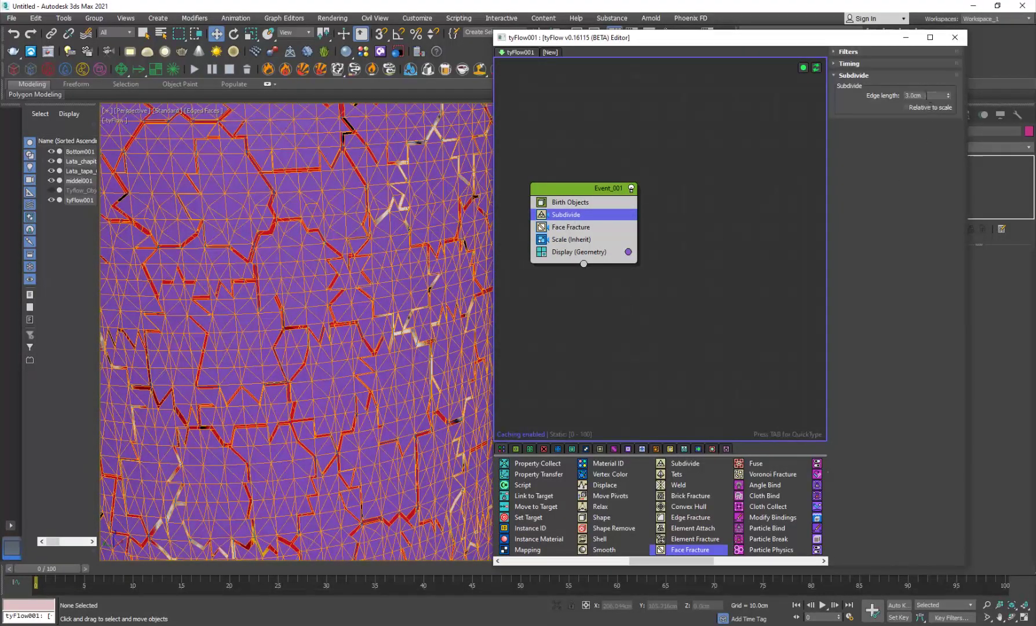
type("2")
key("Return")
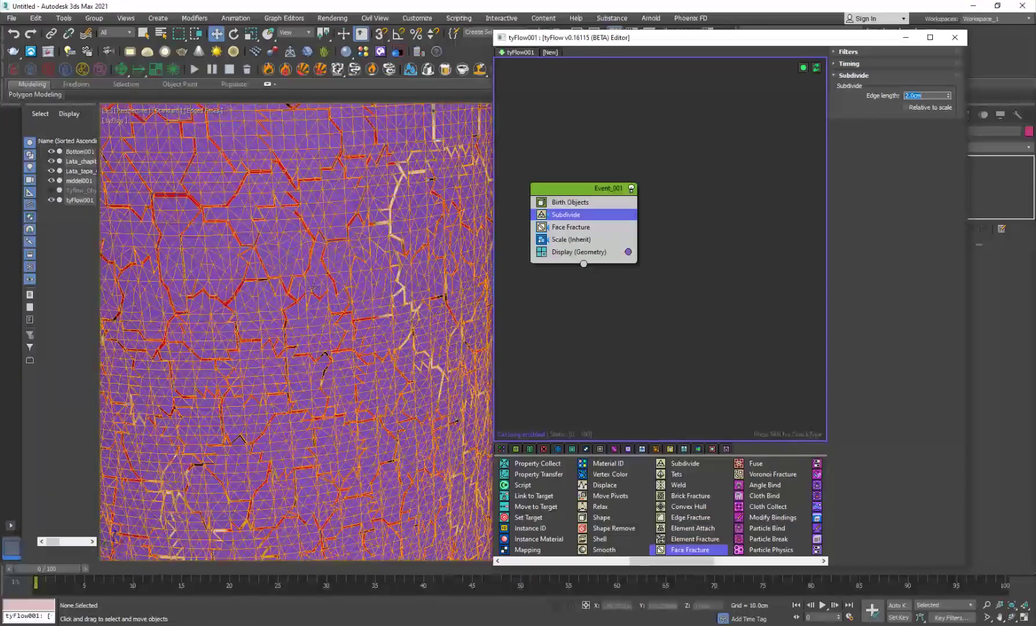
Set Face Fracture's maximum faces to 70 and check the fragments over the whole can without edges displayed.
left_click(565, 227)
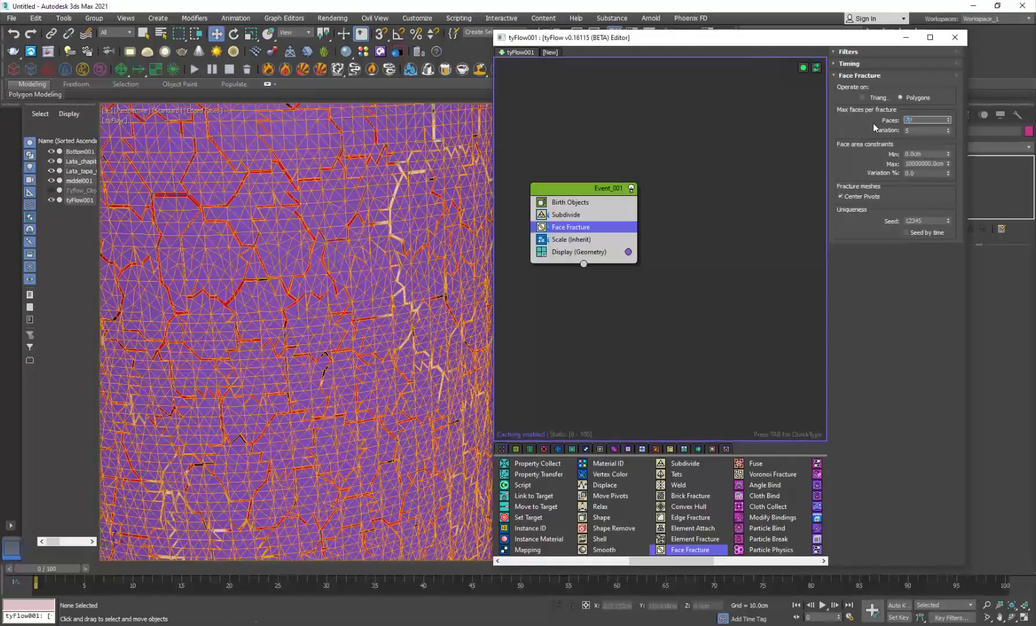
type("70")
key("Return")
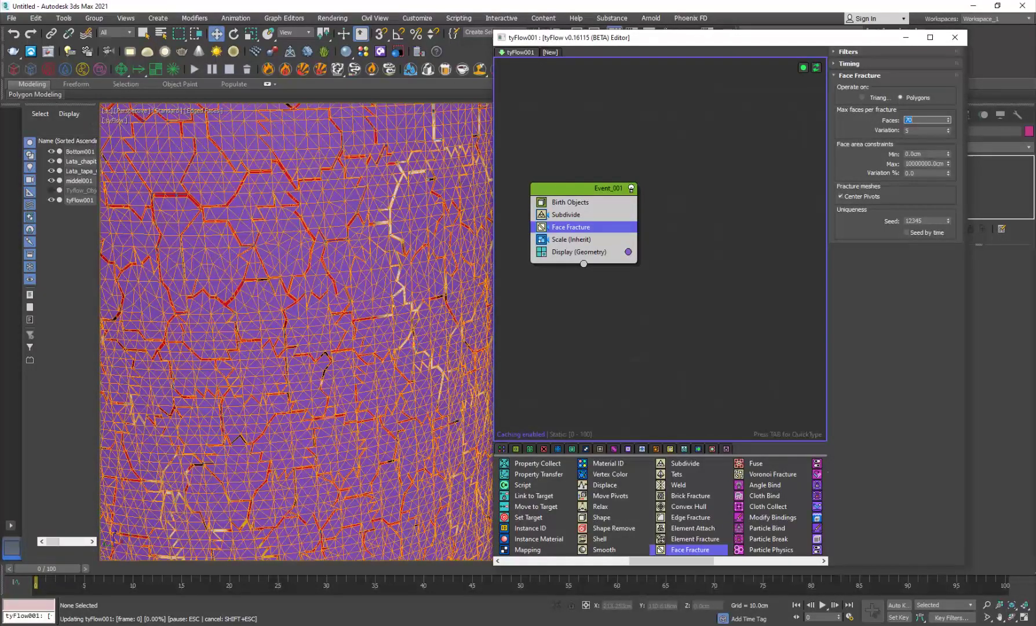
scroll(386, 310, "down", 7)
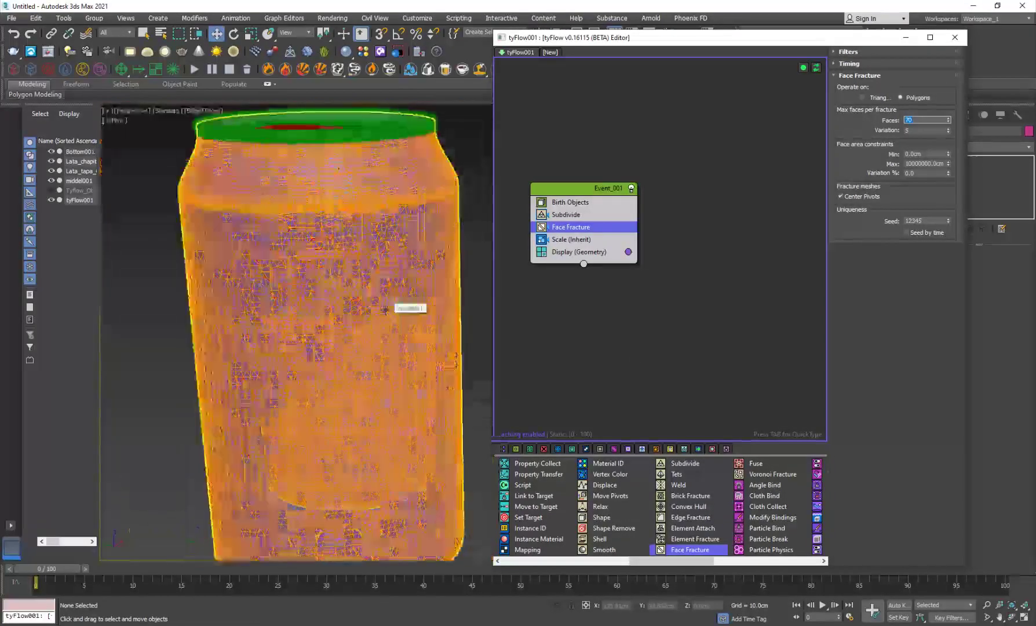
left_click(482, 270)
key("F4")
scroll(382, 312, "up", 3)
scroll(382, 312, "up", 2)
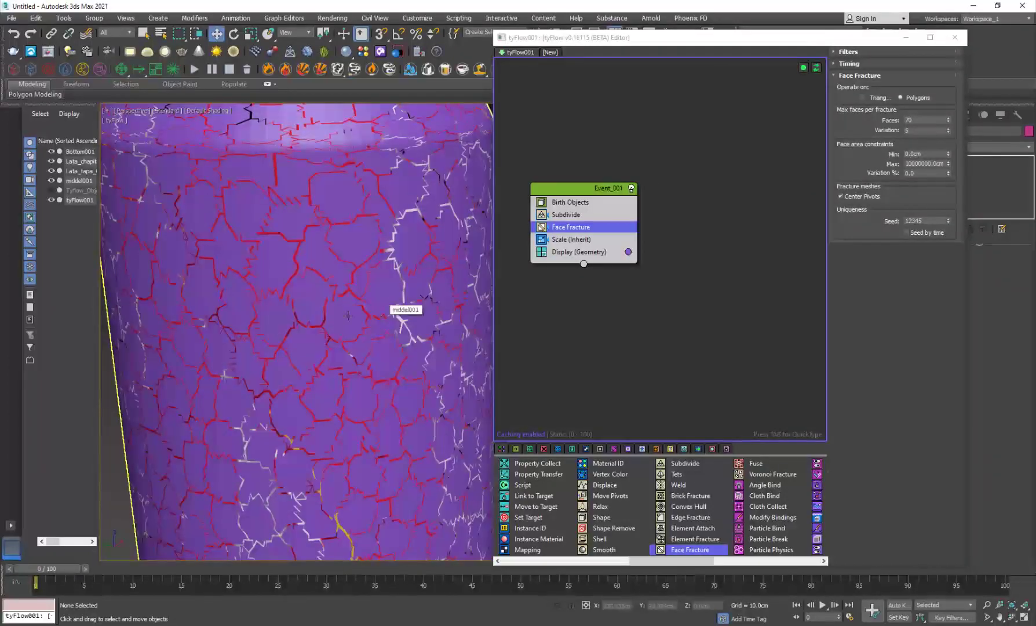
scroll(350, 313, "up", 2)
scroll(346, 315, "down", 4)
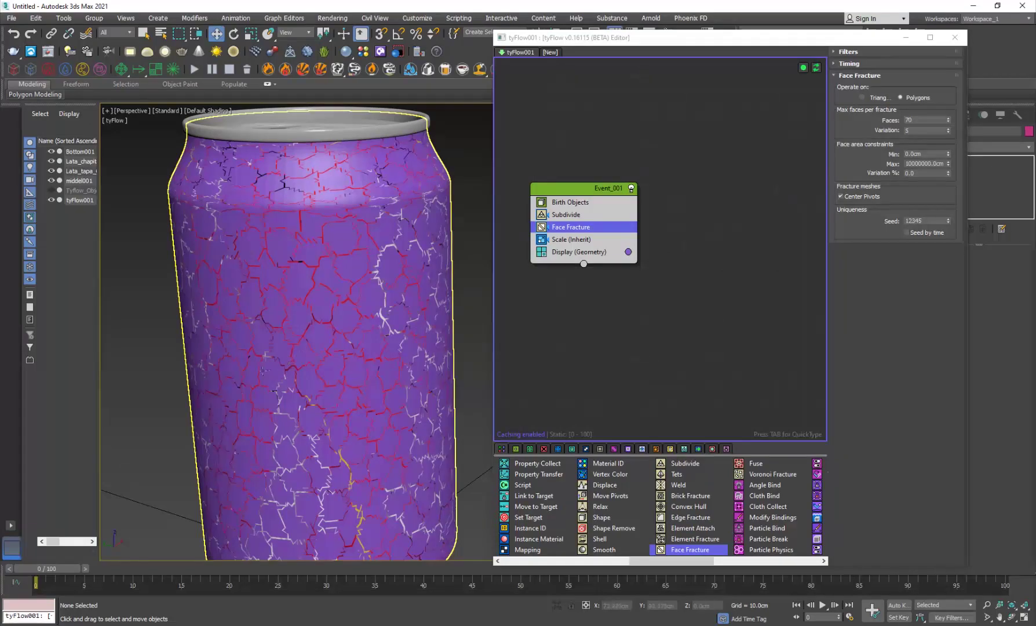
middle_click_drag(348, 356, 334, 337)
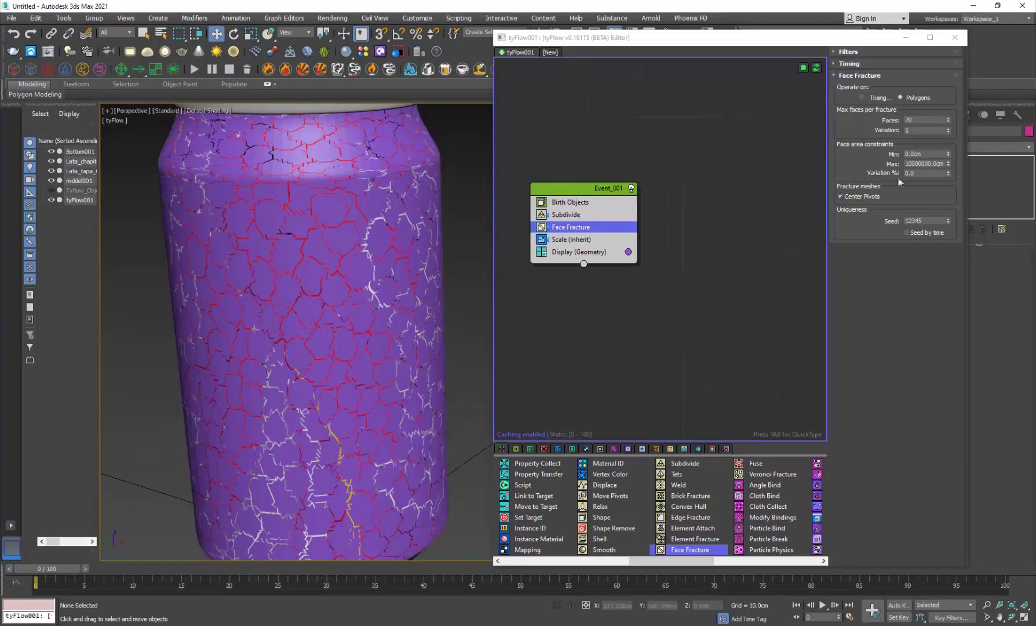
Set the Subdivide operator's edge length to 2.5 cm.
left_click(569, 214)
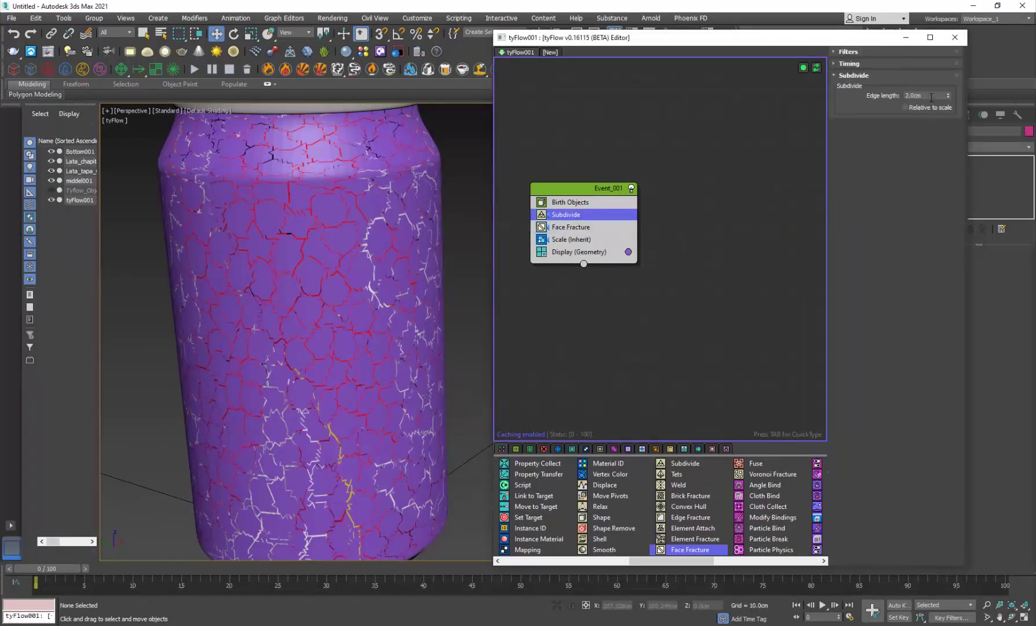
type("2.5")
key("Return")
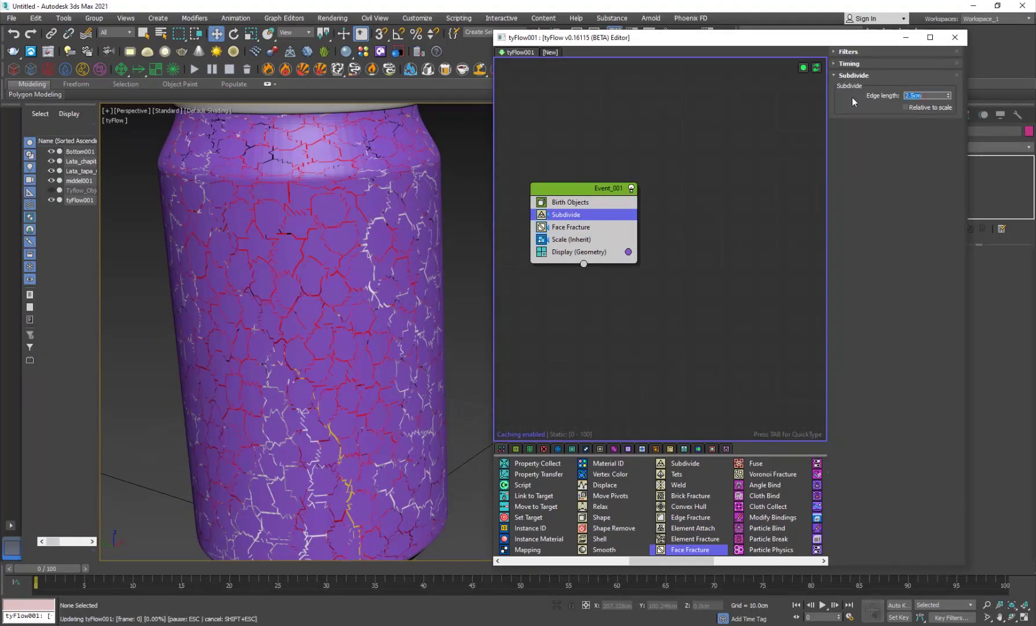
Set the Face Fracture operator's maximum faces per fracture to 51.
left_click(567, 227)
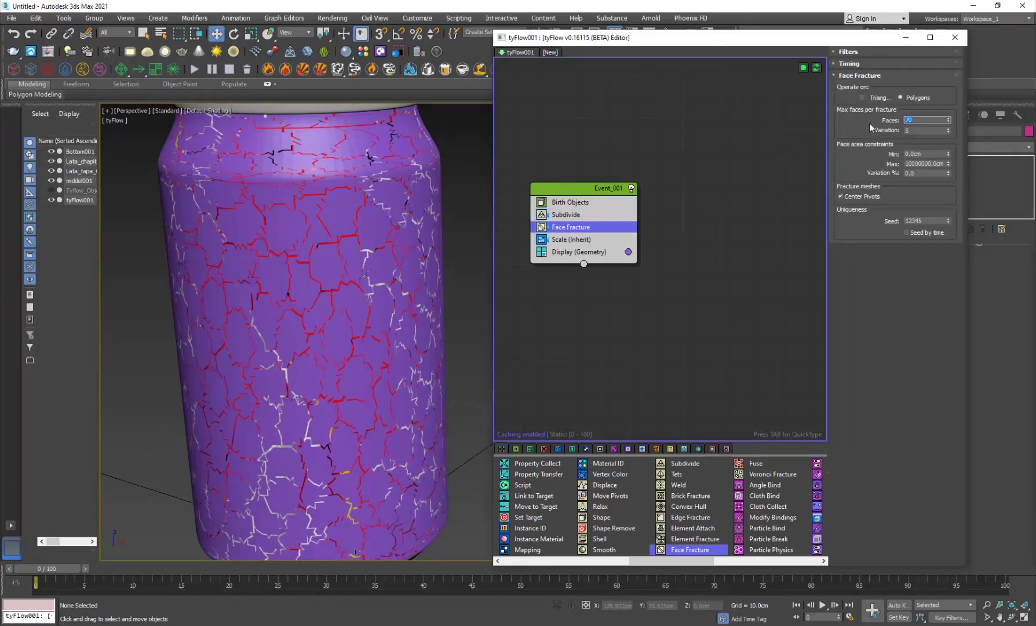
type("4")
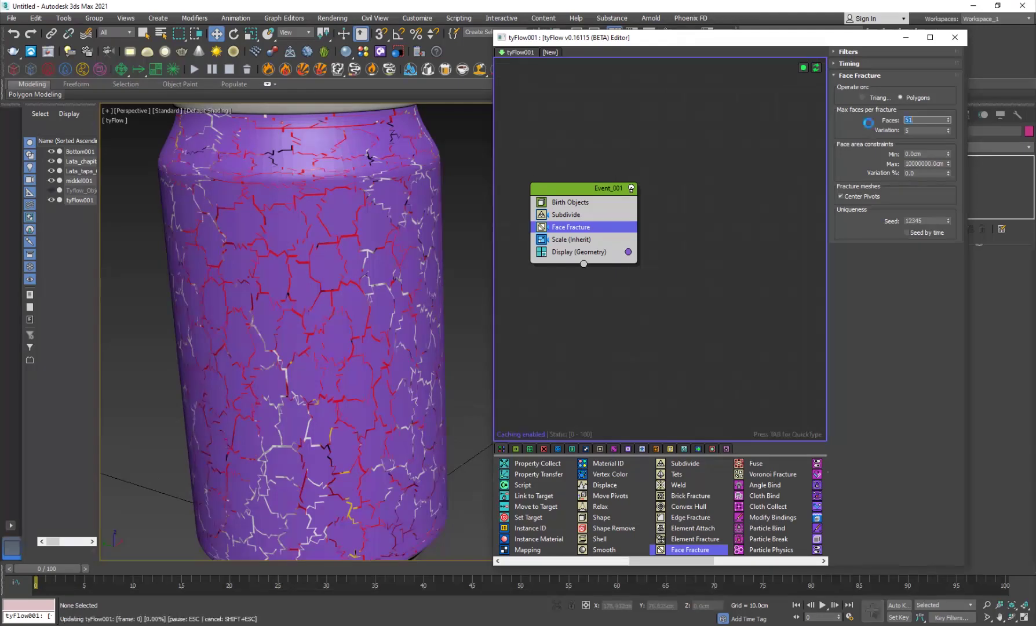
type("1")
key("Return")
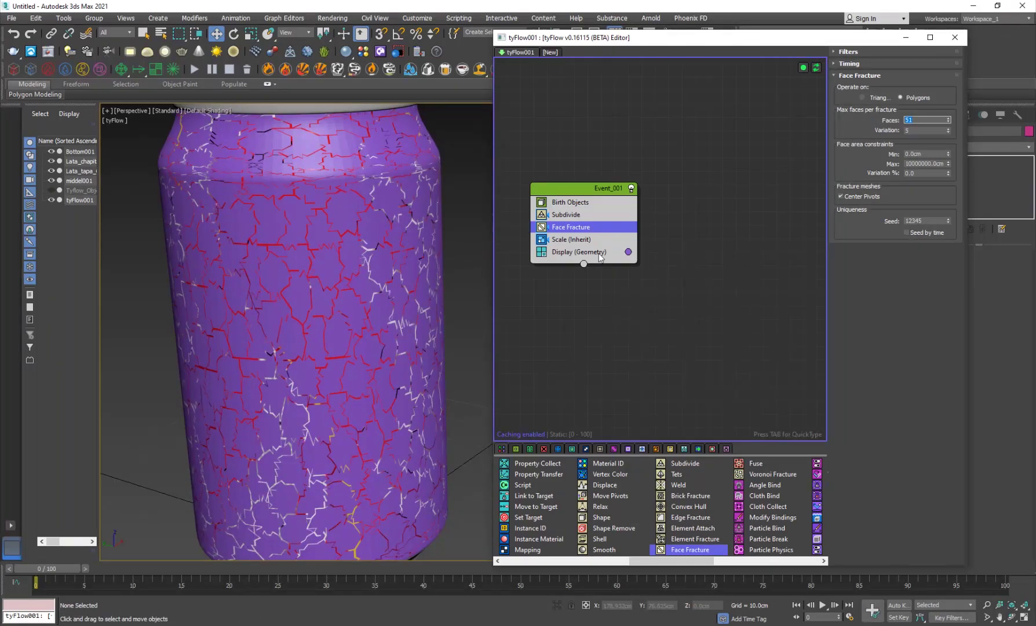
left_click(458, 331)
Open the Scale operator's settings and examine the gaps between the fragments up close and across the whole can.
left_click(560, 240)
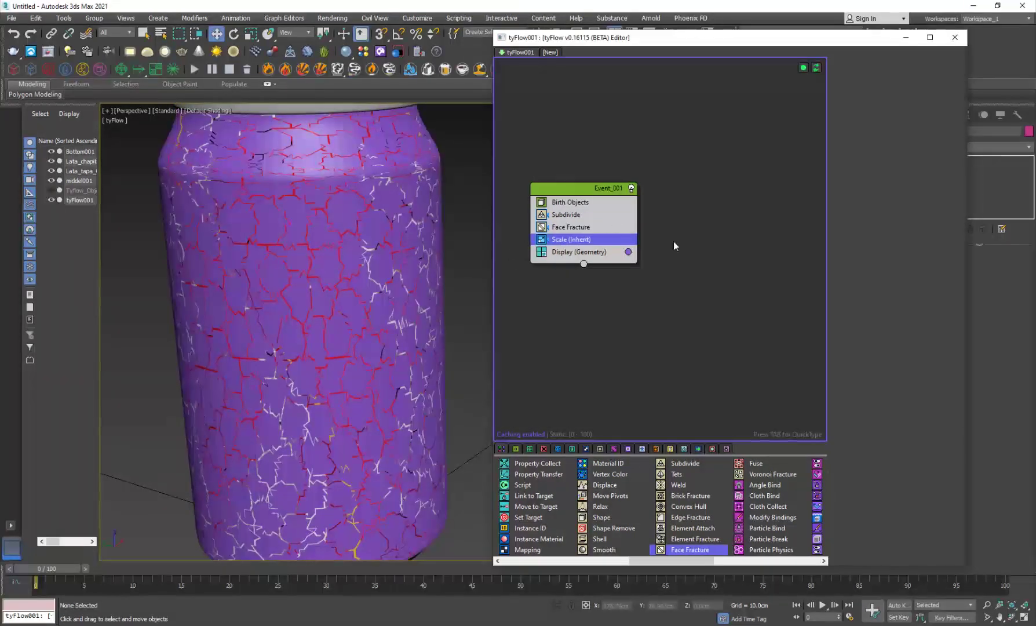
scroll(392, 301, "up", 8)
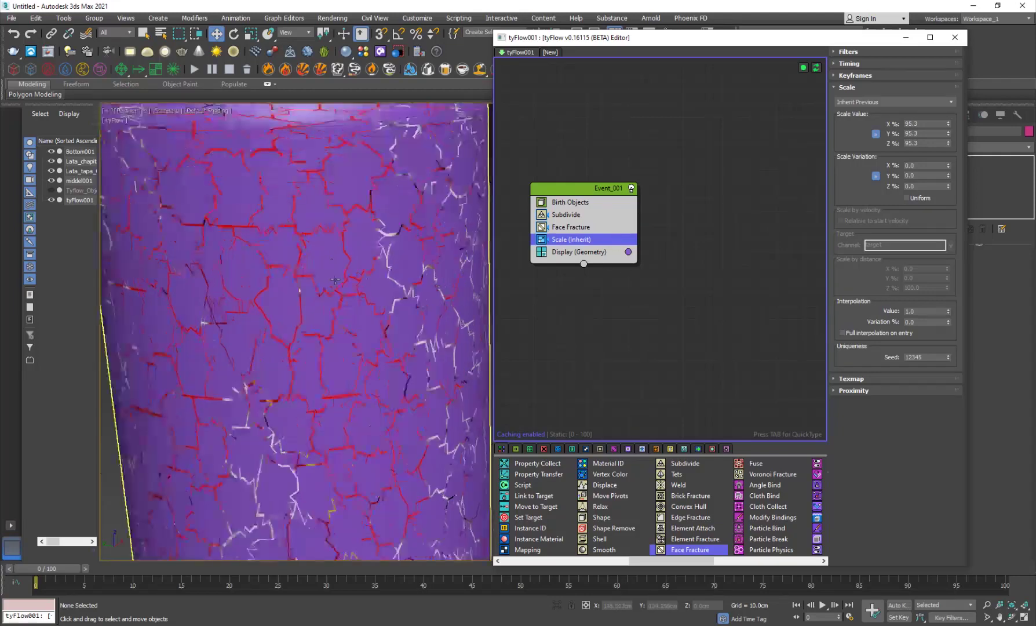
scroll(411, 267, "down", 5)
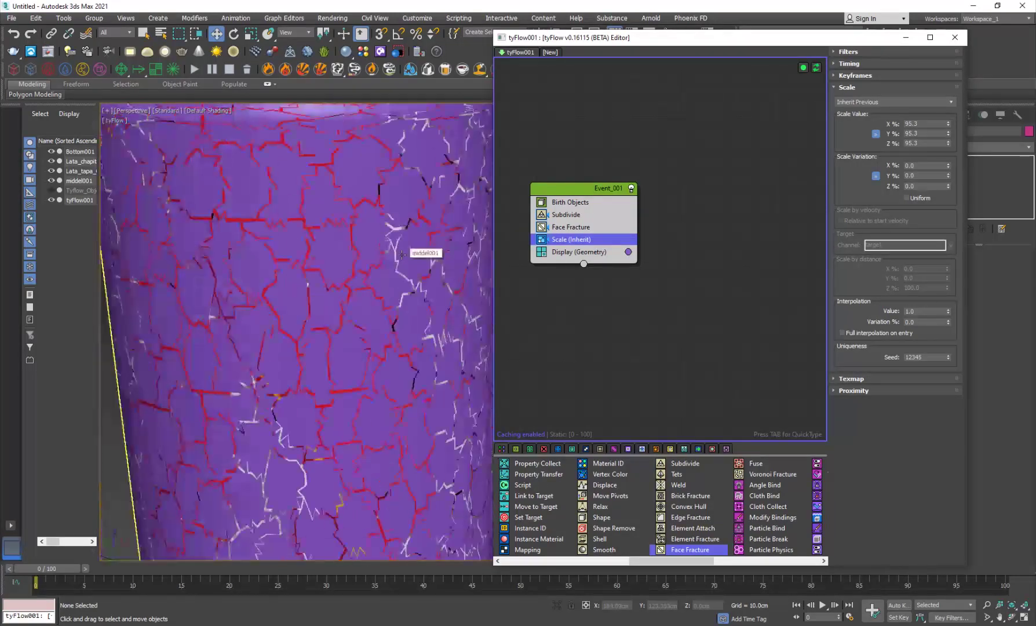
scroll(438, 286, "down", 8)
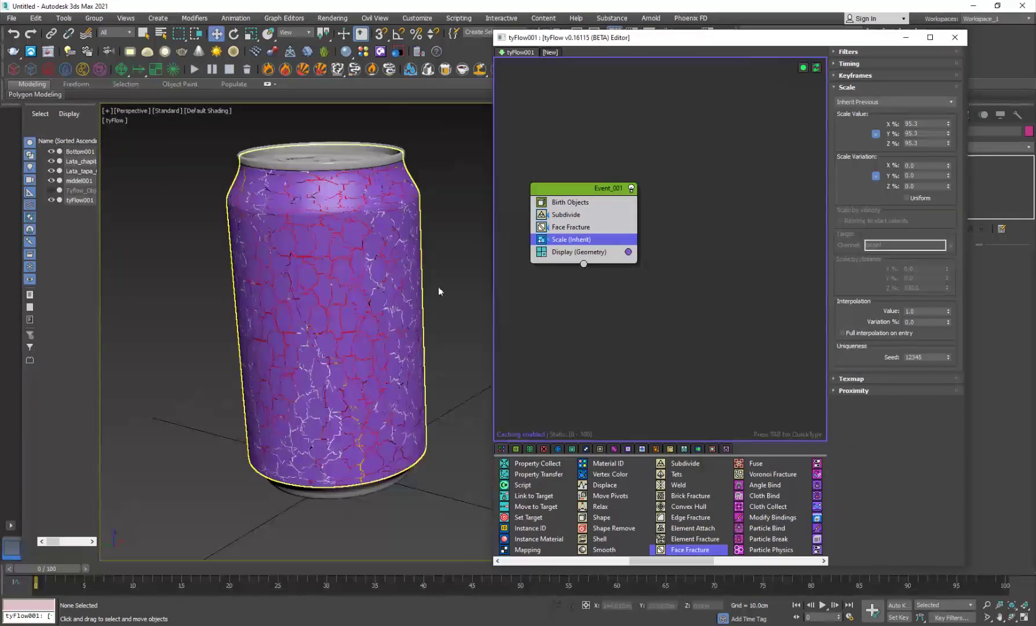
scroll(426, 293, "up", 10)
middle_click_drag(301, 308, 398, 316)
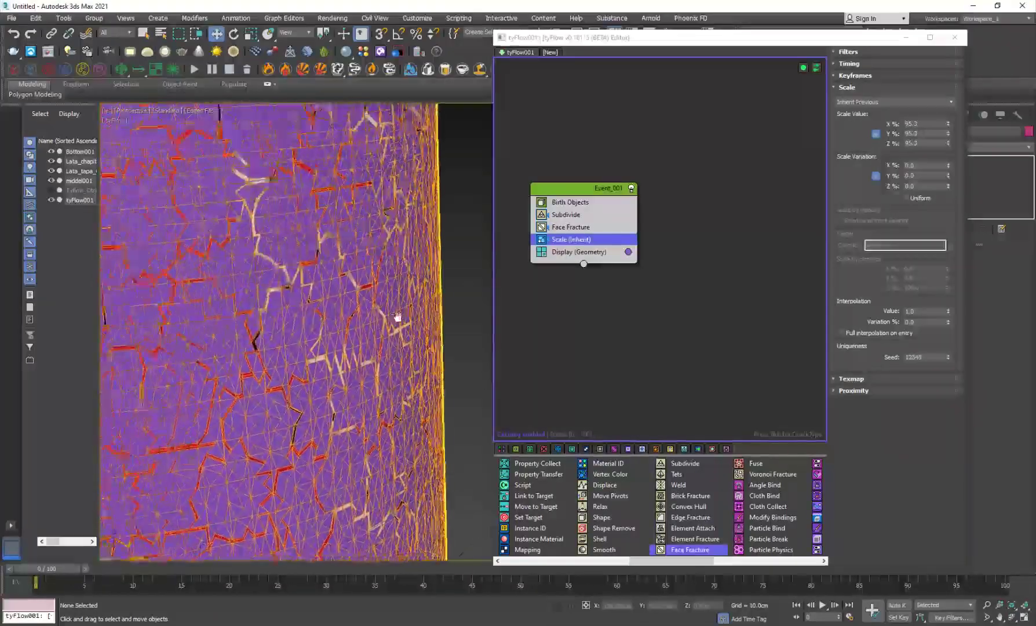
Disable the Scale operator in Event_001 and bring the whole can back into view.
left_click(541, 239)
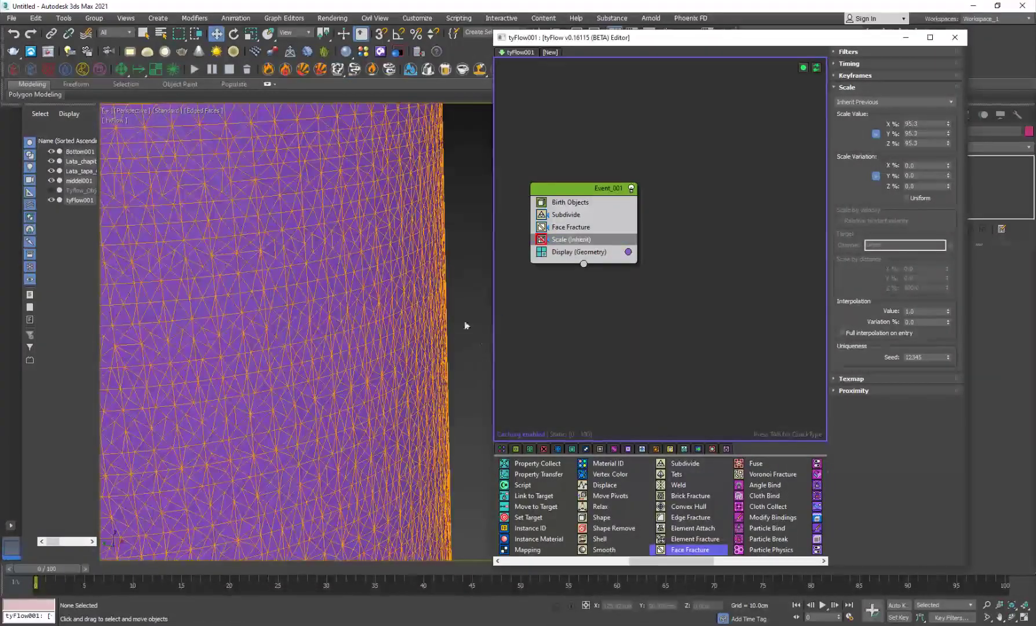
scroll(384, 300, "down", 8)
left_click(559, 291)
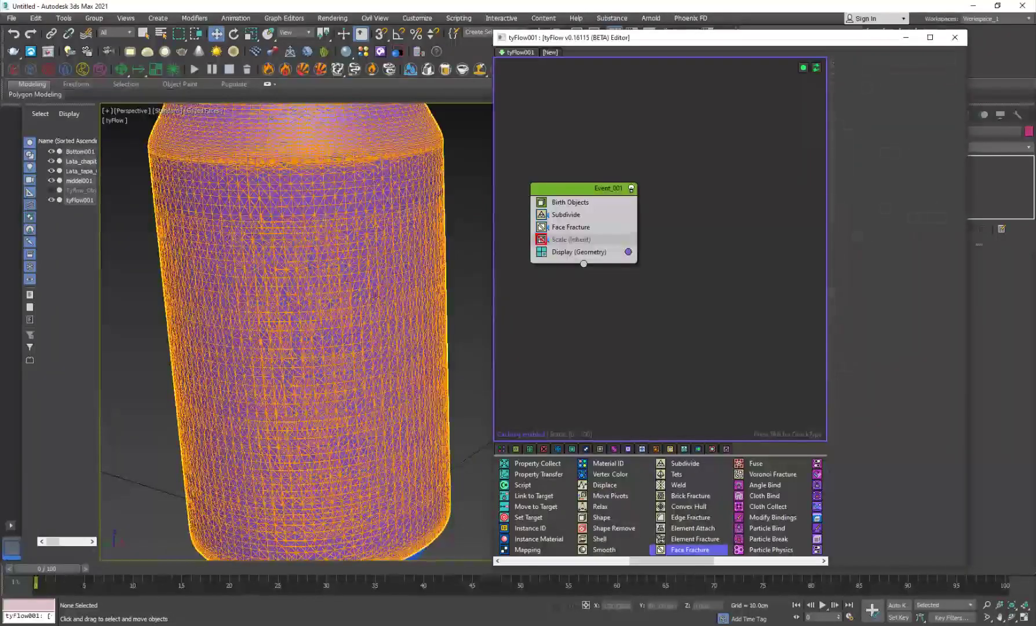
Add a Cloth Bind operator to Event_001 and place it between the Scale and Display operators.
left_click(580, 196)
key("Tab")
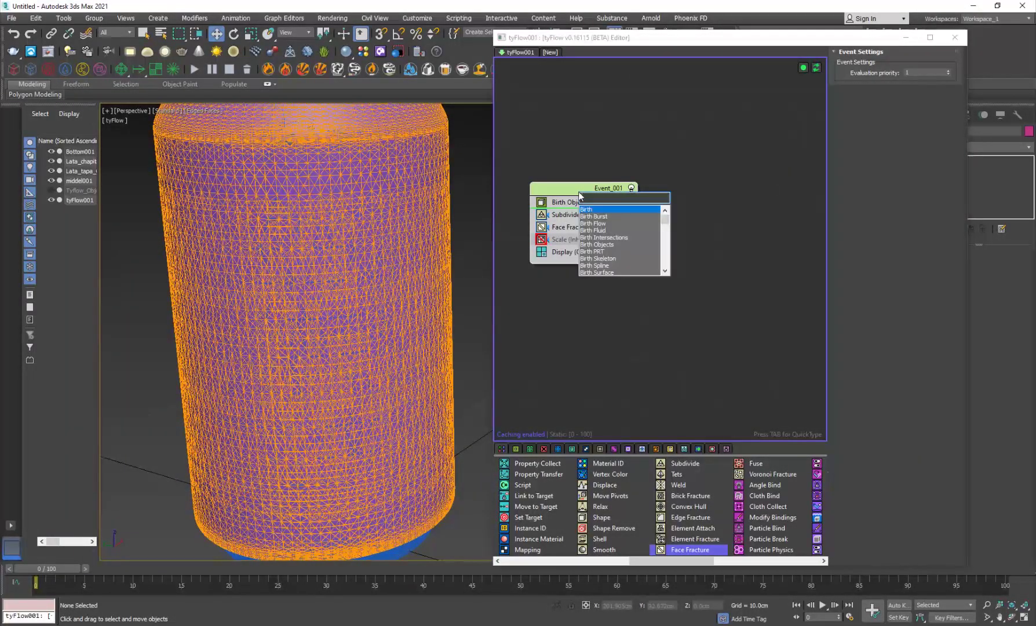
type("cloth")
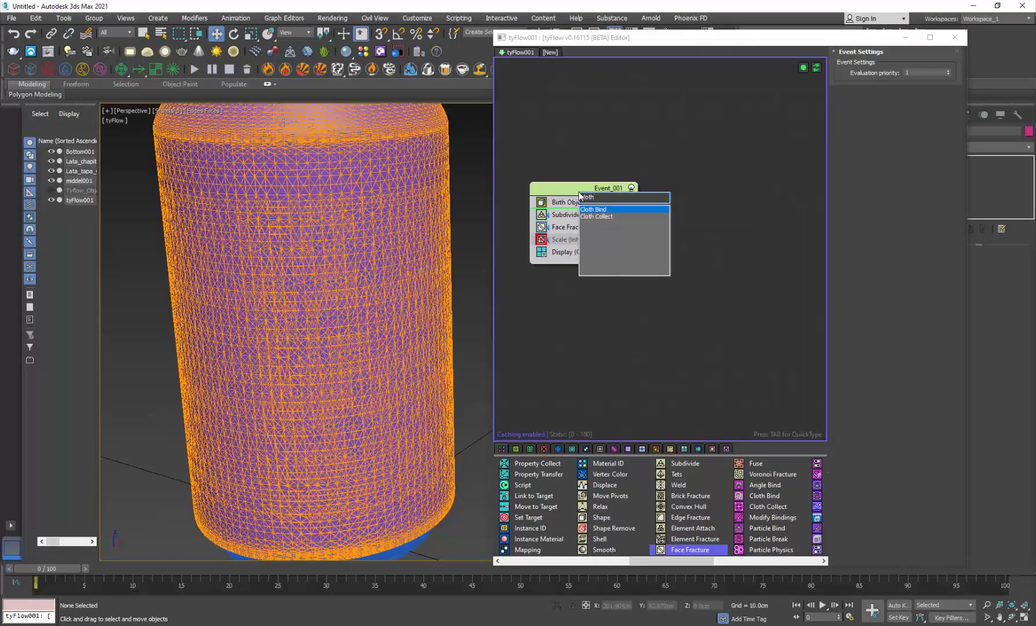
key("Return")
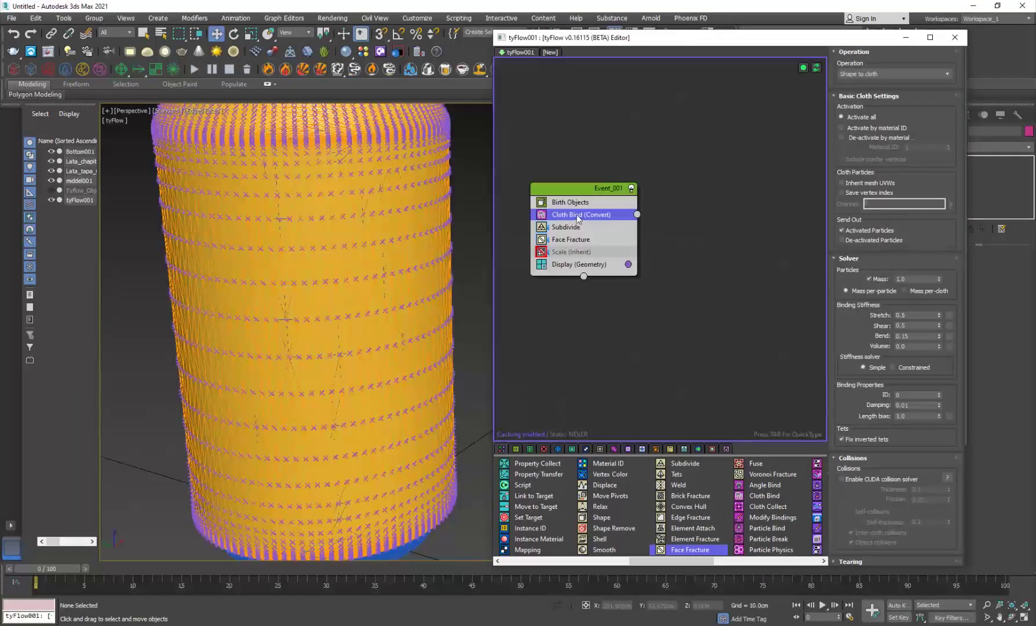
left_click_drag(578, 218, 587, 255)
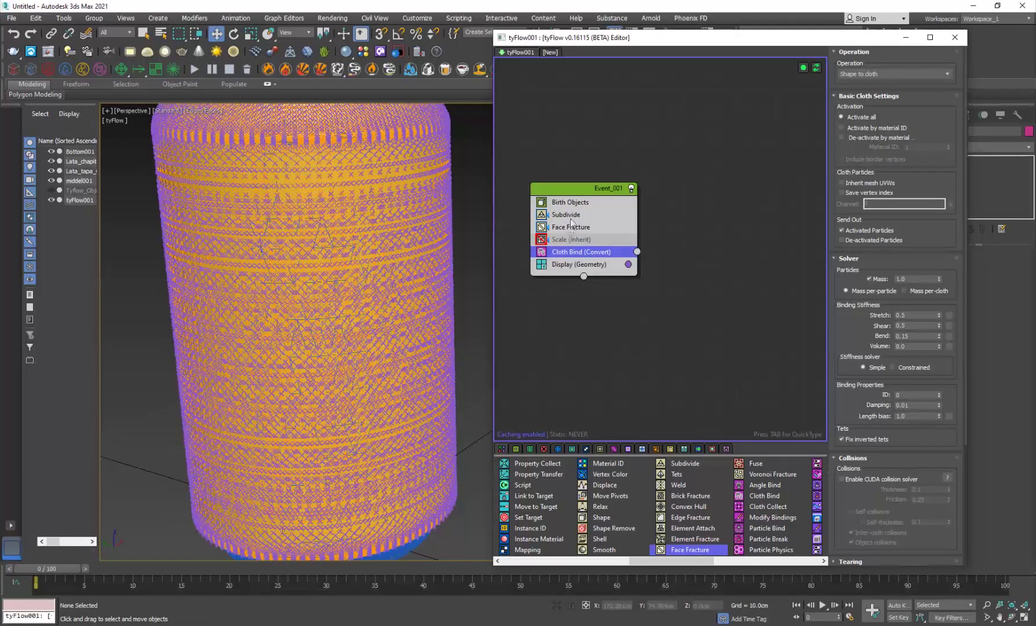
Review Cloth Bind's settings, disable the Display operator, and check the whole can without edged faces over the first frames.
scroll(857, 487, "down", 5)
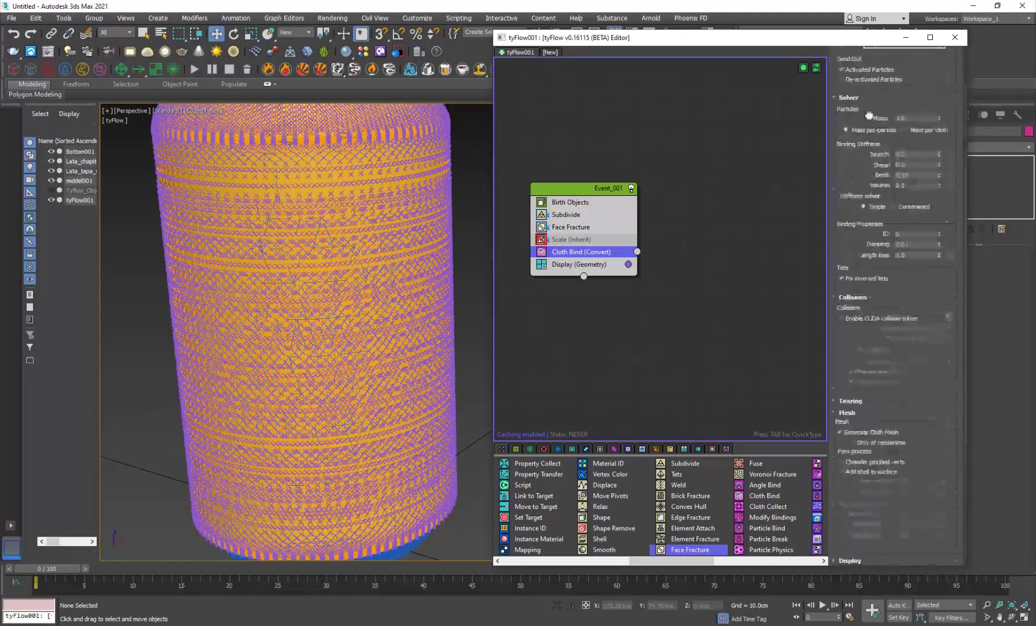
left_click(852, 560)
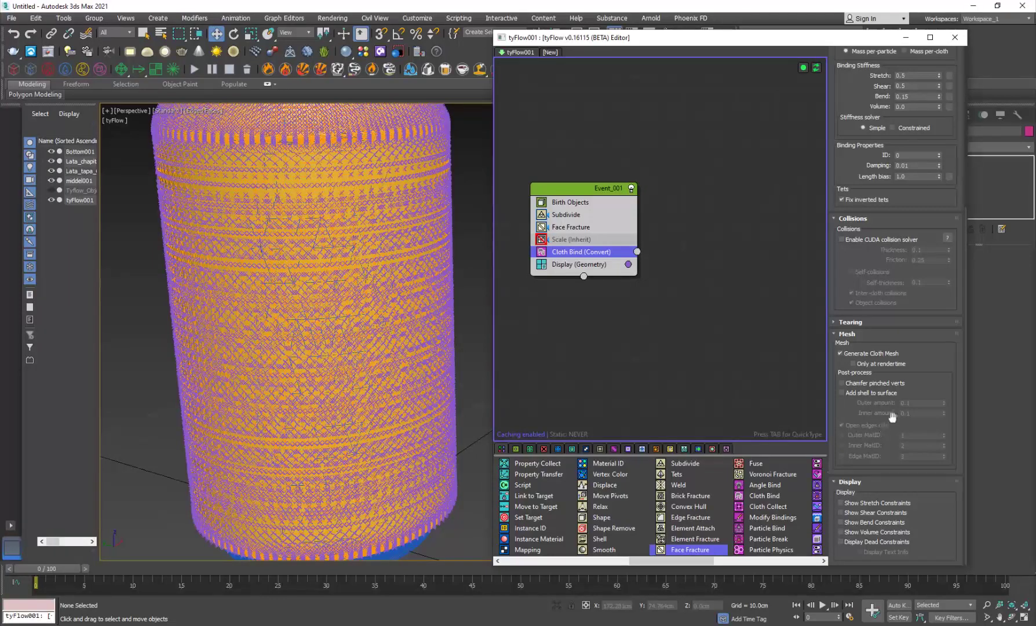
left_click_drag(880, 431, 890, 482)
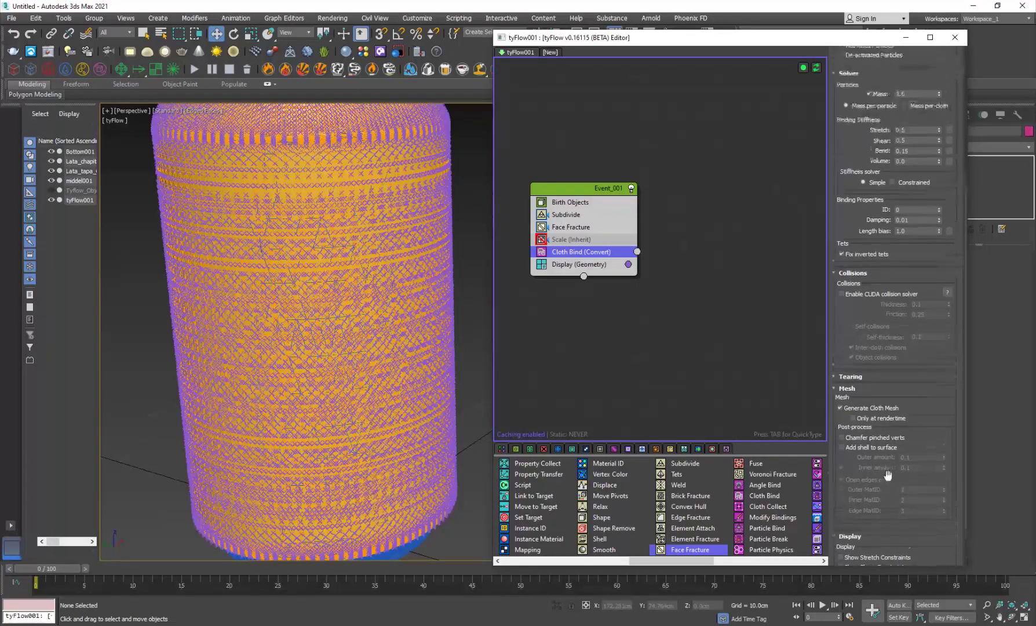
left_click(541, 264)
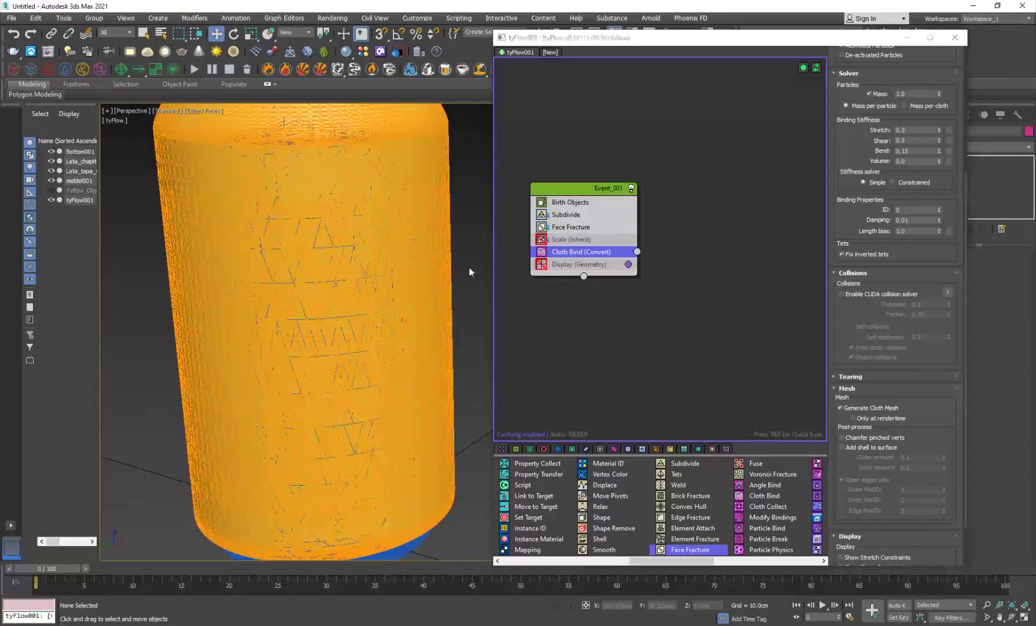
scroll(356, 295, "down", 5)
middle_click_drag(371, 303, 308, 371, "alt")
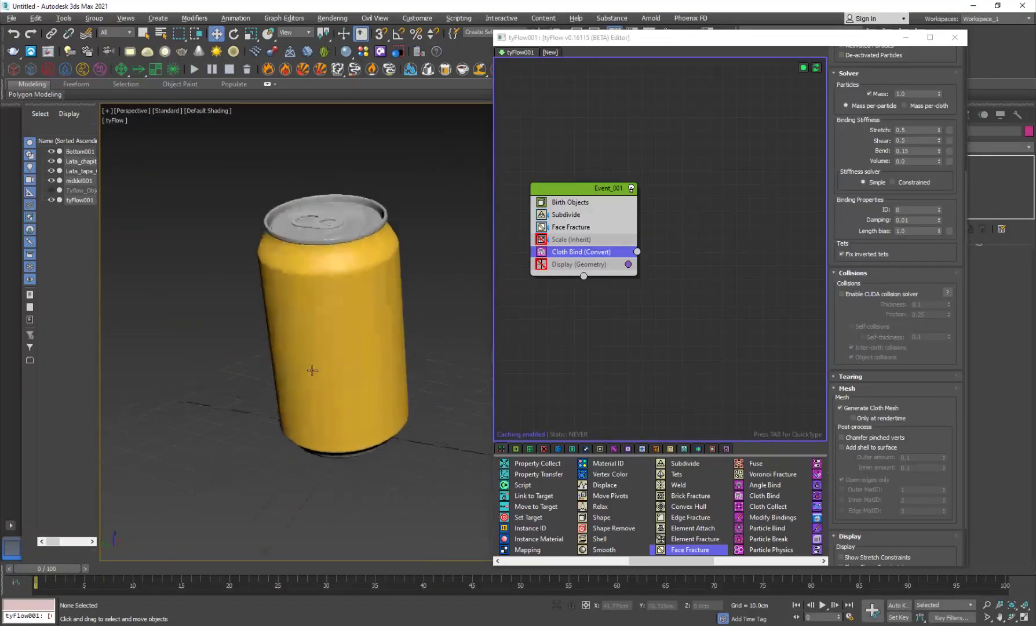
mouse_move(49, 571)
left_mouse_down()
mouse_move(223, 567)
mouse_move(65, 568)
left_mouse_up()
left_click(665, 304)
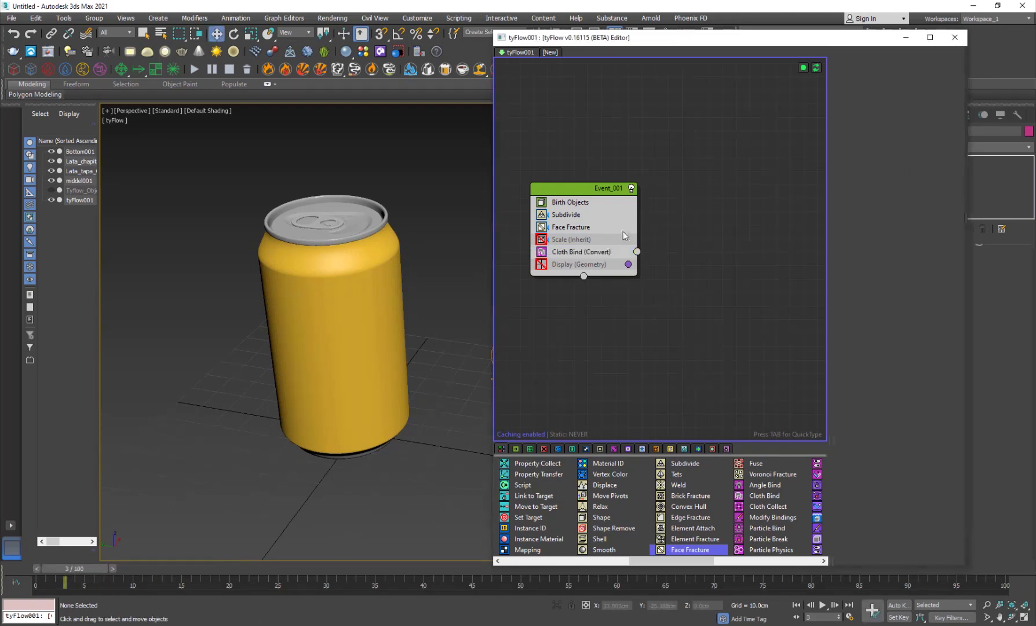
Add a Force operator to Event_001 and place it directly below Cloth Bind.
left_click(597, 195)
key("Tab")
type("for")
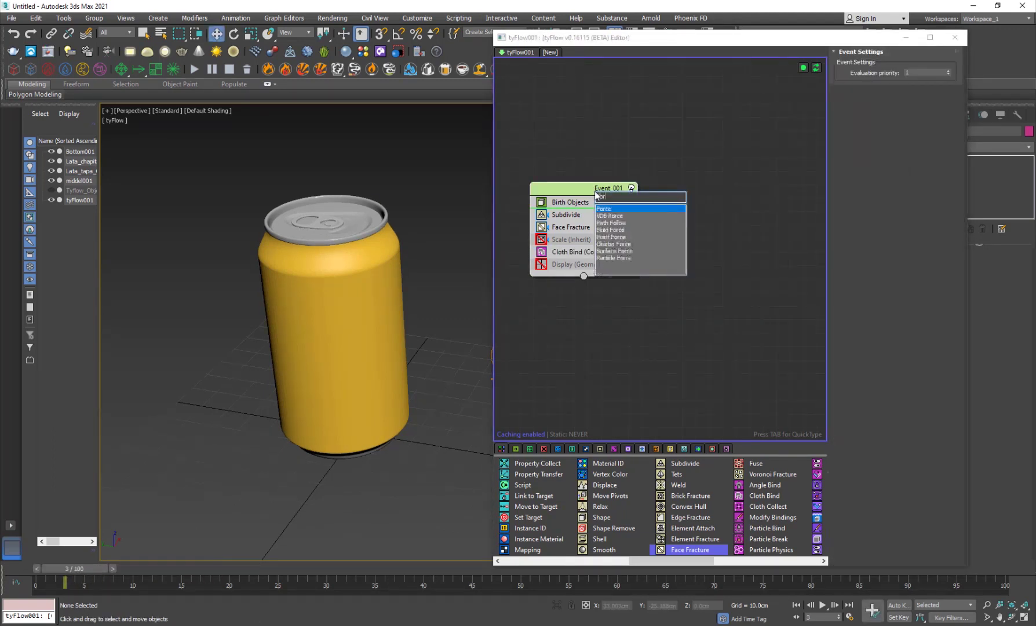
key("Return")
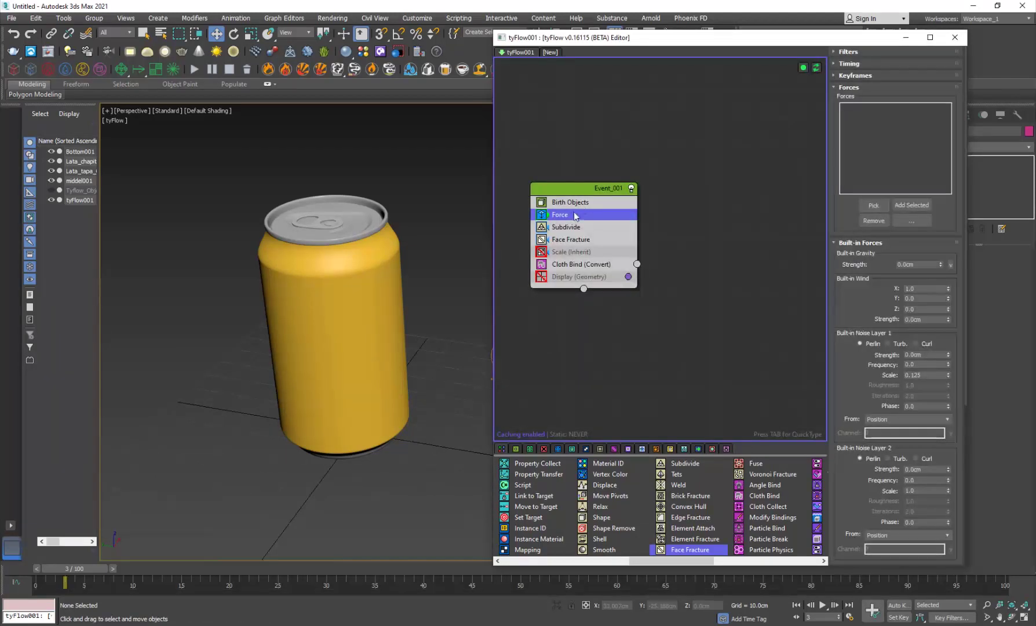
left_click_drag(574, 216, 657, 284)
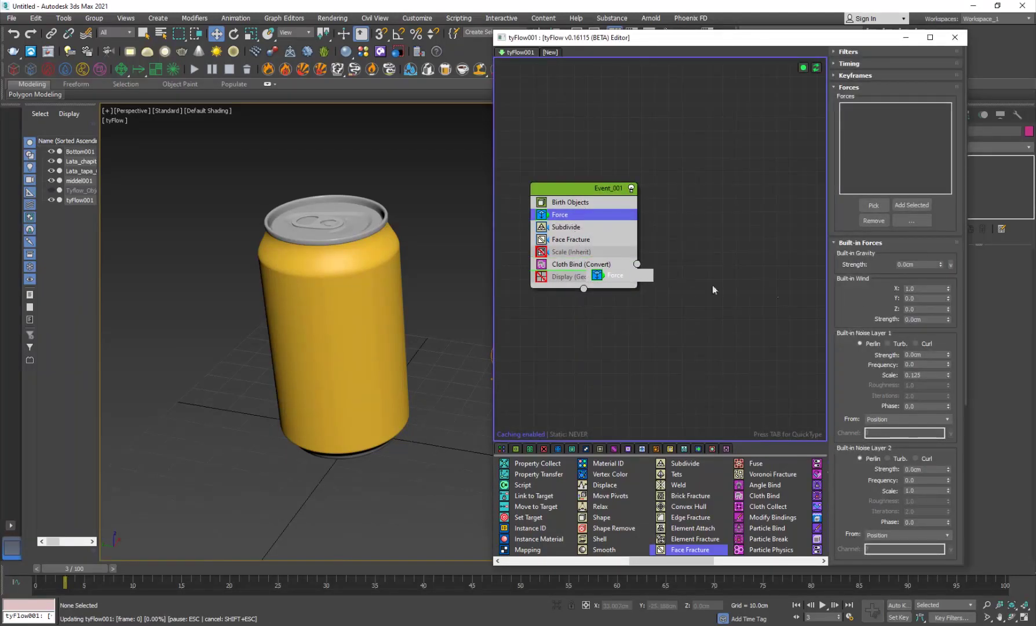
Set the Force operator's gravity strength to -0.1 cm and play the simulation to check the falling shell.
left_click(941, 266)
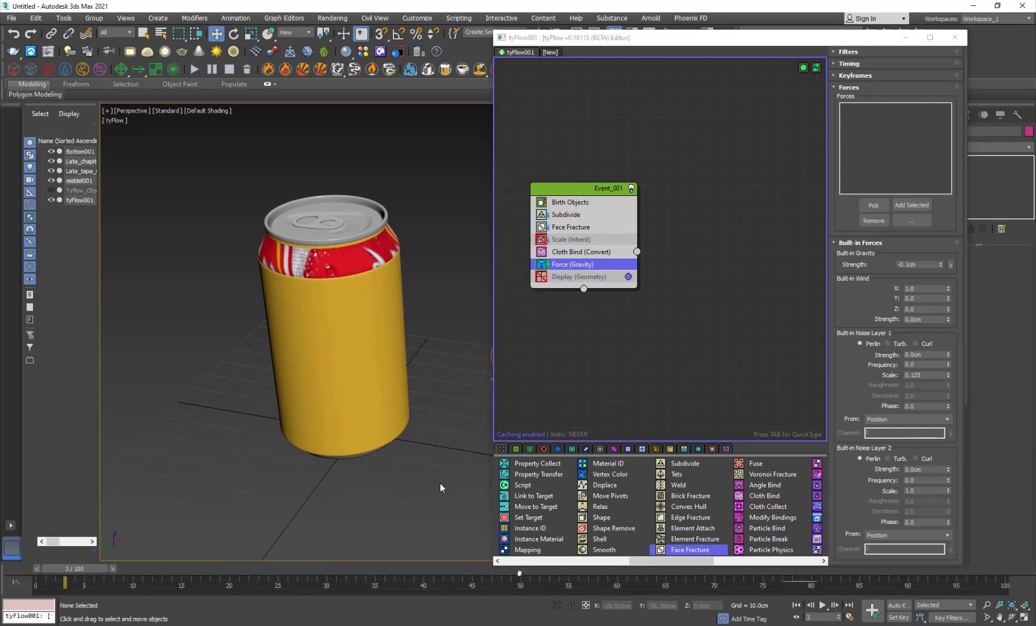
key("slash")
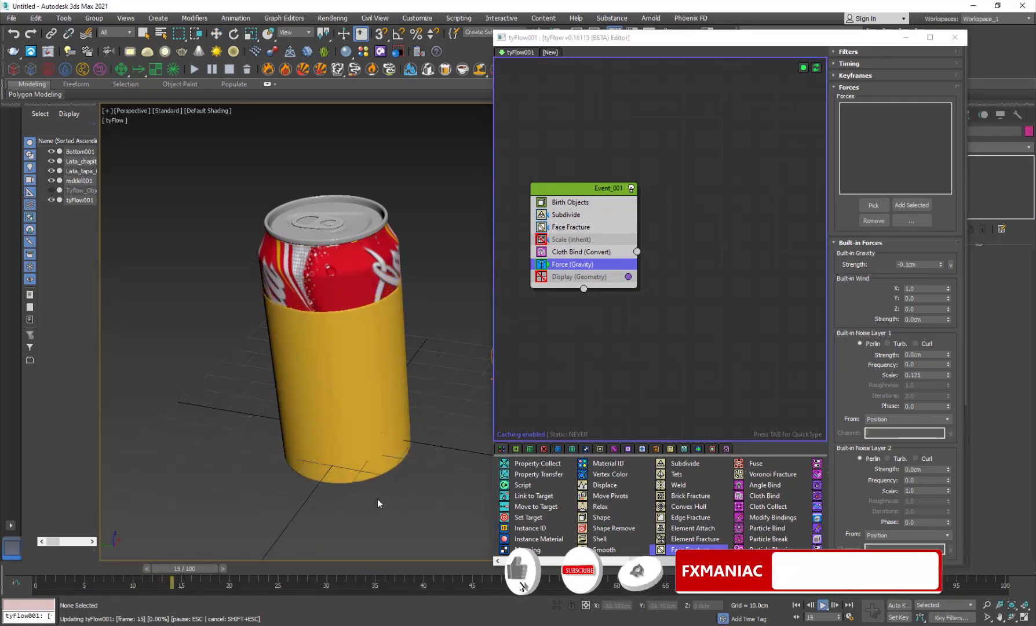
key("slash")
left_click(60, 569)
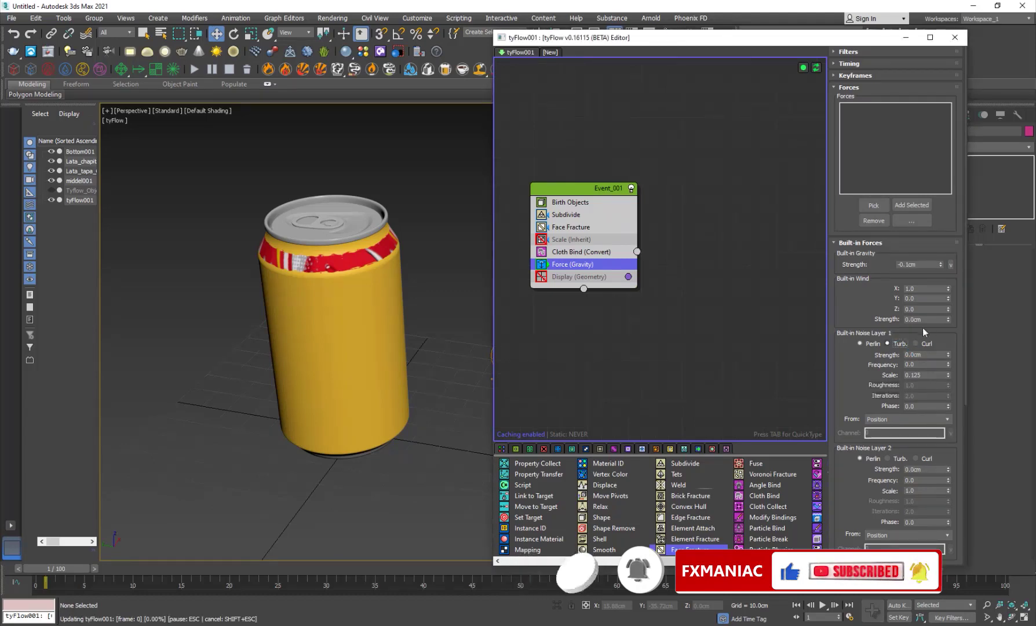
Switch the Force operator's first built-in noise layer to turbulence with a strength of 0.3 cm.
left_click(888, 343)
double_click(921, 354)
type("0.3")
key("Return")
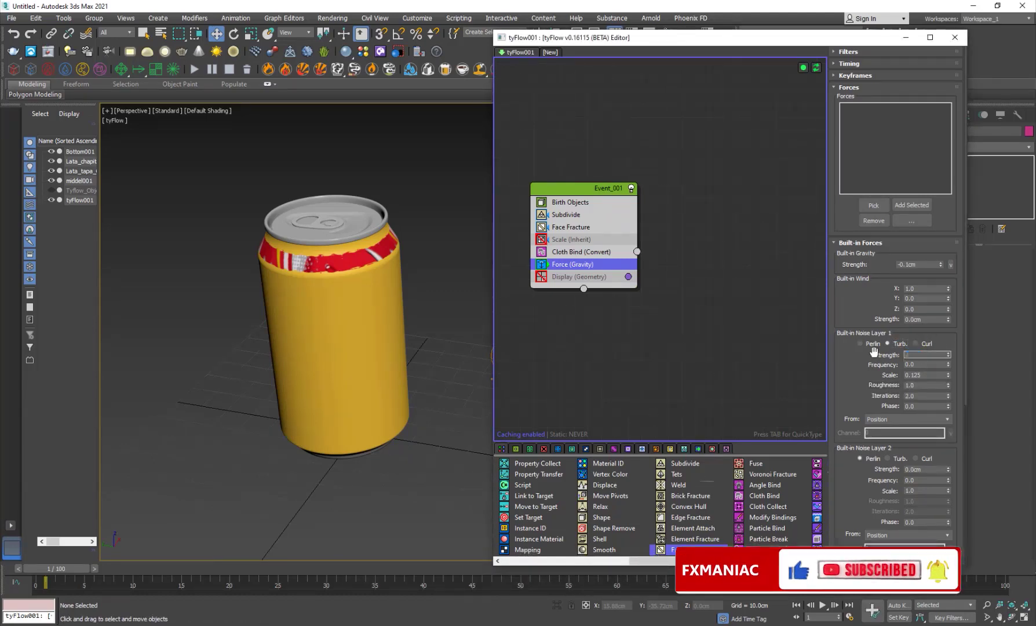
Play and scrub the simulation, examining how the fragments tear off the can up close and from a distance.
left_click(270, 543)
key("slash")
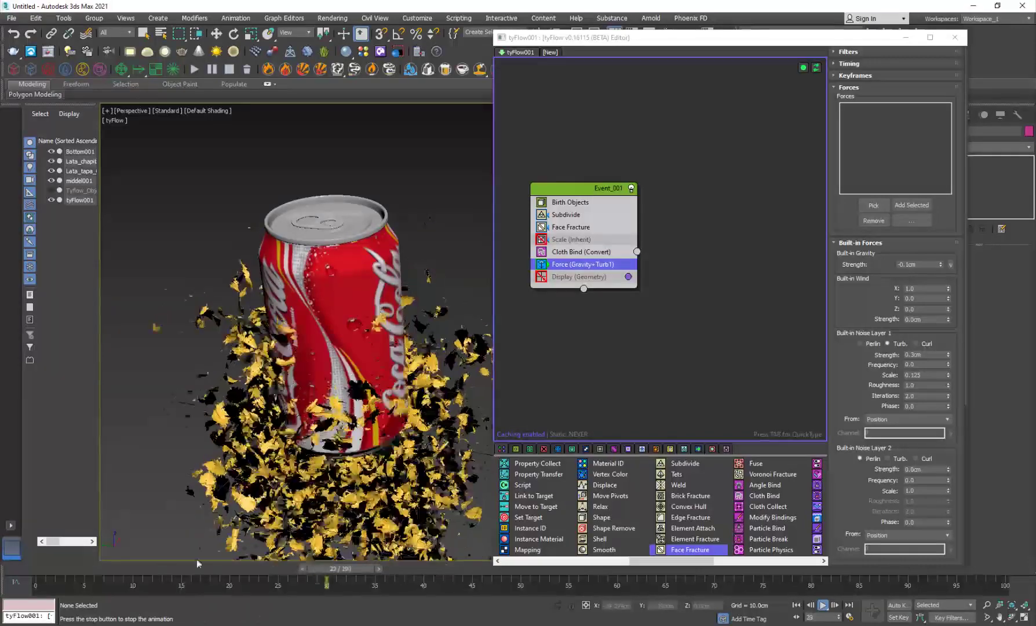
key("slash")
left_click_drag(72, 571, 194, 559)
scroll(282, 465, "up", 5)
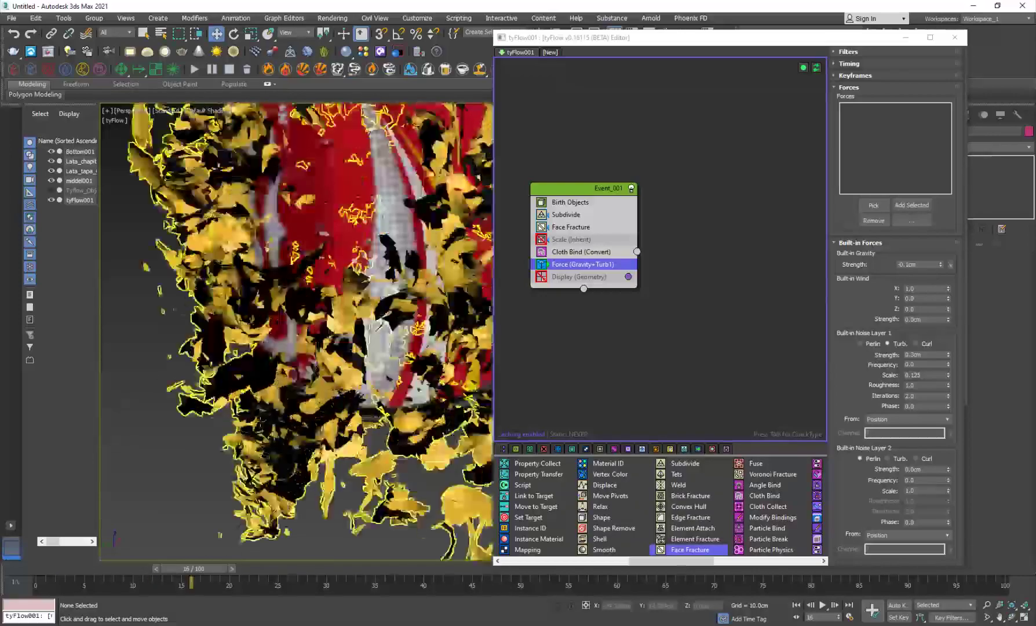
scroll(282, 466, "up", 5)
key("/")
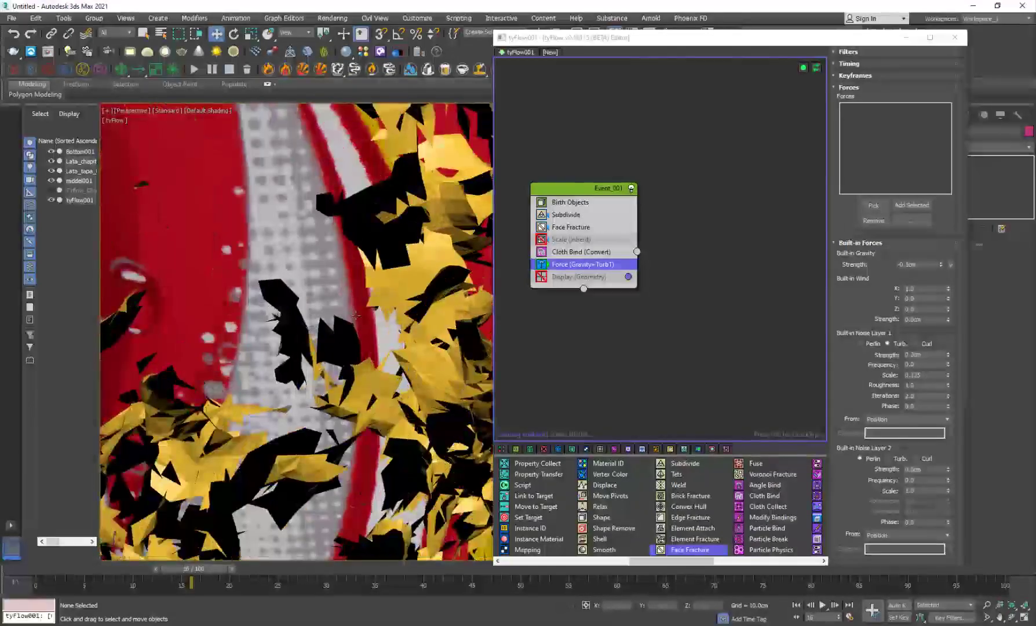
scroll(334, 318, "down", 5)
scroll(334, 318, "down", 5)
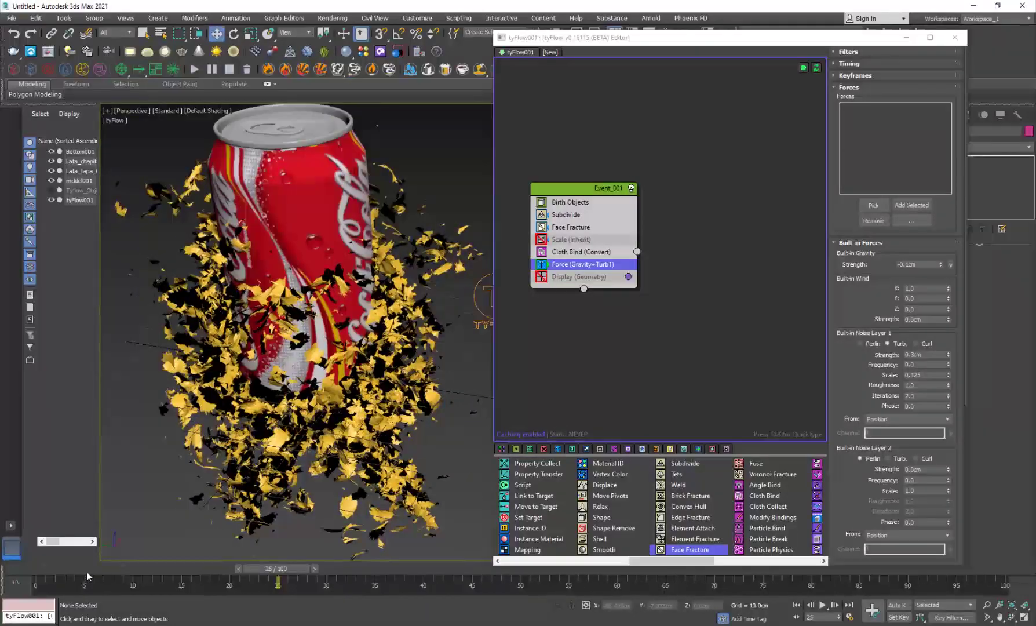
left_click_drag(87, 576, 168, 567)
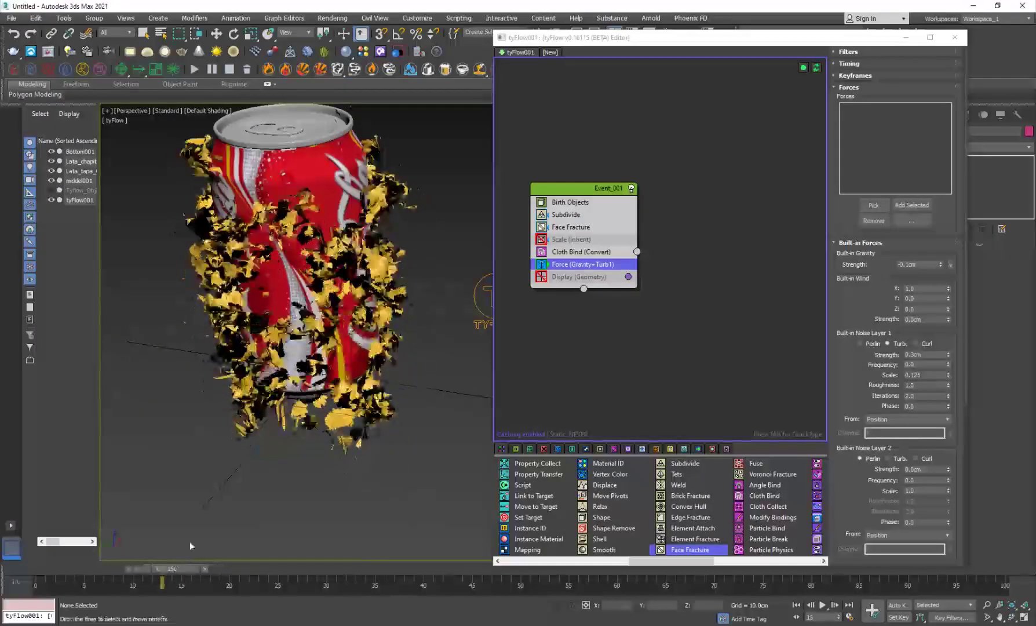
scroll(278, 301, "up", 5)
Enable the shell on Cloth Bind's mesh surface and set its outer amount to 0.
left_click(589, 252)
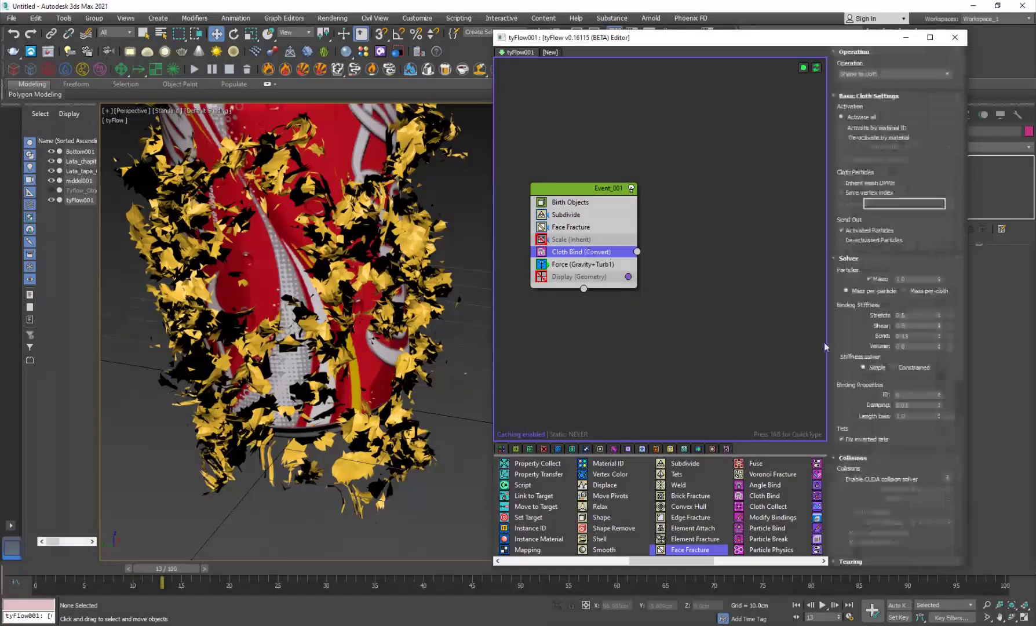
scroll(872, 423, "down", 8)
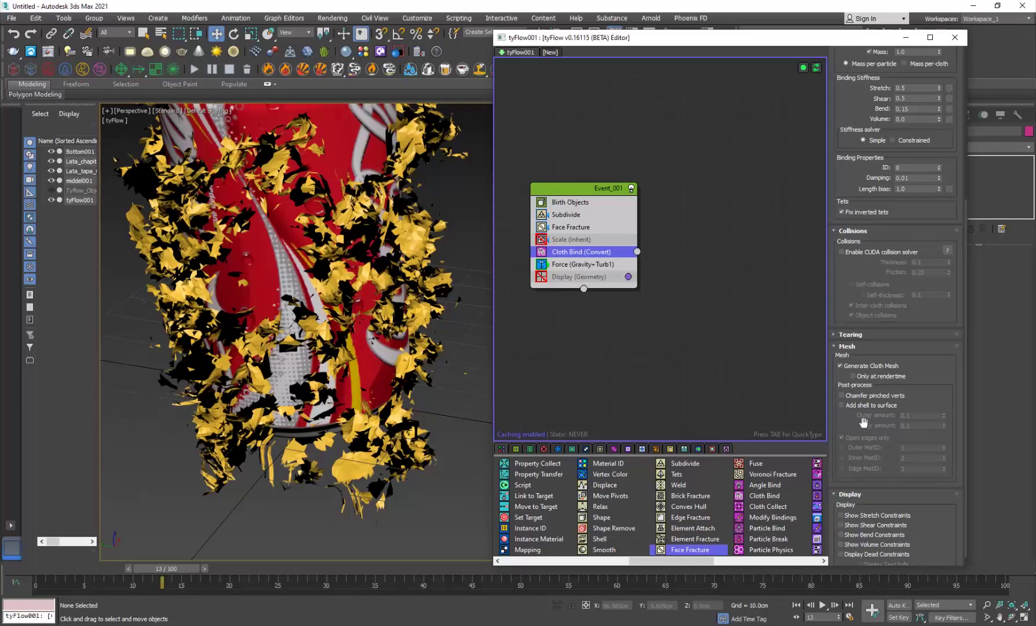
left_click(875, 405)
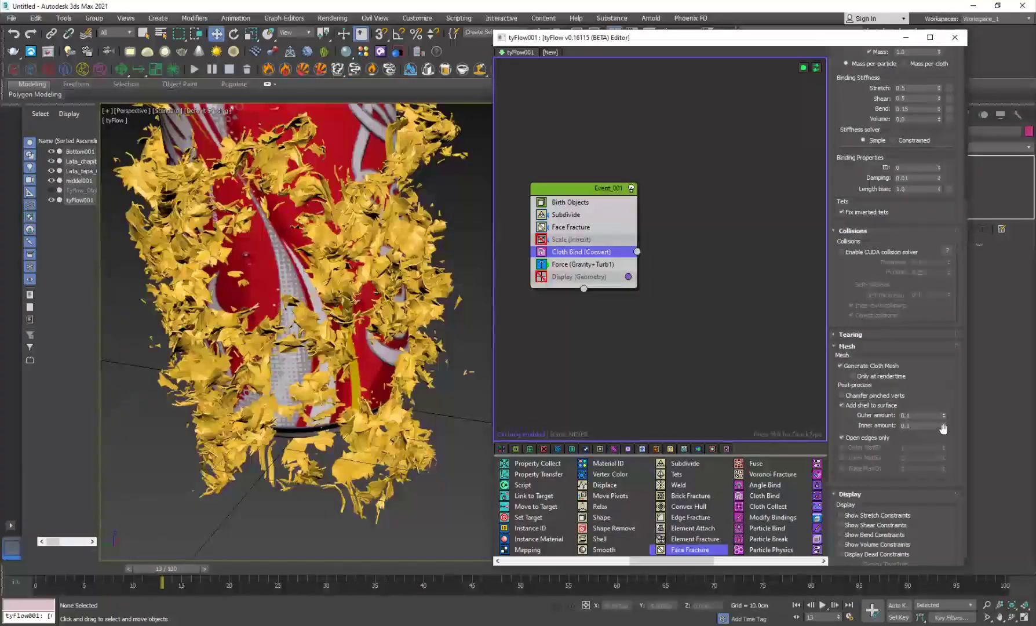
left_click(944, 417)
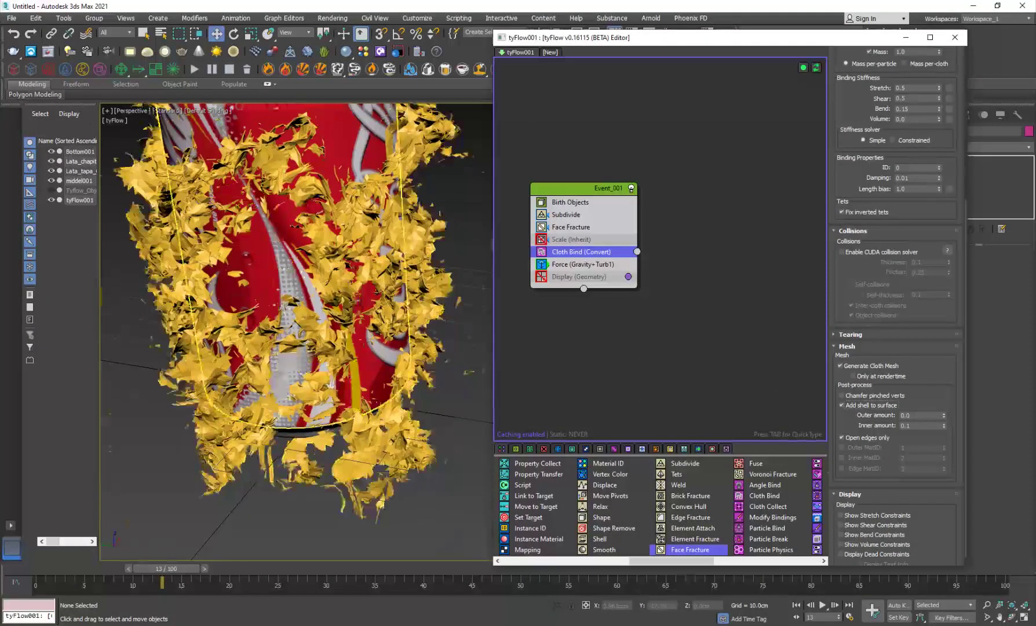
Set the Cloth Bind shell's inner amount to 0.01.
scroll(348, 313, "up", 5)
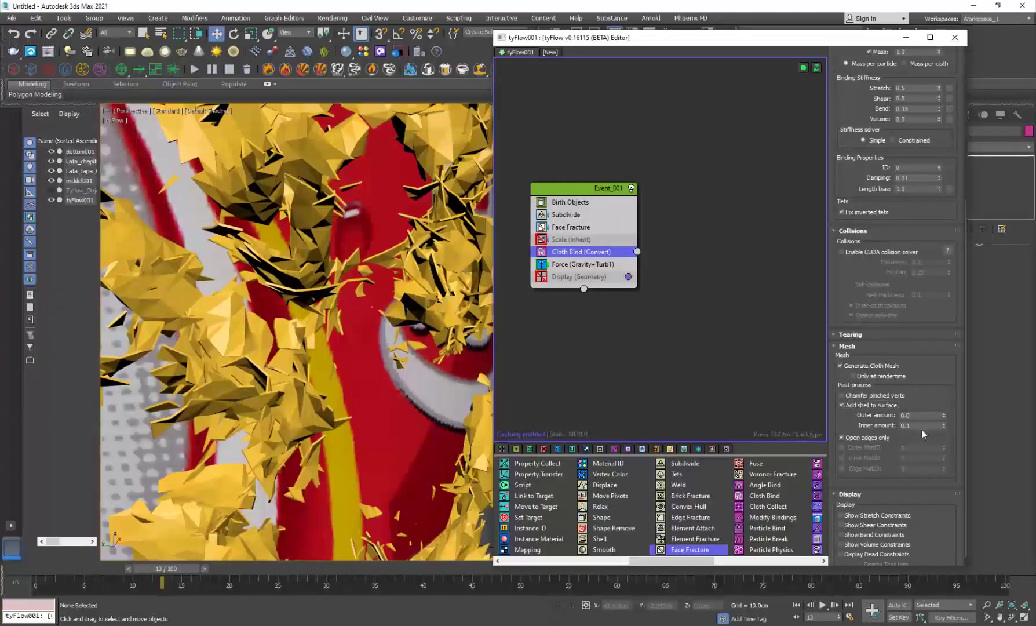
key("Return")
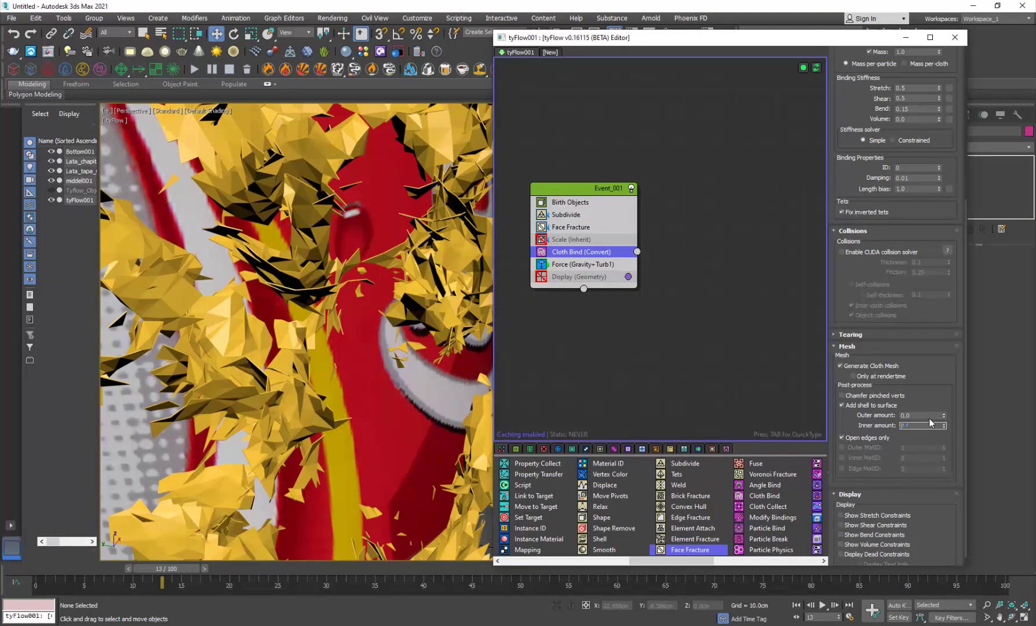
type(".01")
key("Return")
scroll(467, 406, "down", 6)
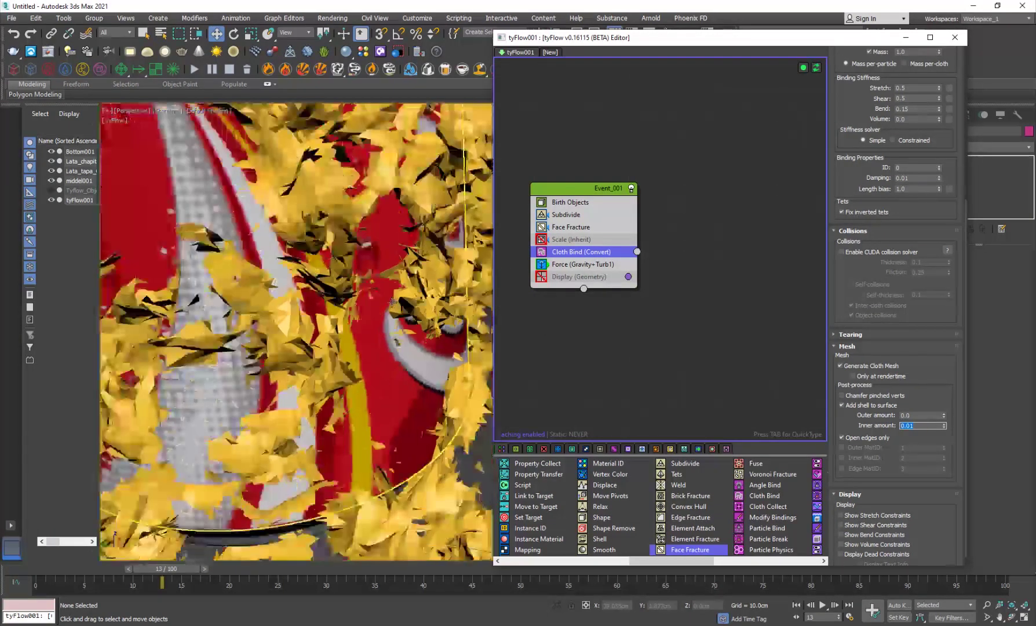
Scrub through the early frames to check the thickened fragments as they peel away.
left_click(286, 535)
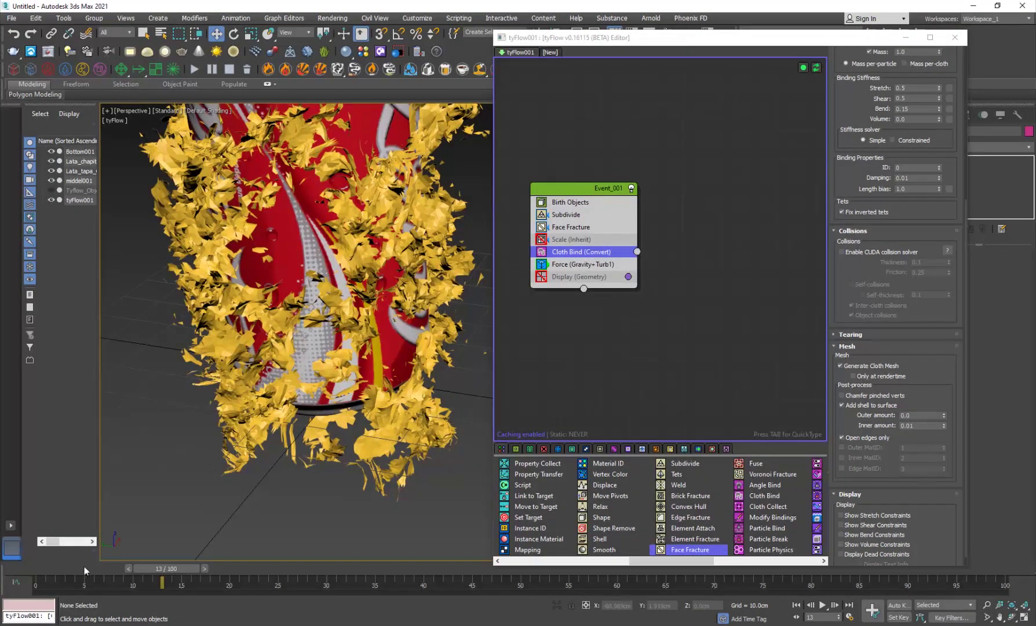
left_click_drag(151, 568, 67, 564)
left_click_drag(46, 556, 93, 557)
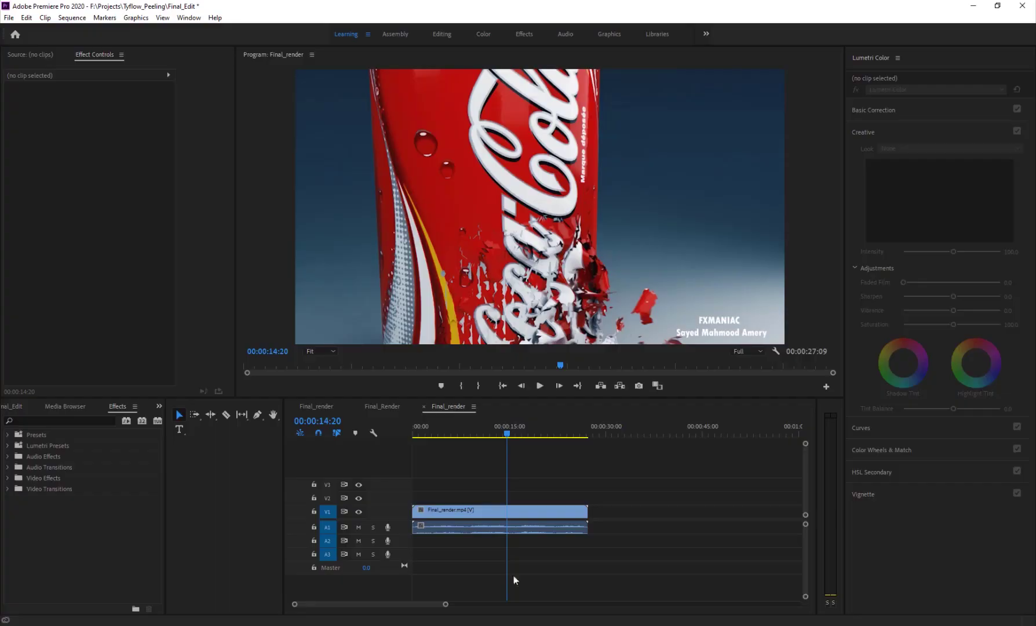
Review the peeling motion in the Final_render sequence in Premiere Pro, then return to 3ds Max.
left_click(460, 432)
left_click_drag(461, 432, 515, 430)
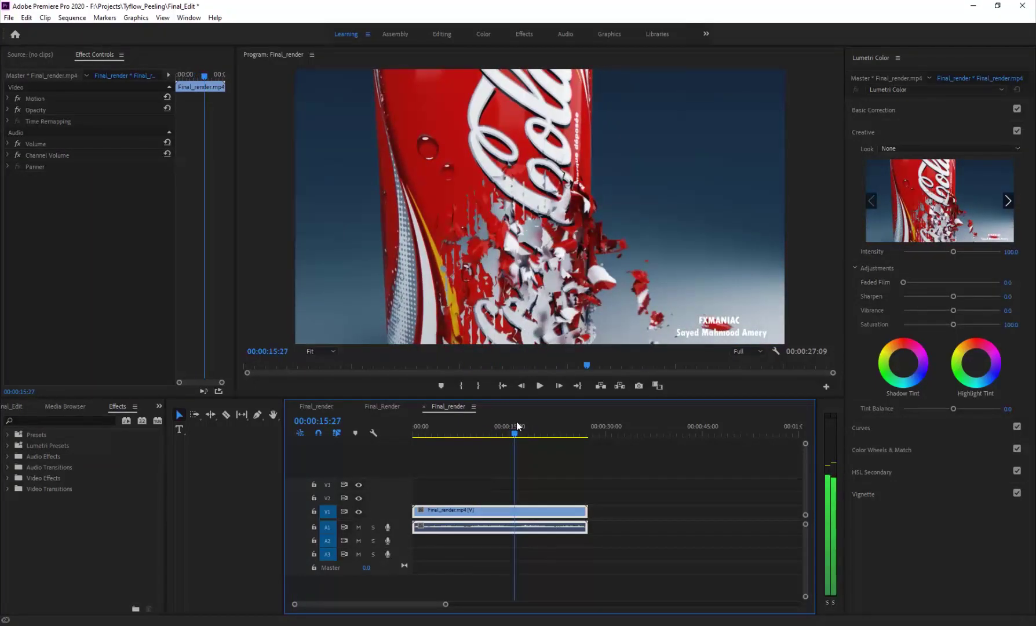
key("alt+Tab")
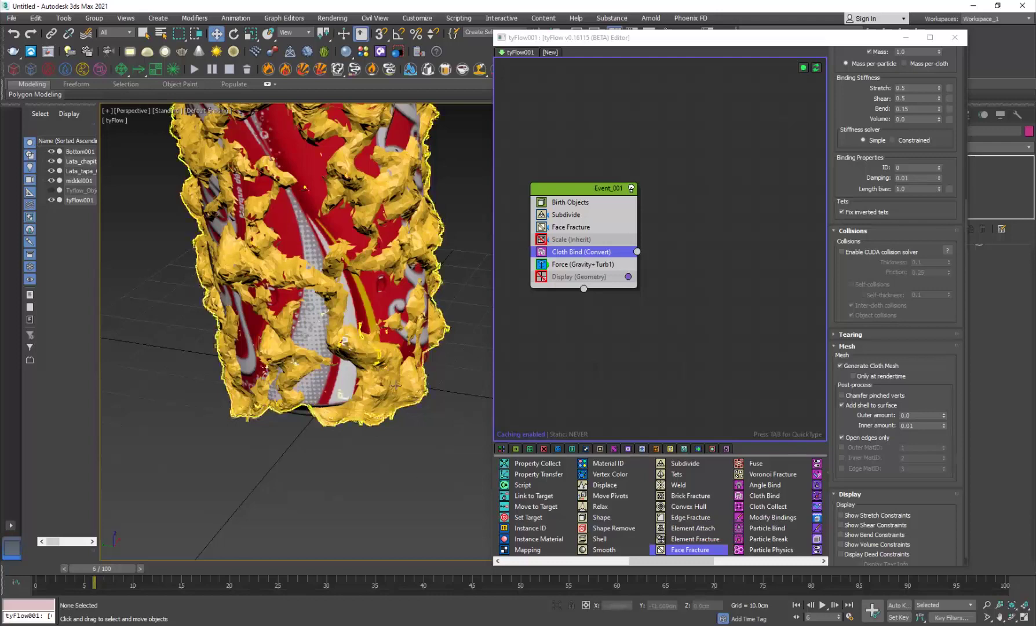
Disable the Force operator and move it out of Event_001 into its own separate event.
middle_click_drag(380, 316, 366, 400)
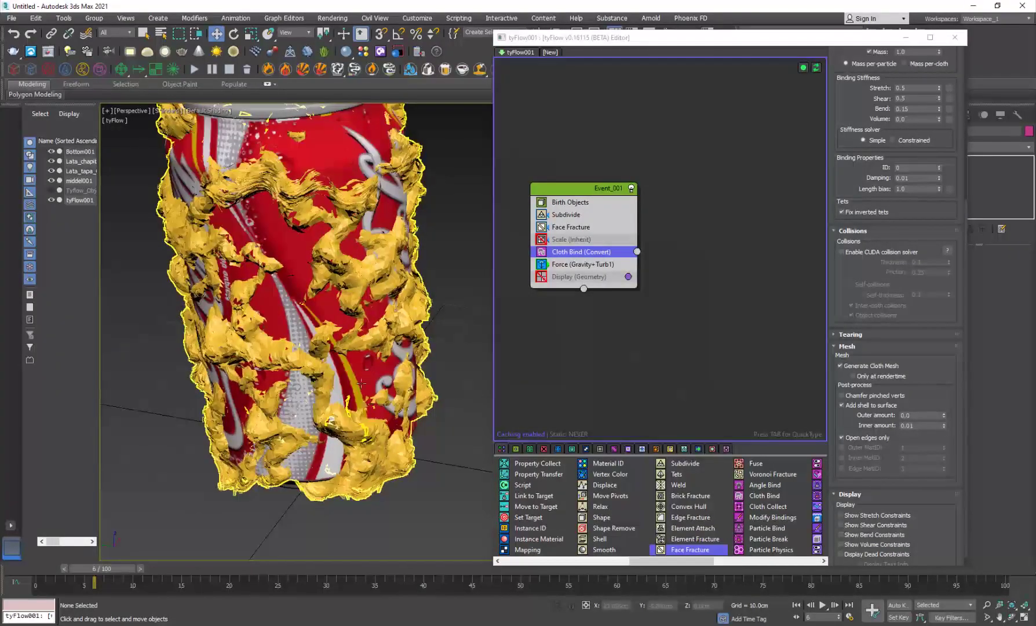
left_click(542, 264)
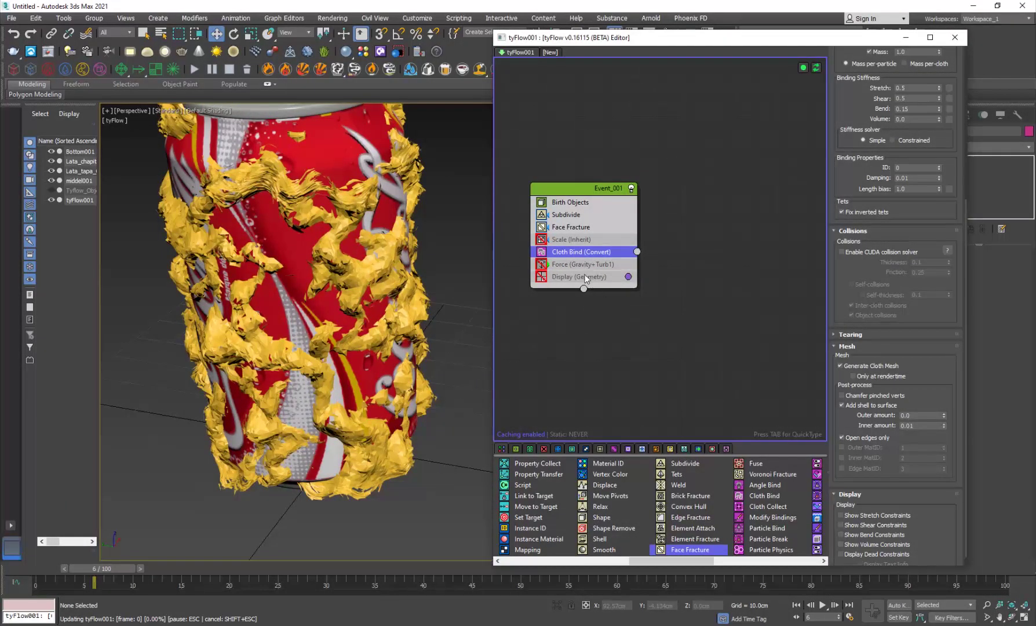
left_click_drag(602, 265, 697, 271)
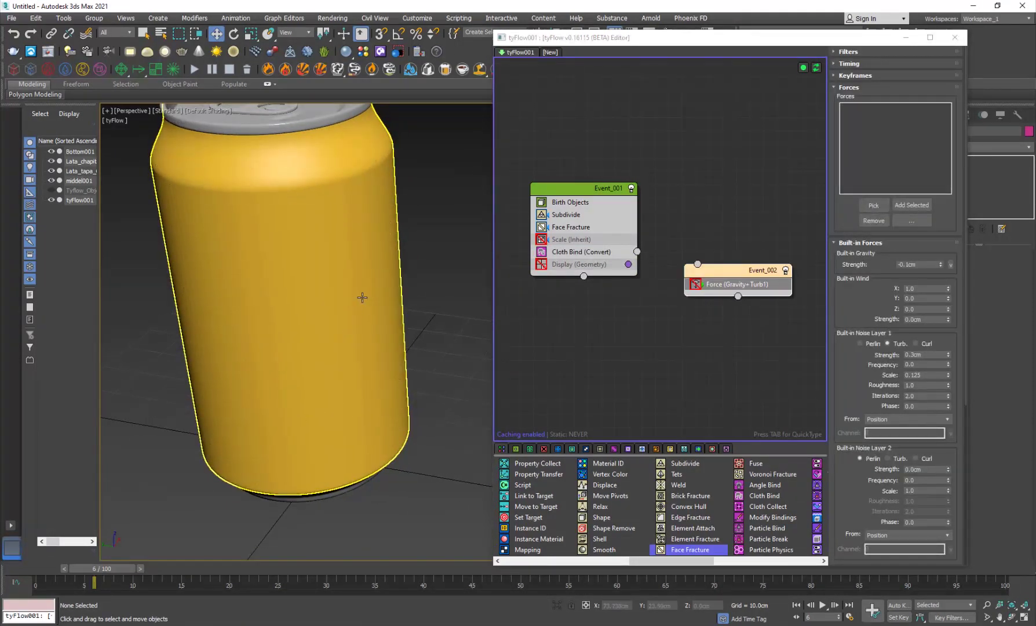
Add a Particle Switch that de-activates bindings below Cloth Bind in Event_001, and shift Event_002 slightly lower.
double_click(586, 200)
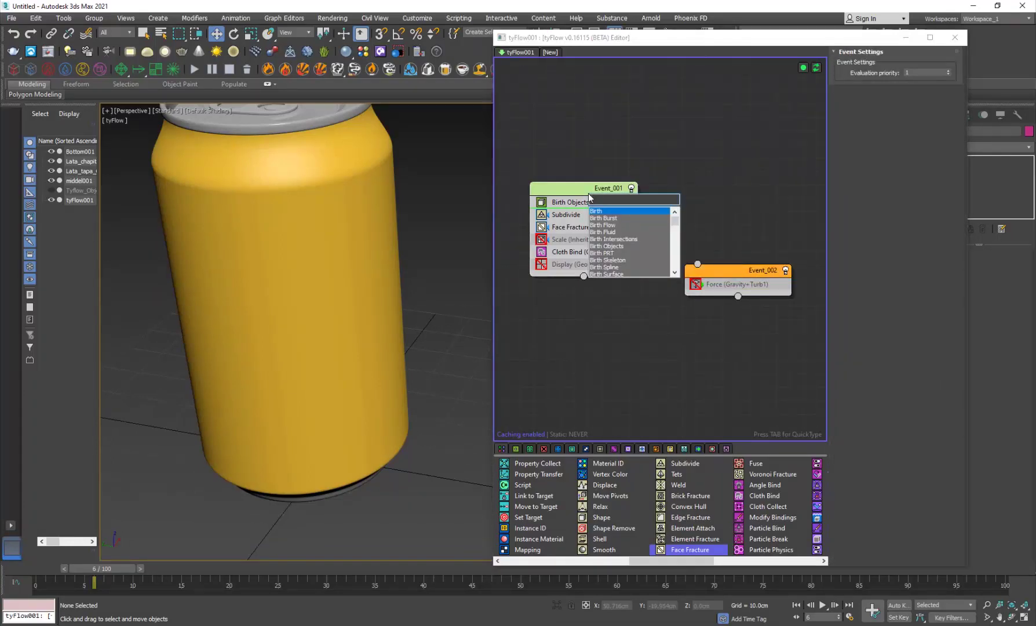
type("partic")
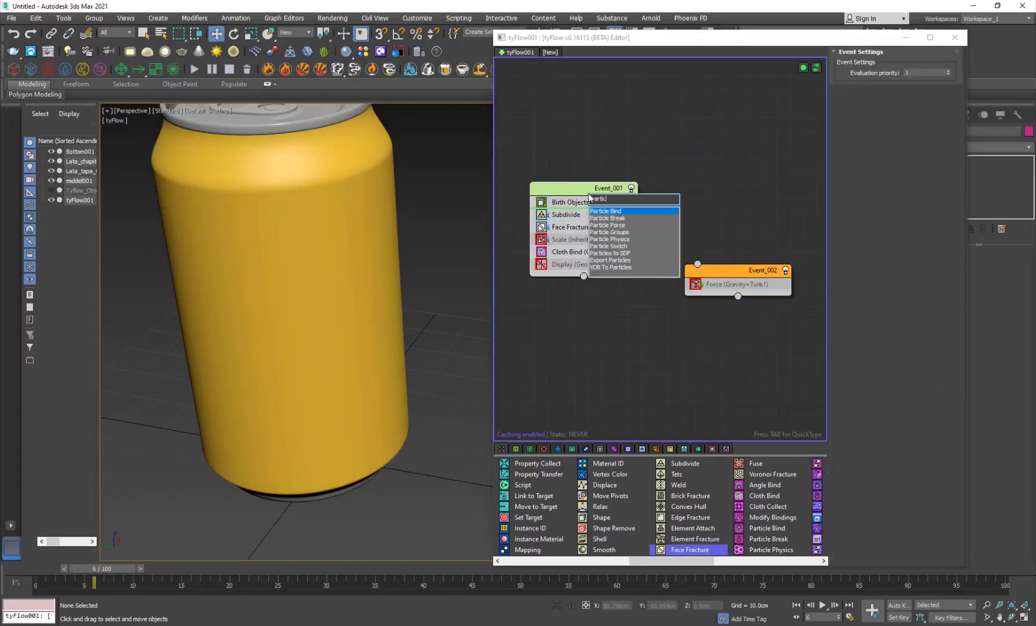
left_click(617, 247)
left_click(618, 247)
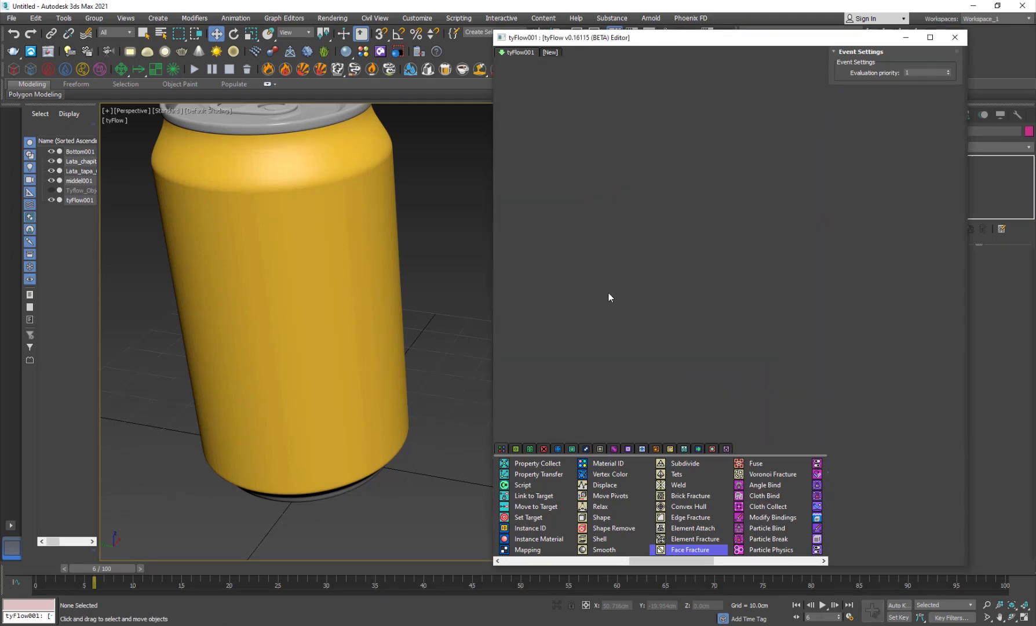
left_click_drag(598, 218, 636, 289)
left_click_drag(735, 256, 841, 144)
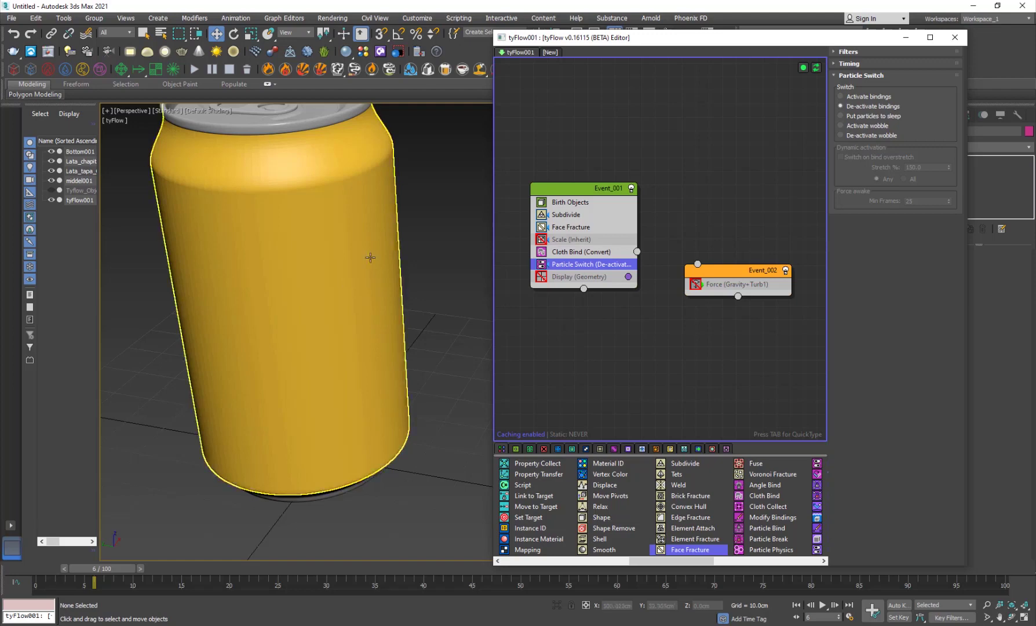
middle_click_drag(428, 272, 411, 277)
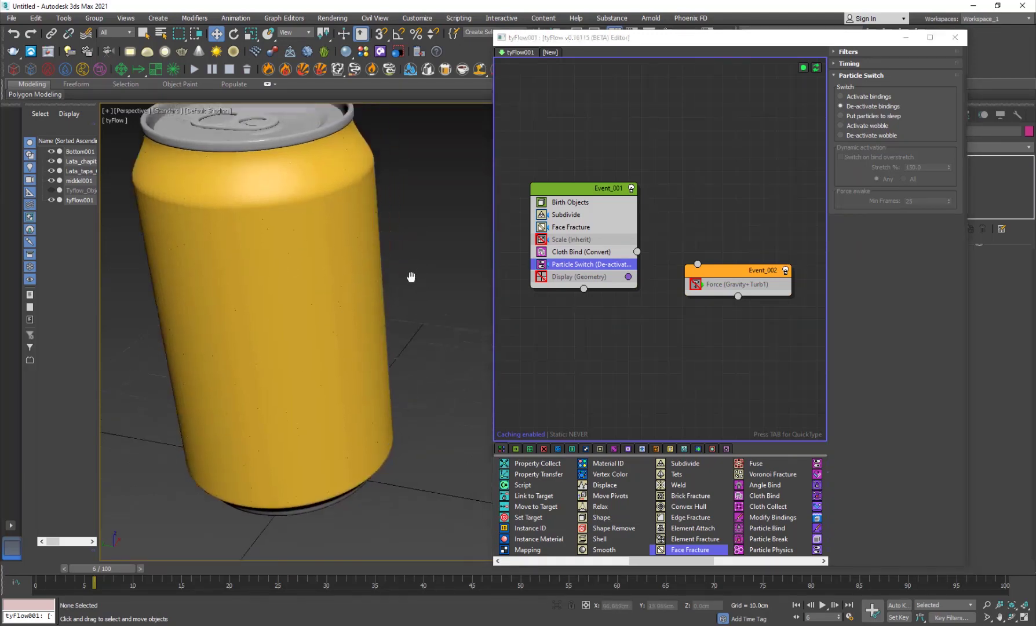
left_click(651, 346)
left_click_drag(725, 271, 732, 289)
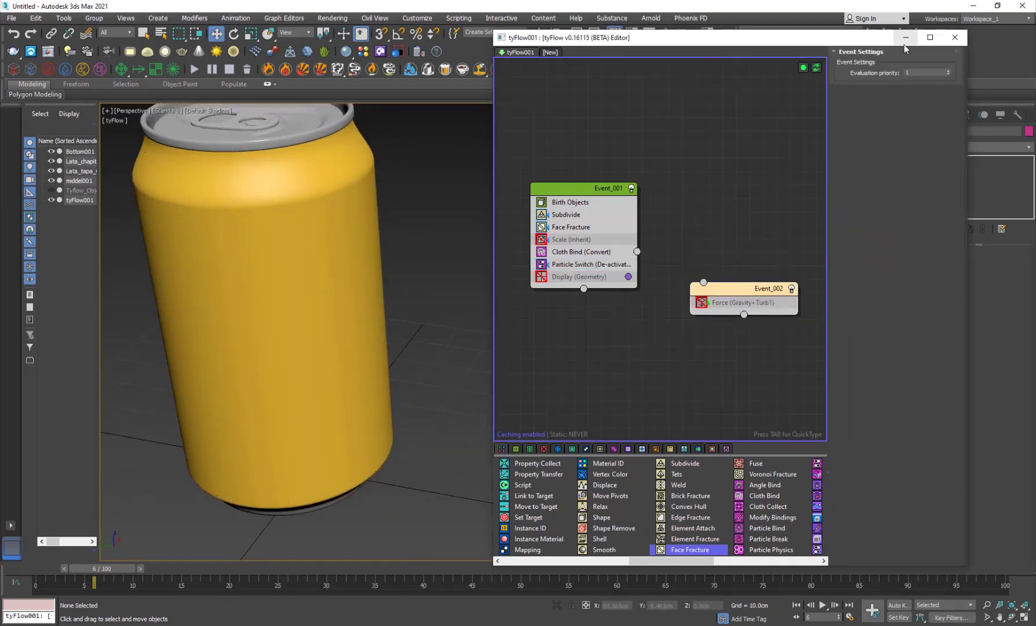
Create a sphere with a radius of about 19.4 cm at the can's base in the Front view.
left_click(905, 38)
left_click(930, 115)
left_click(954, 191)
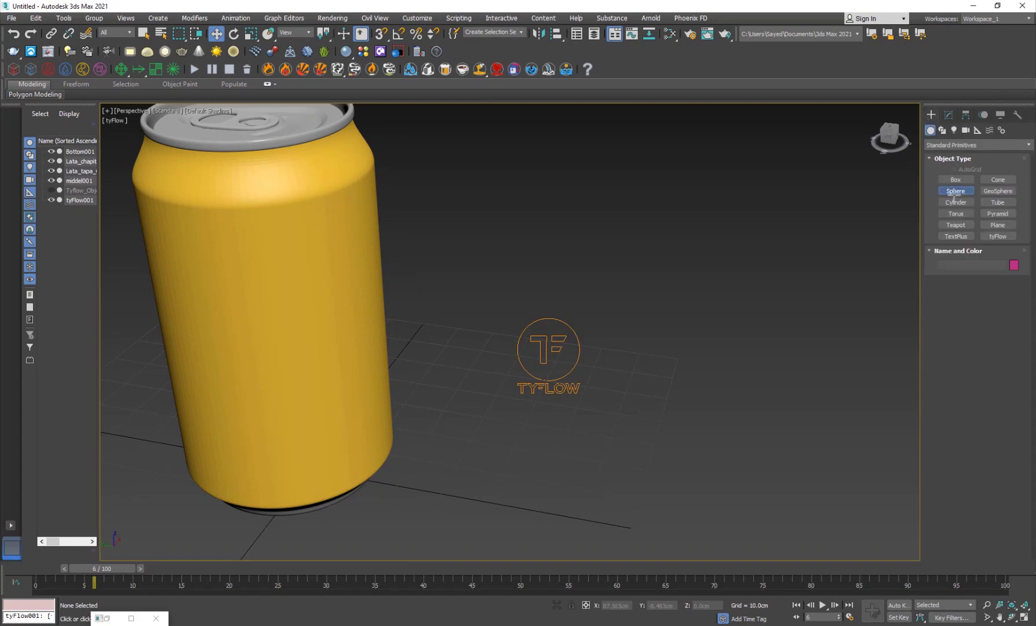
scroll(574, 280, "down", 5)
key("alt+w")
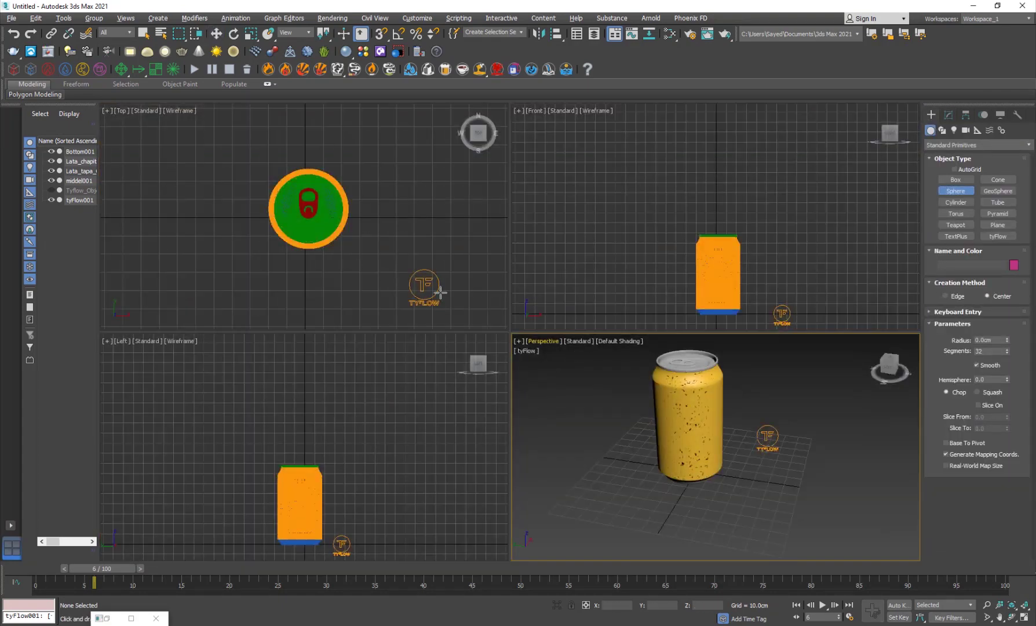
middle_click_drag(631, 264, 616, 245)
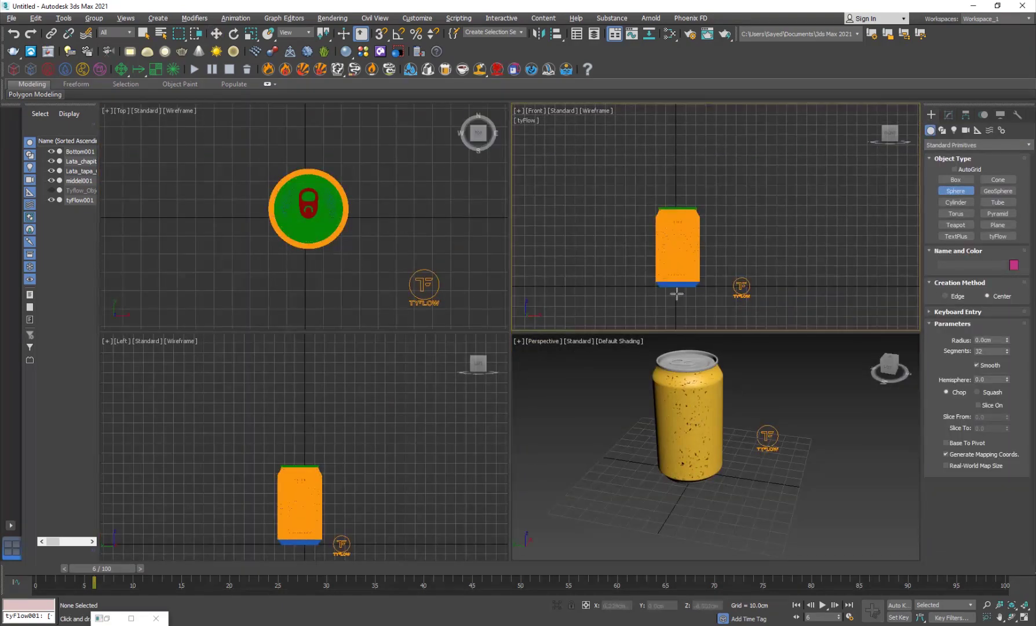
left_click_drag(677, 293, 695, 295)
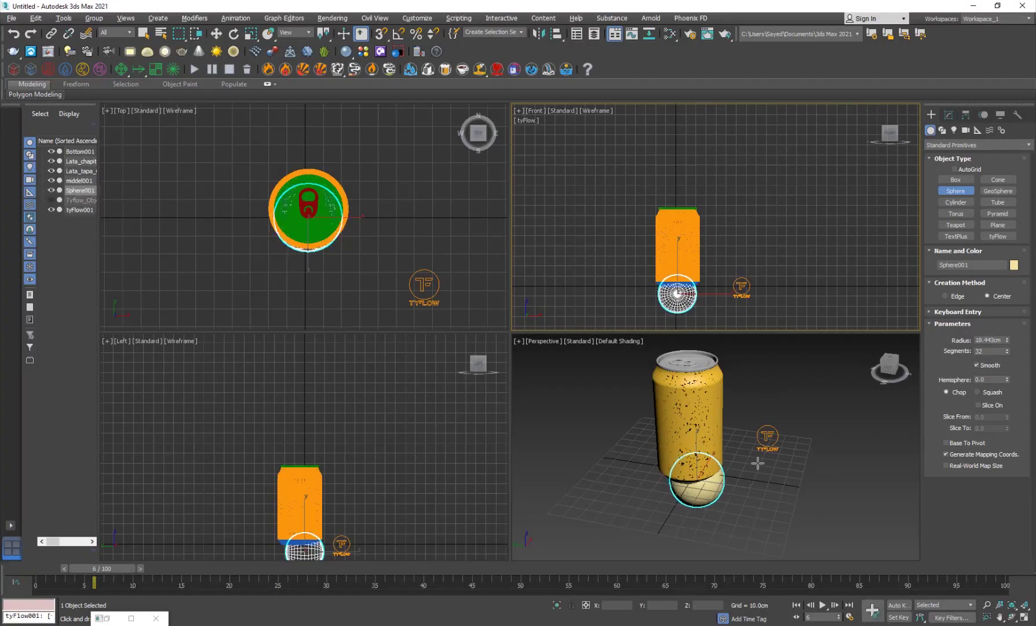
key("alt+w")
Move the sphere out of the can's interior to a spot in front of the can's lower body.
key("w")
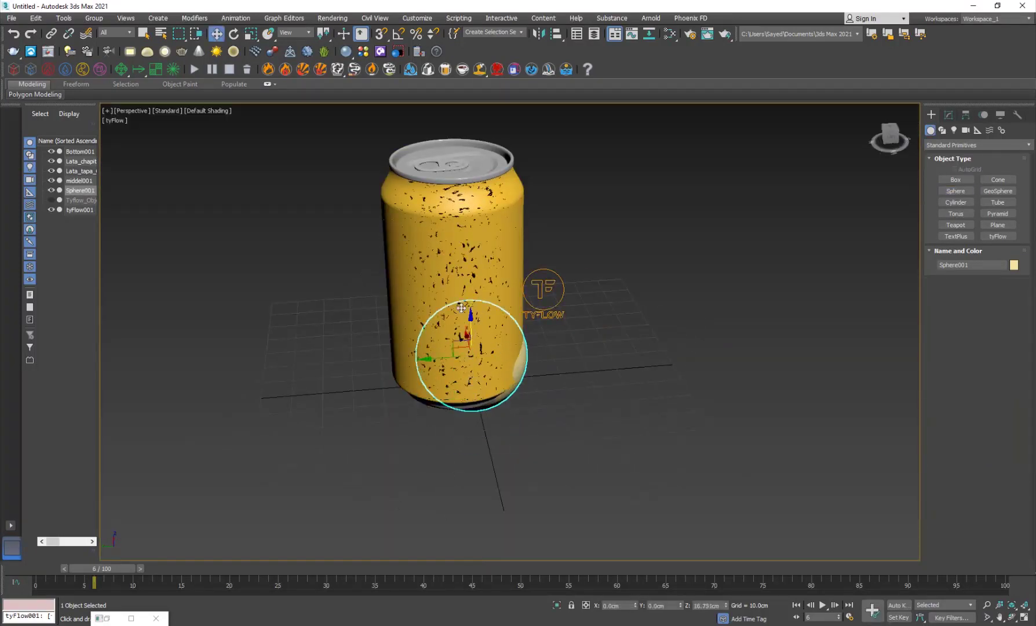
left_click_drag(461, 307, 457, 285)
middle_click_drag(457, 285, 440, 288, "alt")
left_click_drag(470, 280, 471, 317)
left_click_drag(444, 351, 499, 364)
middle_click_drag(478, 407, 518, 408, "alt")
Scale the sphere down slightly and lower it to about Z -20 cm, just below and in front of the can's base.
key("r")
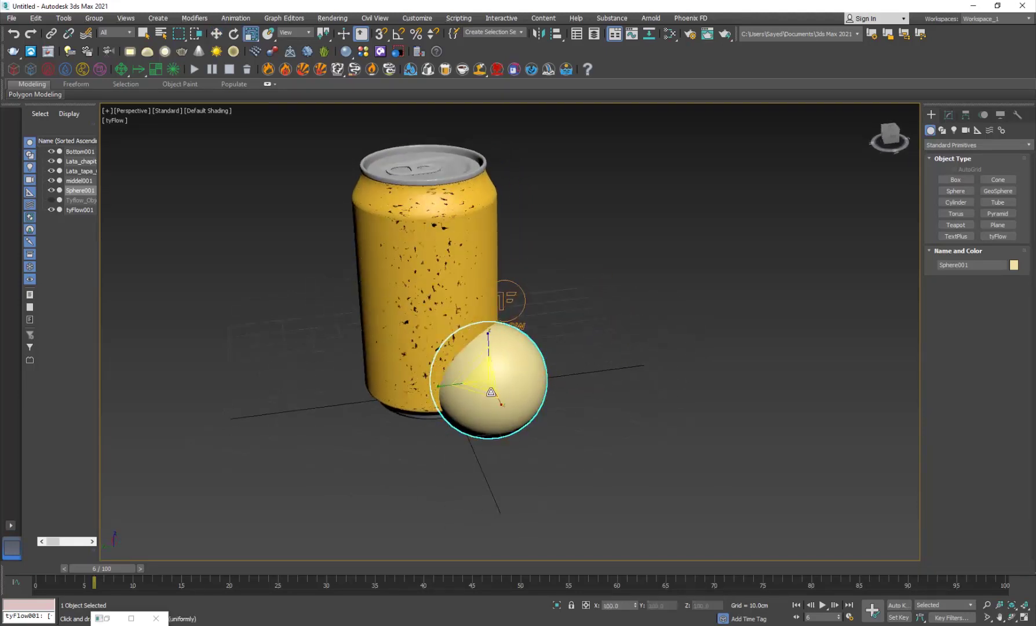
left_click_drag(491, 392, 498, 401)
key("w")
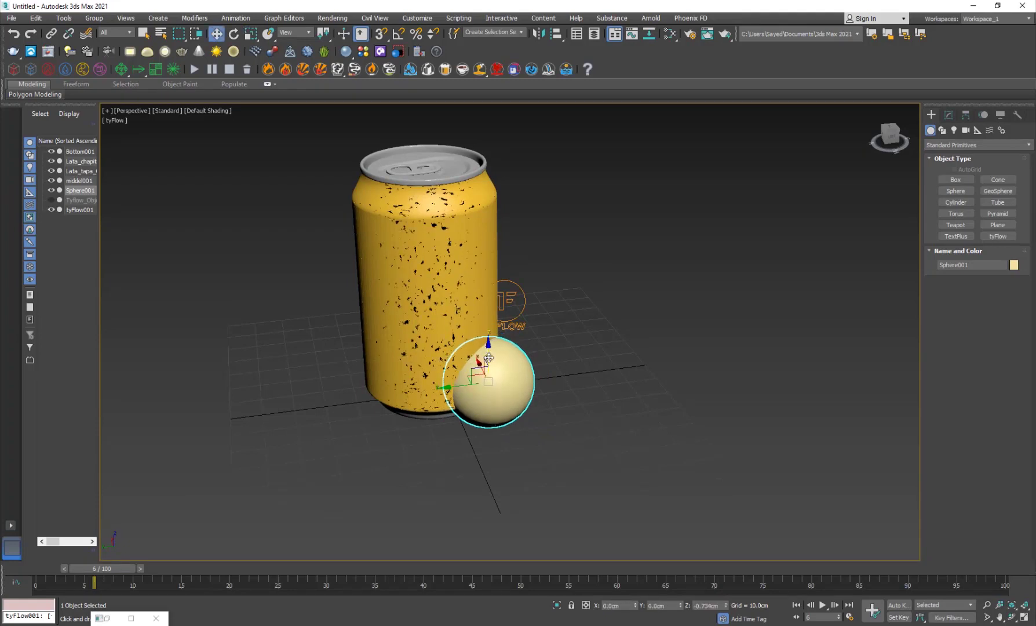
left_click_drag(488, 357, 490, 432)
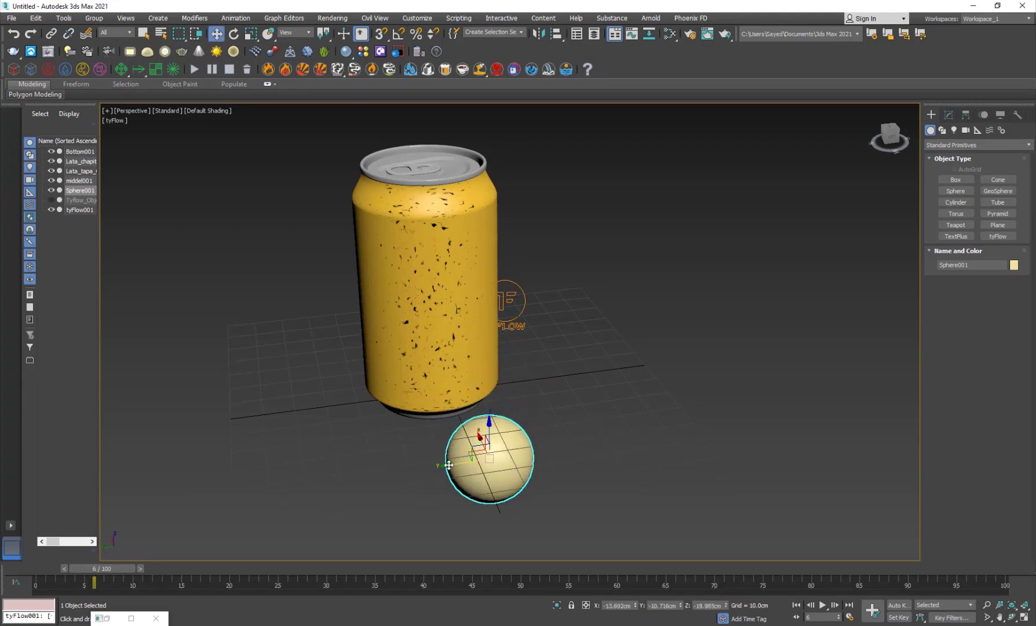
left_click_drag(449, 465, 444, 466)
middle_click_drag(503, 435, 521, 454, "alt")
left_click_drag(469, 438, 465, 432)
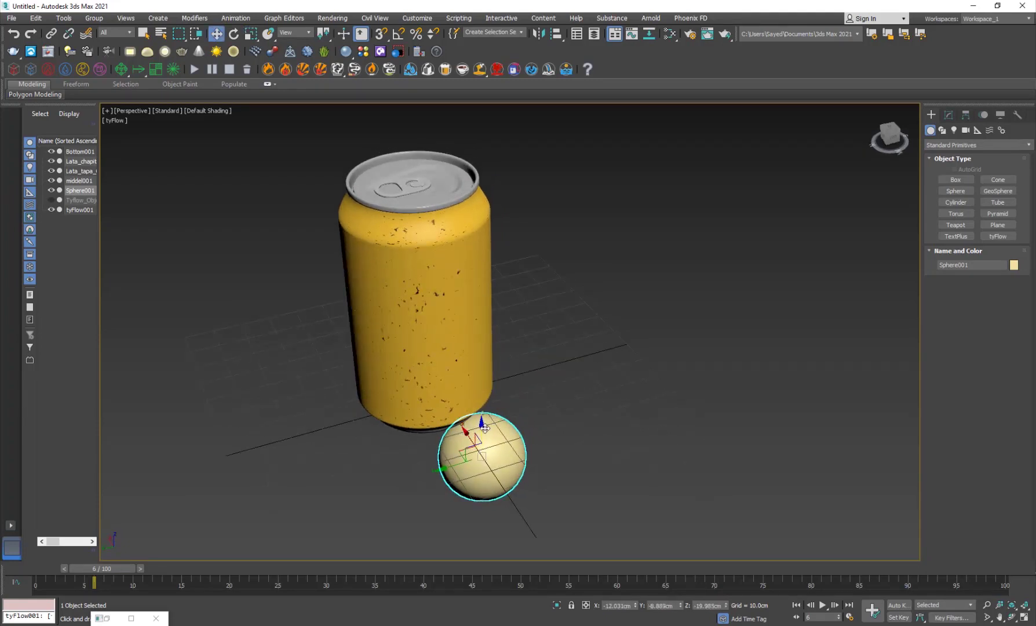
Animate the sphere with Auto Key so it rises to about Z 60.7 cm at frame 70, and return to frame 1.
key("n")
left_click(687, 568)
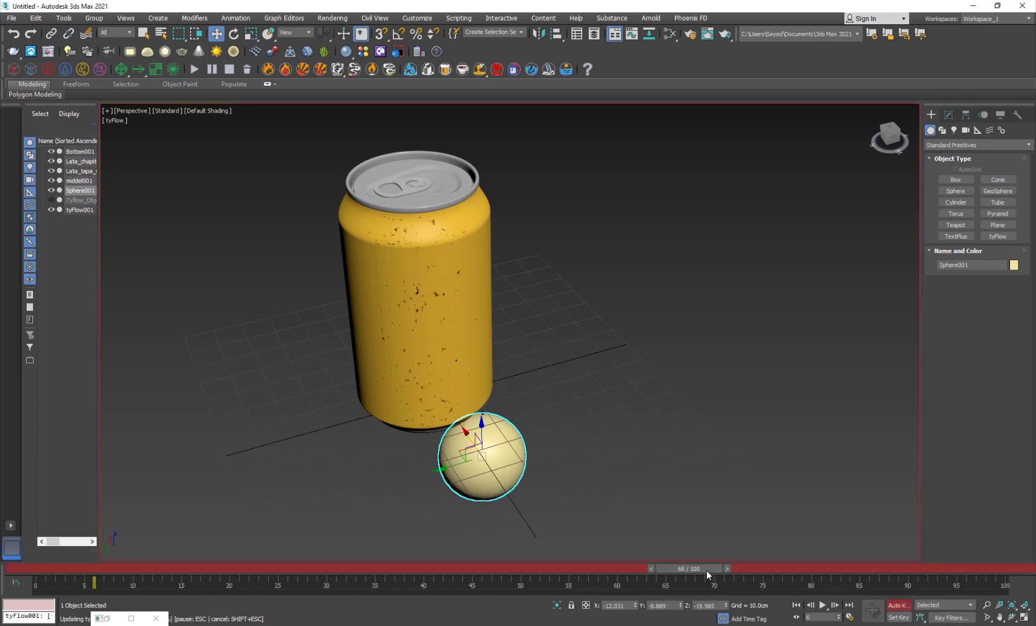
left_click(709, 569)
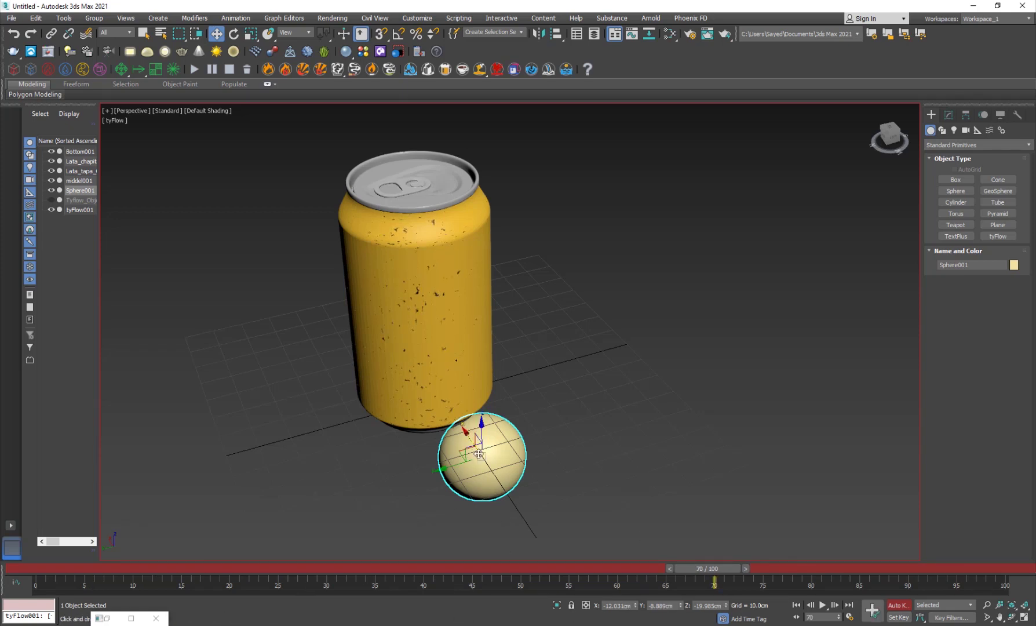
left_click_drag(487, 426, 473, 217)
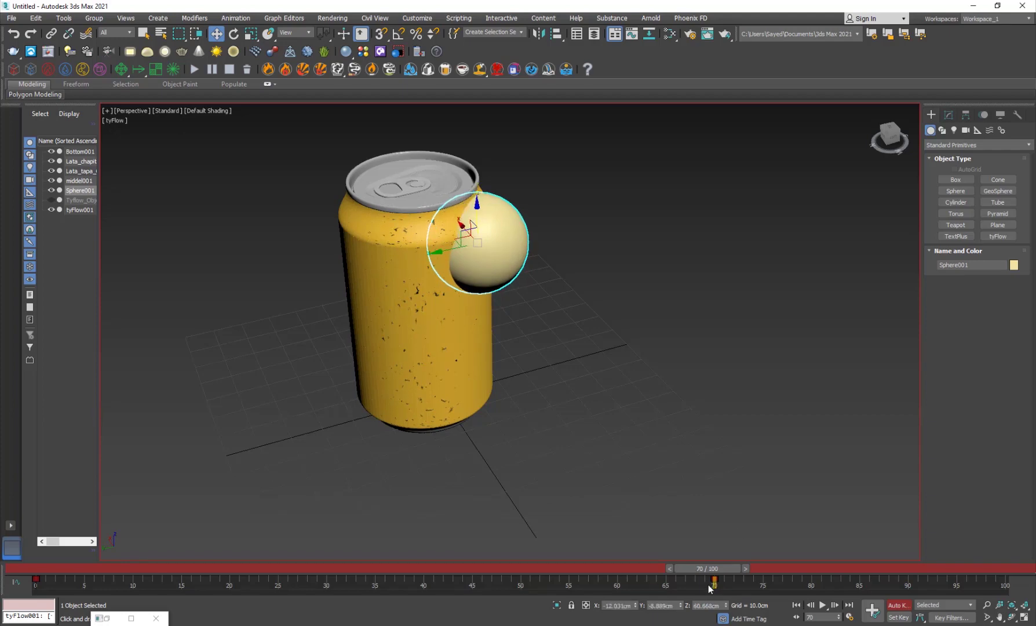
key("n")
left_click(60, 568)
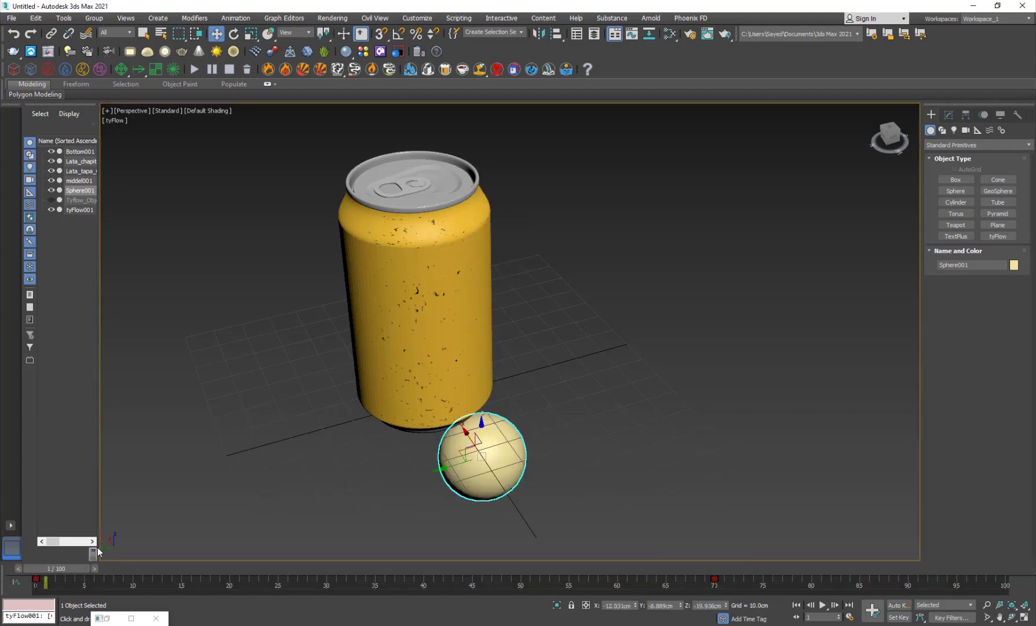
middle_click_drag(221, 471, 198, 438, "alt")
middle_click_drag(426, 393, 366, 415)
scroll(355, 432, "up", 4)
scroll(366, 415, "down", 7)
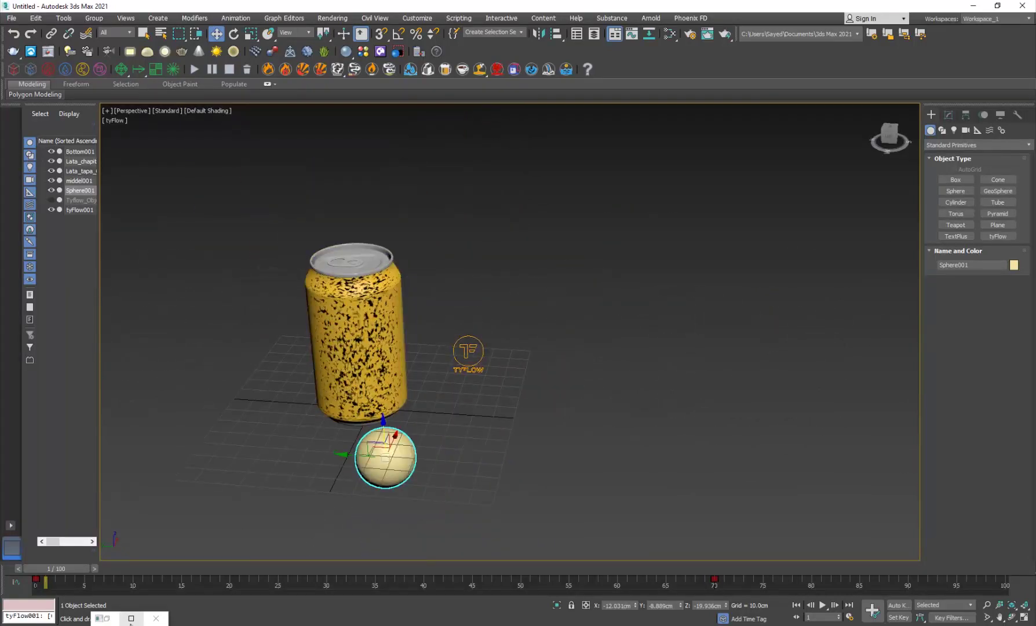
Add a Surface Test operator to Event_001 and place it directly below the Particle Switch.
left_click(131, 620)
double_click(191, 5)
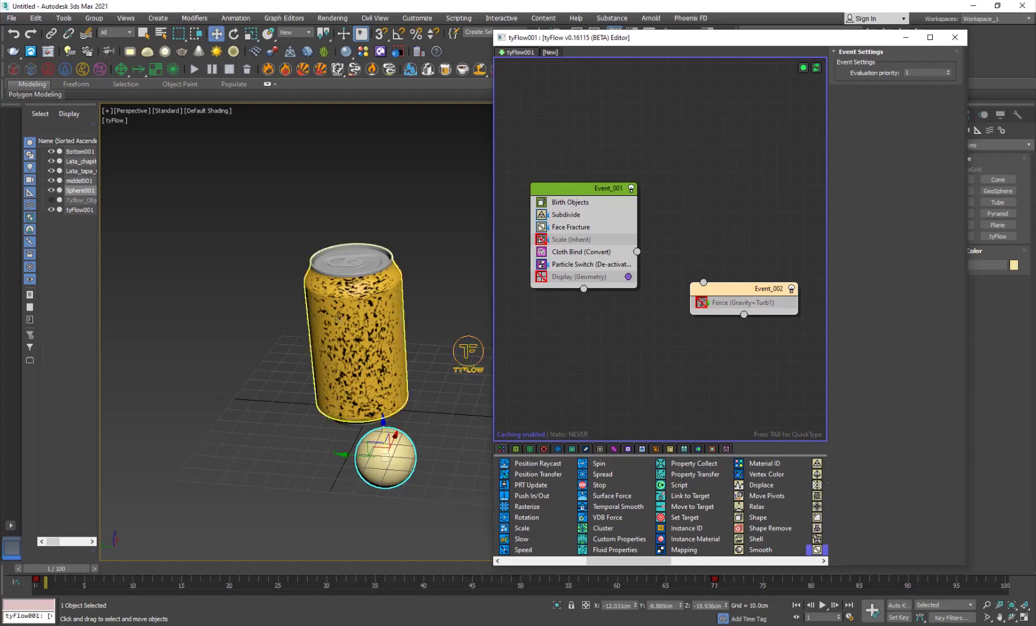
left_click(639, 348)
left_click(586, 196)
key("Tab")
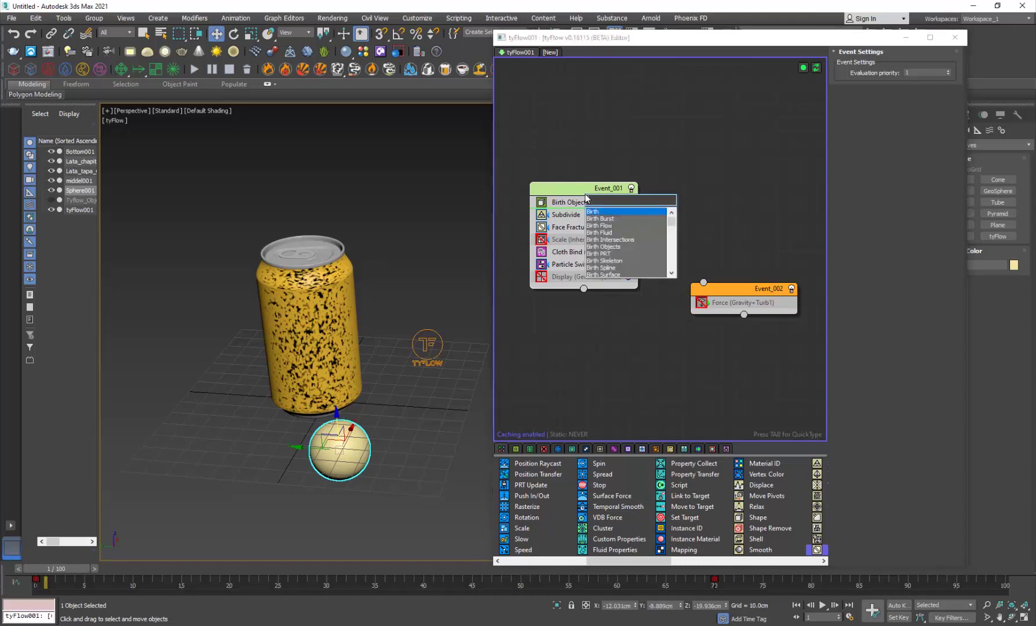
type("surf")
key("Down")
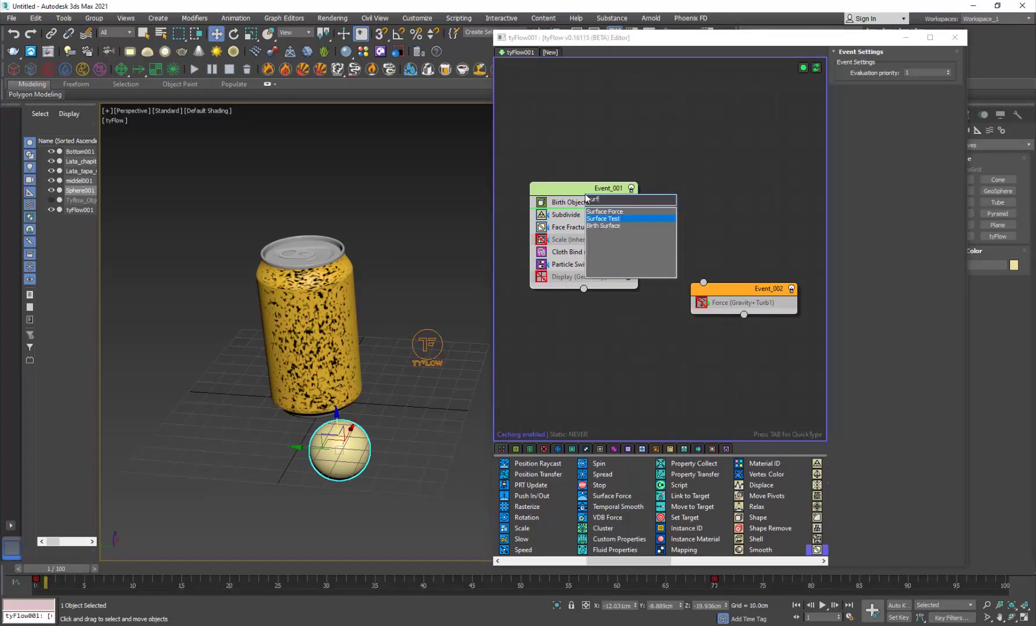
key("Return")
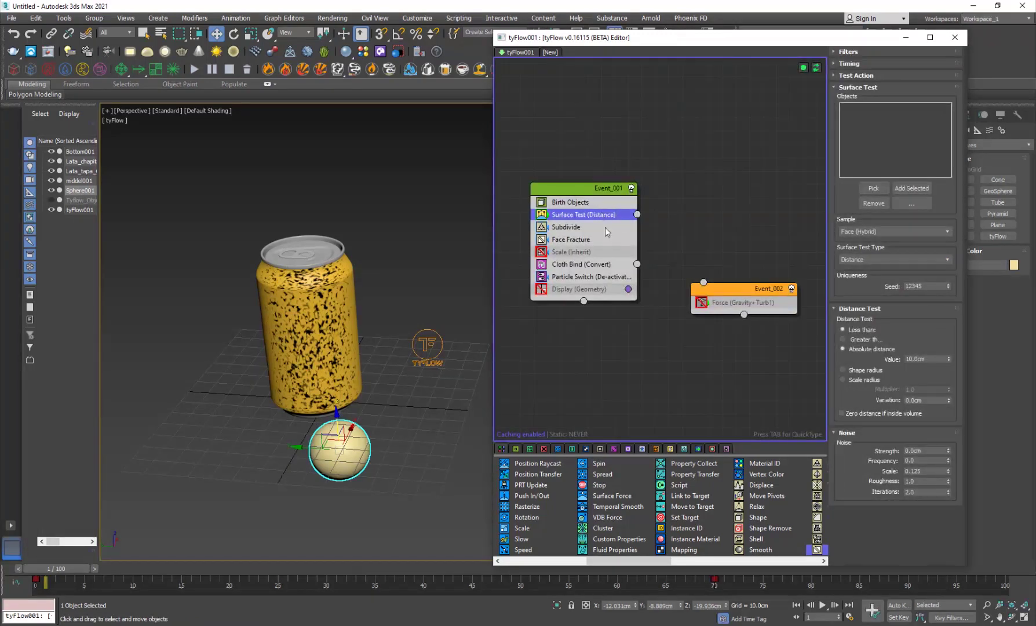
left_click_drag(604, 228, 599, 281)
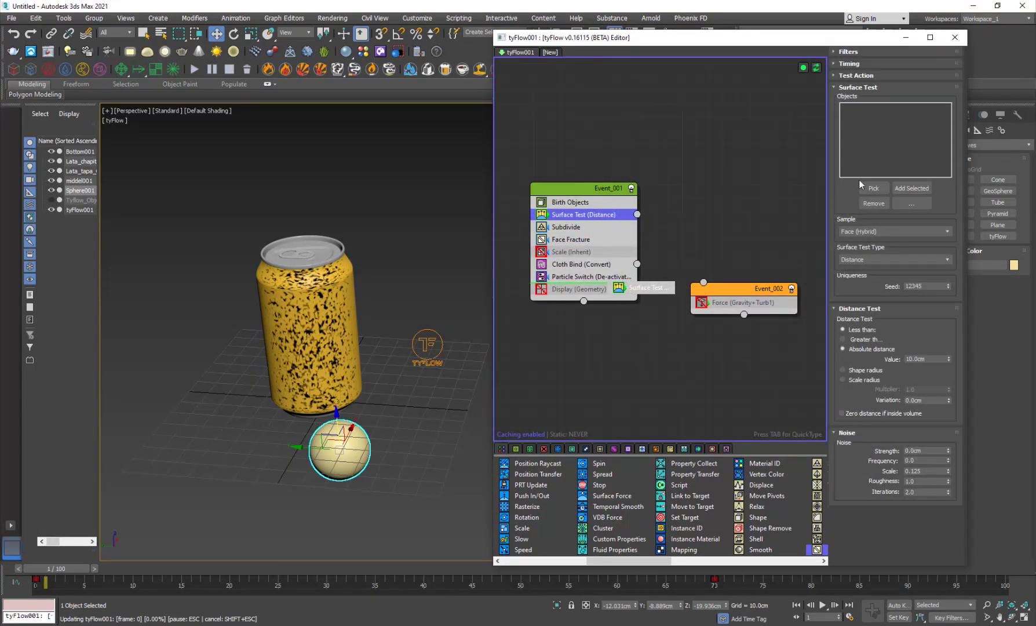
Assign Sphere001 as the Surface Test's object and advance the timeline to frame 21.
left_click(875, 188)
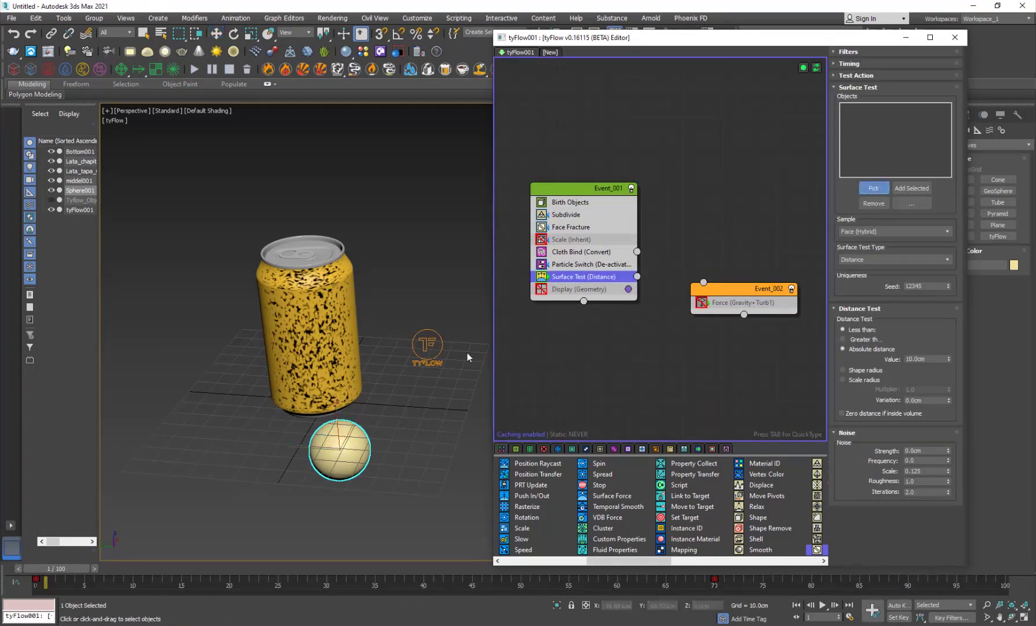
left_click(359, 438)
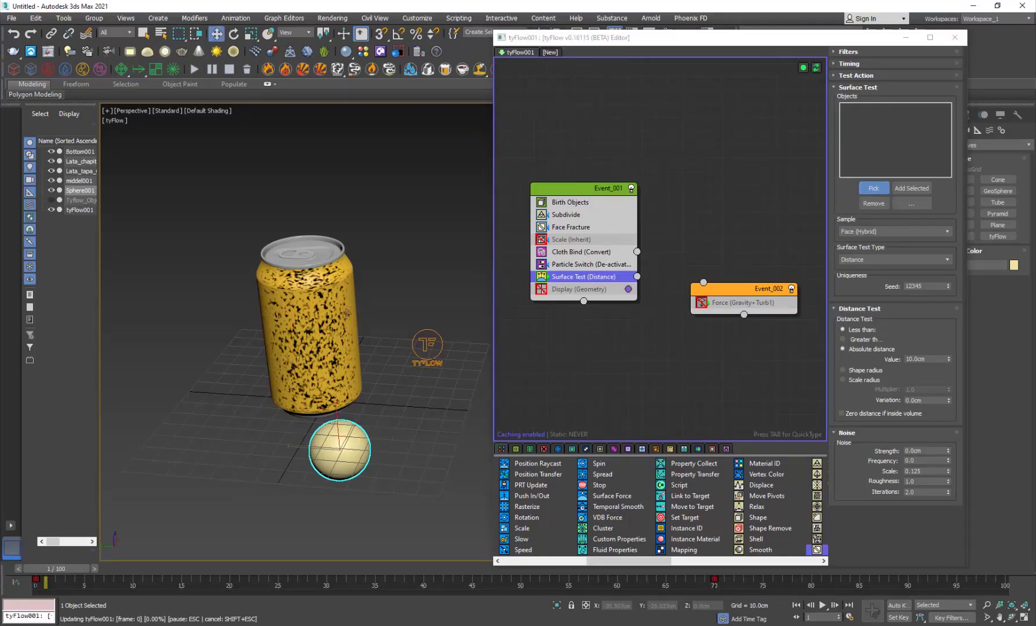
left_click(162, 569)
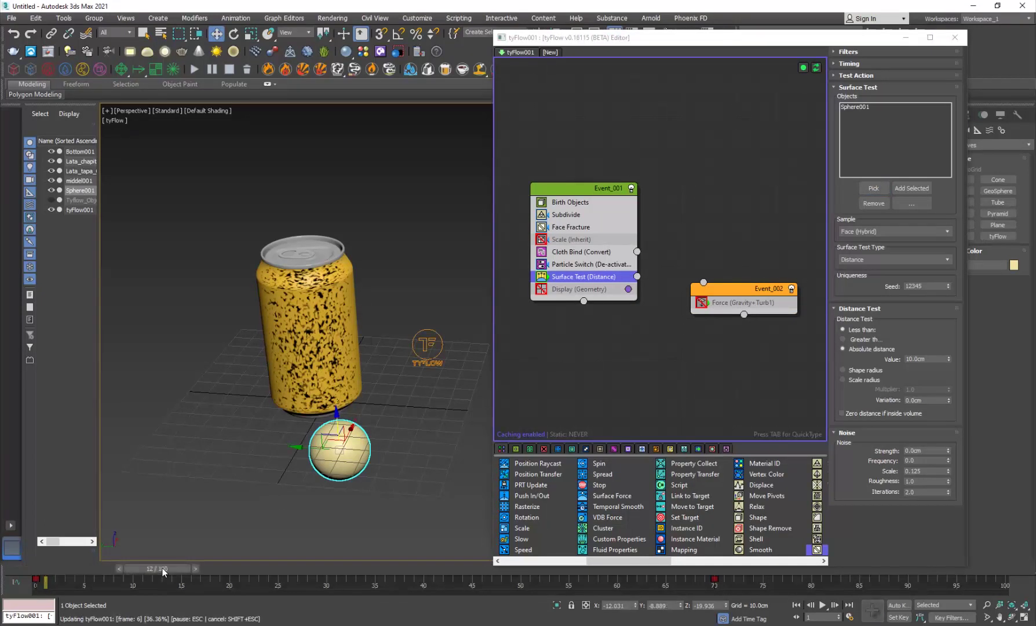
left_click(253, 572)
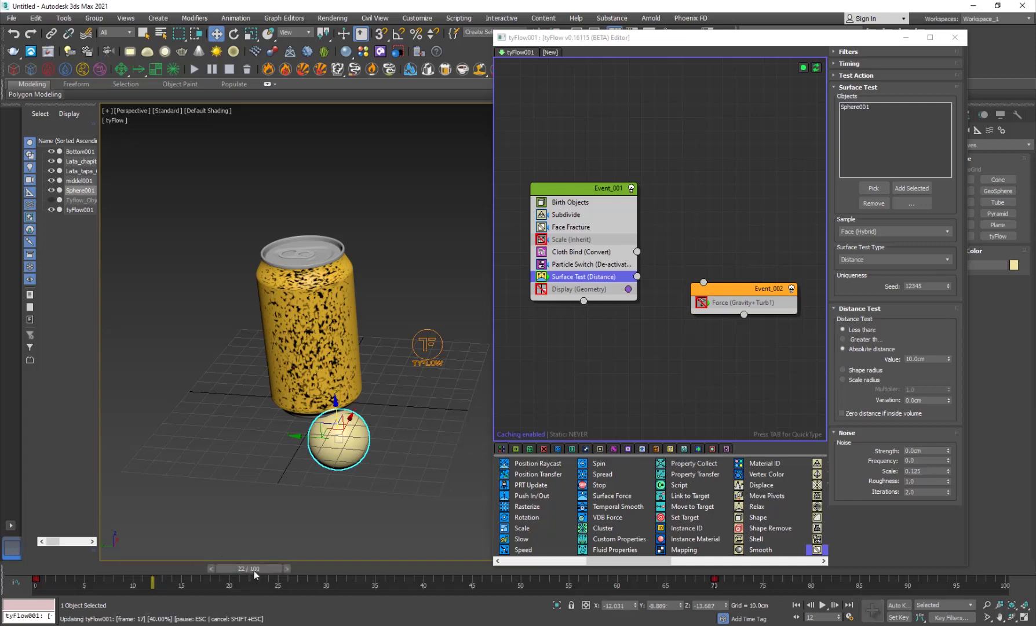
Enable Force in Event_002, connect the Surface Test output to that event, and inspect the peeling around the sphere.
middle_click_drag(632, 347, 607, 274)
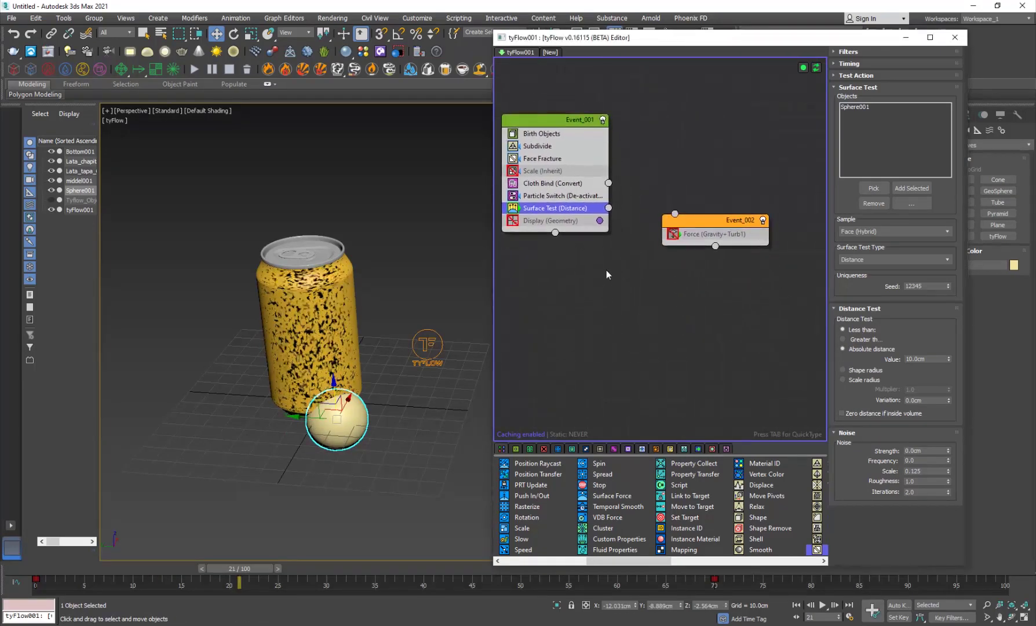
left_click_drag(701, 221, 710, 293)
left_click(674, 281)
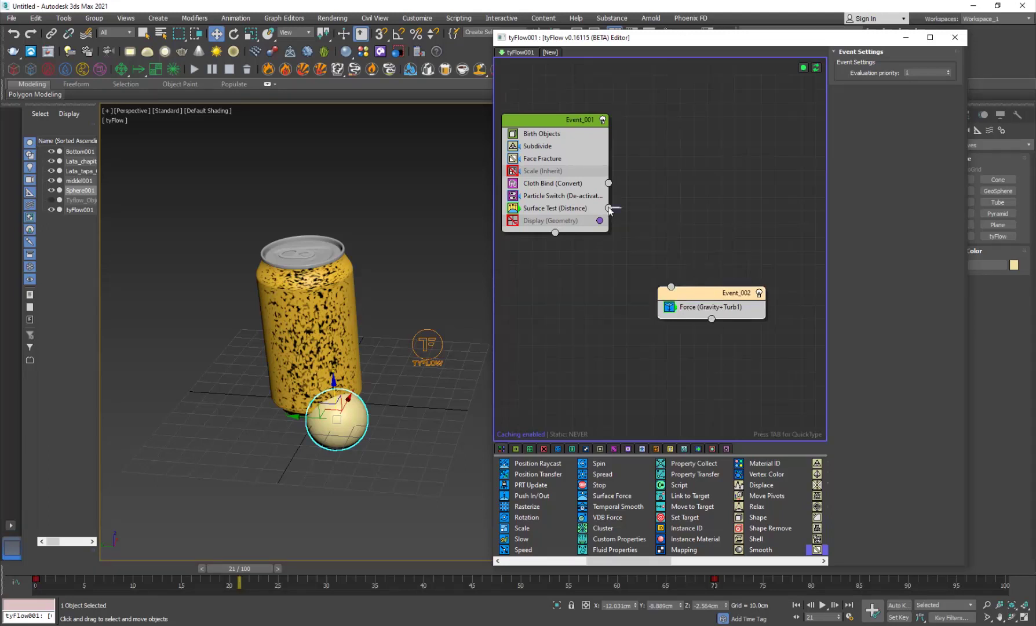
left_click_drag(687, 233, 670, 287)
left_click(425, 459)
middle_click_drag(330, 477, 362, 450, "alt")
scroll(362, 450, "up", 10)
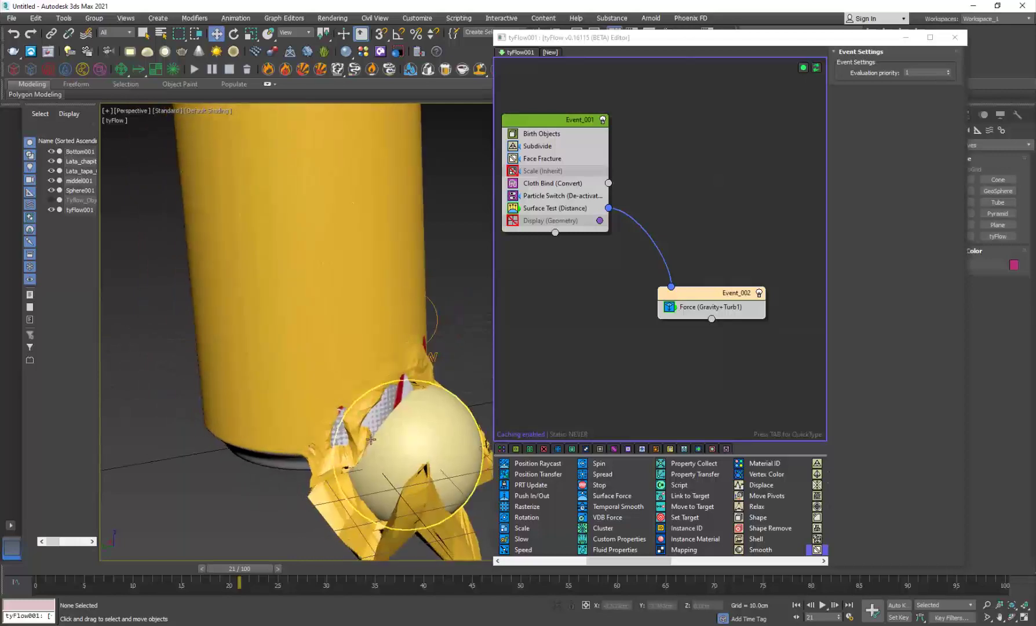
Move through the timeline to frame 34 and back to examine how the cloth peels around the rising sphere.
key("F3")
key("F3")
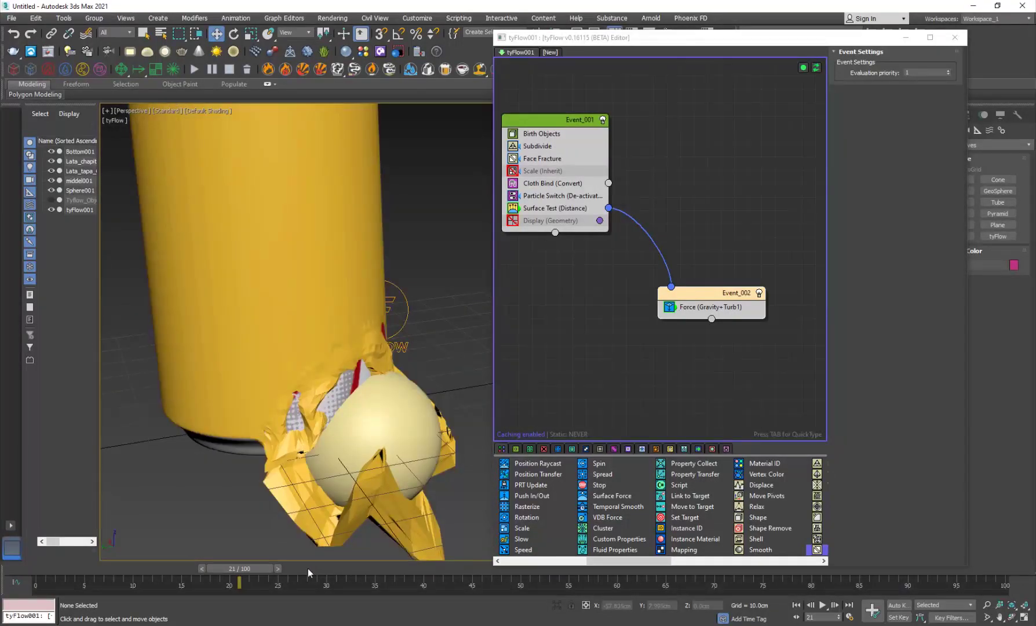
left_click(308, 568)
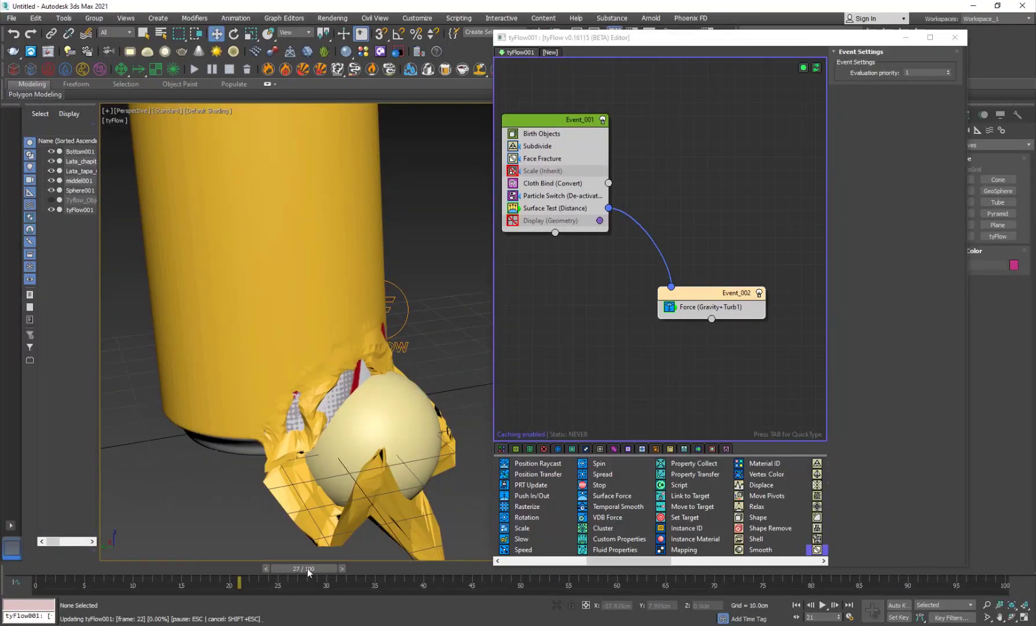
left_click(369, 564)
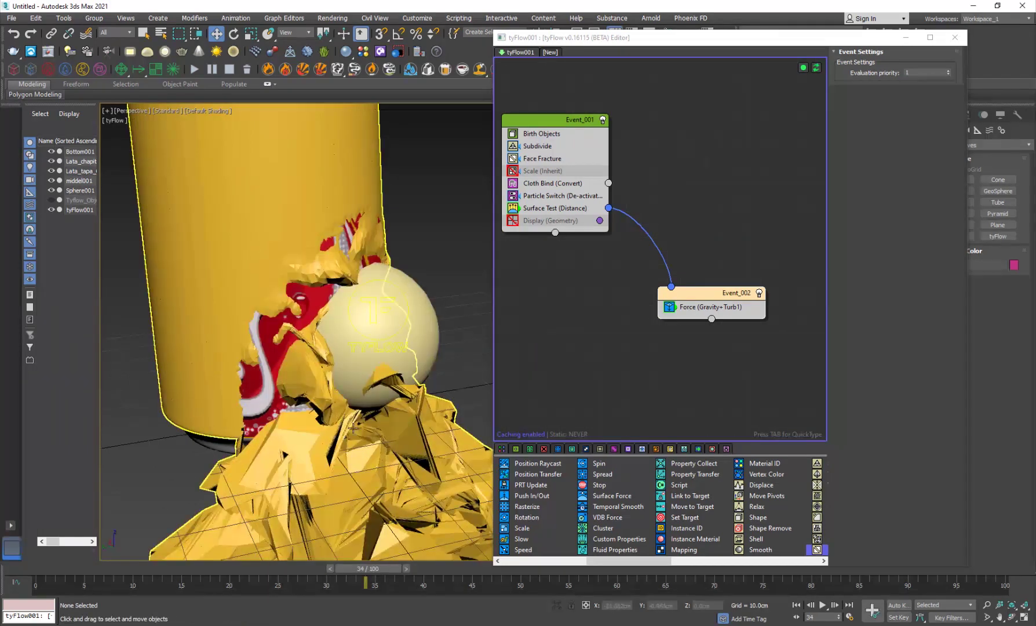
scroll(353, 427, "down", 3)
middle_click_drag(353, 428, 330, 428, "alt")
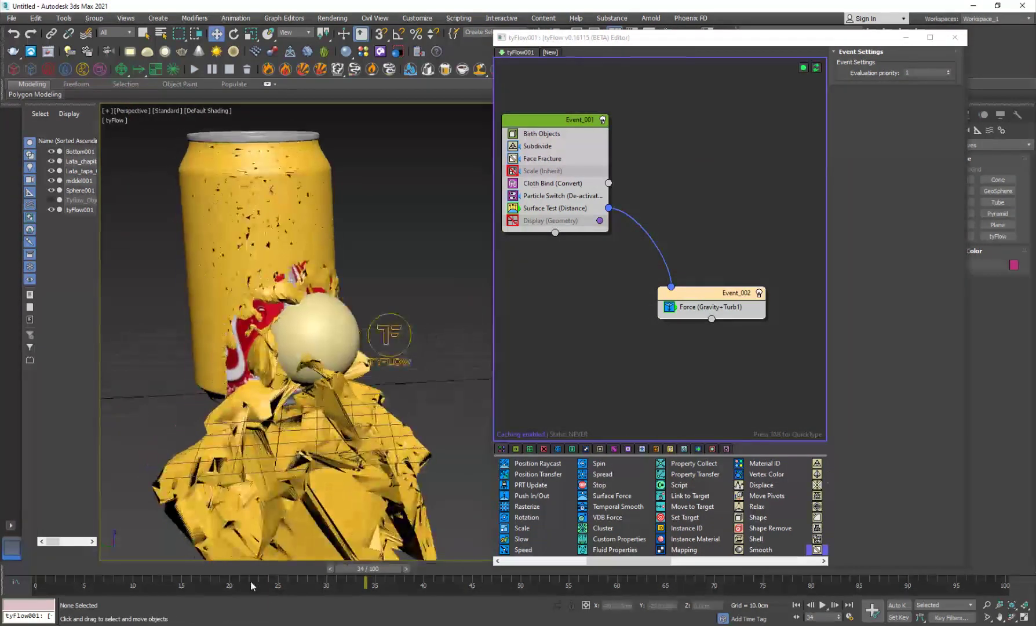
left_click(243, 571)
left_click(152, 569)
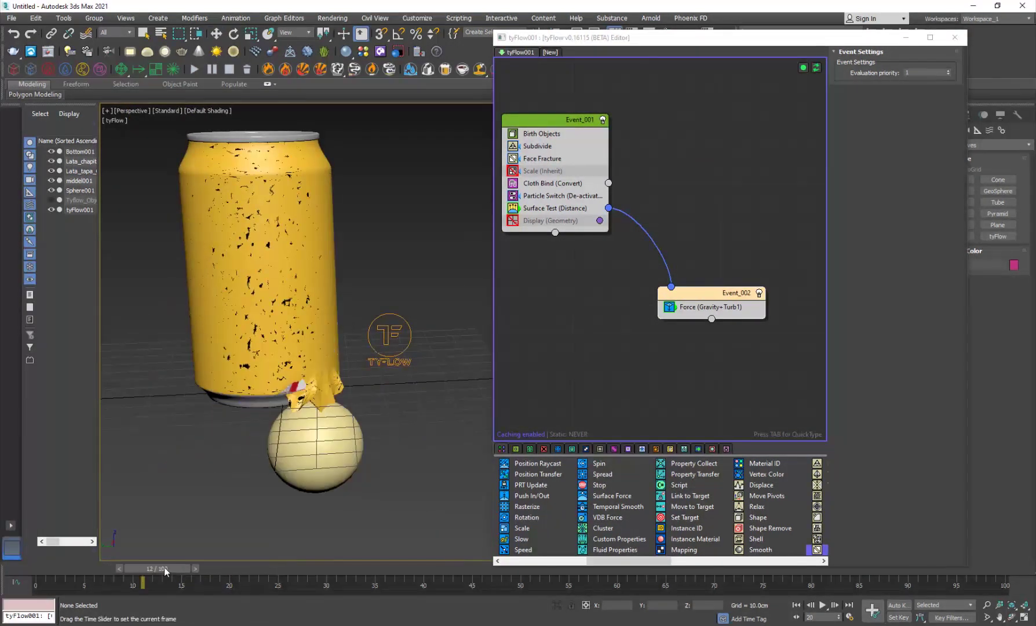
left_click_drag(164, 566, 332, 553)
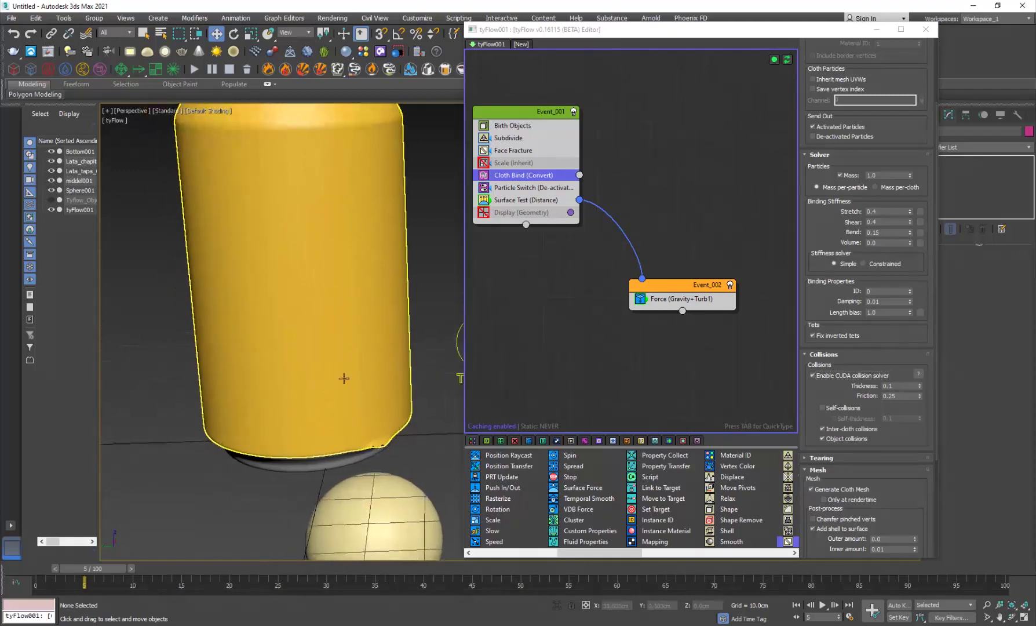
Create a Particle Switch operator and place it directly above the Force operator in Event_002.
middle_click_drag(557, 336, 555, 343)
left_click(550, 197)
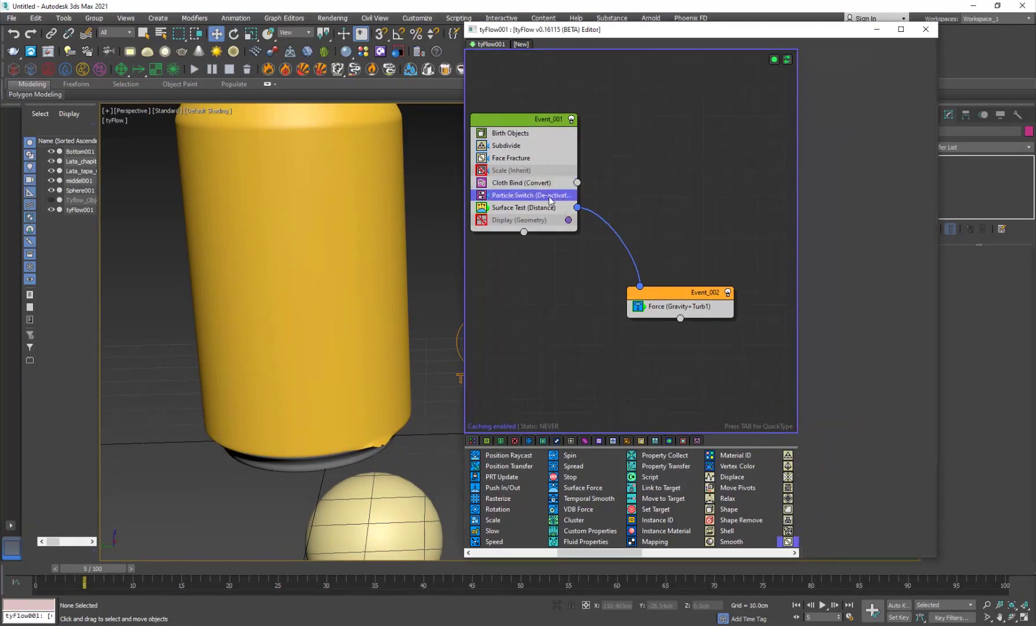
left_click(601, 336)
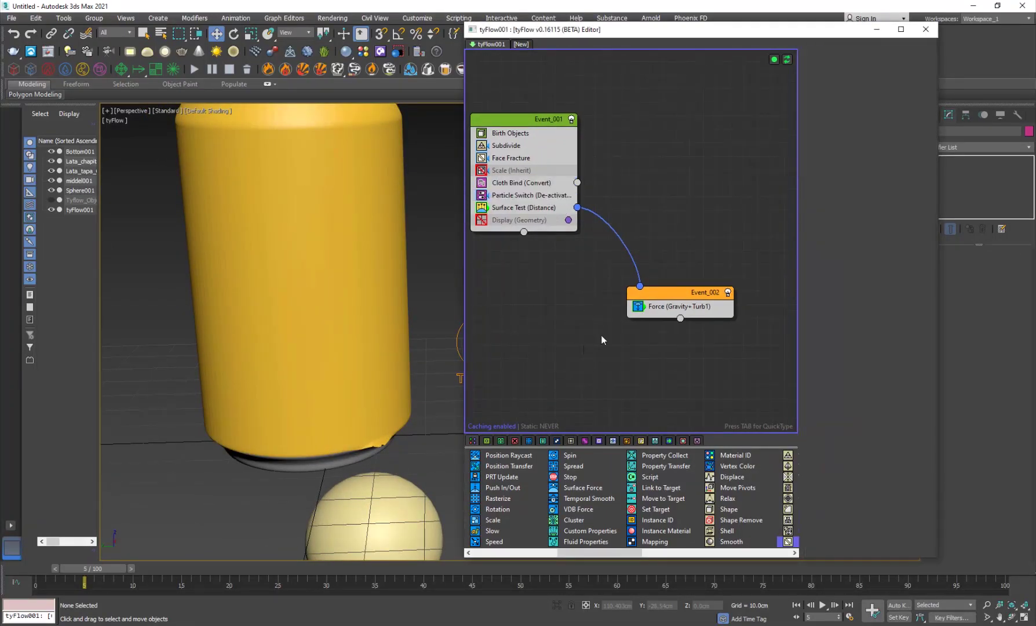
left_click(681, 295)
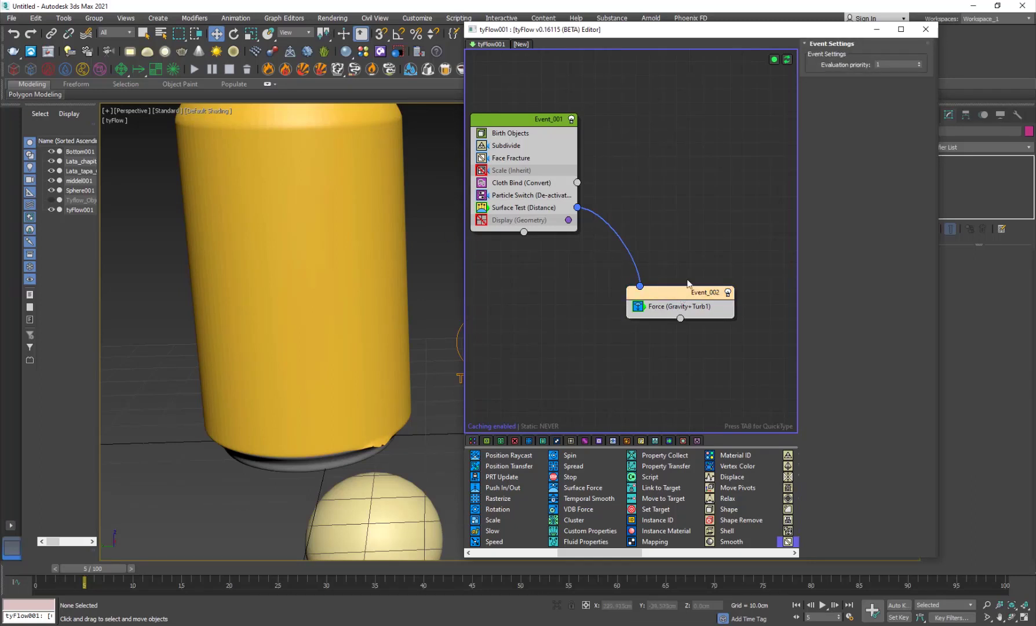
key("Tab")
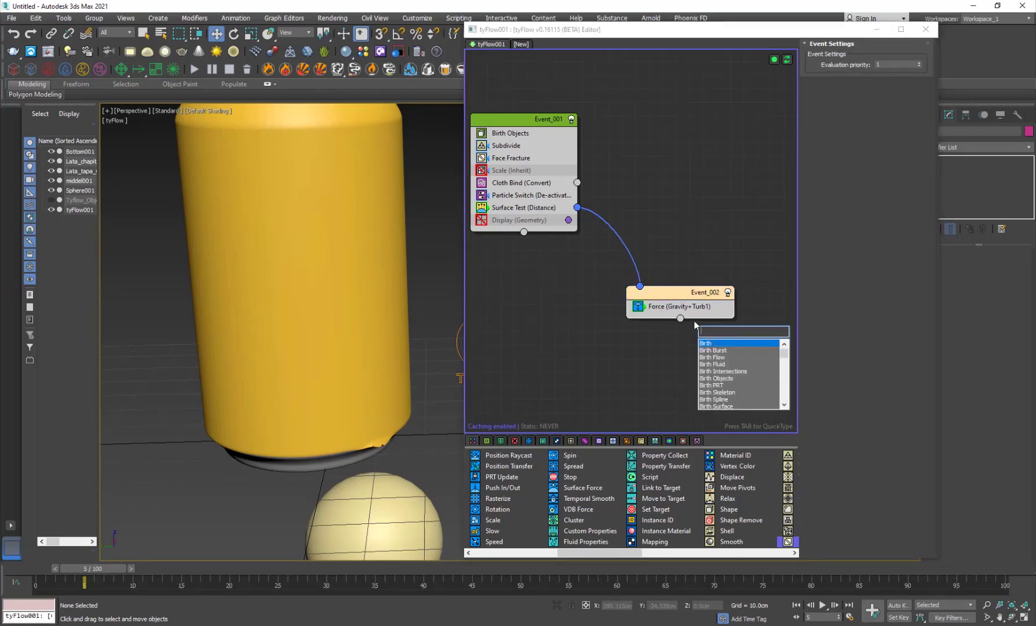
type("particle")
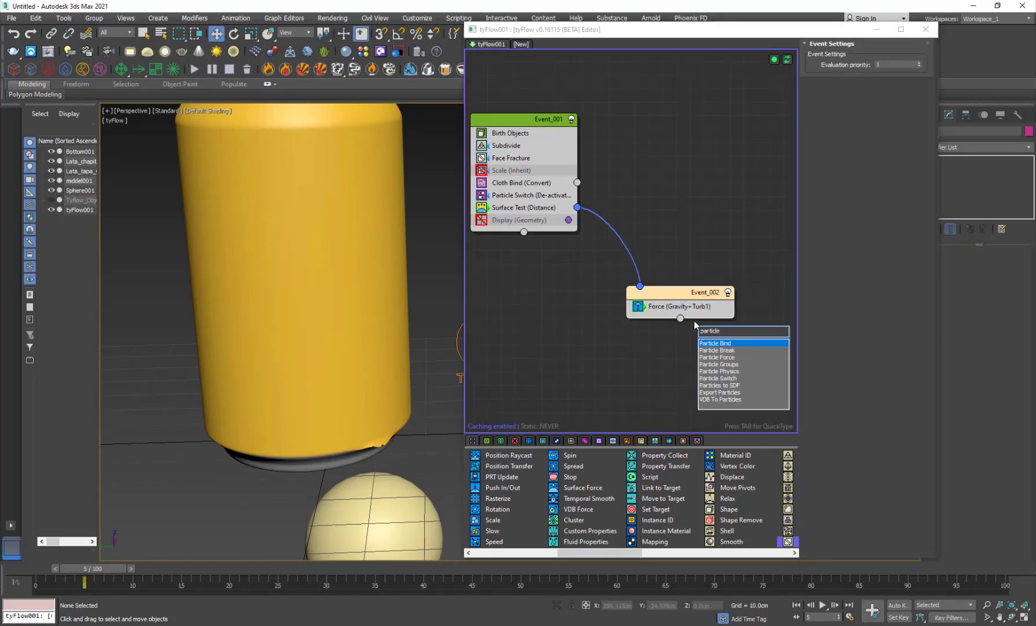
key("Down")
key("Down")
key("Down")
key("Down")
key("Down")
key("Return")
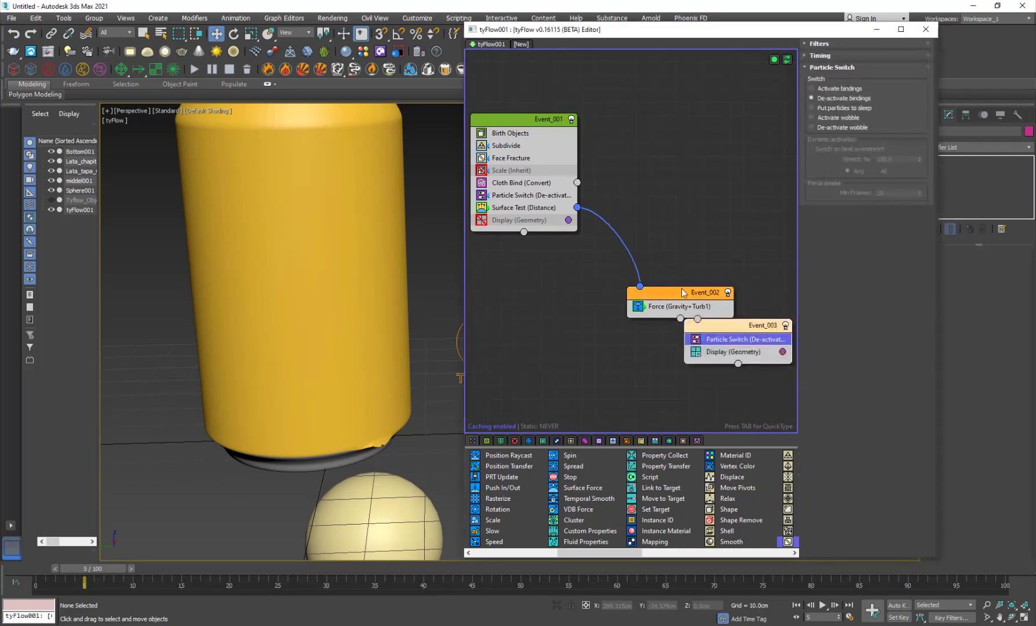
left_click_drag(732, 341, 712, 311)
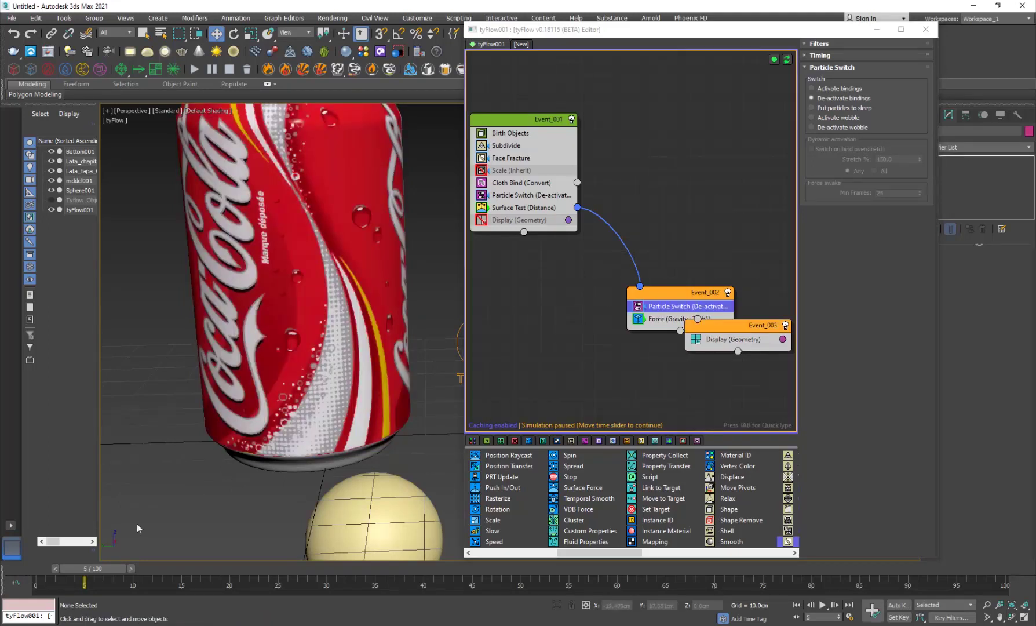
Delete the leftover Event_003 at frame 0 and set Event_002's Particle Switch to Activate bindings.
left_click(25, 575)
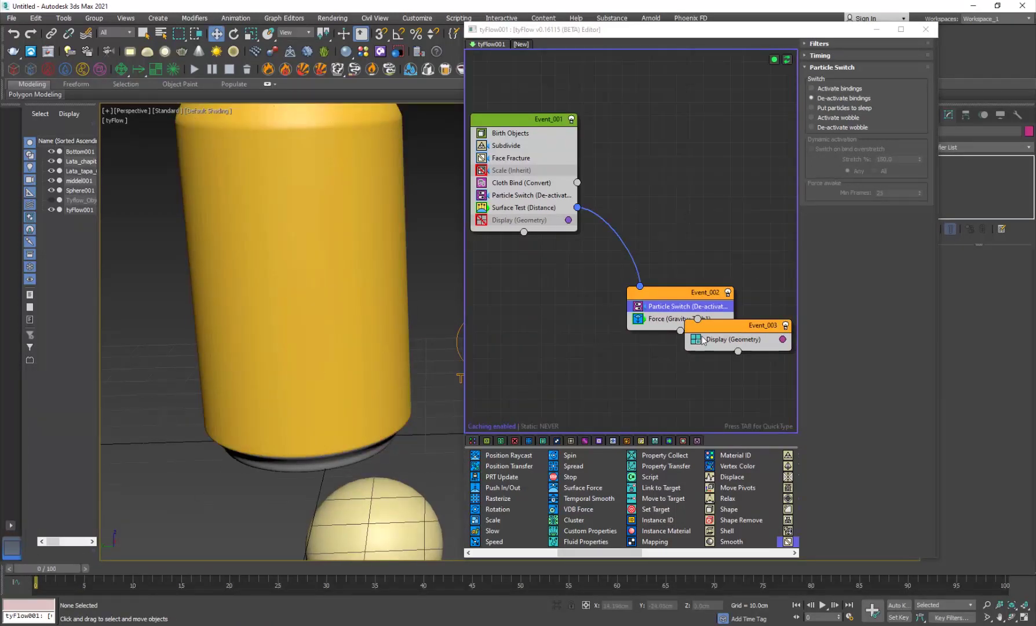
left_click(714, 329)
key("Delete")
left_click(700, 309)
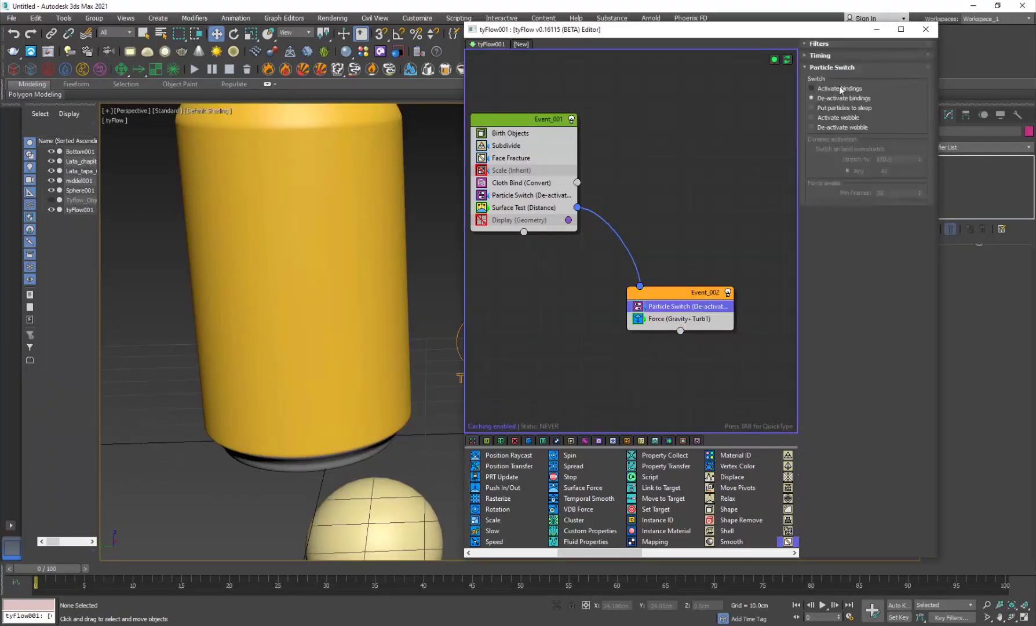
left_click(838, 90)
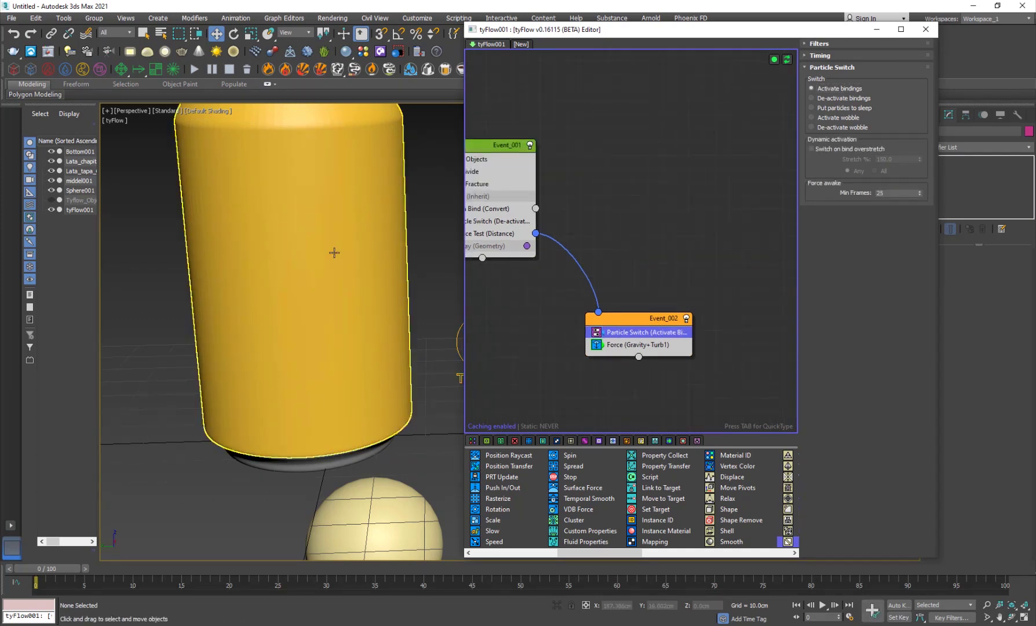
Disable Event_001 to expose the can body and add a Collision operator to Event_002.
middle_click_drag(531, 288, 572, 295)
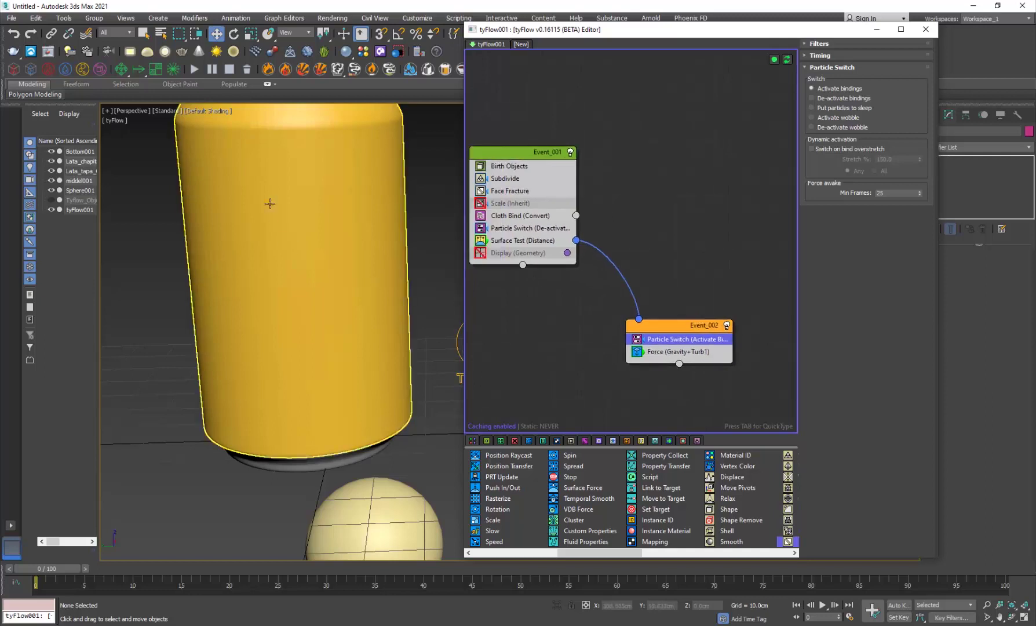
left_click(571, 151)
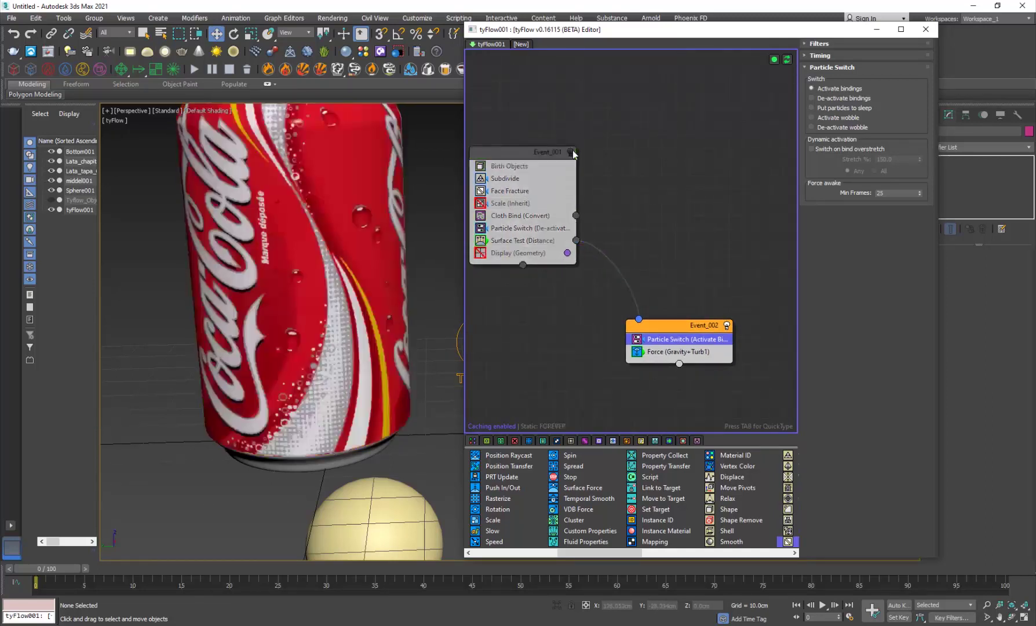
left_click(360, 265)
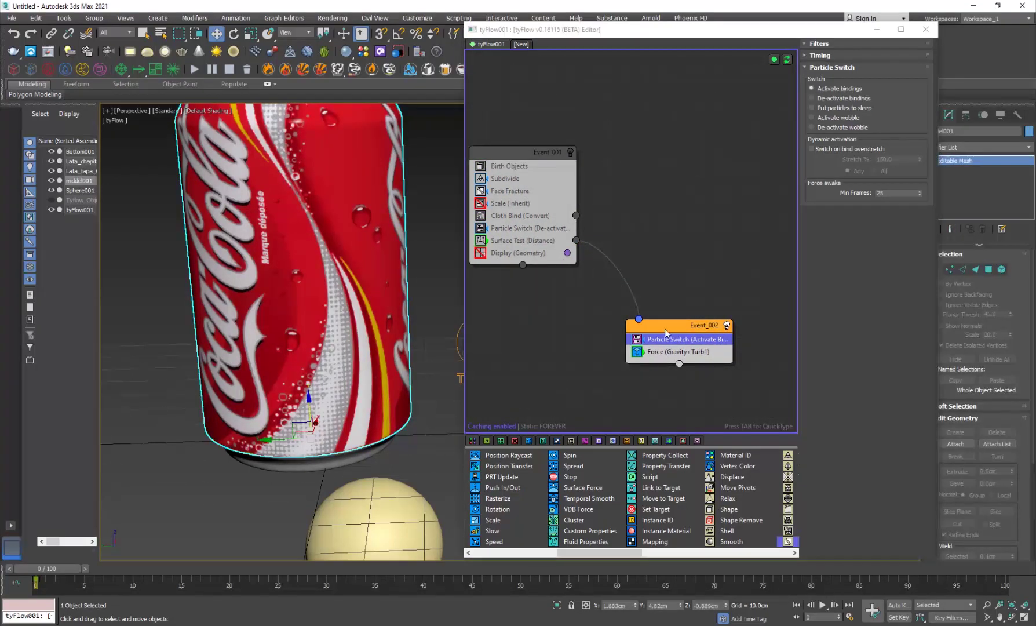
key("Tab")
type("coll")
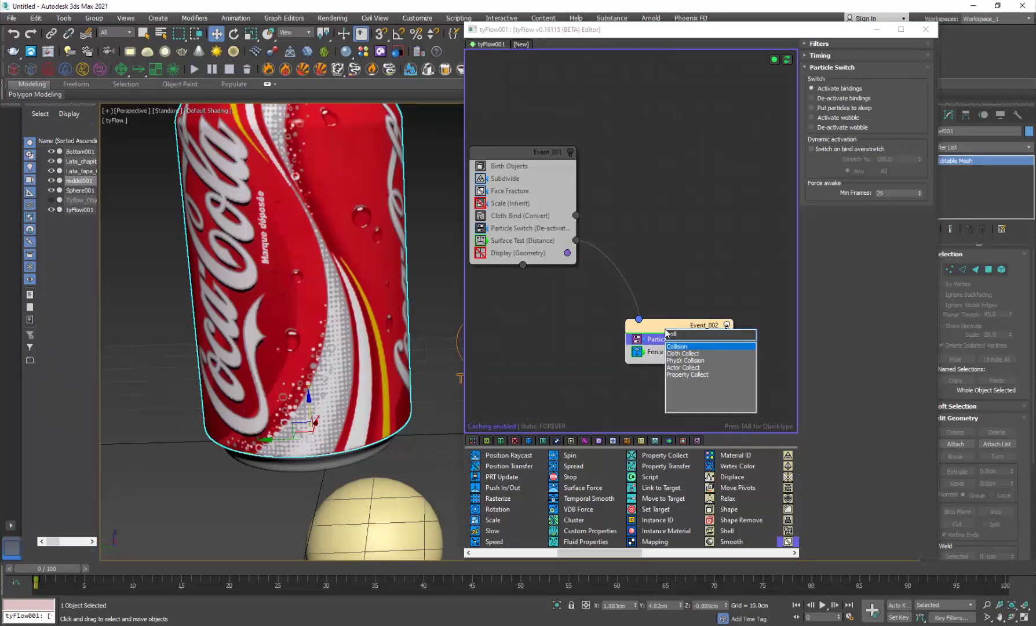
key("Return")
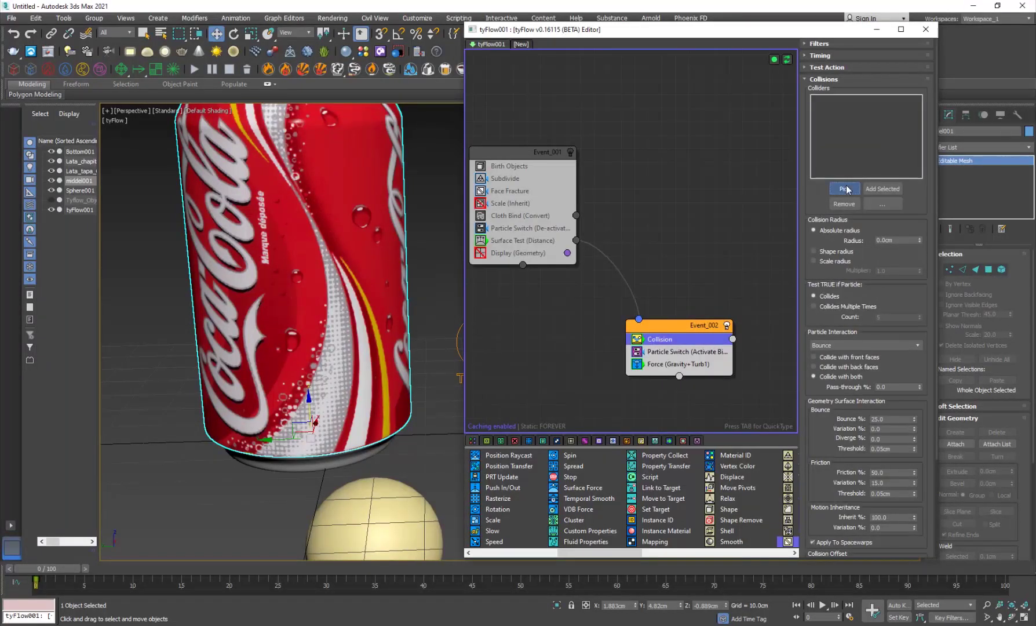
Assign middel001 as the collider, placing Collision directly below Particle Switch and re-enabling Event_001.
left_click(844, 188)
left_click(392, 270)
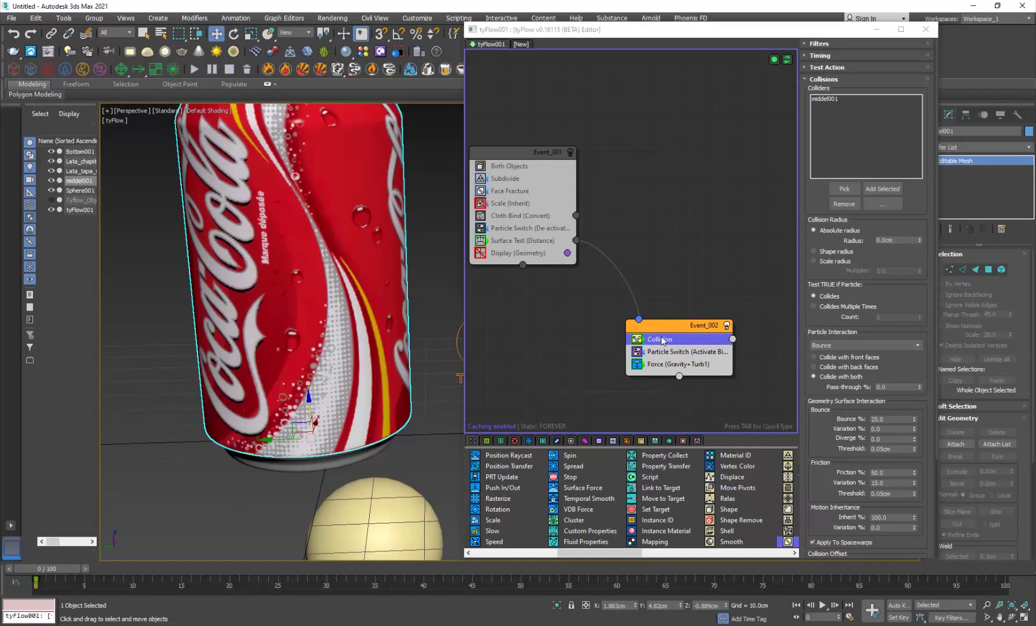
left_click_drag(663, 340, 666, 356)
left_click(574, 353)
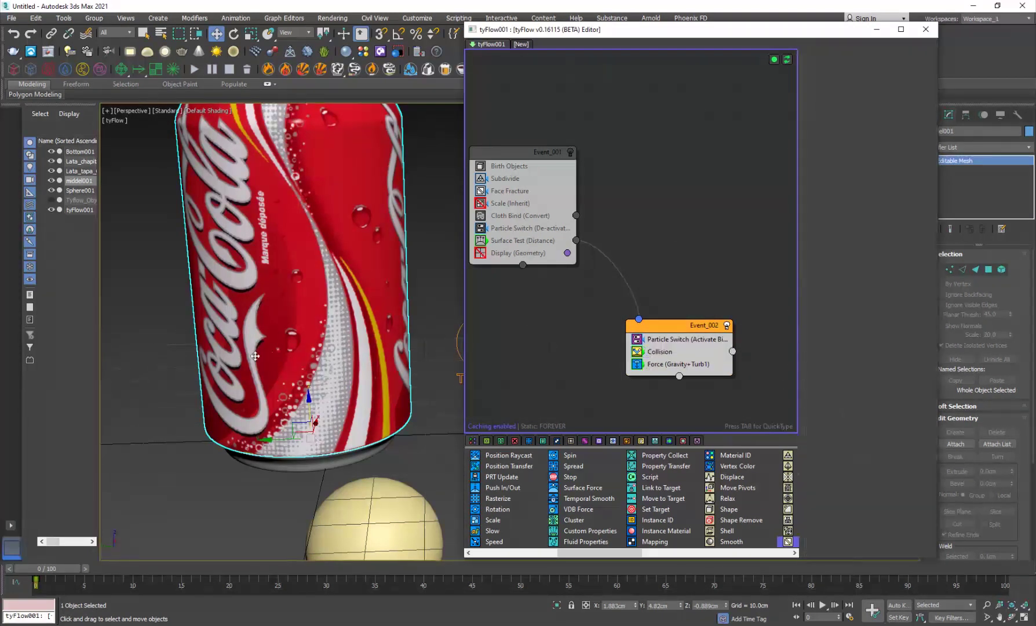
left_click(571, 152)
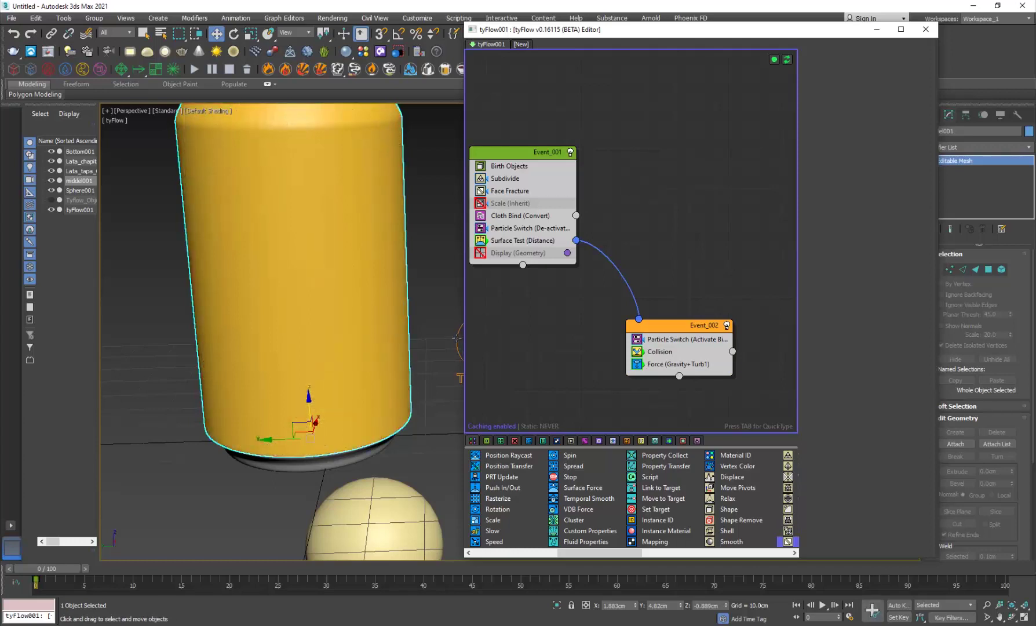
Toggle the flow to render only and back to fully enabled, and play the animation to check the simulation.
right_click(671, 201)
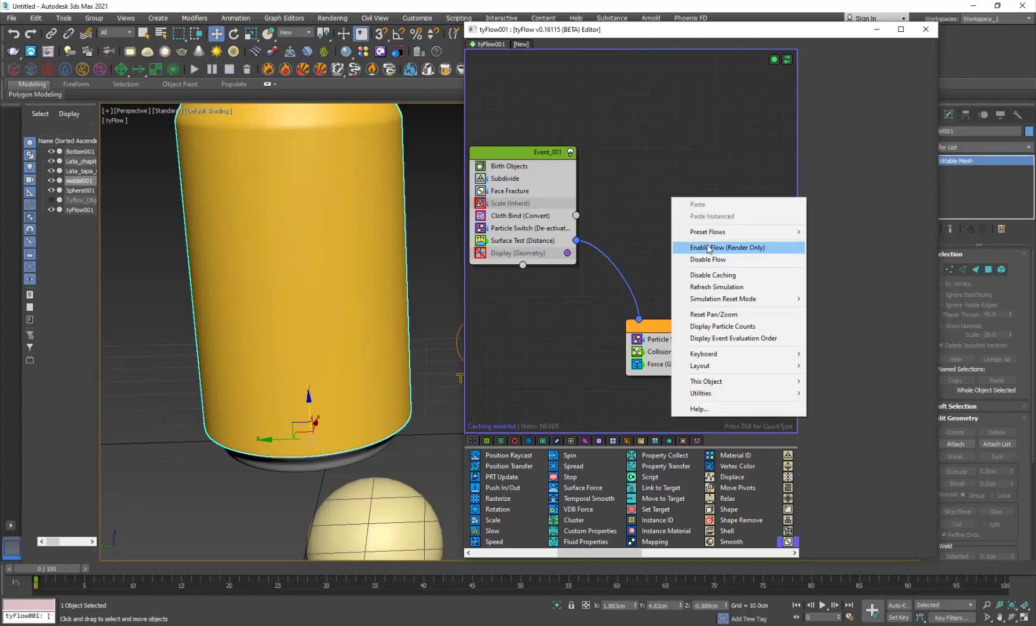
left_click(707, 248)
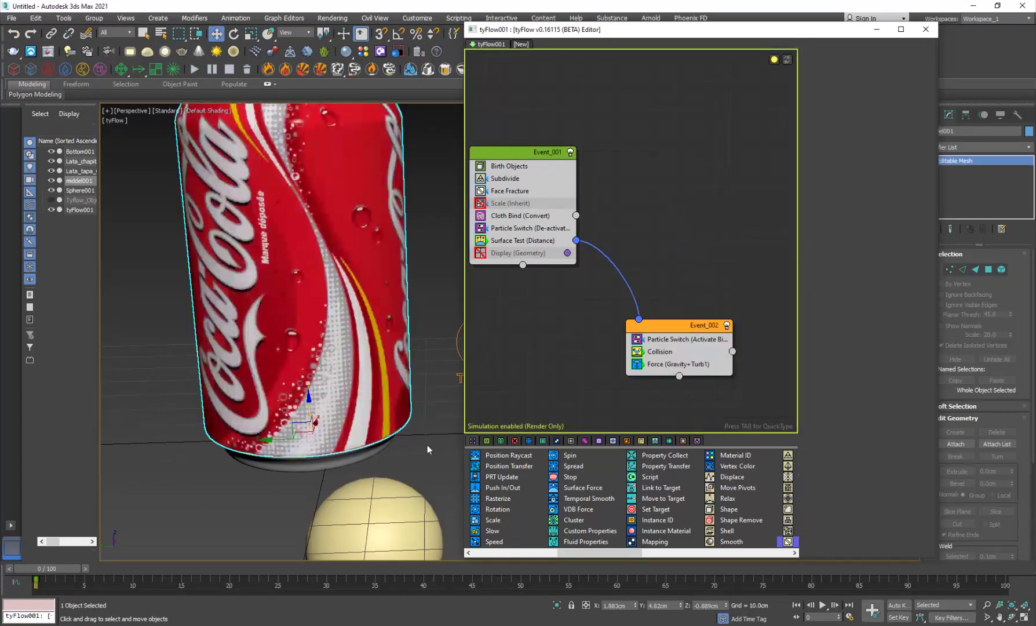
right_click(658, 138)
left_click(694, 187)
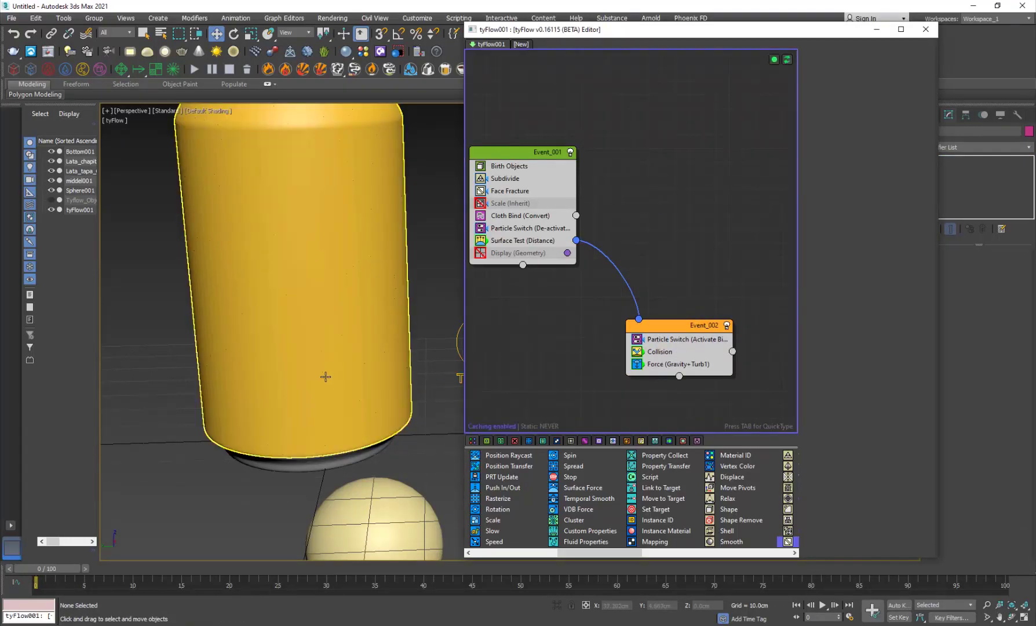
middle_click_drag(430, 436, 419, 436)
key("/")
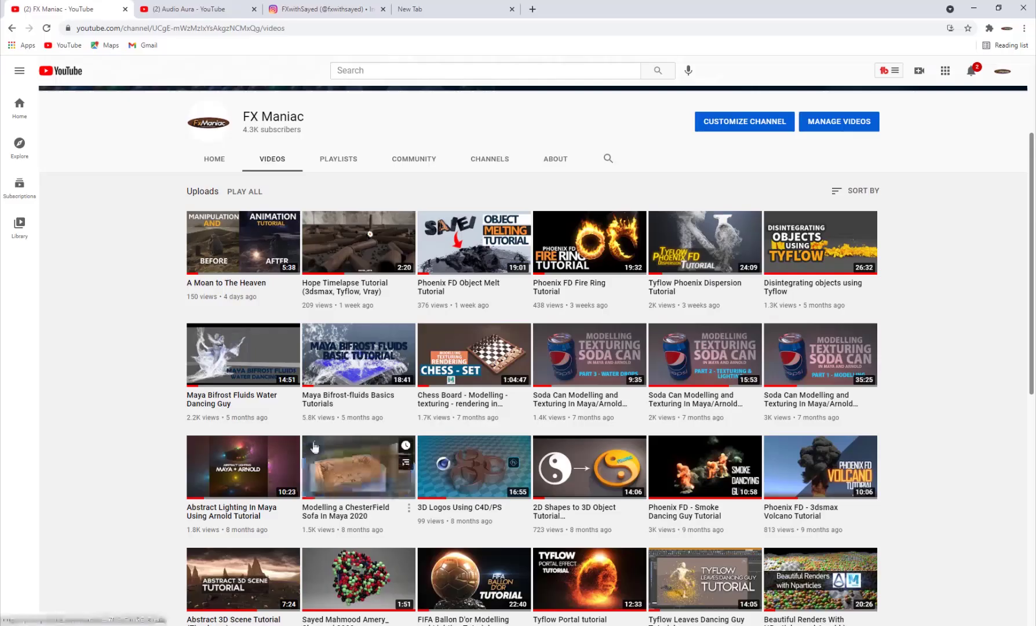
Switch to the browser and look through the FX Maniac and Audio Aura YouTube channel pages.
scroll(263, 368, "up", 3)
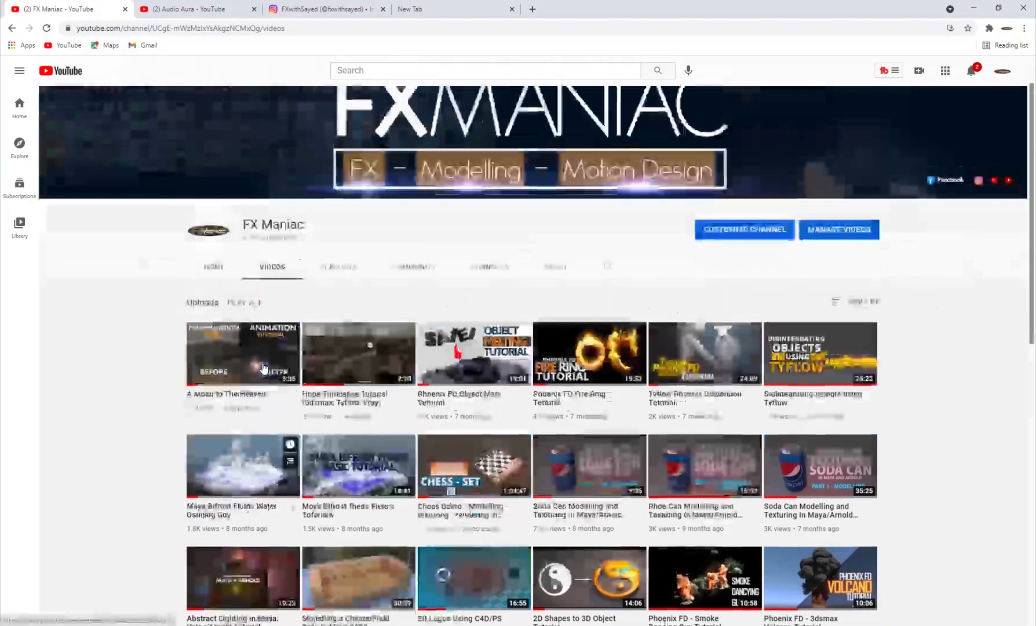
scroll(232, 338, "down", 4)
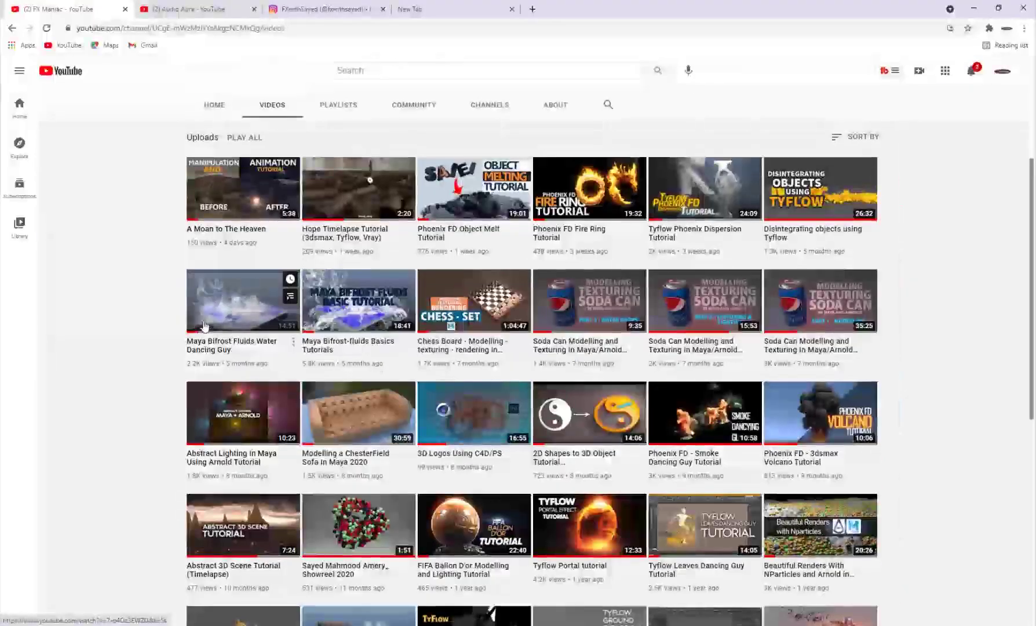
scroll(162, 165, "up", 4)
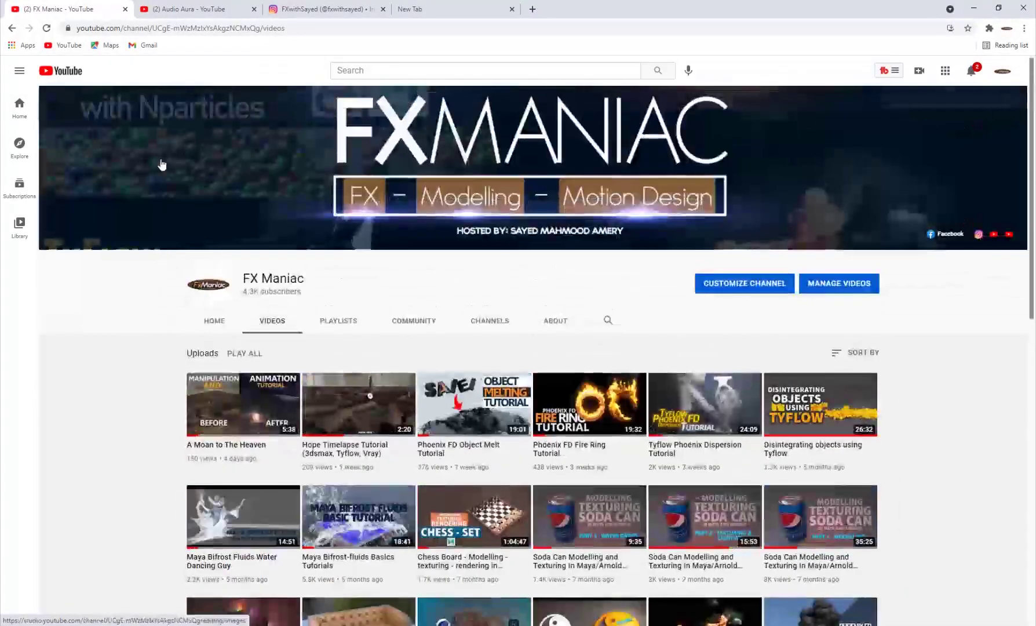
left_click(184, 9)
scroll(367, 352, "up", 3)
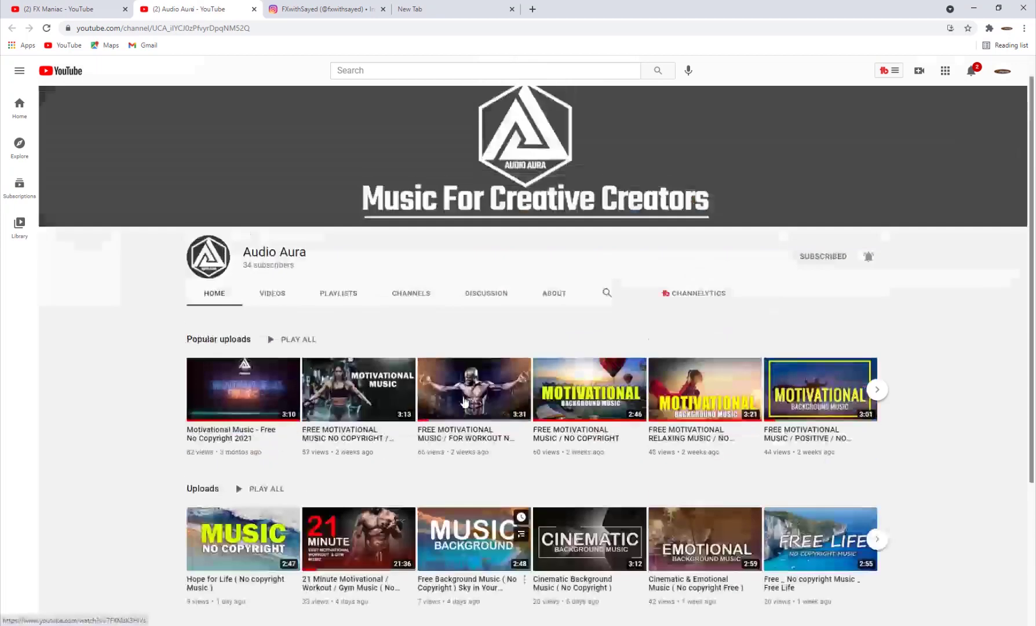
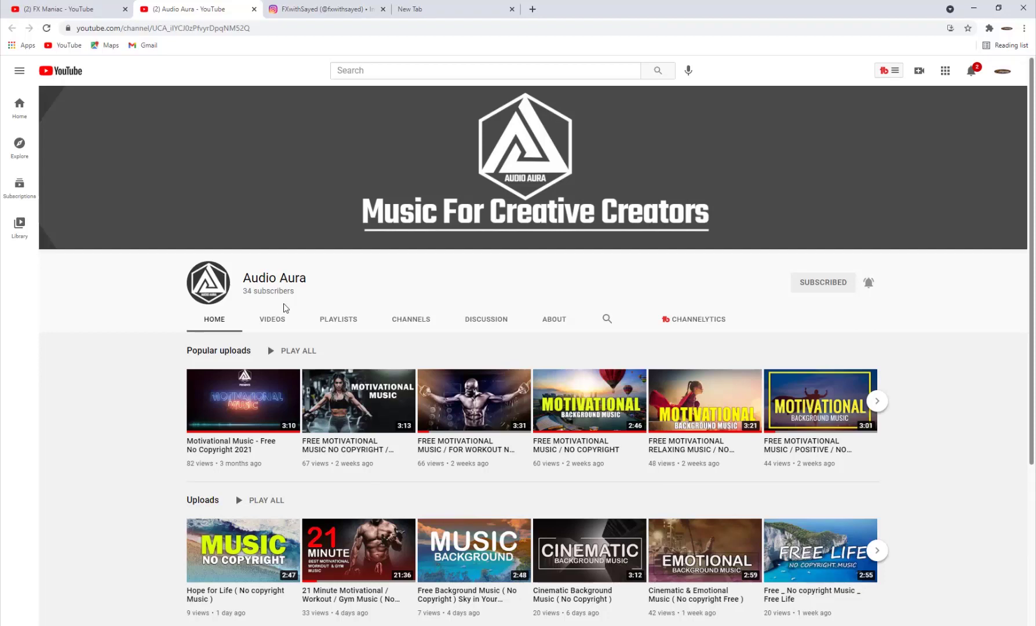
scroll(322, 410, "down", 3)
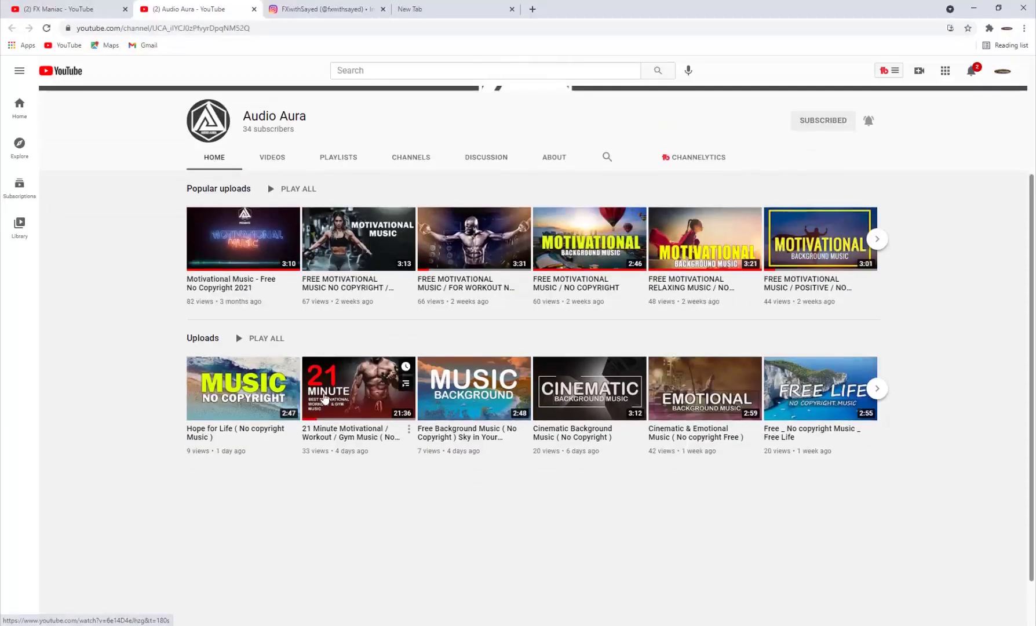
scroll(325, 398, "up", 3)
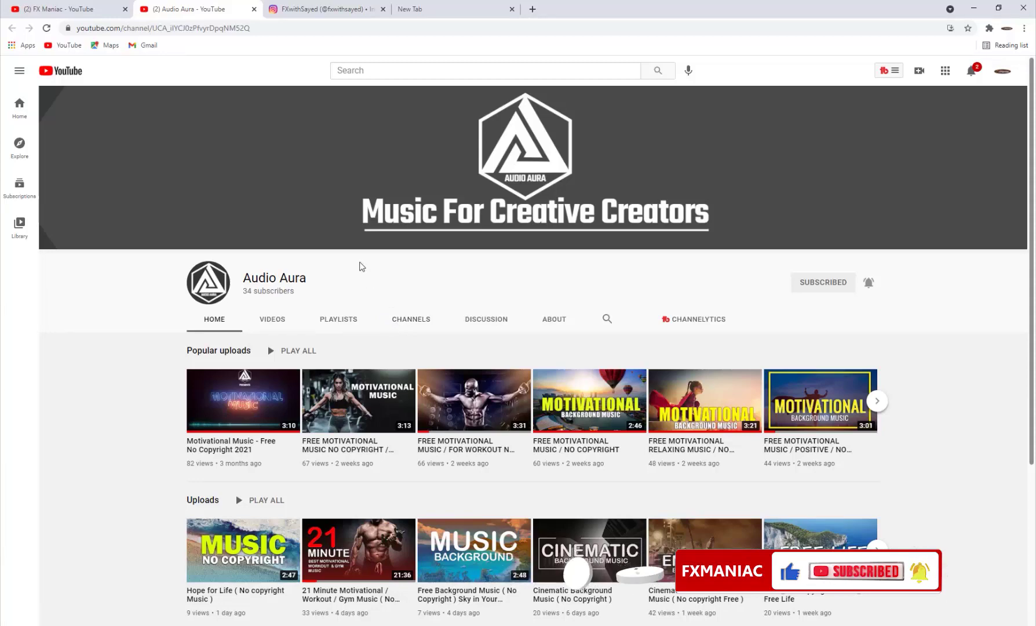
Open the creator's Instagram profile and look through the FX posts.
left_click(325, 8)
scroll(498, 394, "down", 2)
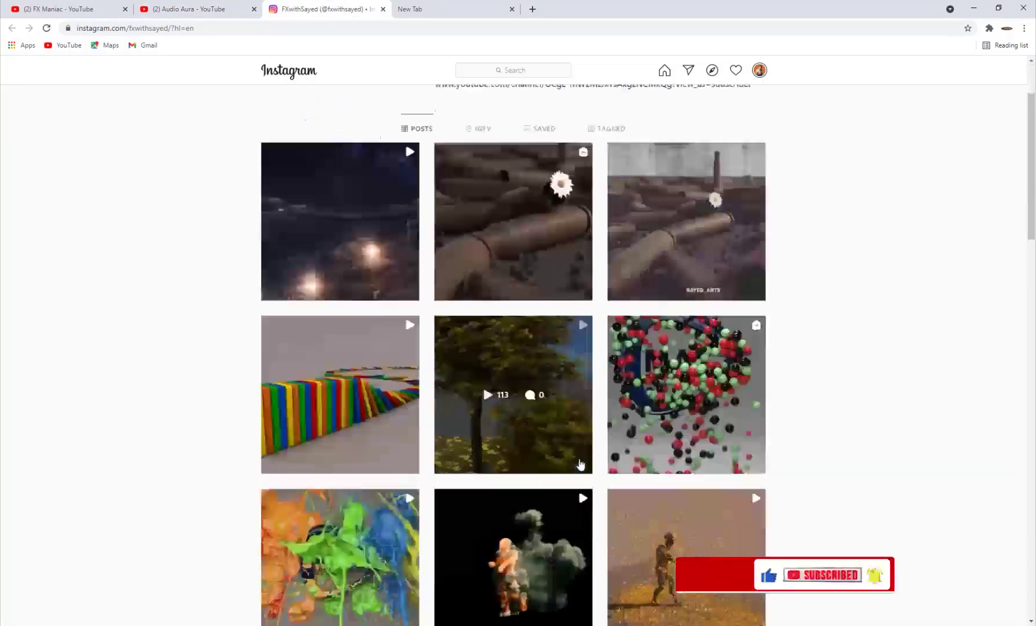
scroll(406, 347, "up", 2)
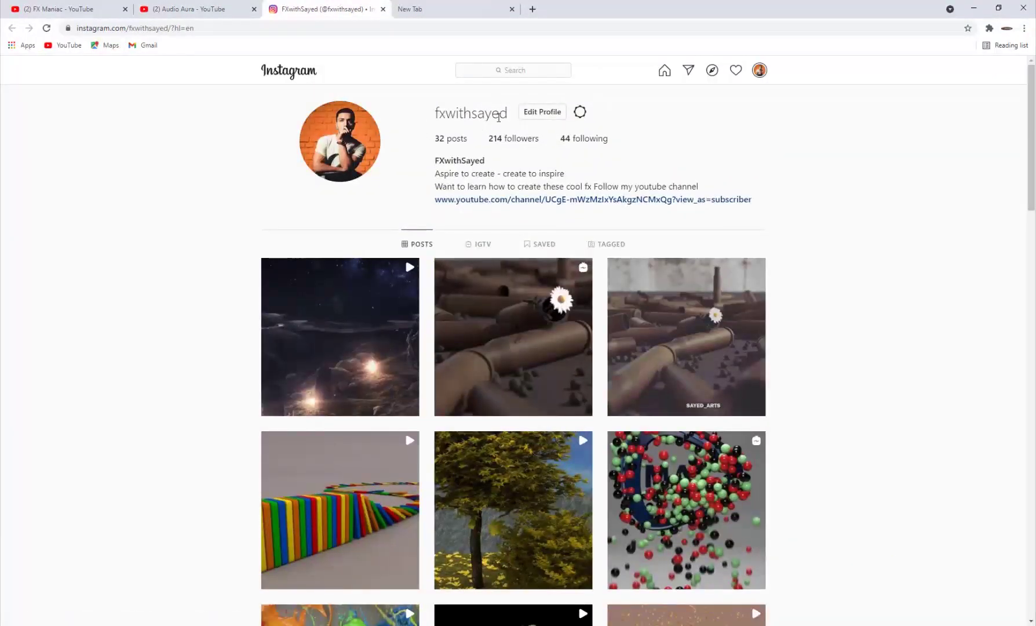
left_click(447, 132)
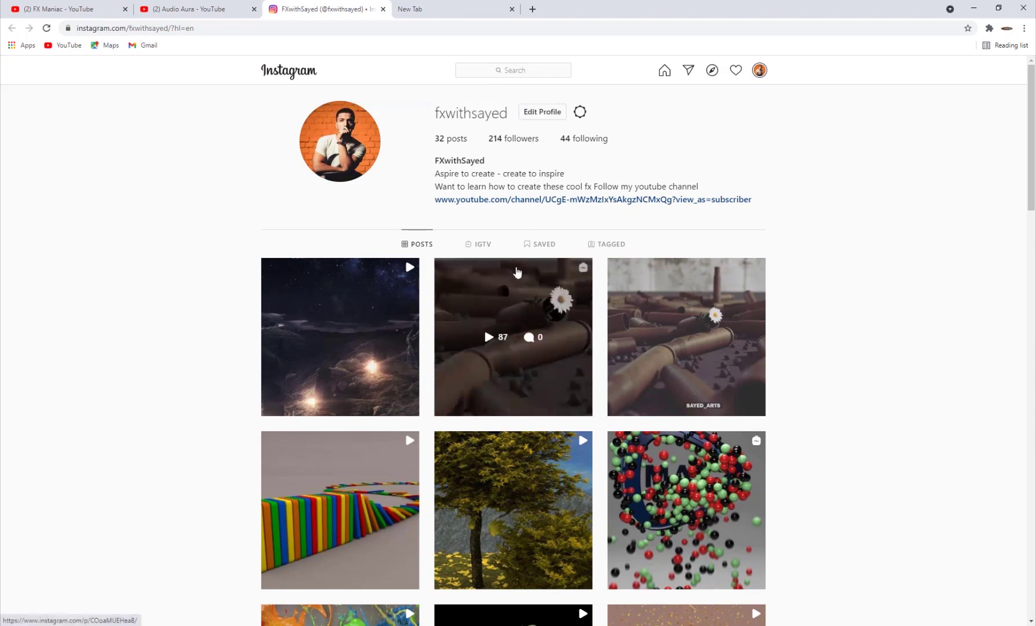
scroll(484, 326, "down", 3)
scroll(481, 343, "up", 2)
scroll(481, 343, "down", 18)
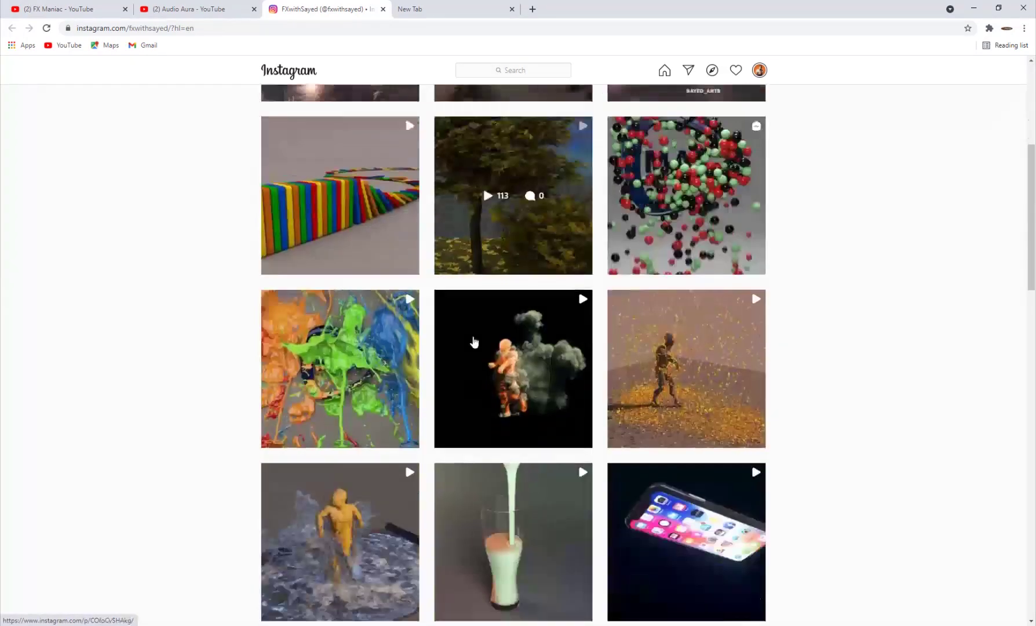
scroll(473, 348, "down", 5)
scroll(473, 348, "up", 5)
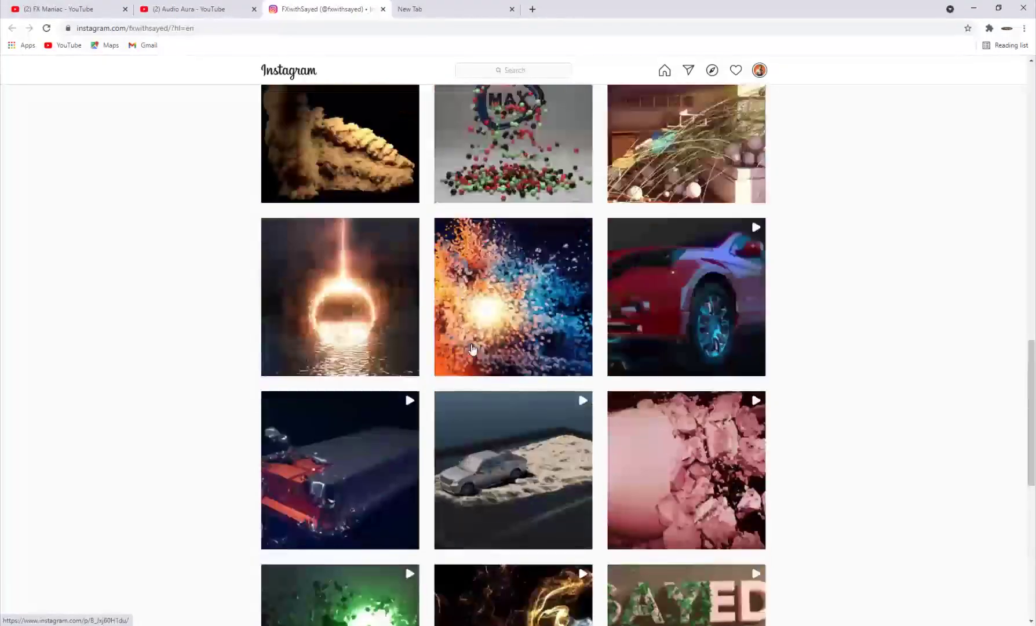
scroll(503, 312, "up", 6)
scroll(504, 311, "up", 6)
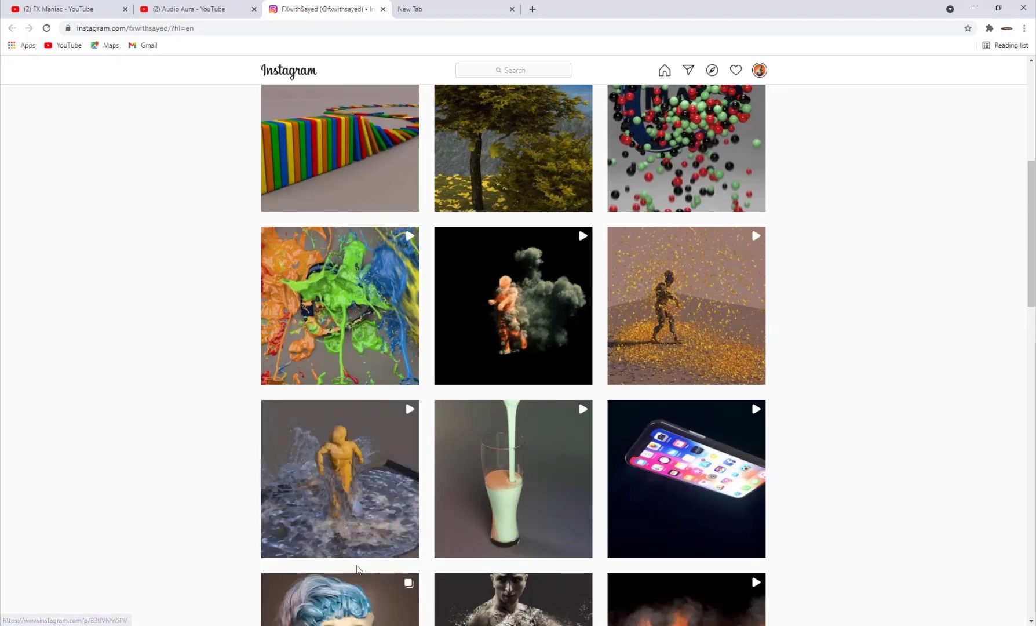
Switch back to 3ds Max, set Sphere001 to display as a box, and scrub the animation to frame 33.
key("alt+Tab")
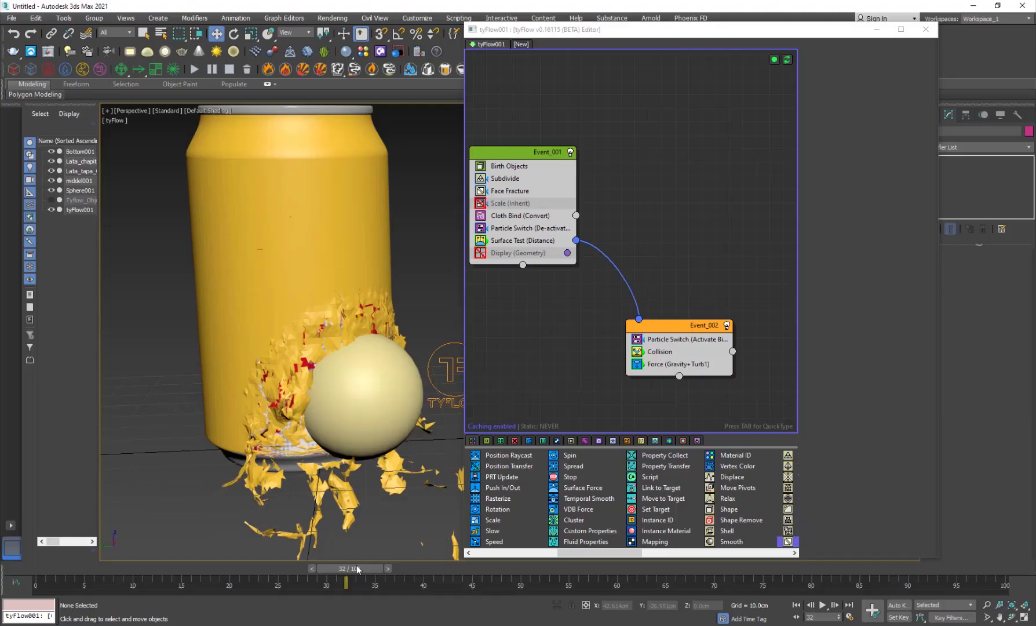
left_click_drag(179, 568, 424, 541)
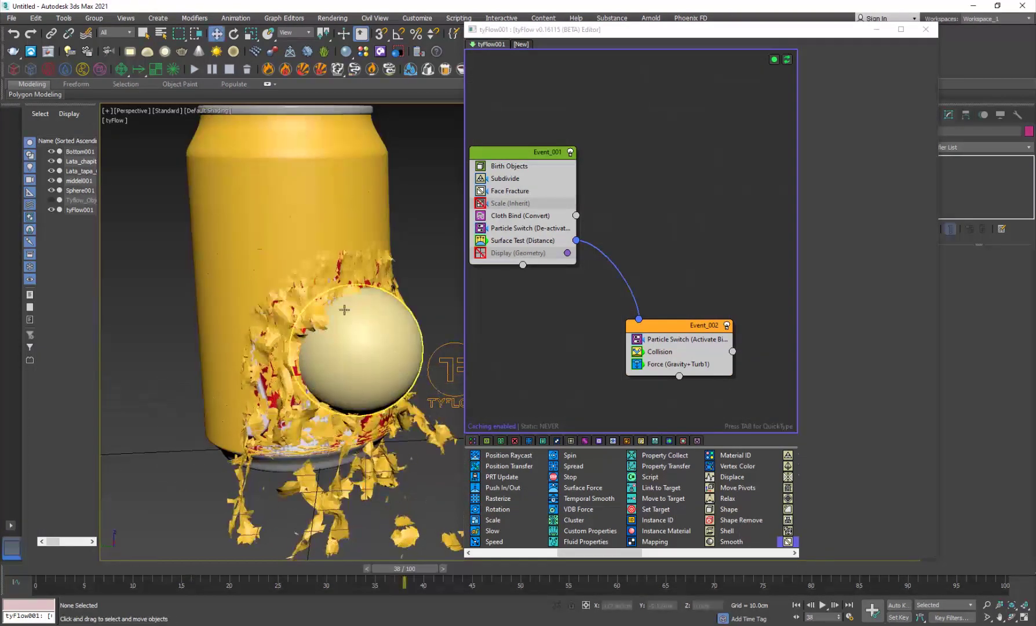
scroll(323, 275, "up", 3)
scroll(342, 273, "down", 3)
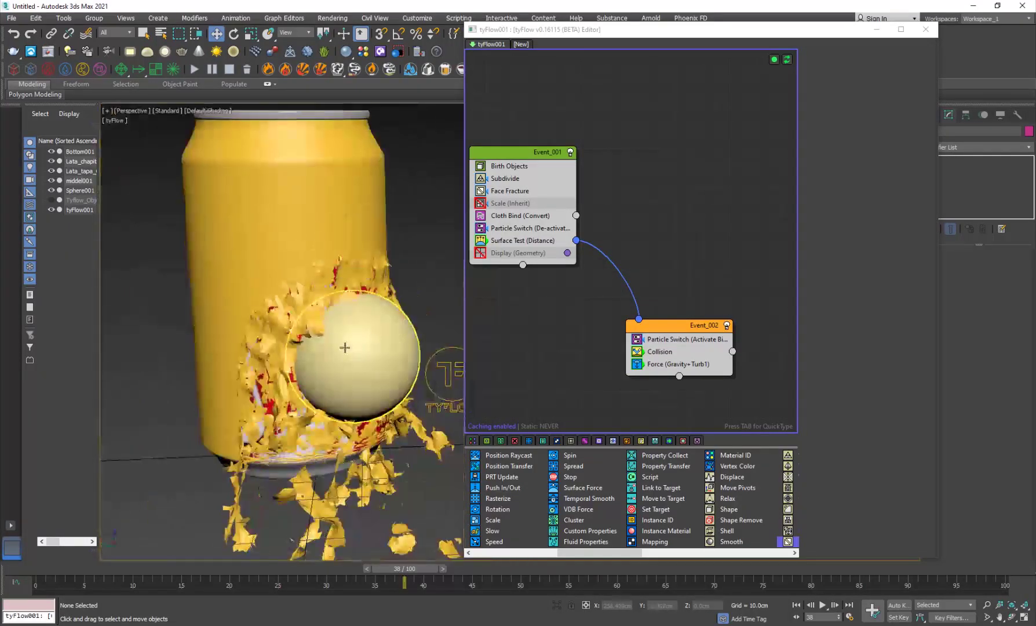
left_click(346, 350)
right_click(353, 353)
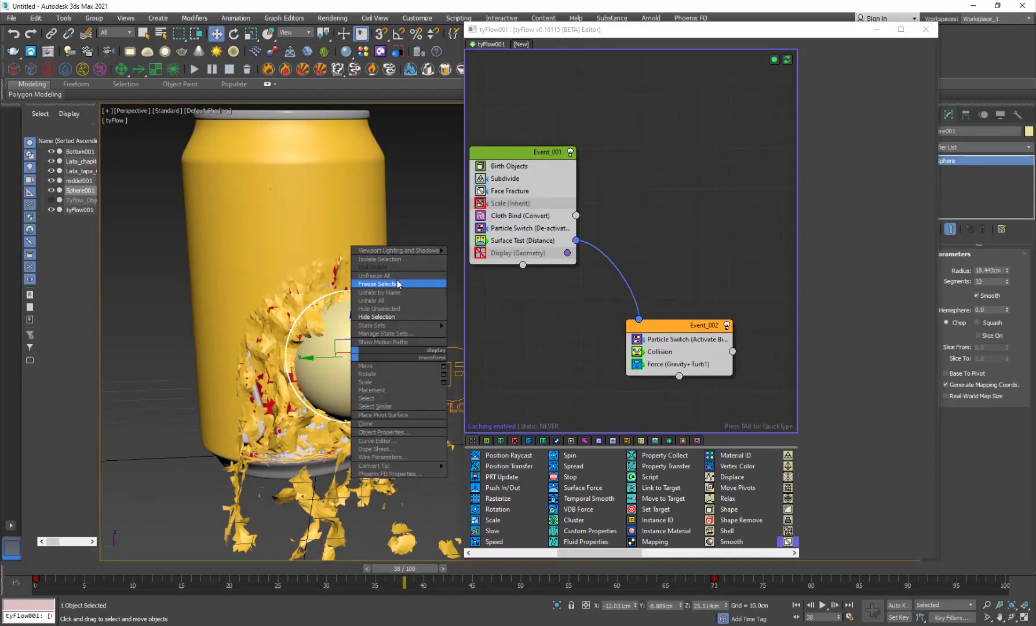
left_click(394, 432)
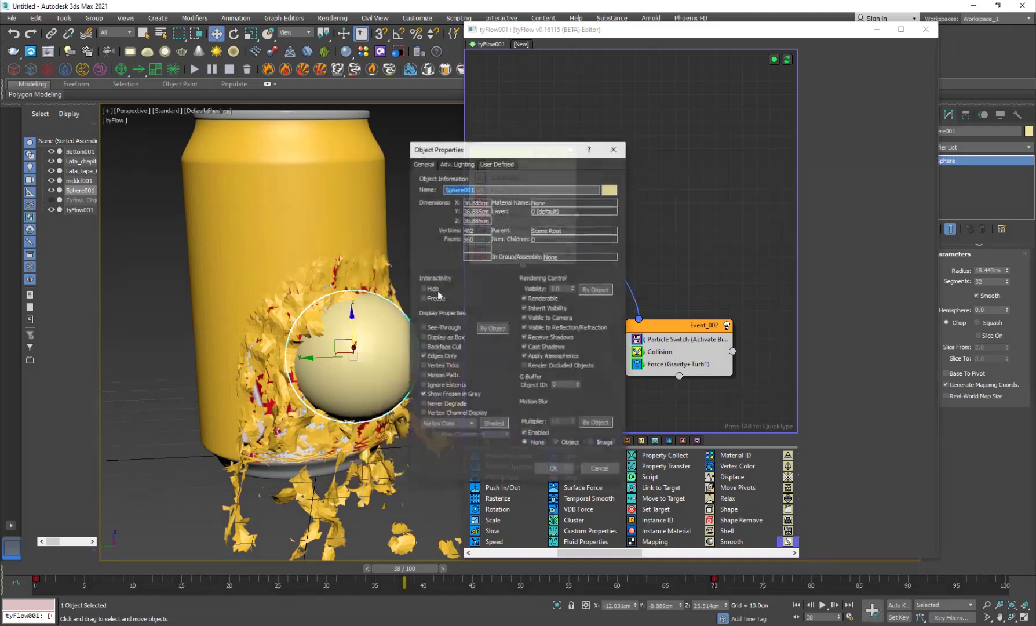
left_click(444, 339)
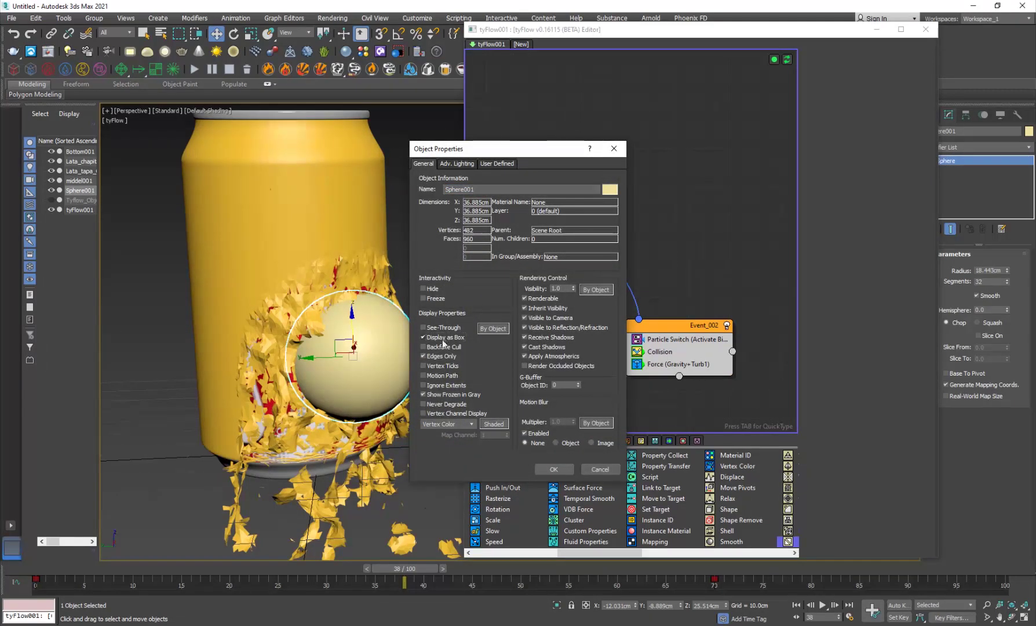
left_click(553, 470)
left_click(420, 201)
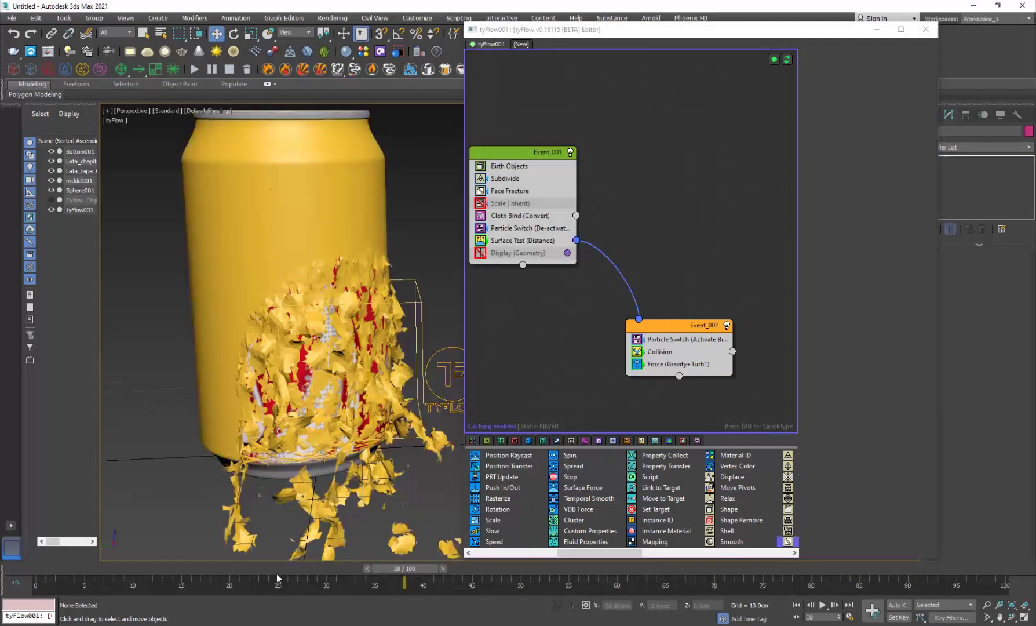
left_click_drag(276, 577, 369, 559)
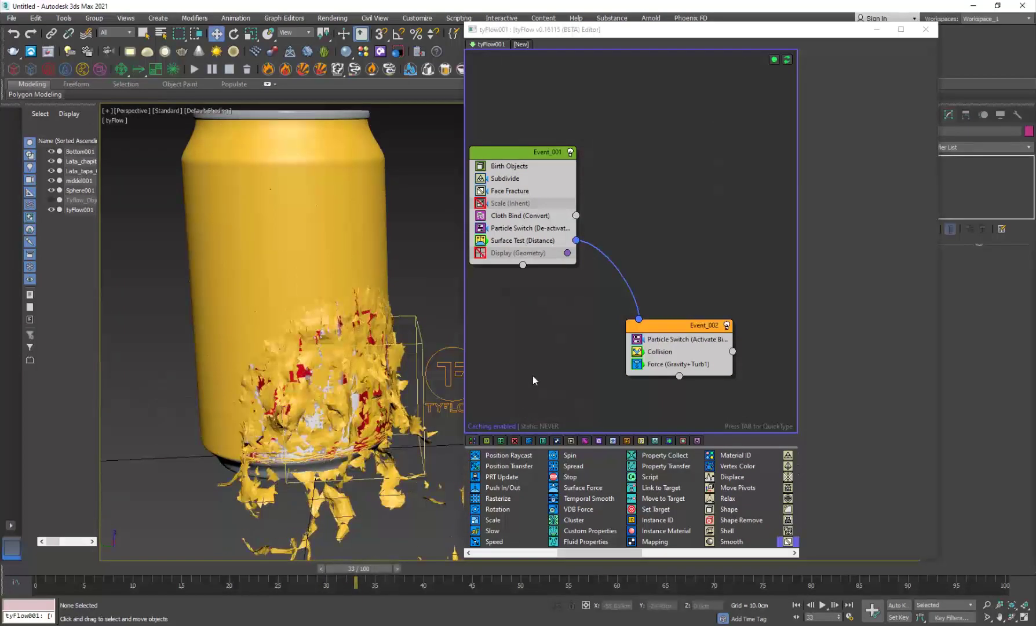
Review the settings of both Particle Switch operators, the Surface Test in Event_001 and the Collision in Event_002.
middle_click_drag(548, 332, 560, 287)
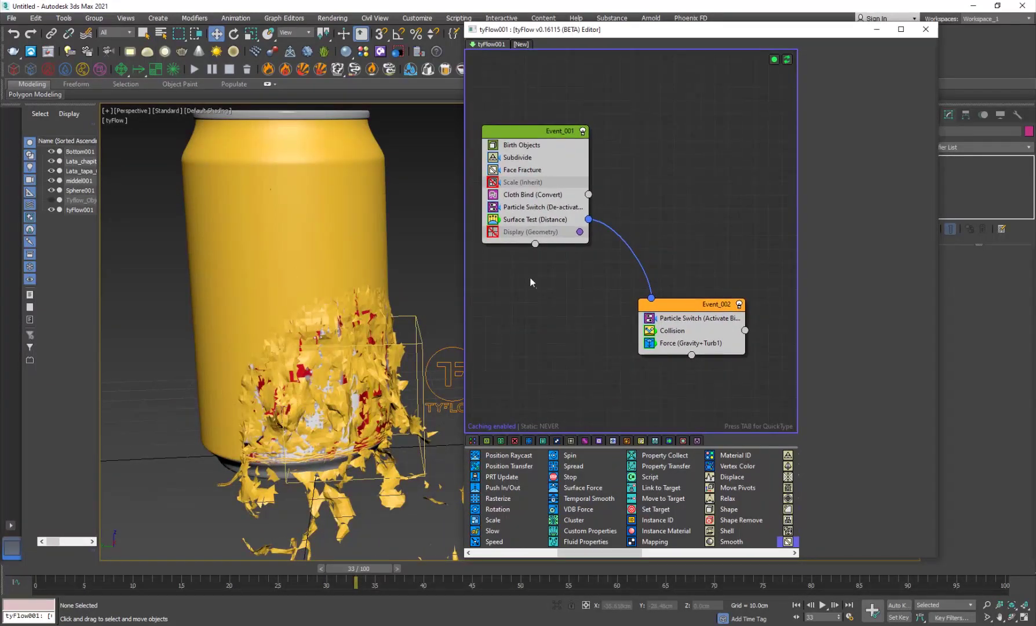
left_click(544, 207)
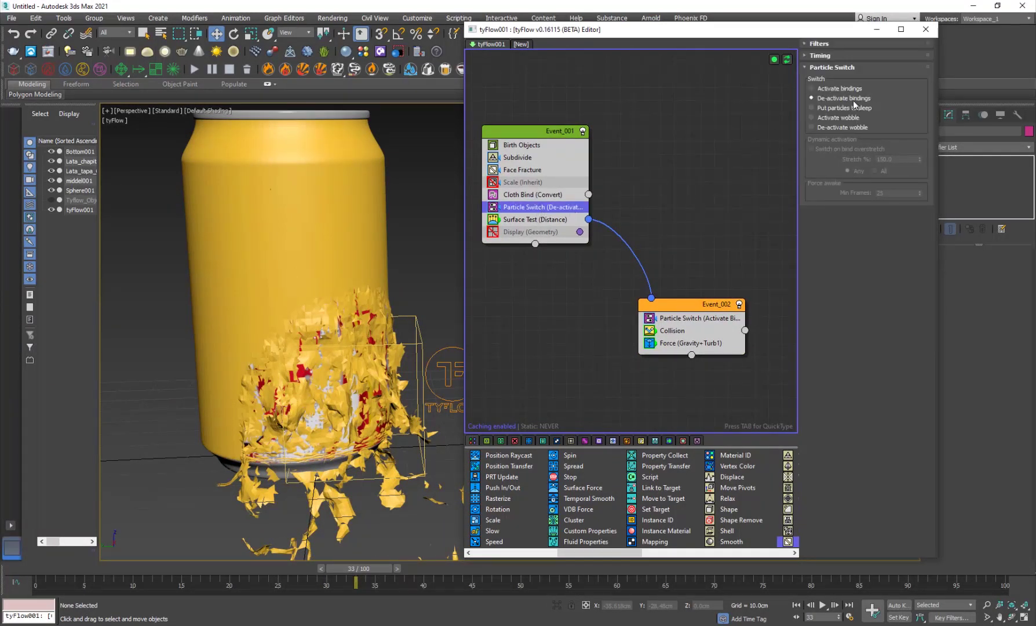
left_click(539, 221)
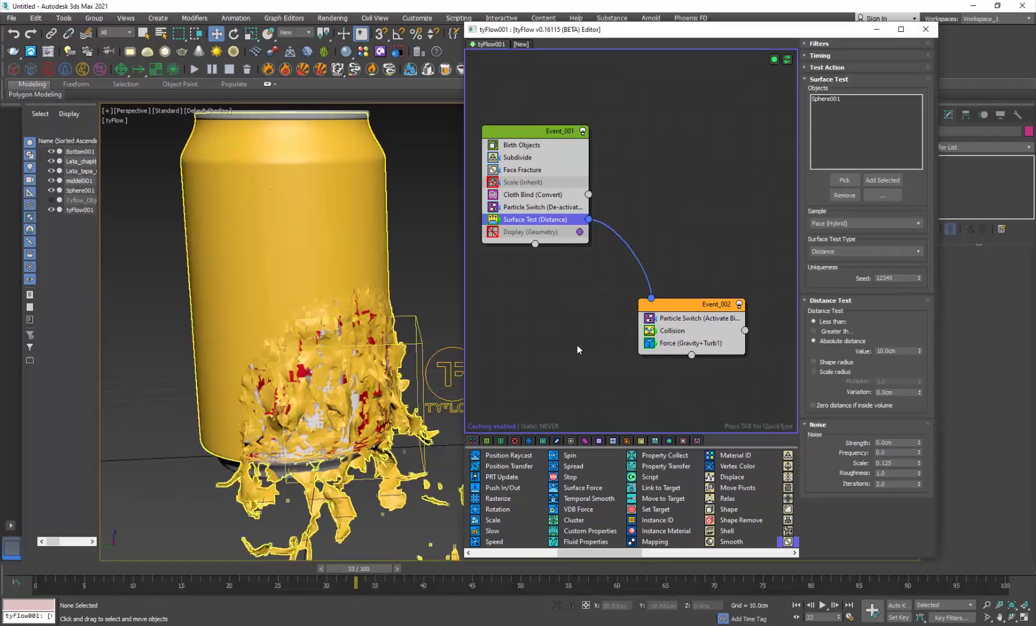
left_click(688, 318)
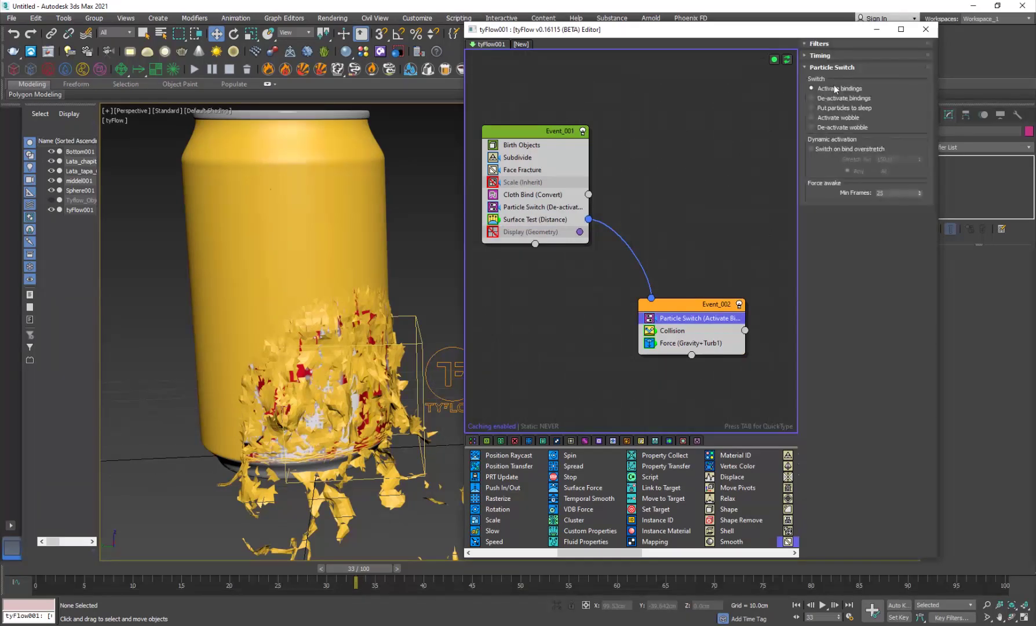
left_click(675, 332)
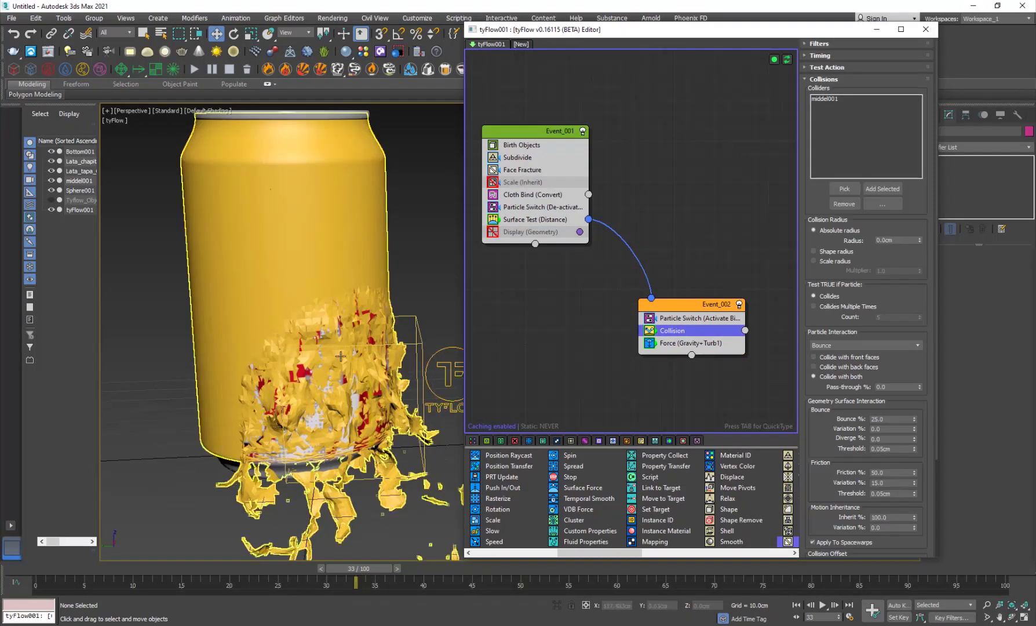
Scrub to frame 38 and examine the peeled cloth pieces on the can up close.
left_click_drag(264, 568, 412, 543)
middle_click_drag(346, 454, 255, 532, "alt")
scroll(313, 504, "up", 5)
middle_click_drag(269, 356, 324, 369, "alt")
scroll(249, 359, "down", 5)
scroll(290, 348, "up", 3)
scroll(325, 365, "up", 5)
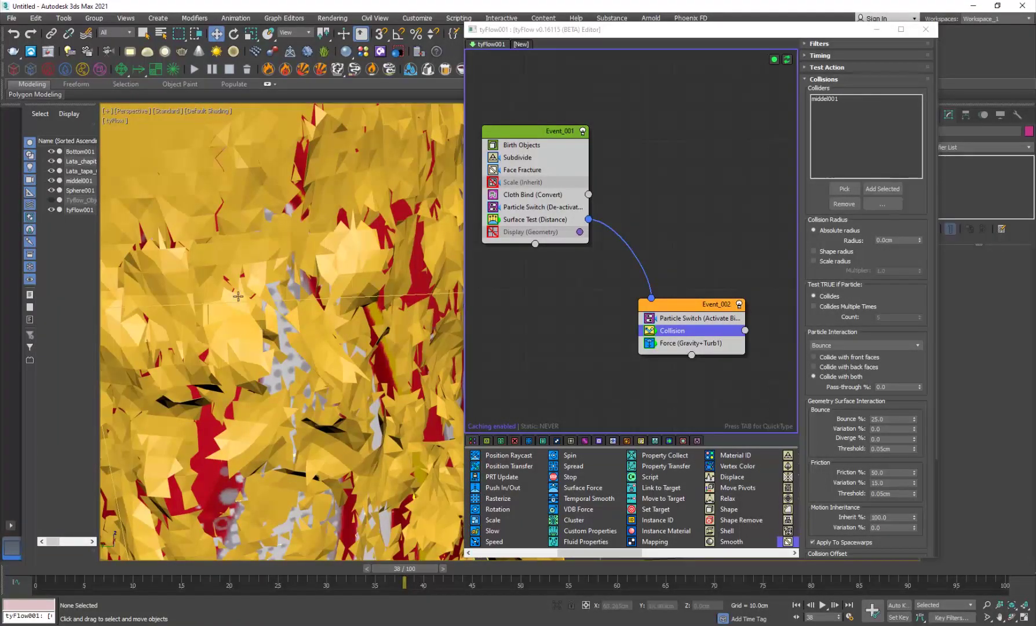
scroll(351, 251, "down", 2)
Review the Subdivide and Face Fracture settings in Event_001 and the Force settings in Event_002 alongside the peeling pieces.
left_click(518, 158)
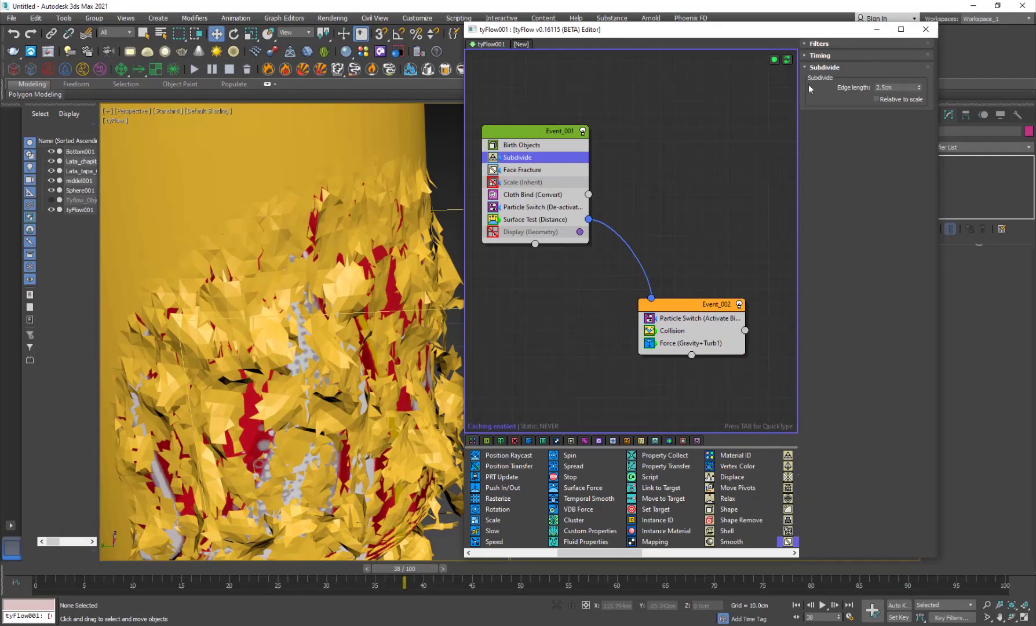
left_click(542, 169)
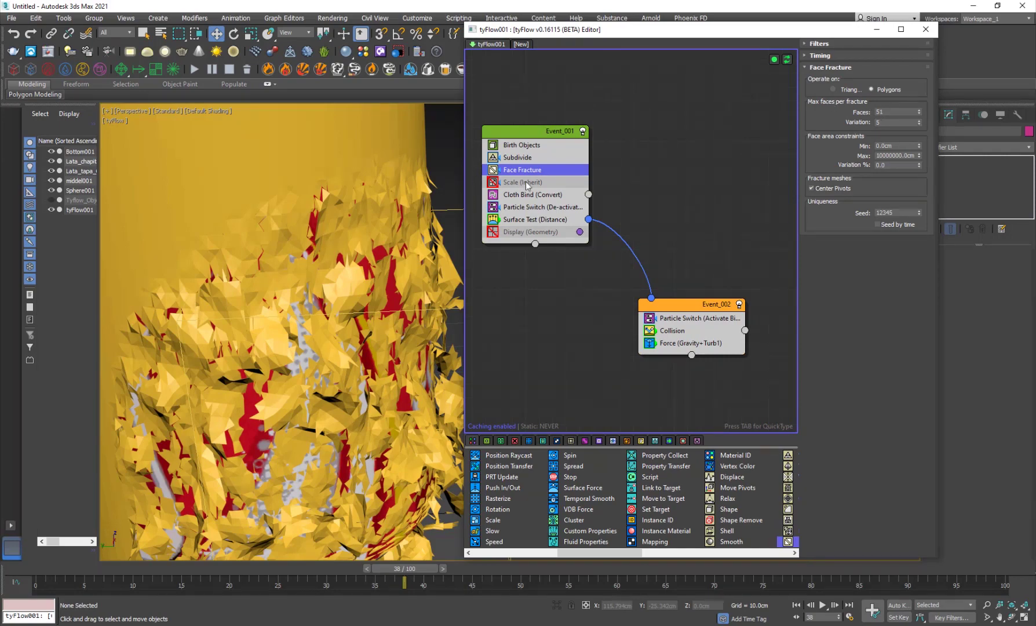
scroll(352, 266, "down", 4)
scroll(364, 302, "up", 3)
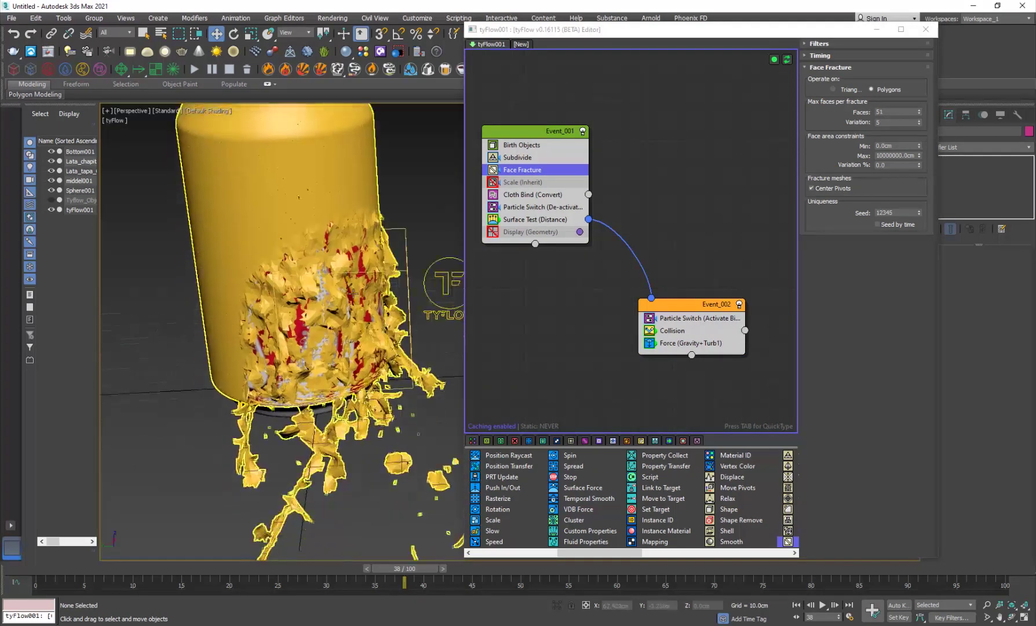
scroll(363, 302, "up", 2)
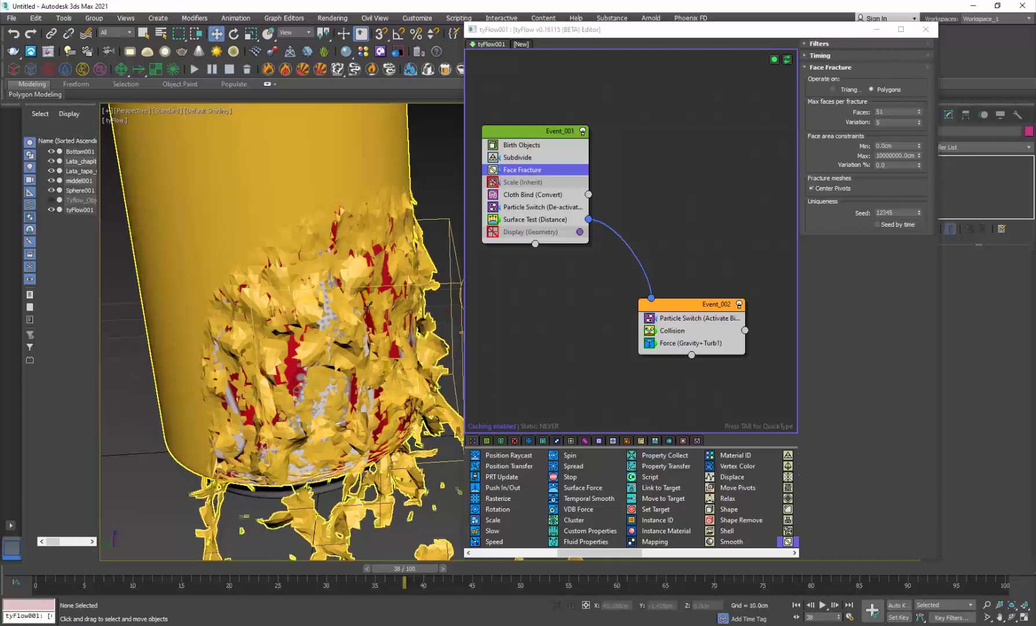
left_click(690, 343)
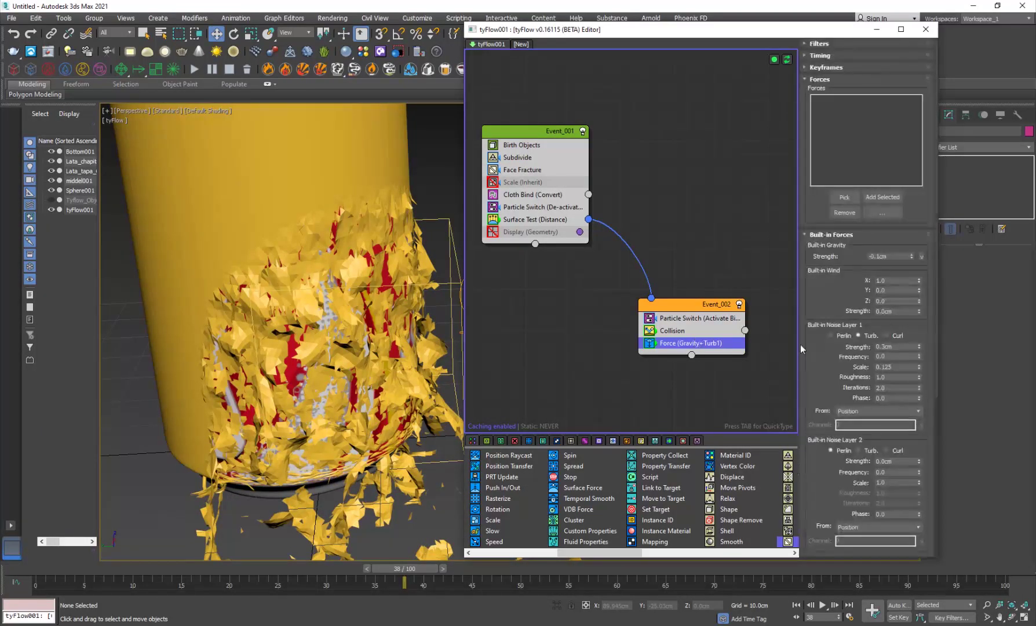
scroll(824, 290, "down", 2)
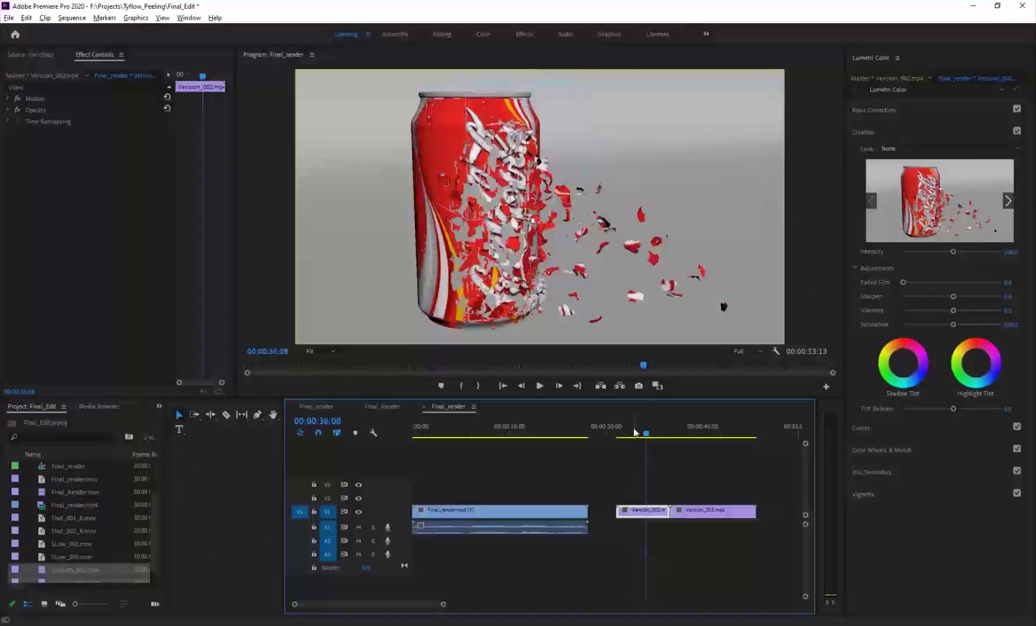
In Premiere Pro, play the Verision_002 and Verision_003 can renders in the Final_render sequence to compare them.
left_click(626, 435)
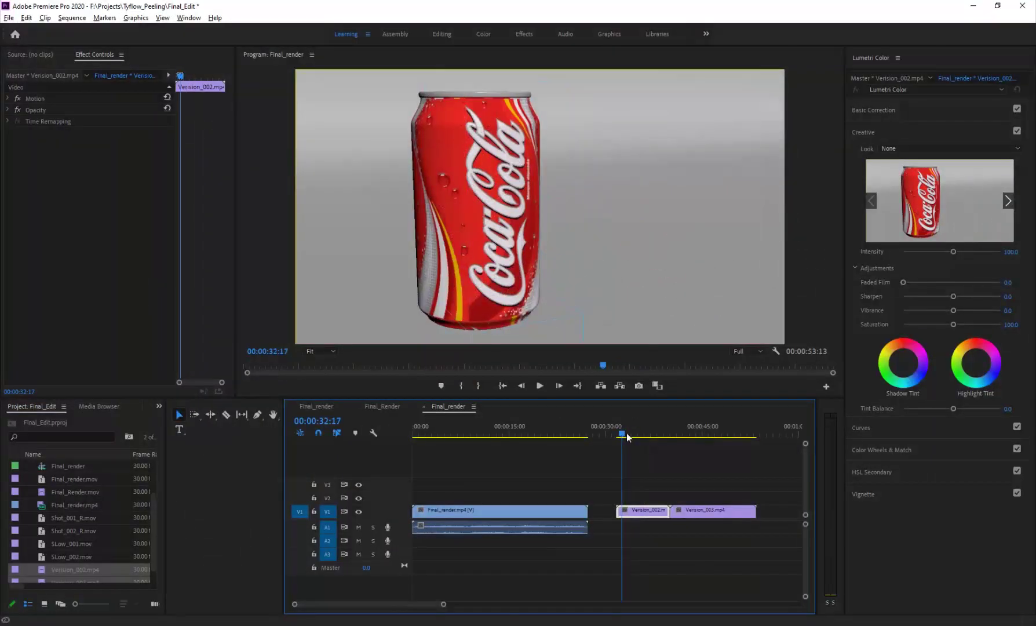
left_click_drag(627, 434, 623, 436)
left_click(705, 561)
key("space")
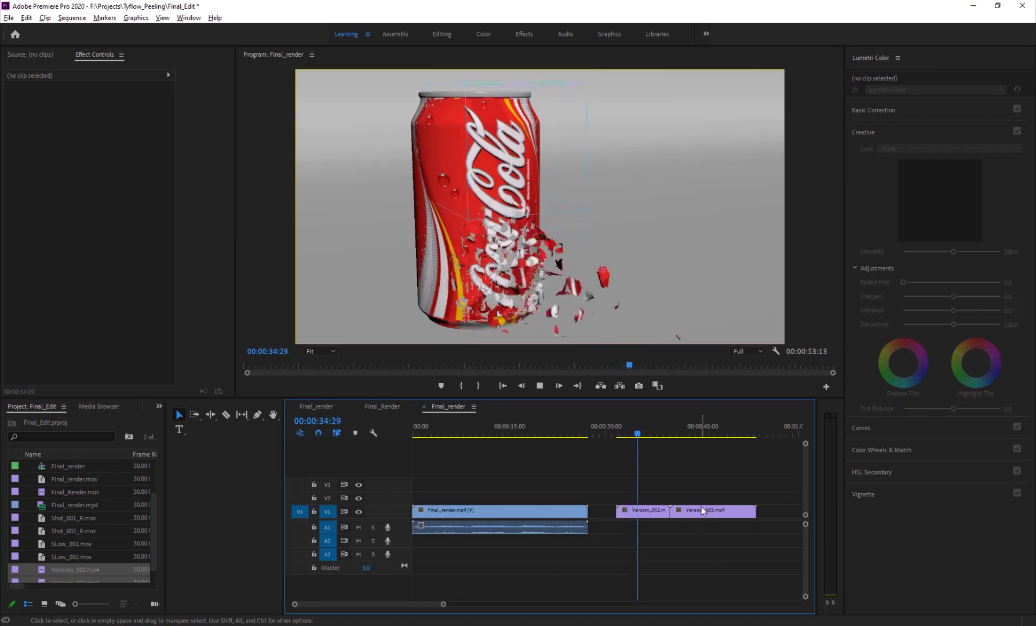
left_click(650, 427)
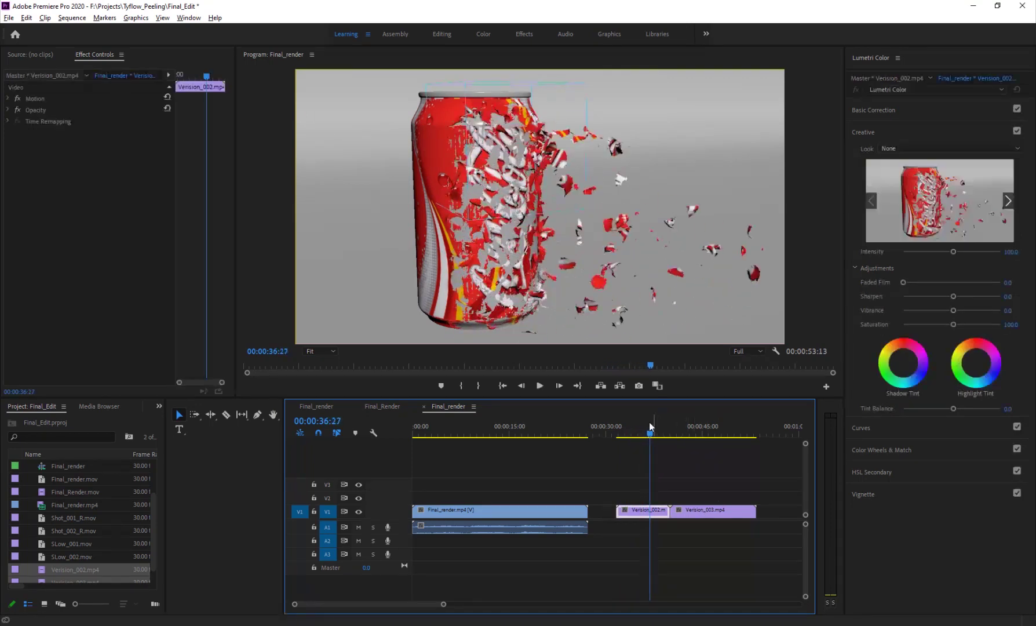
left_click_drag(650, 425, 627, 432)
key("space")
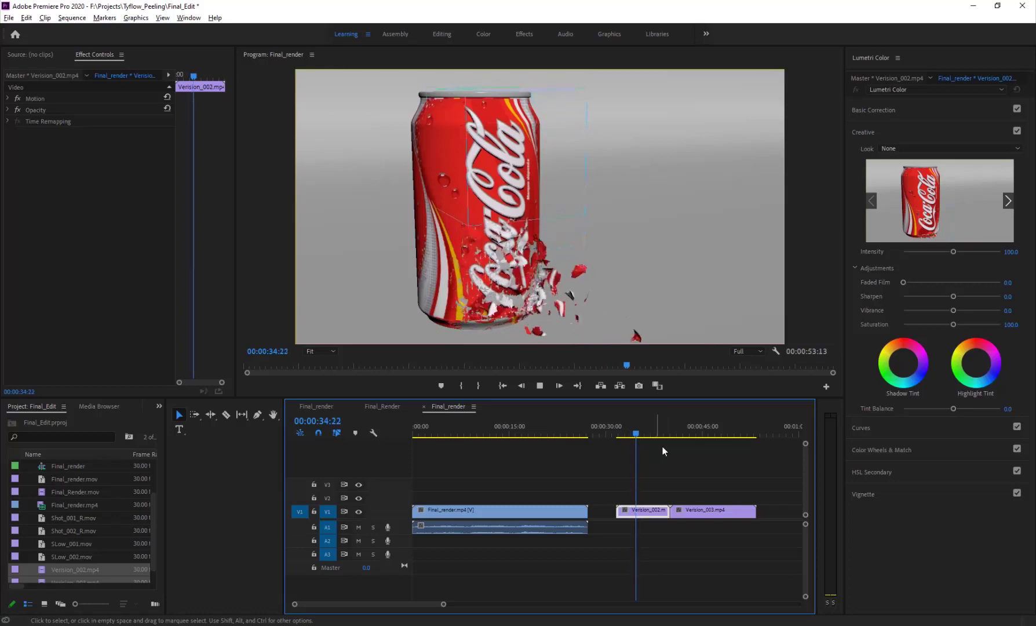
left_click(670, 429)
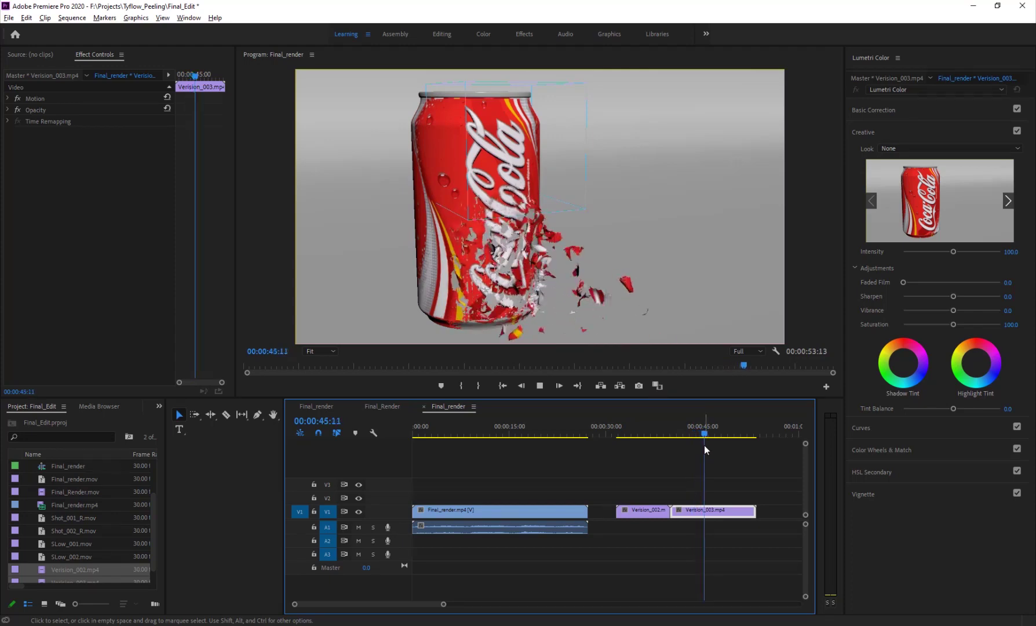
key("space")
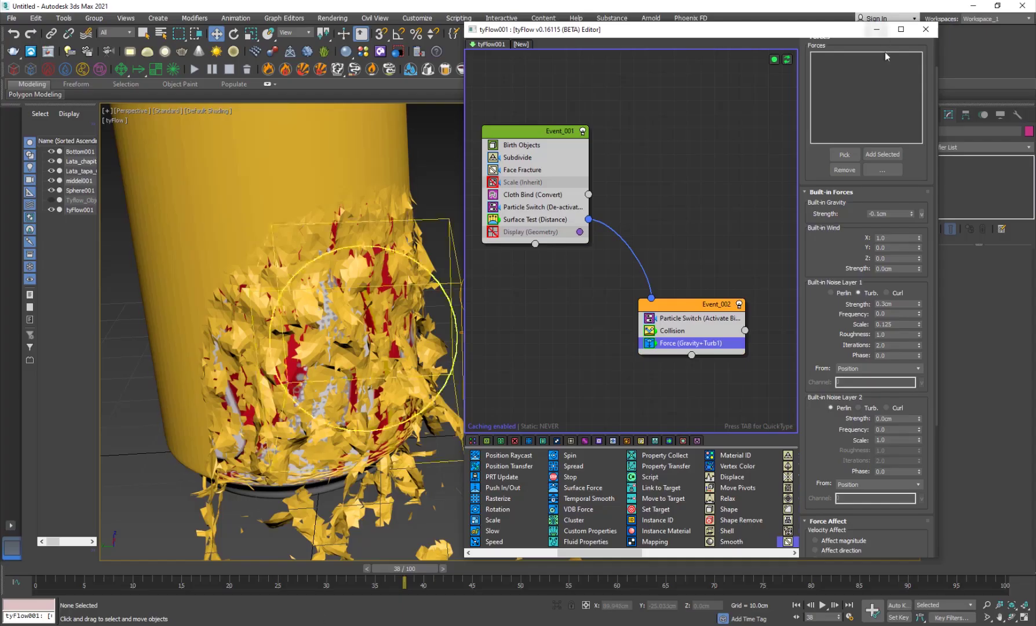
Close the tyFlow editor, show the Retimer settings of tyFlow001, and scrub to frame 42 to examine the peeling pieces.
left_click(926, 29)
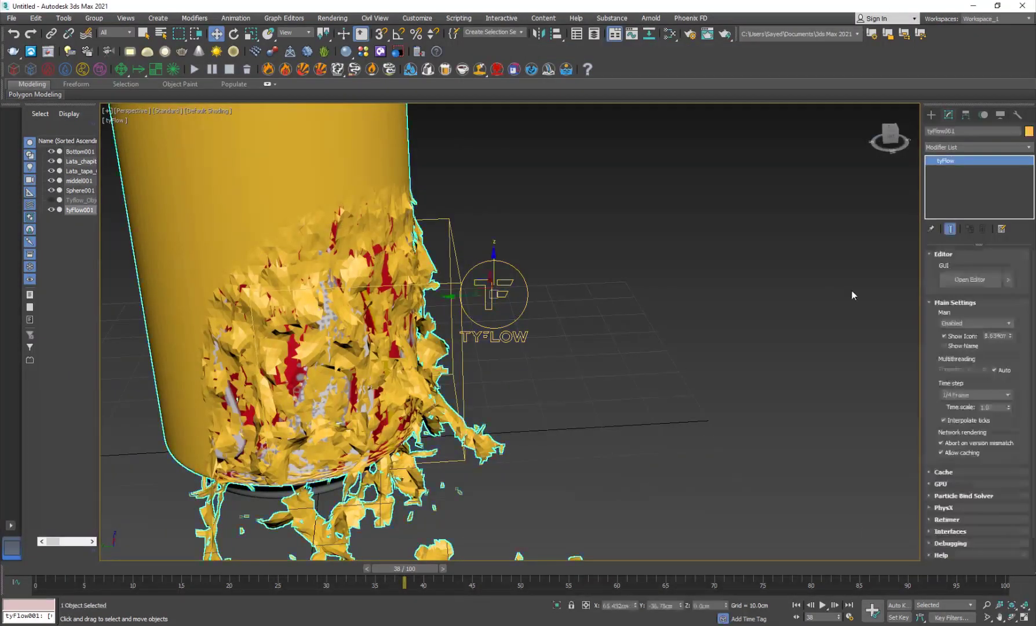
scroll(938, 446, "down", 2)
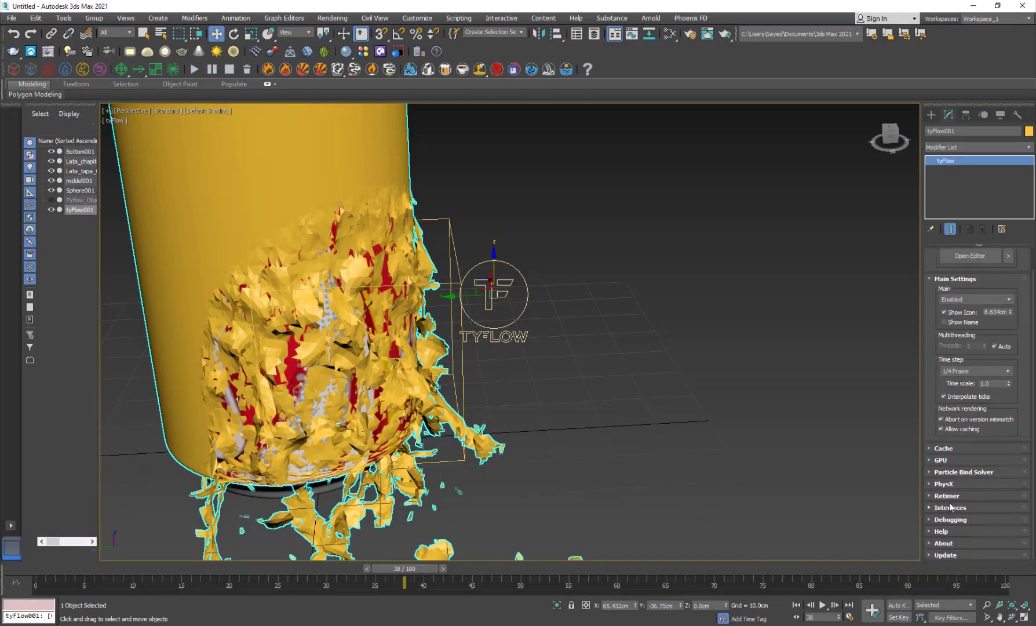
left_click(947, 495)
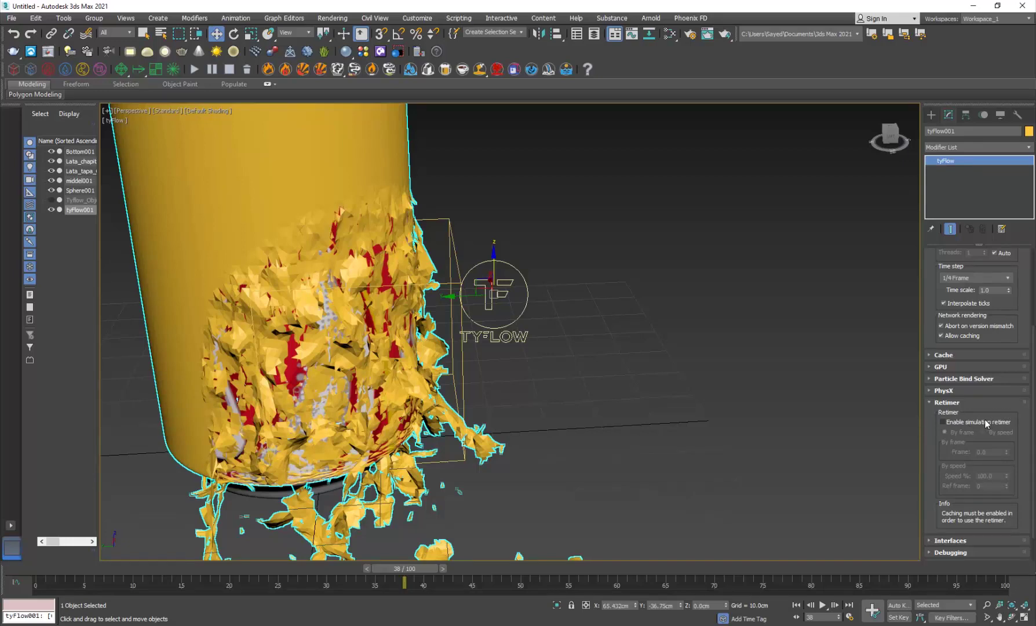
left_click_drag(63, 565, 475, 525)
left_click(609, 398)
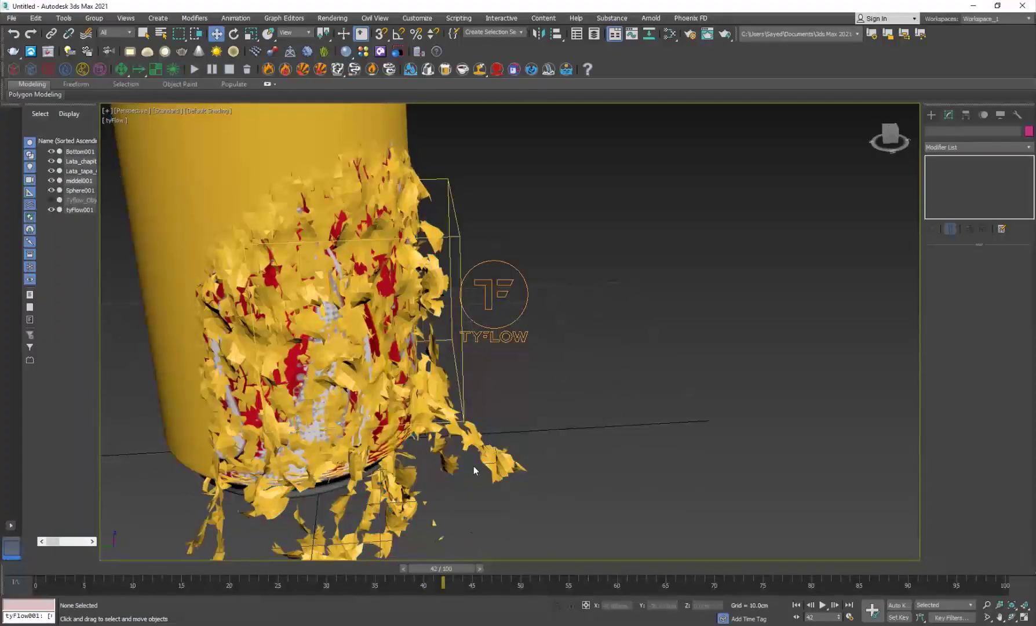
middle_click_drag(472, 467, 401, 444, "alt")
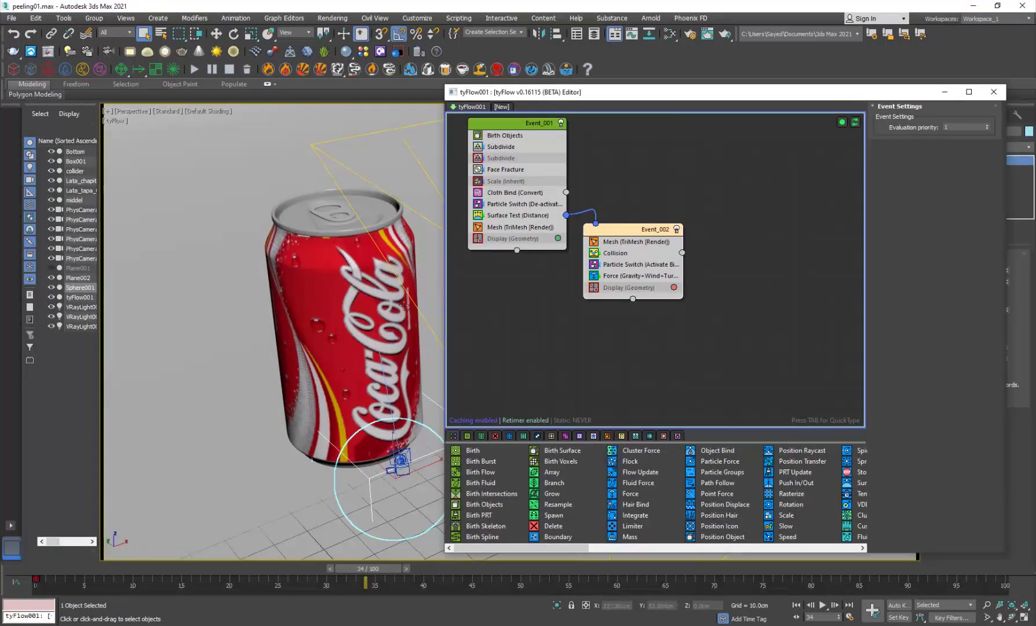
In the peeling01.max scene, review the Subdivide and Face Fracture operators in Event_001 and the Mesh and Force operators in Event_002.
middle_click_drag(404, 305, 341, 287, "alt")
left_click(511, 149)
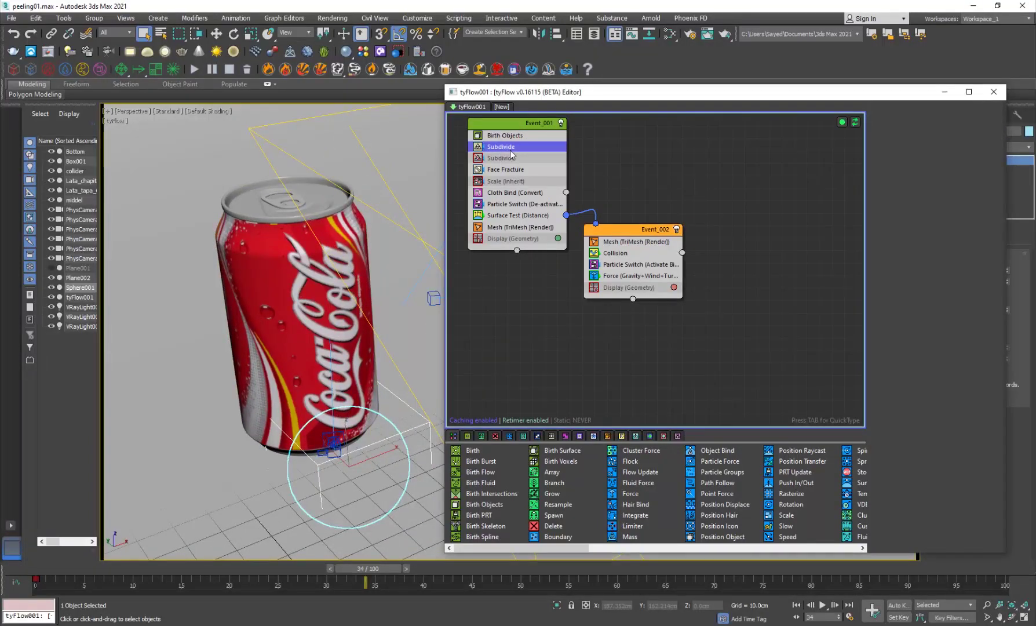
left_click(513, 172)
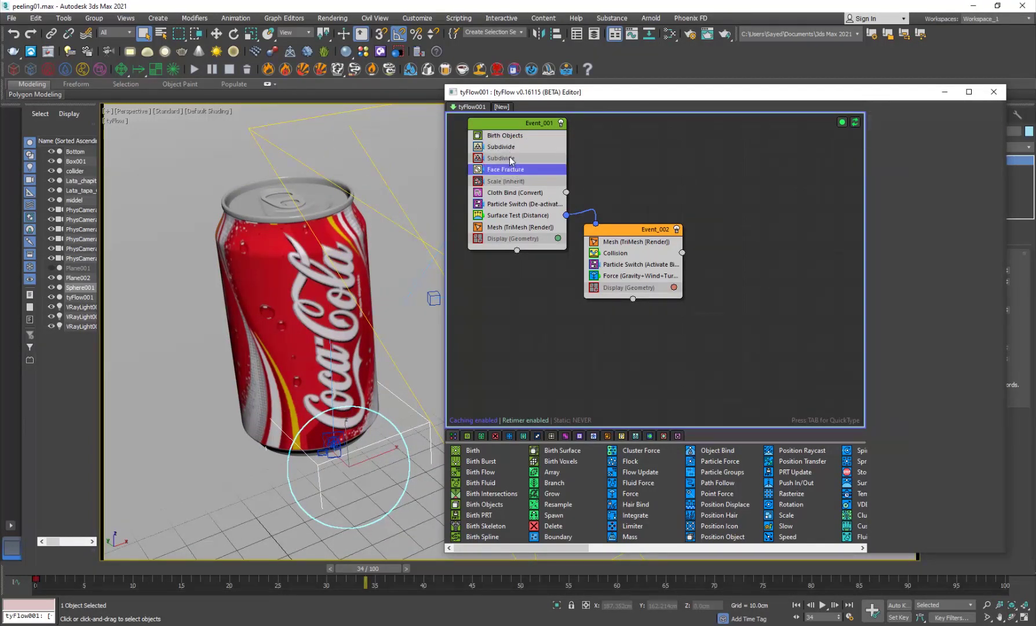
left_click(527, 149)
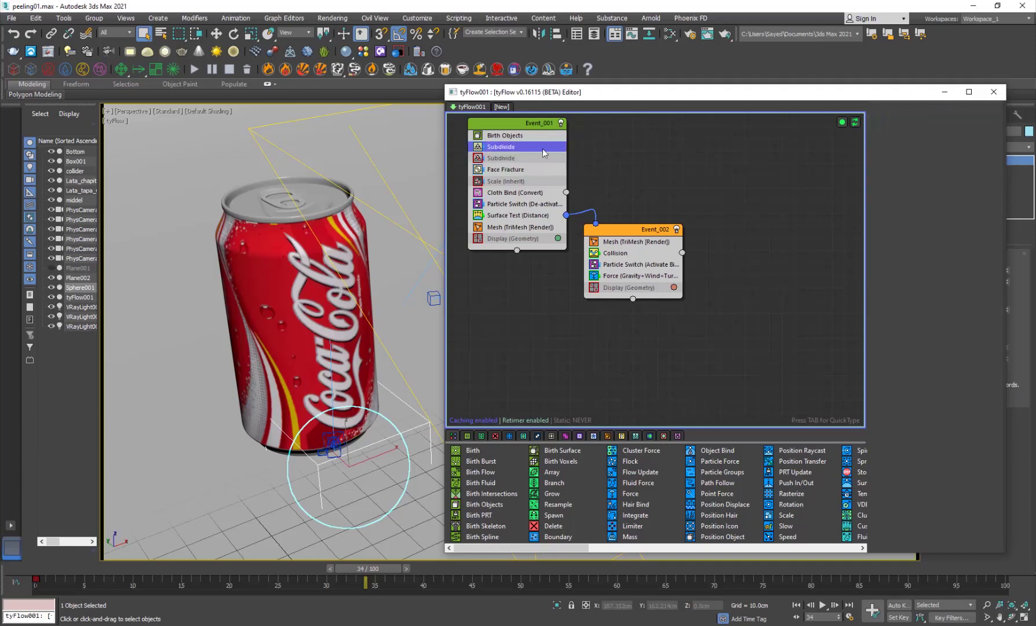
left_click(626, 241)
left_click(635, 277)
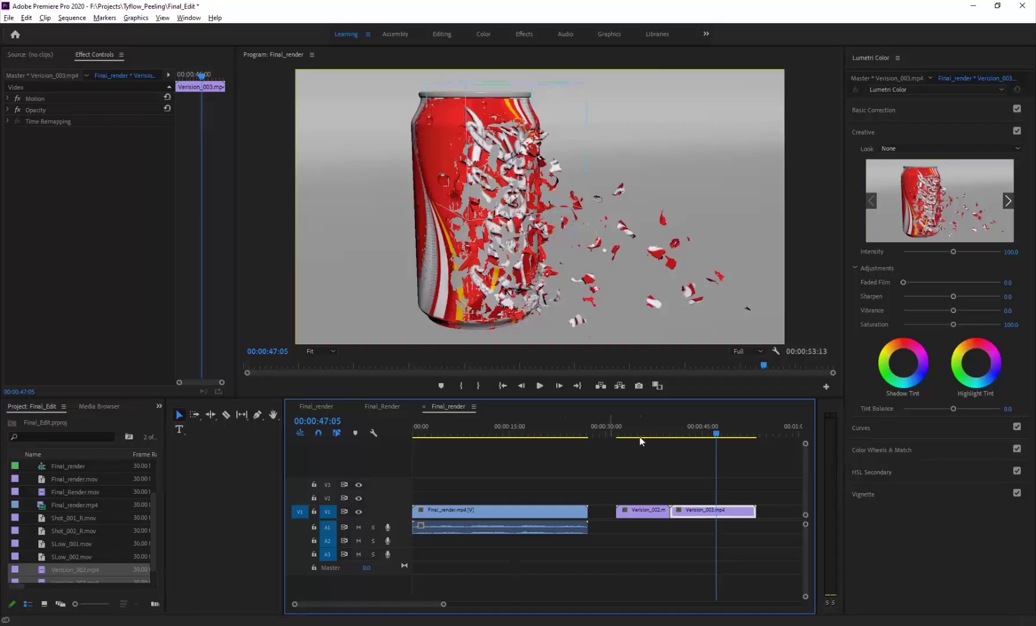
Switch to Premiere Pro and scrub through the Final_render sequence to examine the Verision_002 can render.
key("Up")
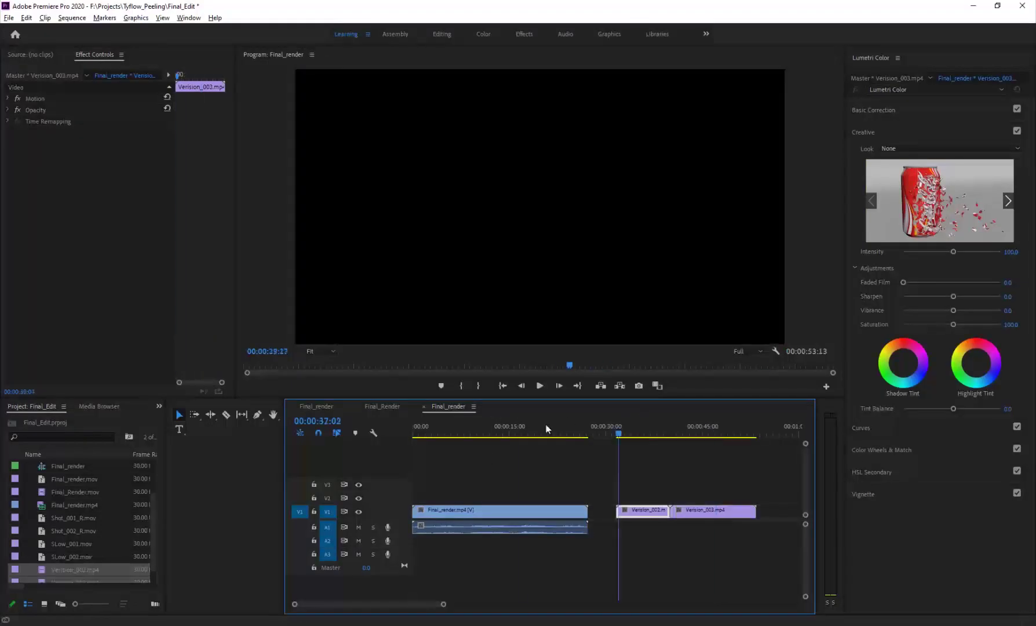
left_click(429, 436)
left_click_drag(430, 436, 649, 443)
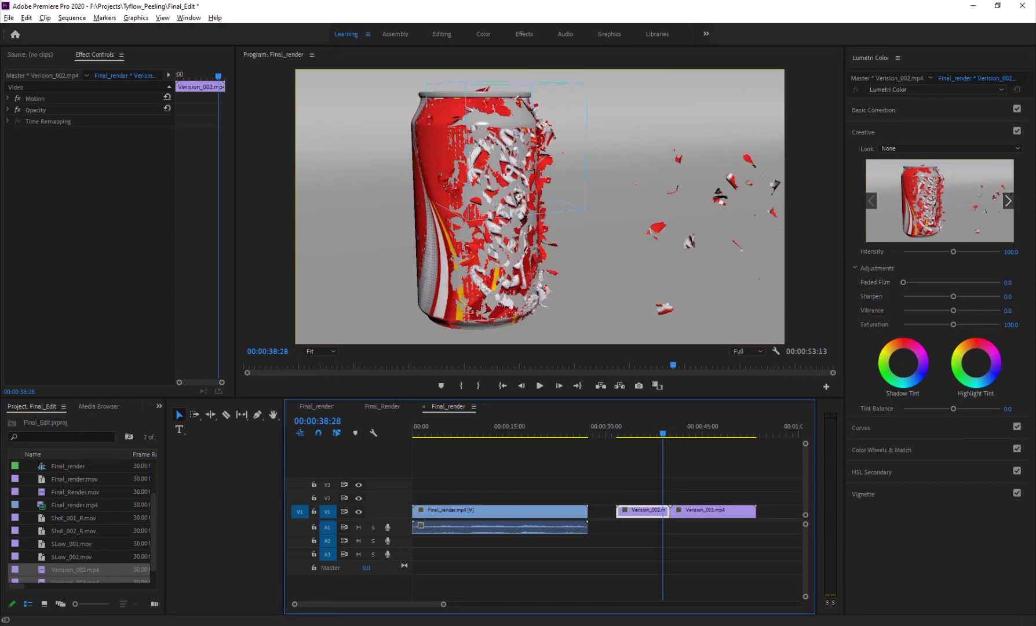
Switch back to 3ds Max, minimize the tyFlow editor in peeling01.max, and examine the by-speed Retimer settings of tyFlow001.
left_click(342, 597)
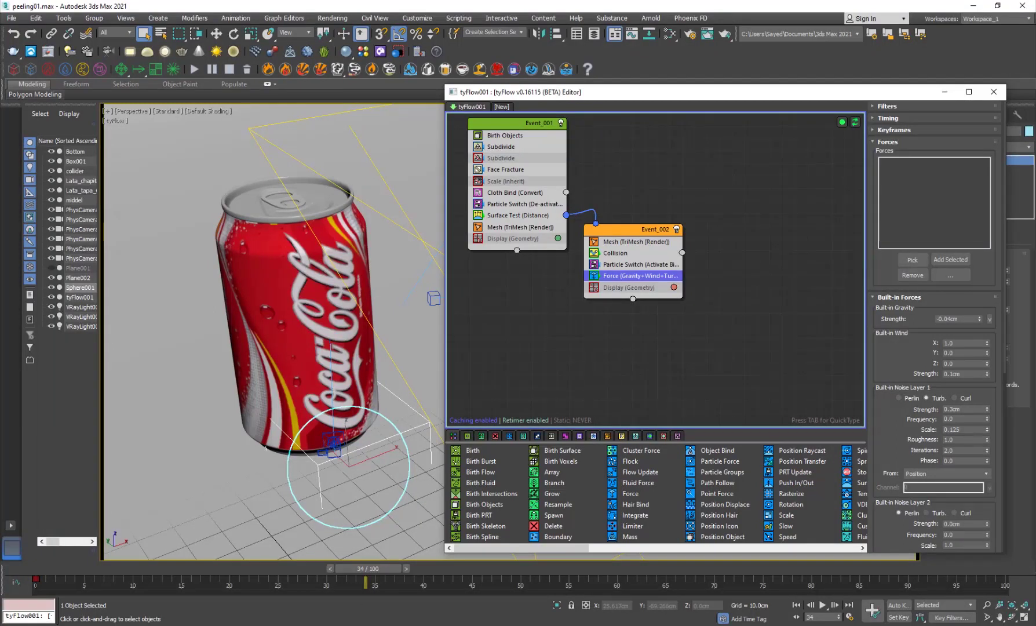
left_click(945, 92)
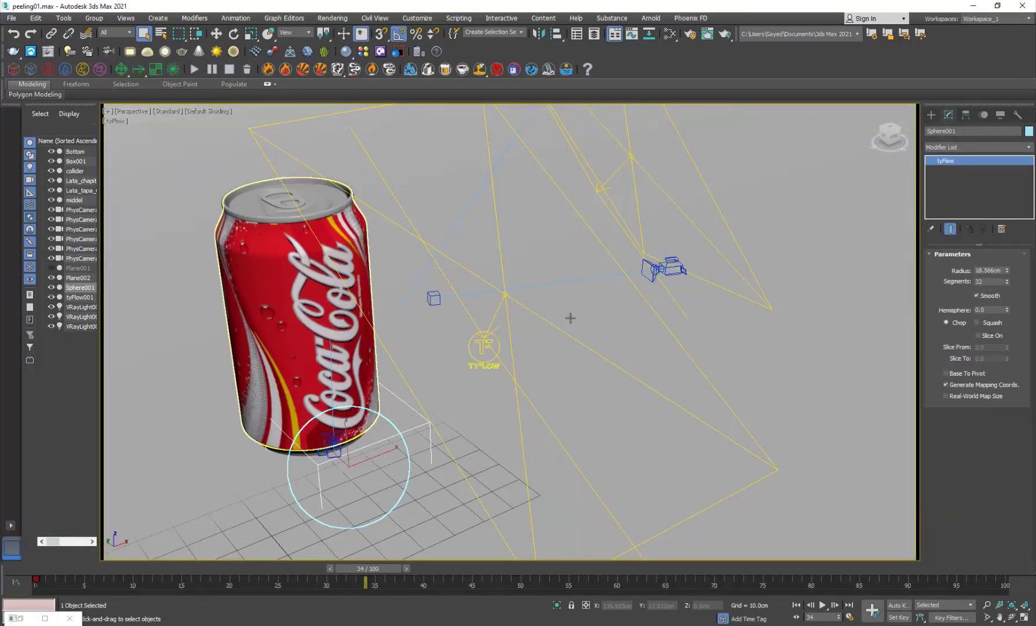
left_click(484, 347)
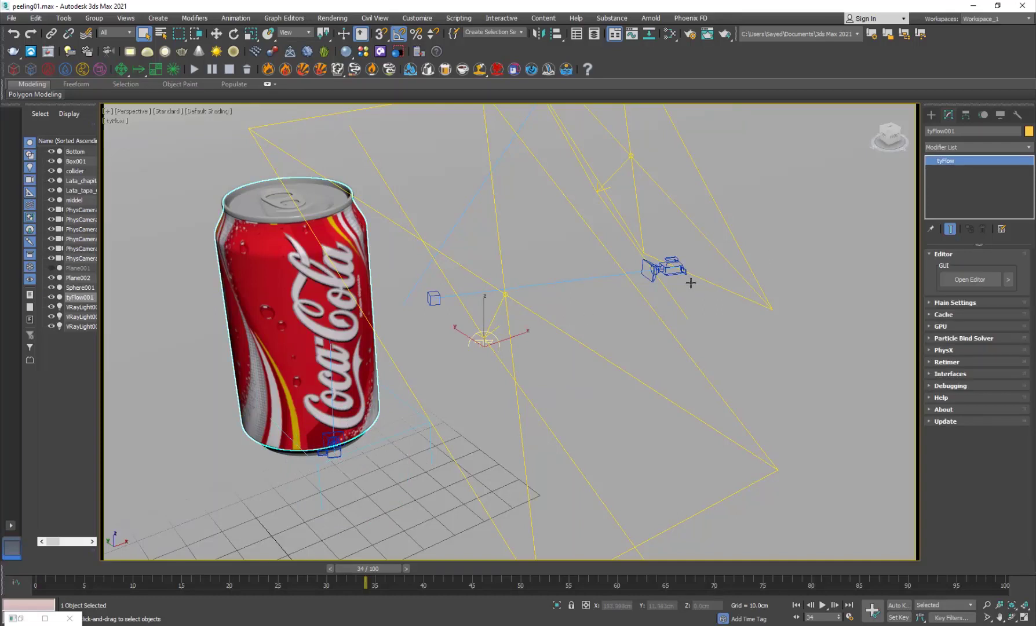
left_click(947, 362)
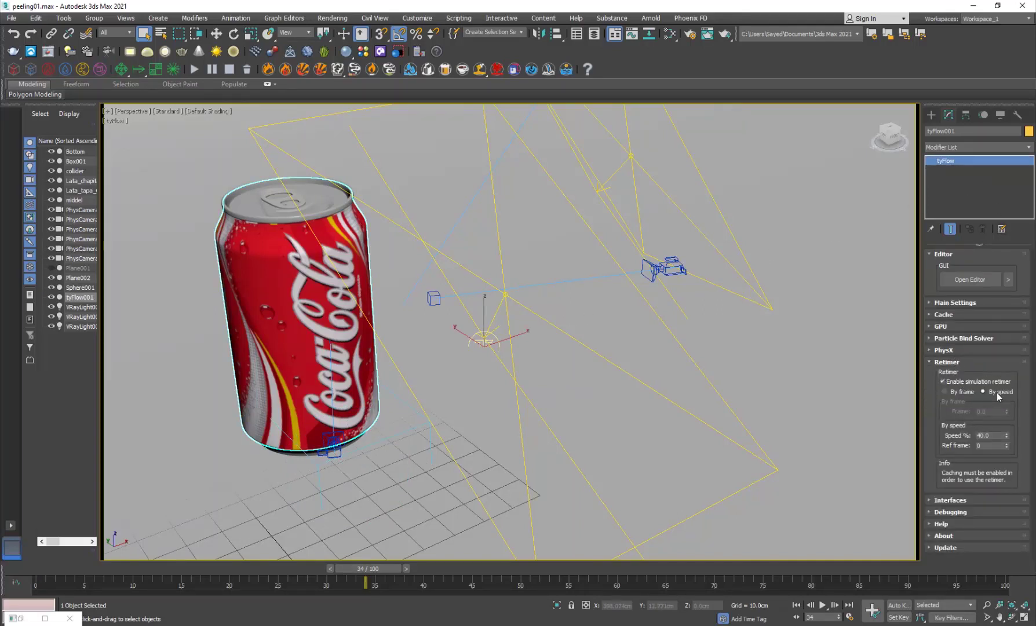
left_click_drag(996, 437, 939, 432)
Return to the untitled peeling scene and change the production renderer from Arnold to V-Ray 5, update 1.
mouse_move(287, 621)
left_click(266, 582)
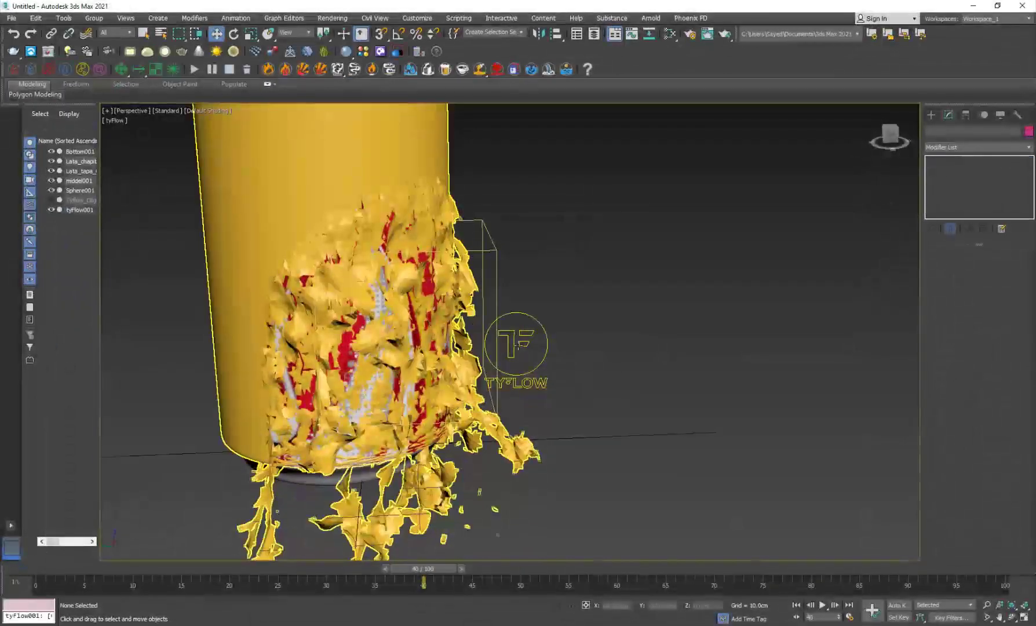
left_click(516, 344)
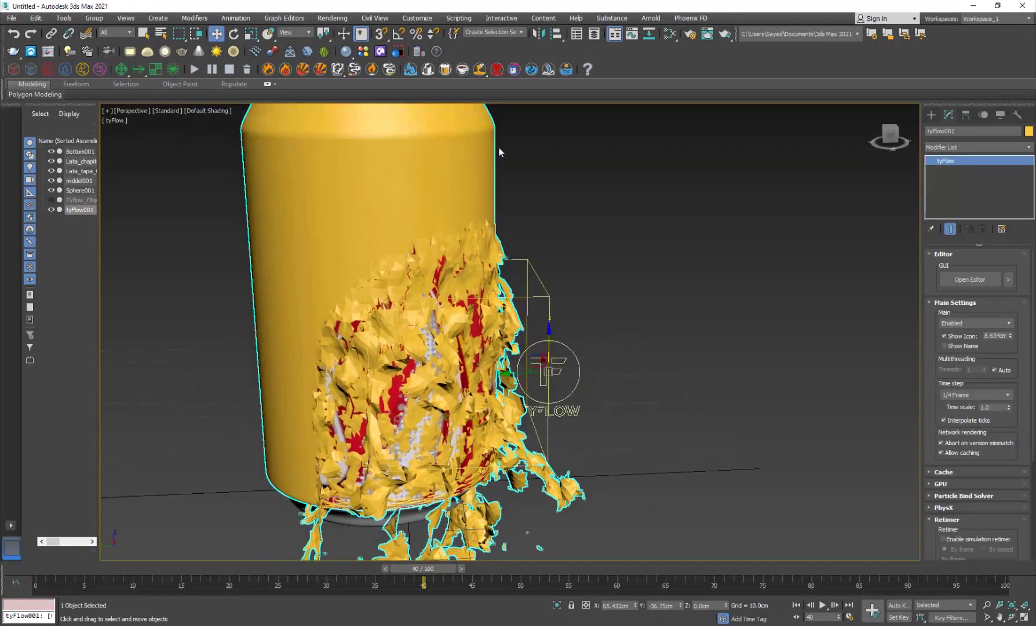
left_click(346, 19)
left_click(366, 71)
left_click(441, 82)
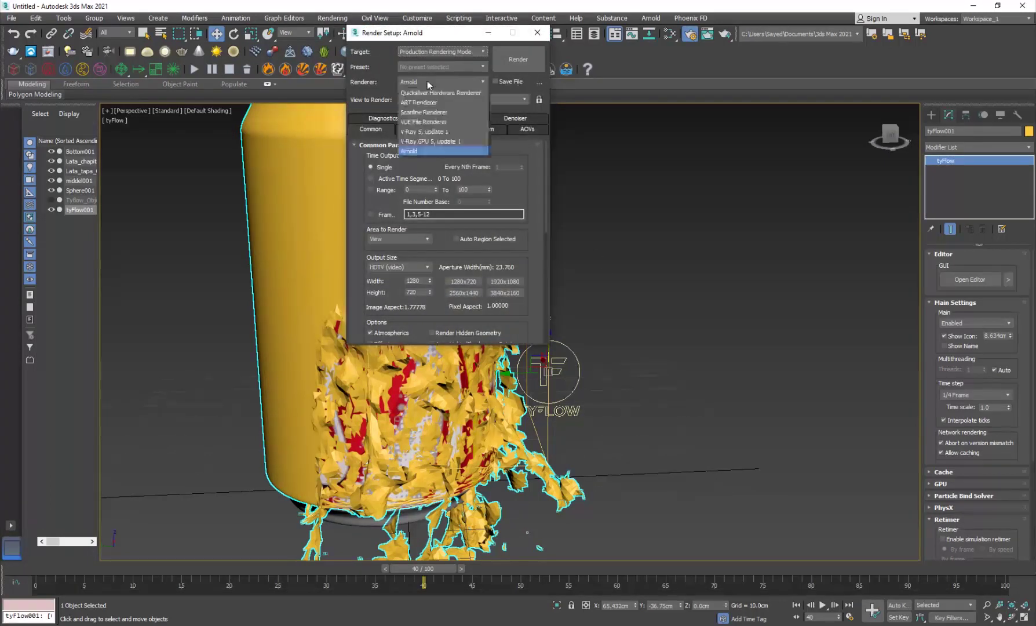
left_click(436, 132)
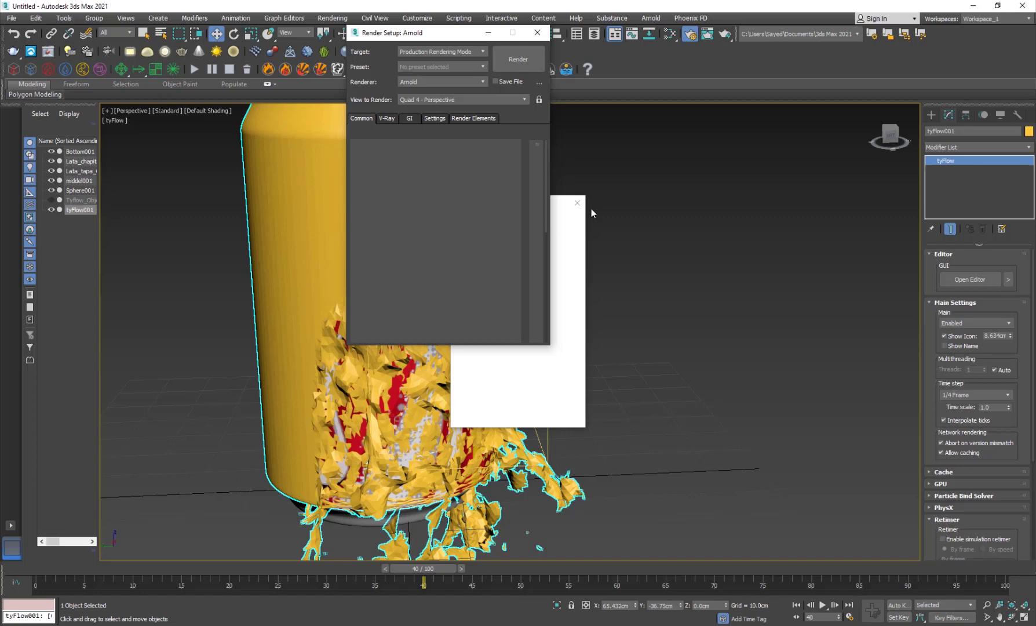
left_click(578, 203)
left_click(579, 204)
left_click(537, 33)
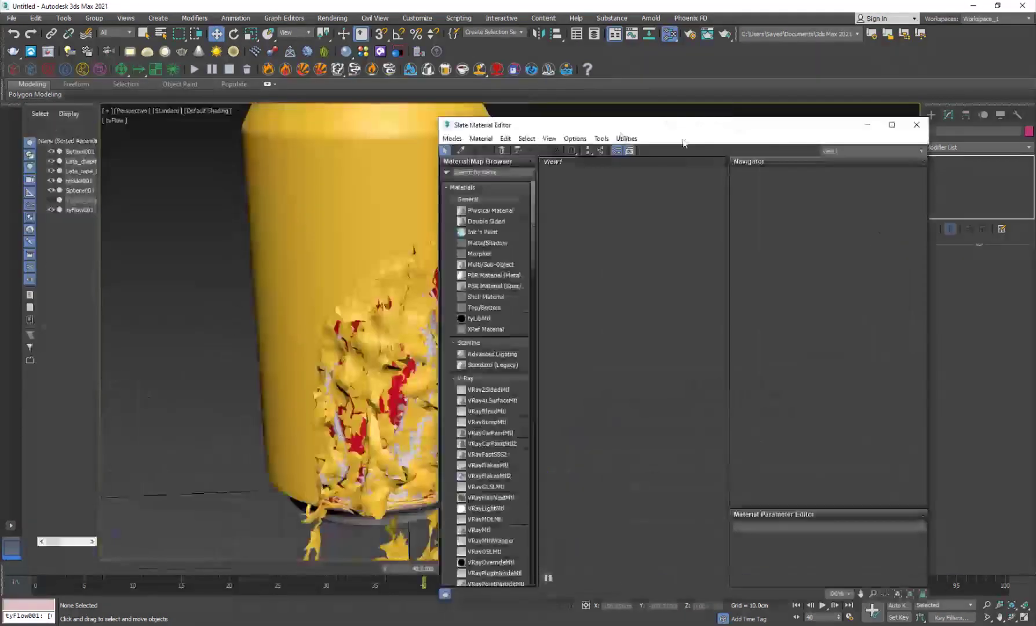
Open the Slate Material Editor beside the can and load the can body's material into it by sampling the object.
scroll(459, 264, "down", 3)
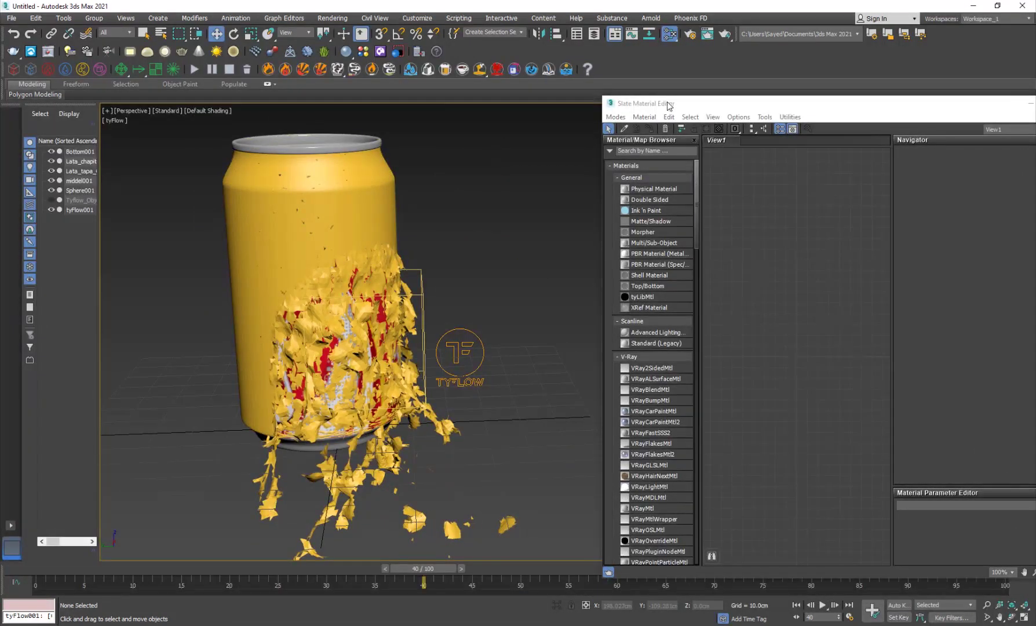
left_click_drag(665, 103, 558, 98)
left_click(347, 345)
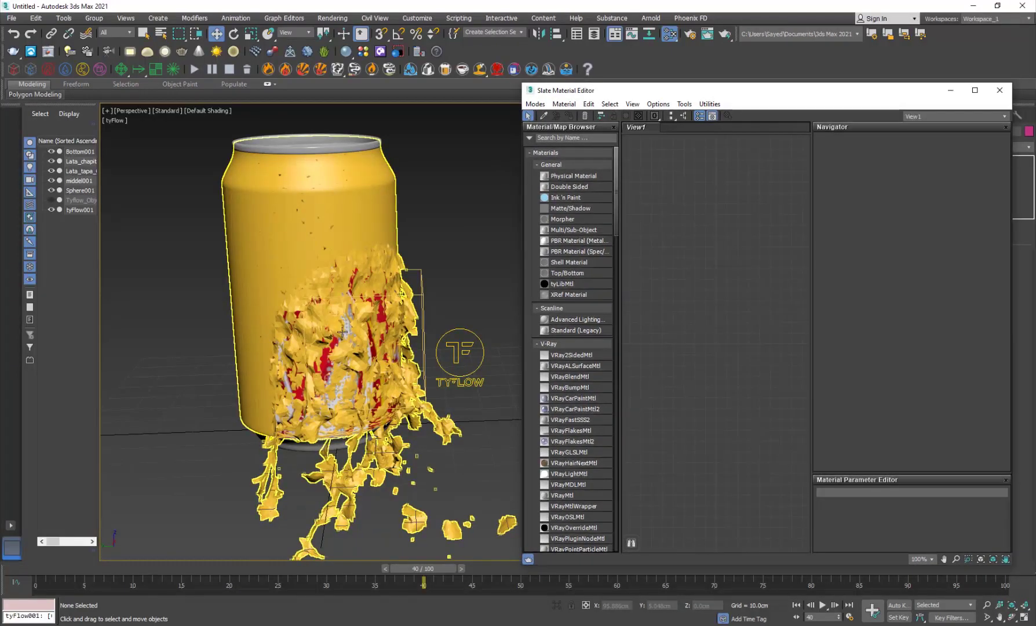
left_click(643, 120)
left_click(544, 115)
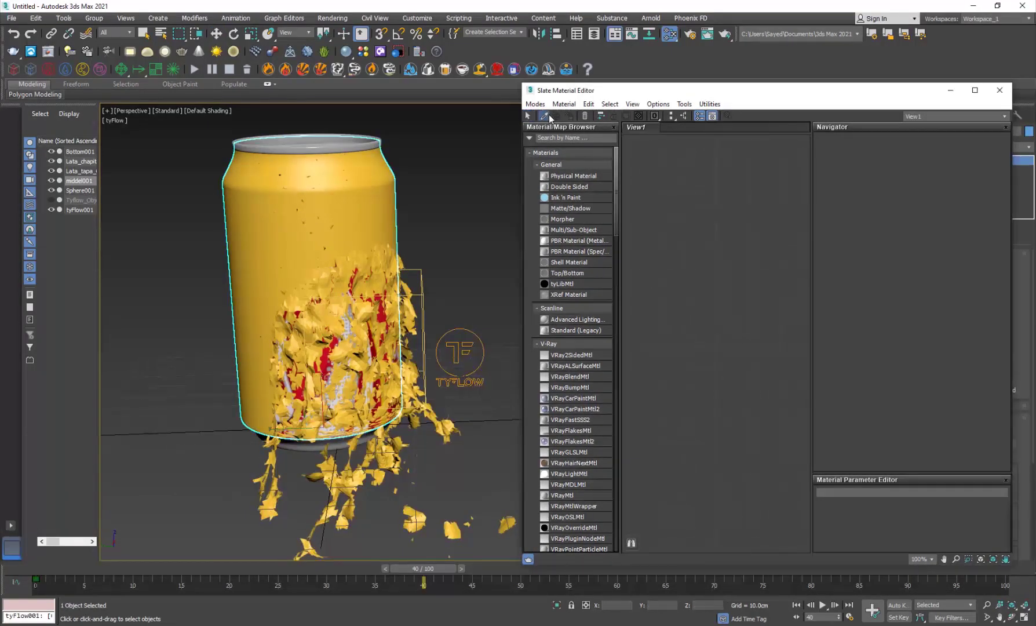
left_click(356, 307)
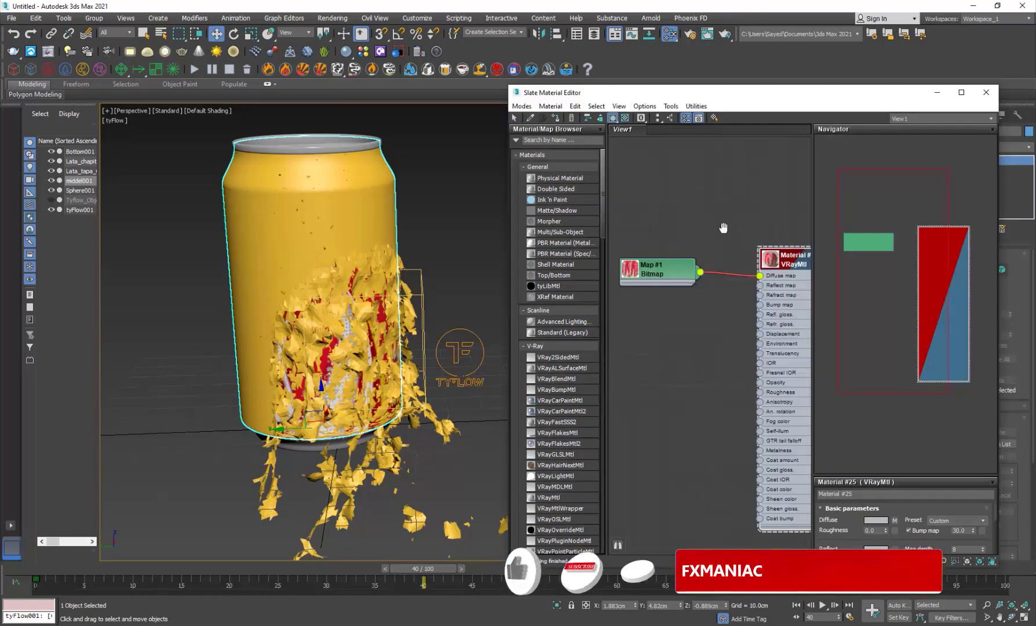
Assign the can body's bitmap-textured VRayMtl, Material #25, to the tyFlow001 object.
middle_click_drag(723, 228, 705, 222)
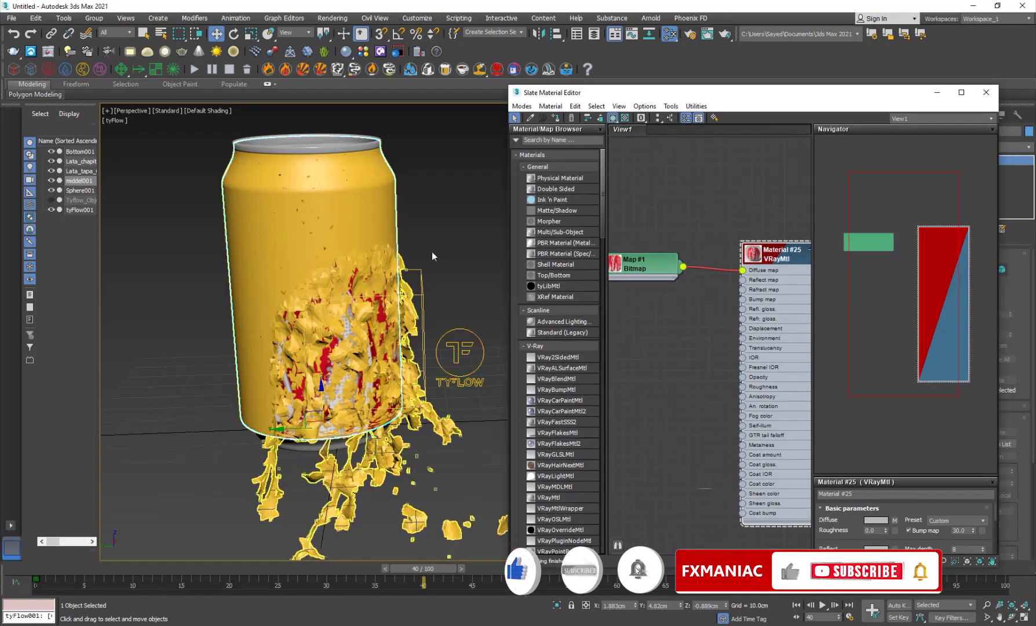
left_click(461, 353)
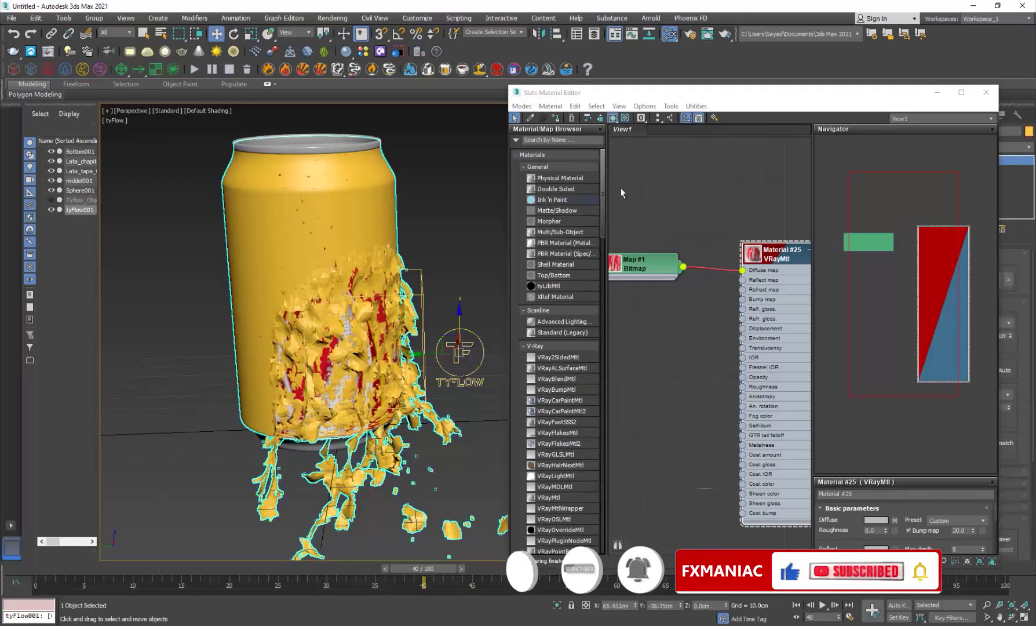
left_click(557, 118)
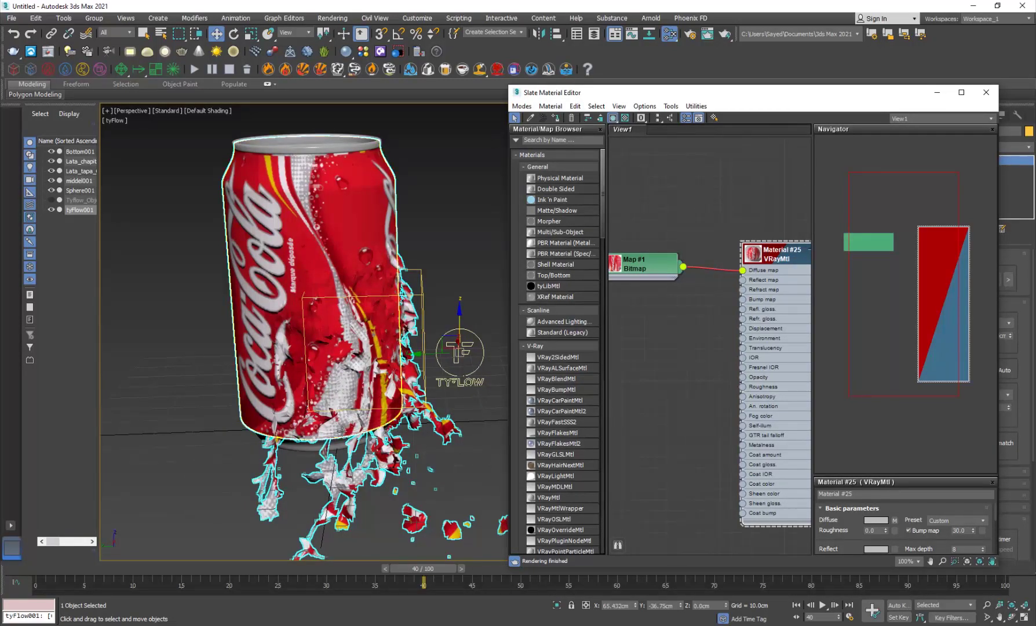
Create a new VRayMtl below Material #25 and assign it to the can body middel001.
left_click(338, 430)
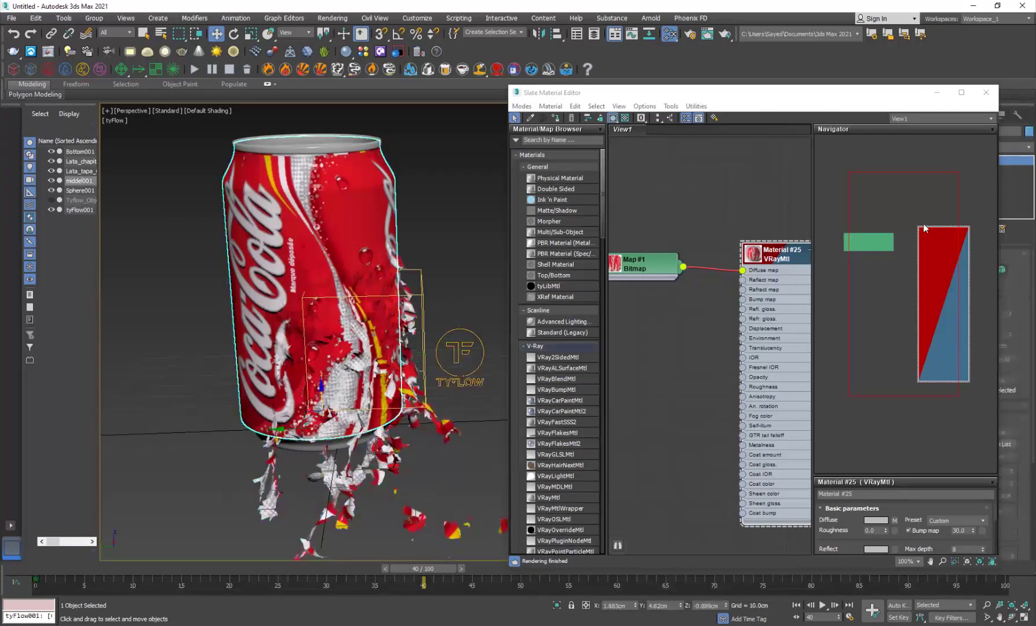
scroll(722, 390, "down", 1)
middle_click_drag(713, 389, 666, 323)
left_click_drag(548, 499, 679, 477)
left_click(688, 478)
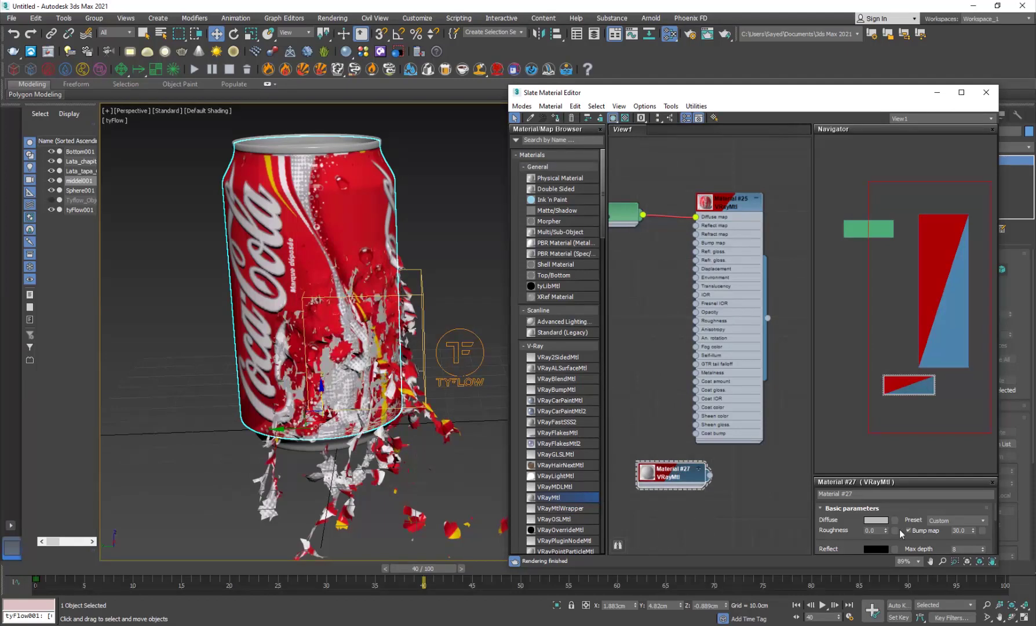
Make more room for Material #27's parameters in the Slate Material Editor and set its diffuse colour to dark grey, value 32.
left_click_drag(769, 100, 726, 61)
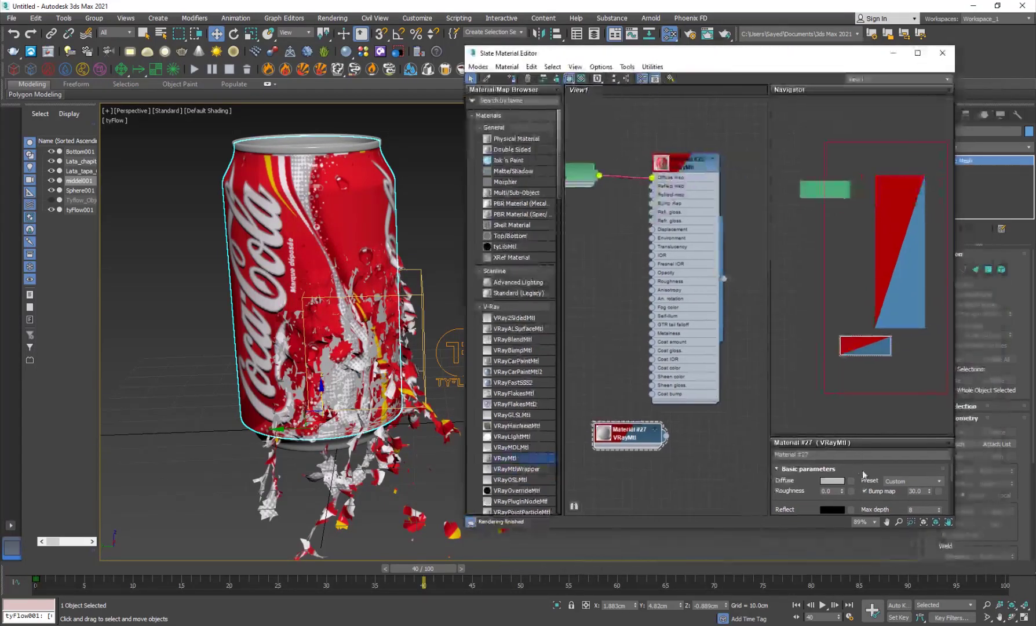
scroll(846, 447, "down", 5)
left_click_drag(848, 435, 848, 153)
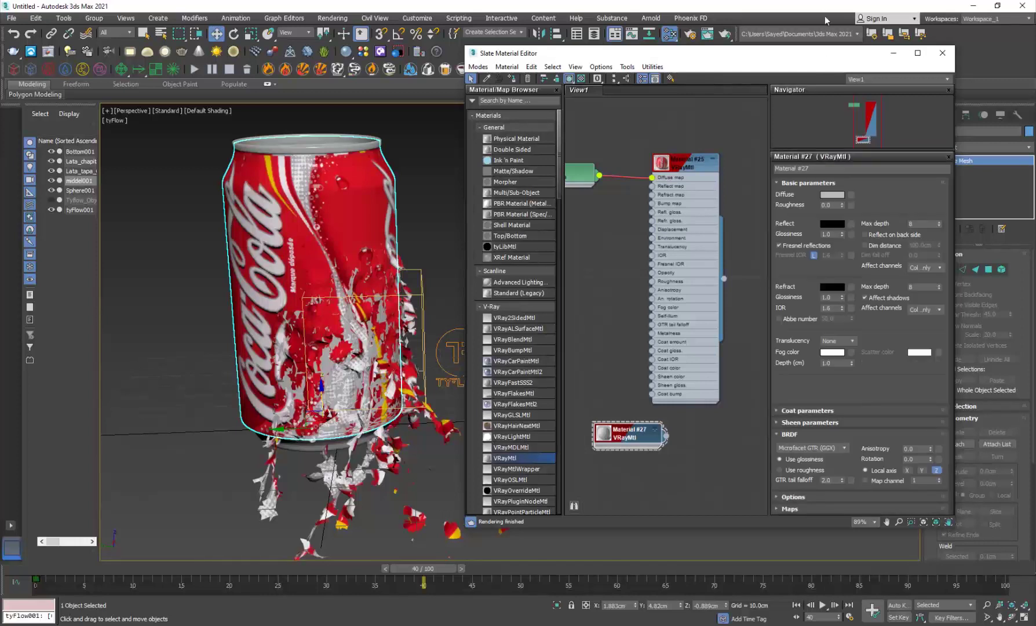
left_click(832, 194)
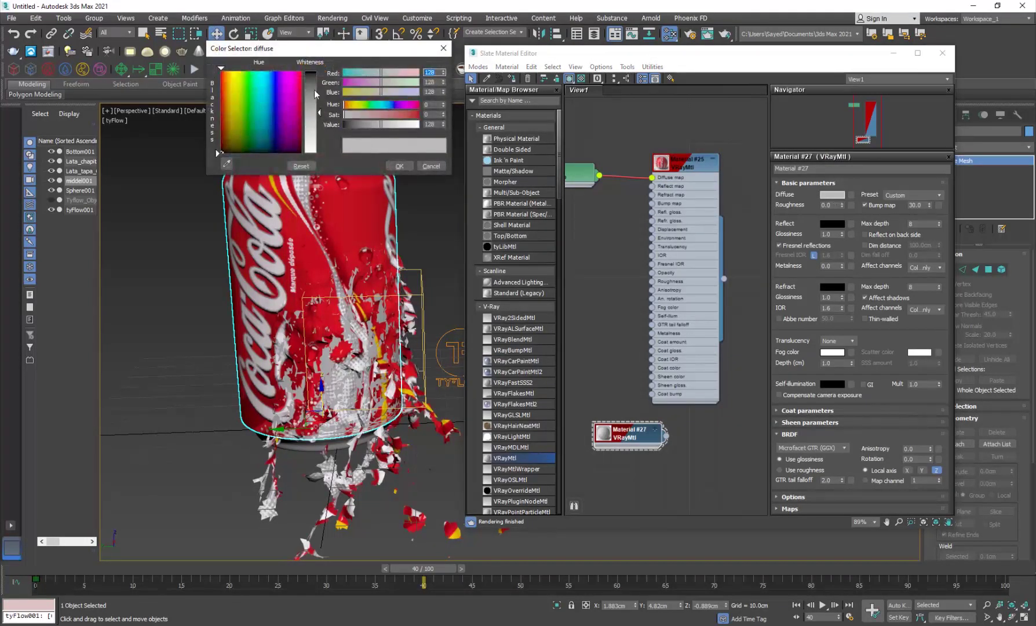
left_click_drag(316, 94, 312, 86)
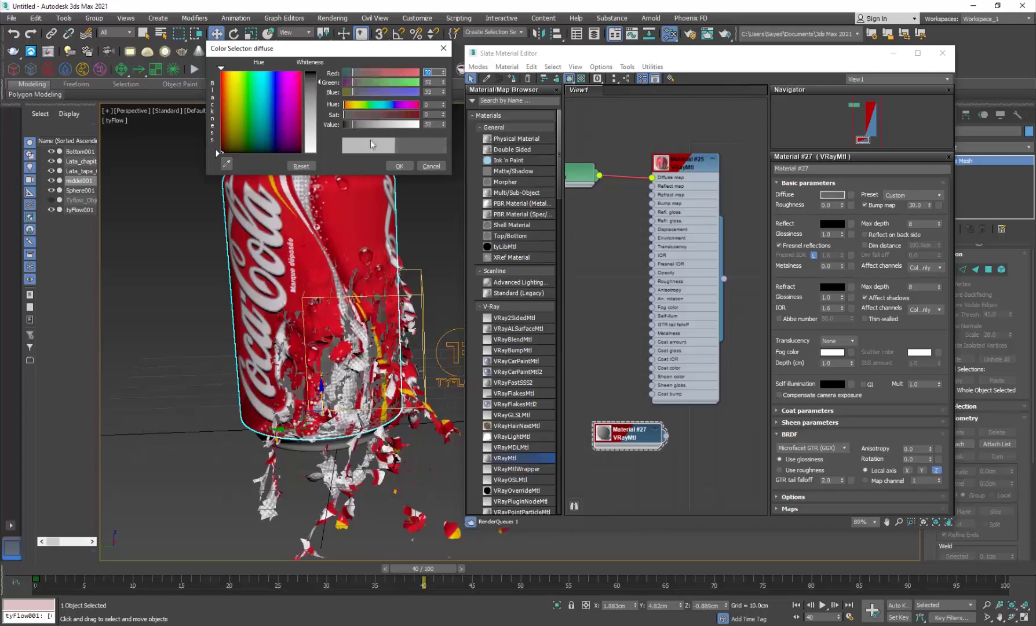
left_click(398, 167)
Set Material #27's reflection colour to near-white, value 252, and its reflection glossiness to 0.6.
left_click(841, 226)
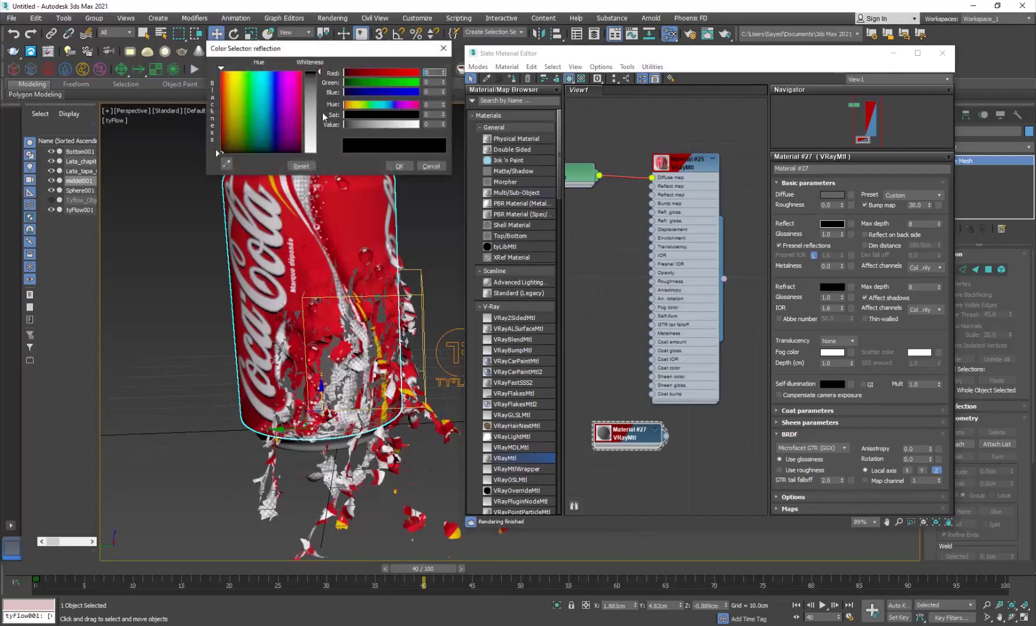
left_click_drag(317, 114, 327, 153)
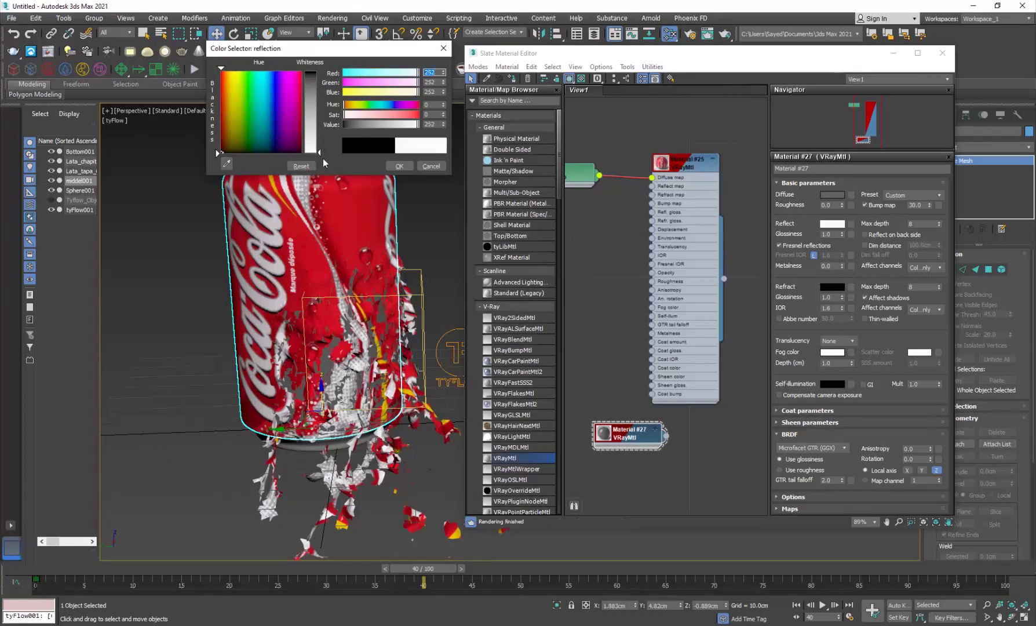
left_click(399, 166)
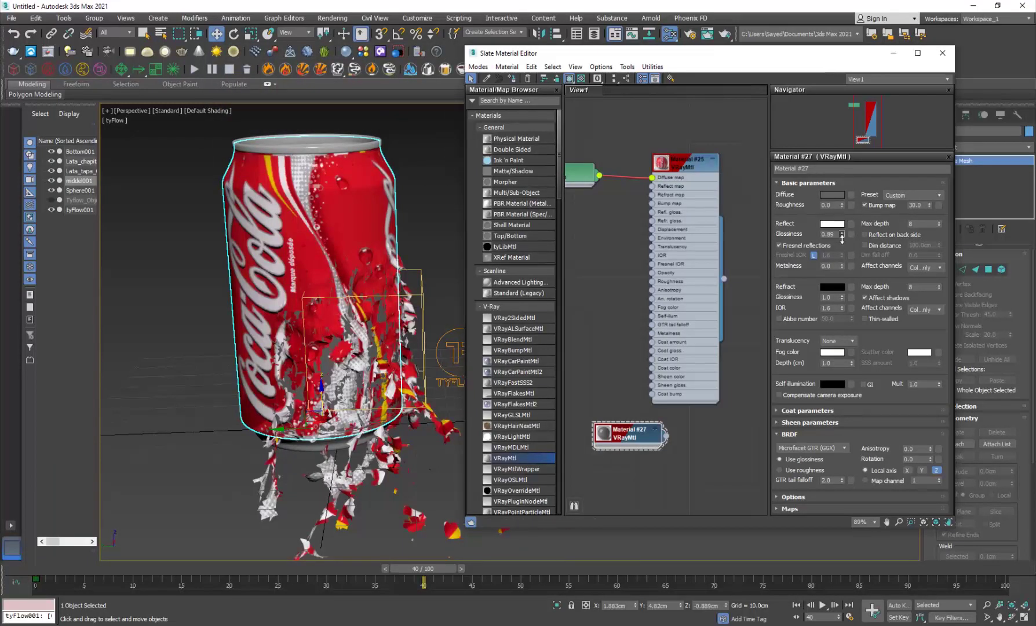
left_click_drag(842, 236, 846, 254)
Lighten Material #27's diffuse colour to a medium grey.
left_click(833, 195)
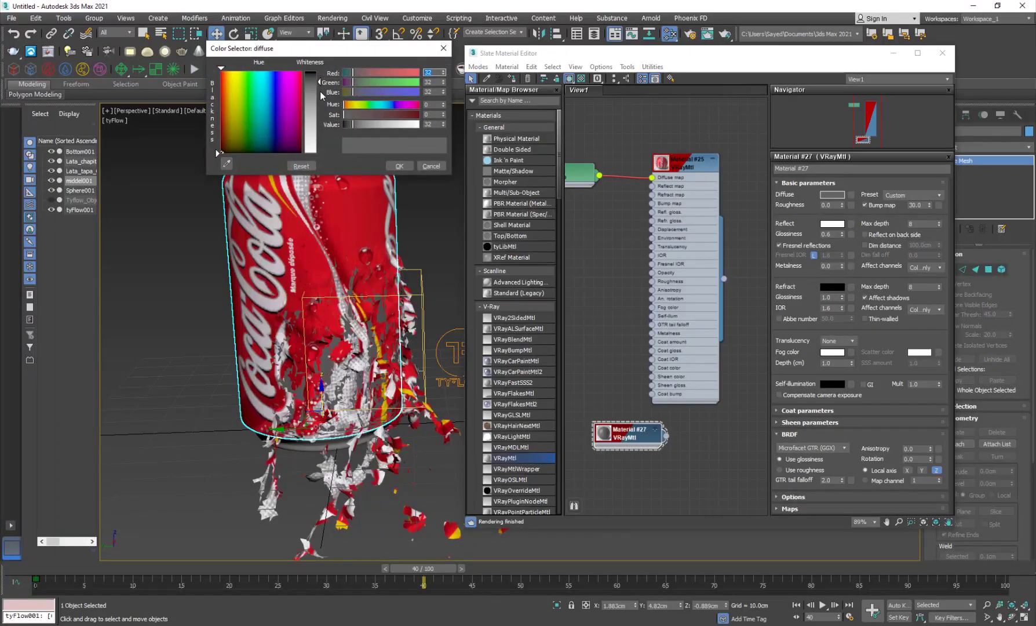
left_click_drag(320, 95, 321, 100)
left_click(399, 166)
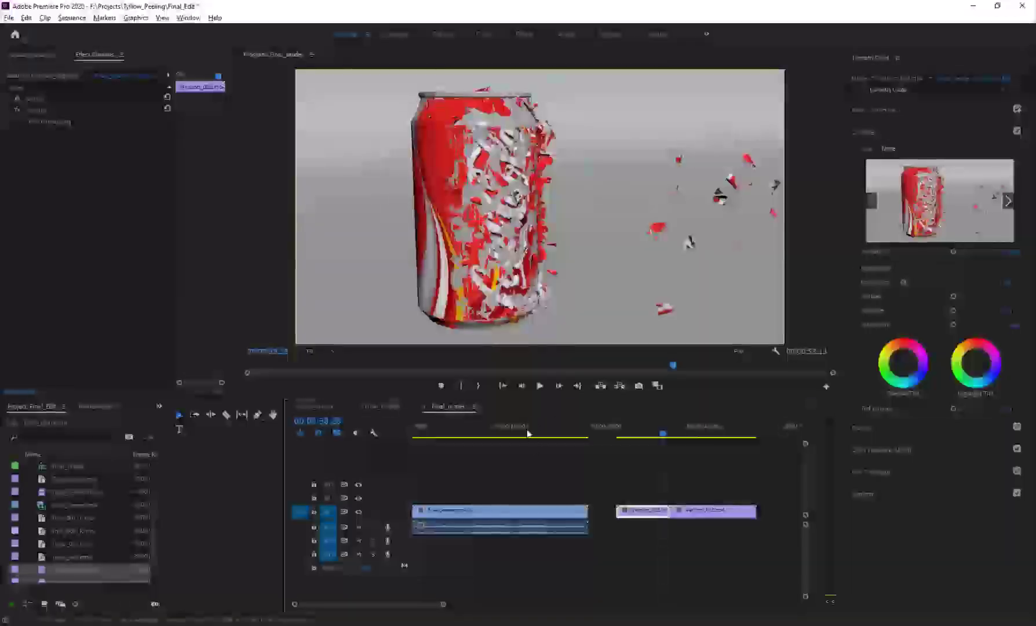
Switch to Premiere Pro and review the peeling shot in the Final_render sequence around 00:00:17:15.
mouse_move(527, 429)
left_mouse_down()
mouse_move(479, 431)
mouse_move(540, 432)
mouse_move(509, 433)
mouse_move(524, 432)
left_mouse_up()
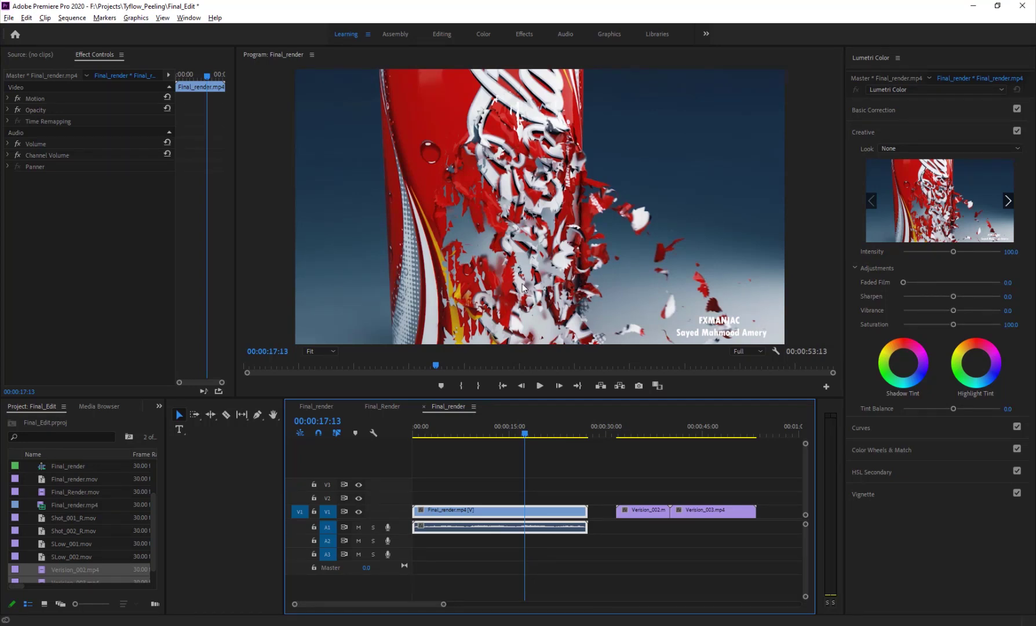
mouse_move(524, 432)
left_mouse_down()
mouse_move(478, 432)
mouse_move(539, 439)
mouse_move(511, 438)
mouse_move(537, 434)
mouse_move(527, 435)
left_mouse_up()
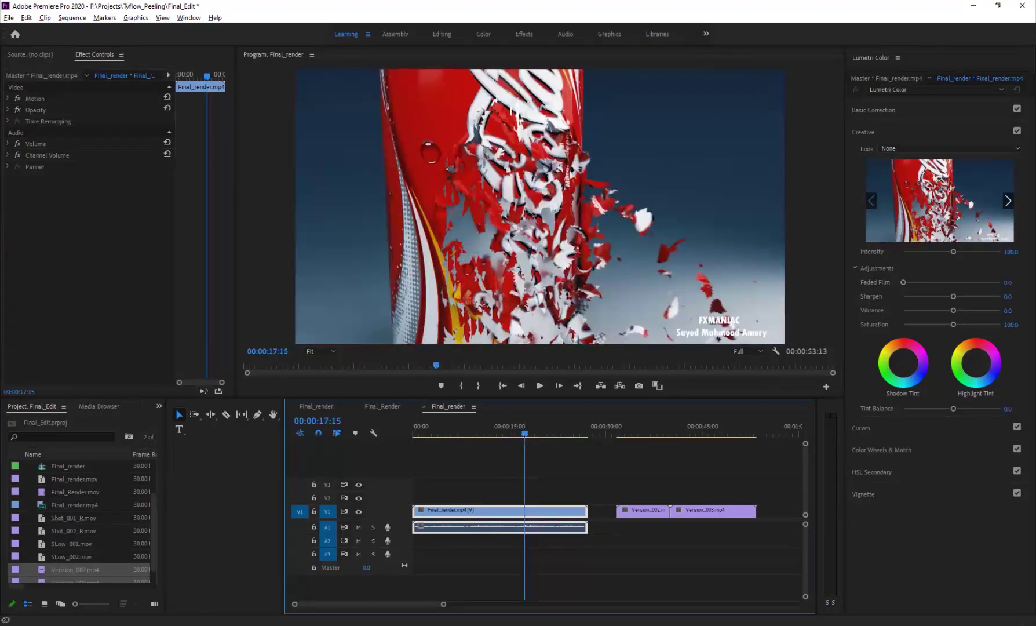
Switch to the peeling01.max scene in 3ds Max and examine the lights and cameras arranged around the can.
mouse_move(339, 621)
left_click(257, 593)
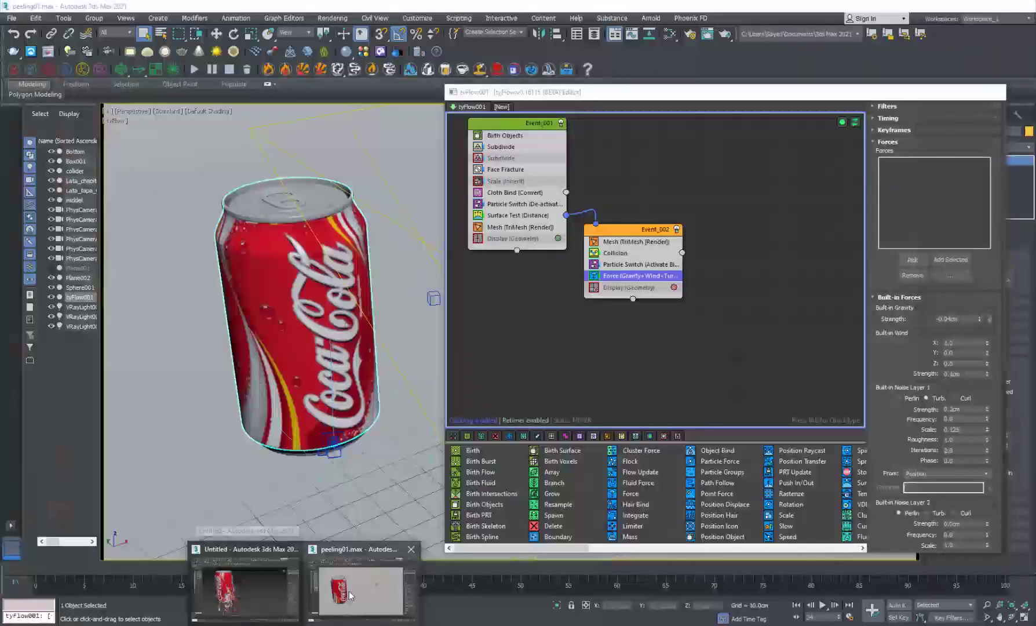
left_click(349, 591)
scroll(508, 346, "down", 5)
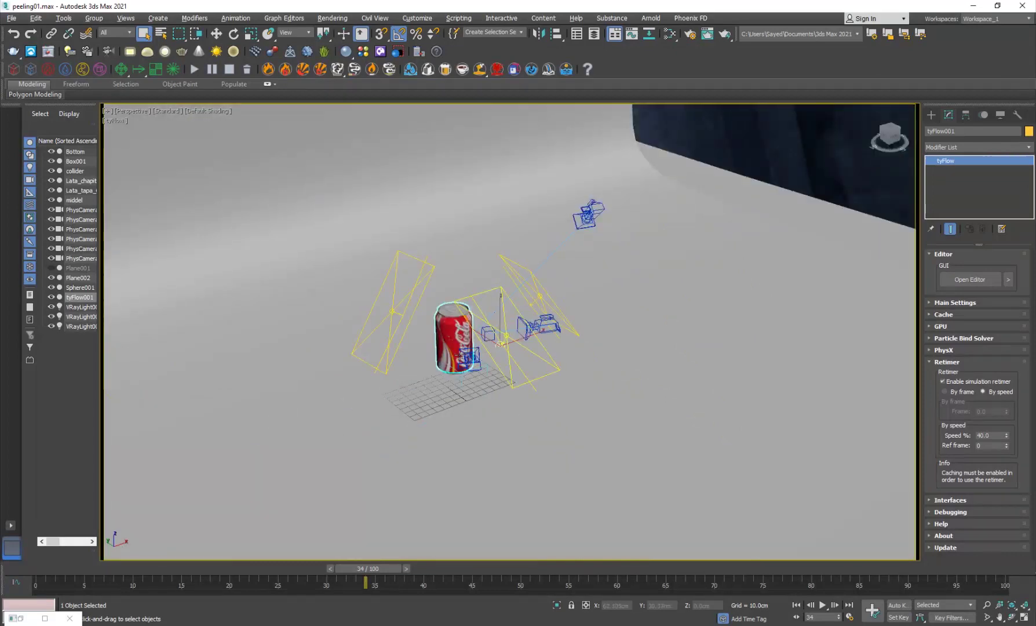
middle_click_drag(508, 342, 511, 292, "alt")
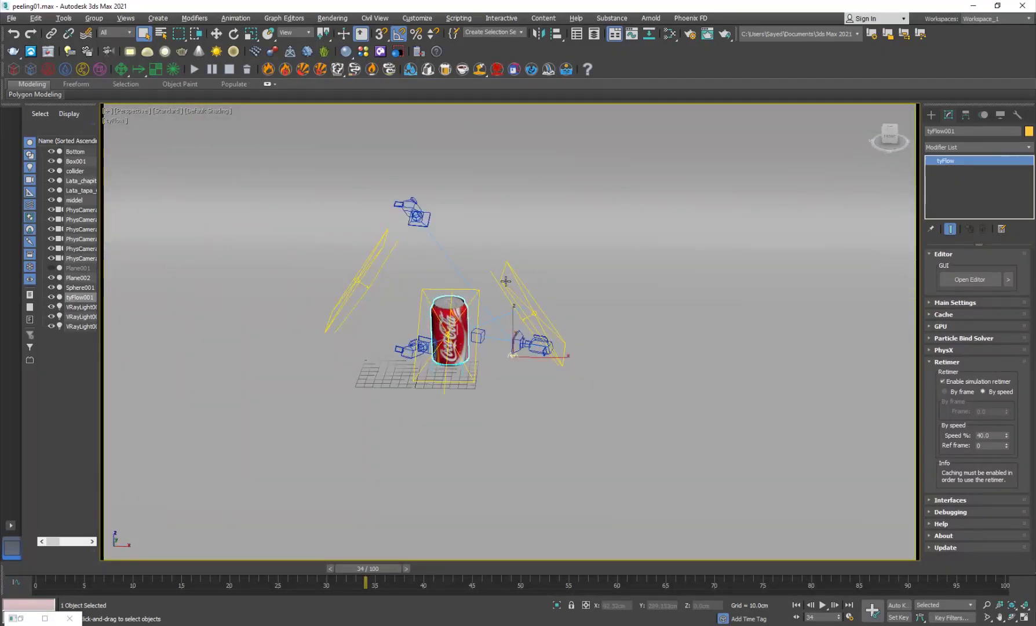
middle_click_drag(480, 341, 461, 351, "alt")
scroll(420, 353, "up", 3)
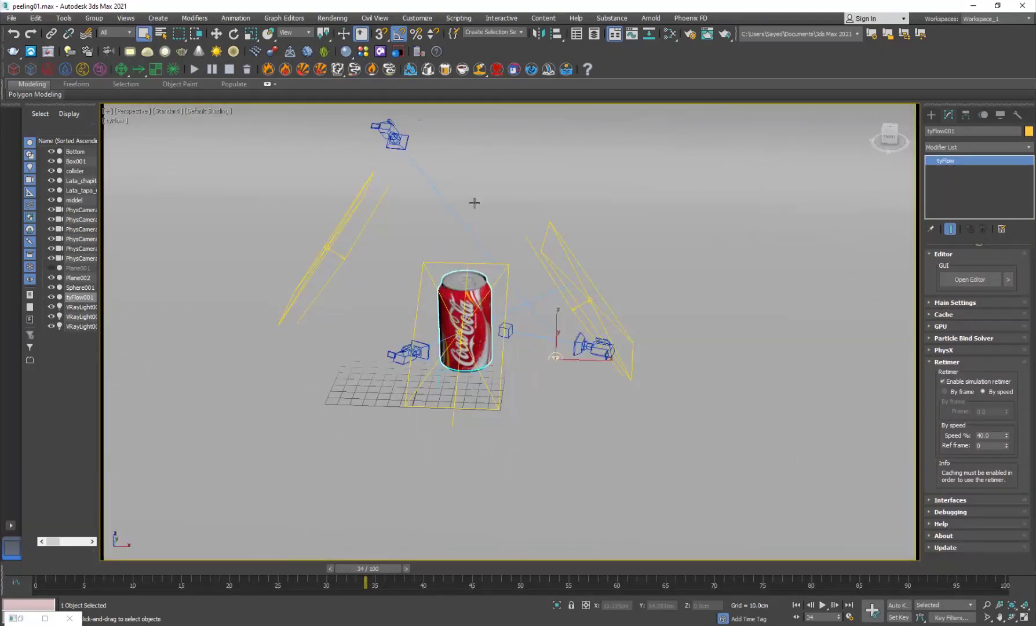
middle_click_drag(413, 325, 458, 344, "alt")
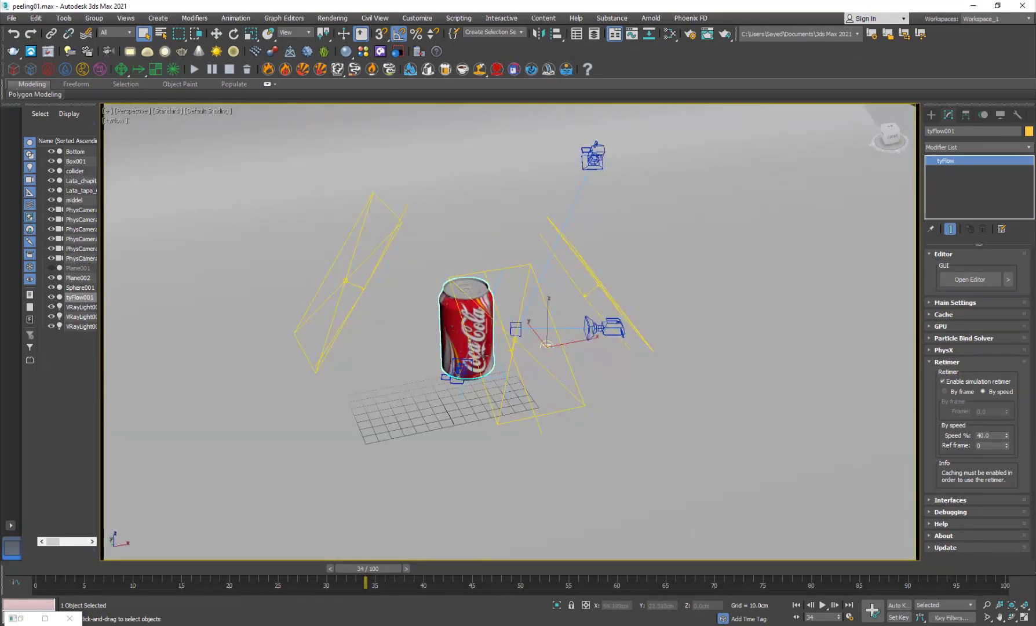
Inspect the curved studio backdrop Plane002 and its modifier stack, and reselect the tyFlow001 object.
scroll(523, 299, "up", 10)
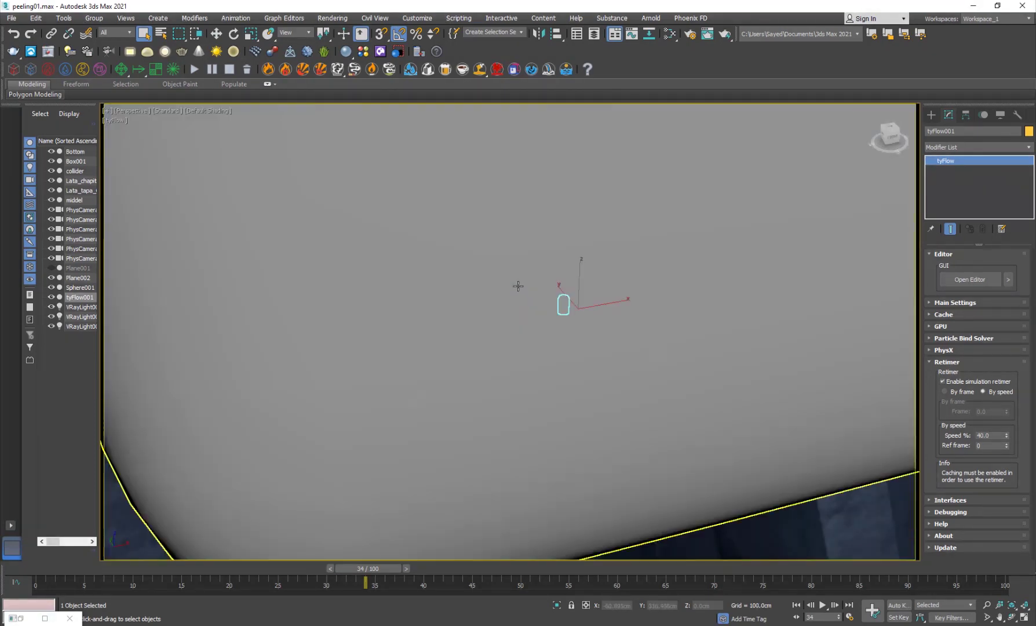
middle_click_drag(556, 355, 484, 399, "alt")
left_click(731, 277)
scroll(534, 297, "up", 6)
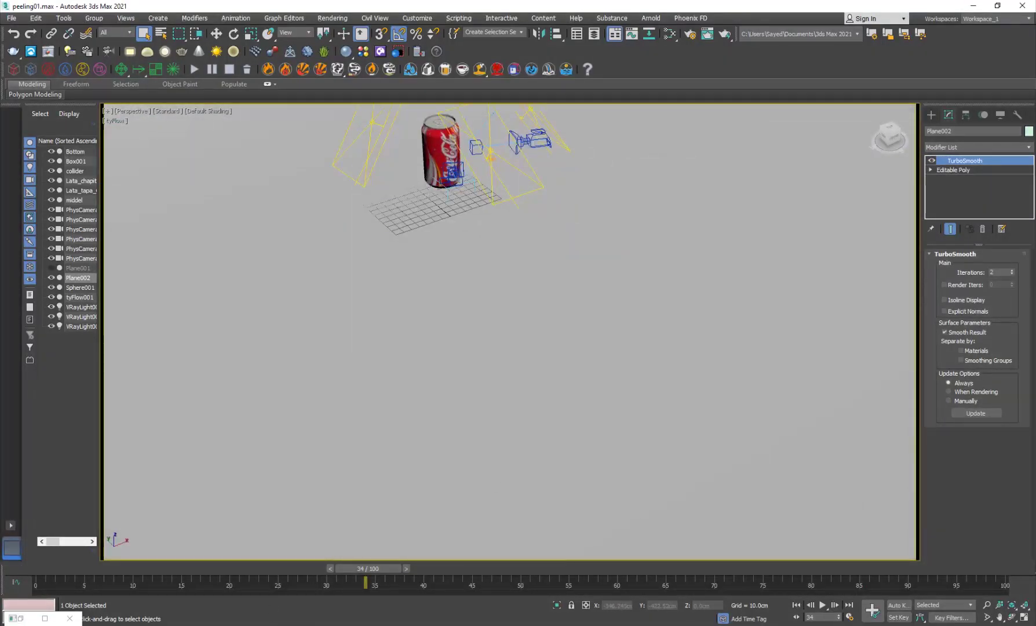
middle_click_drag(620, 267, 545, 313, "alt")
scroll(490, 234, "up", 6)
left_click(490, 227)
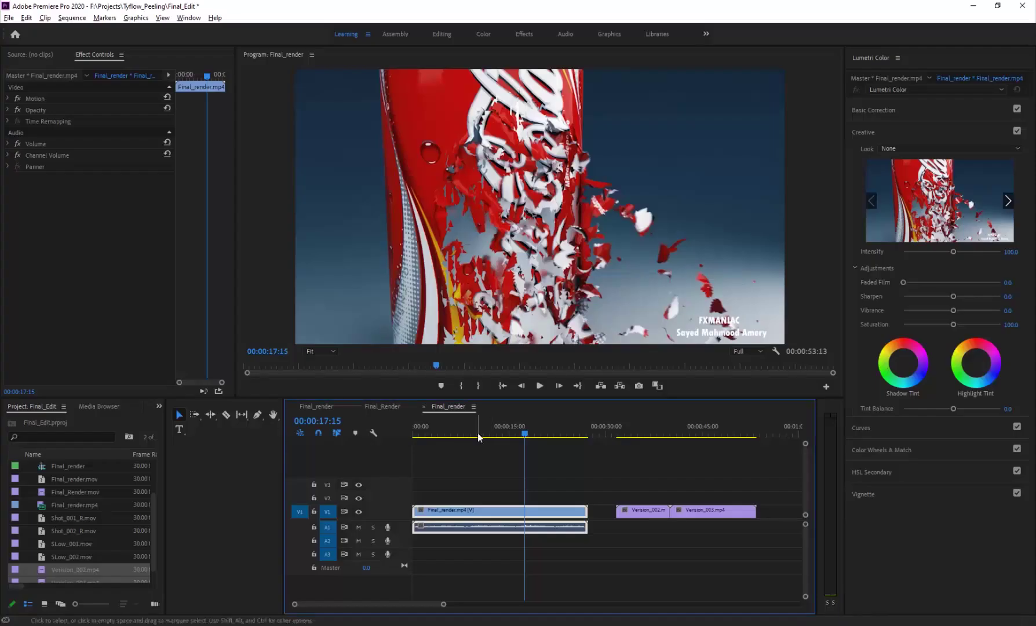
Review the Final_render shot at 00:00:16:10 in Premiere Pro and return to the can in peeling01.max.
left_click_drag(488, 433, 518, 450)
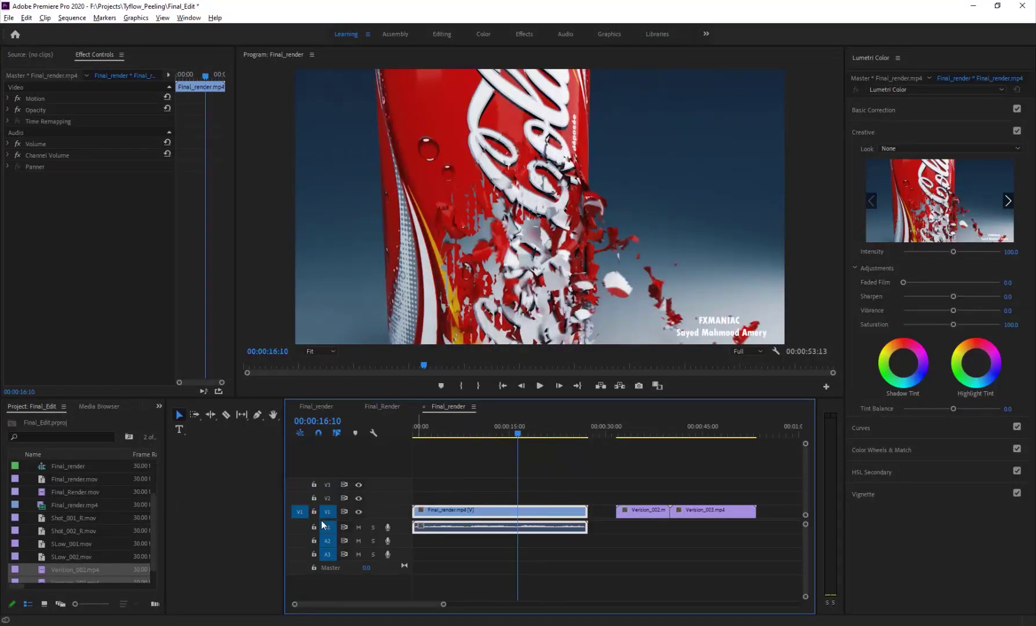
left_click(247, 586)
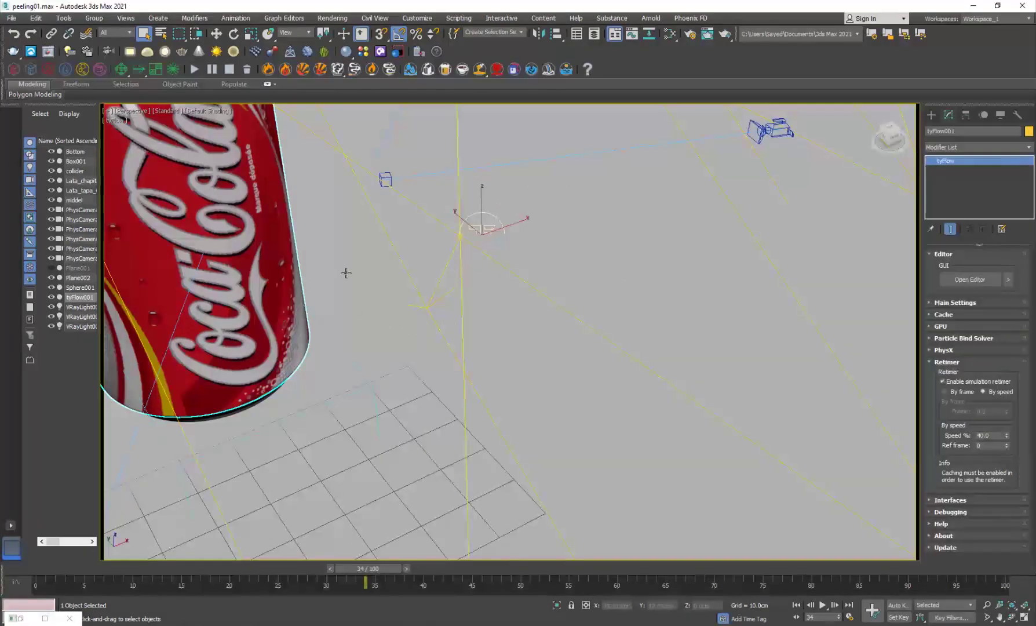
middle_click_drag(346, 273, 464, 312, "alt")
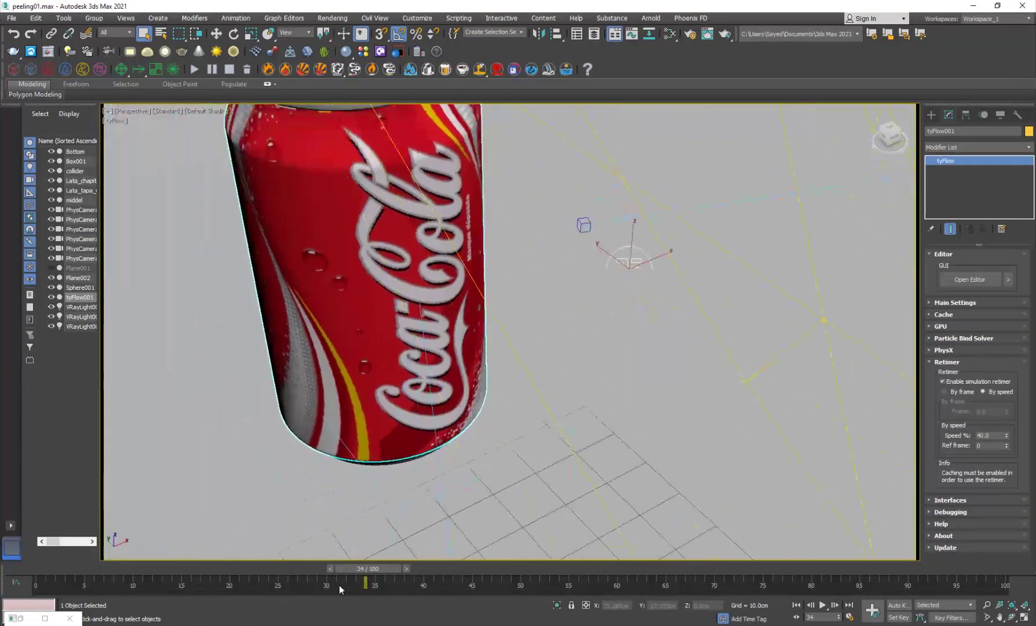
Return to the untitled scene, minimize the Slate Material Editor and create a large ground plane beneath the can.
left_click(255, 587)
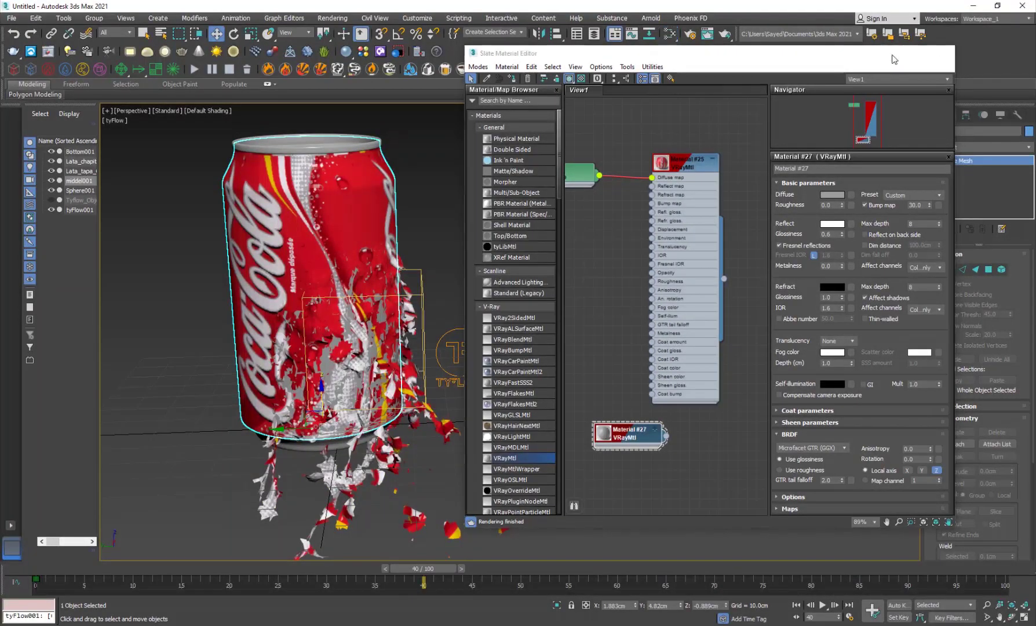
left_click(893, 53)
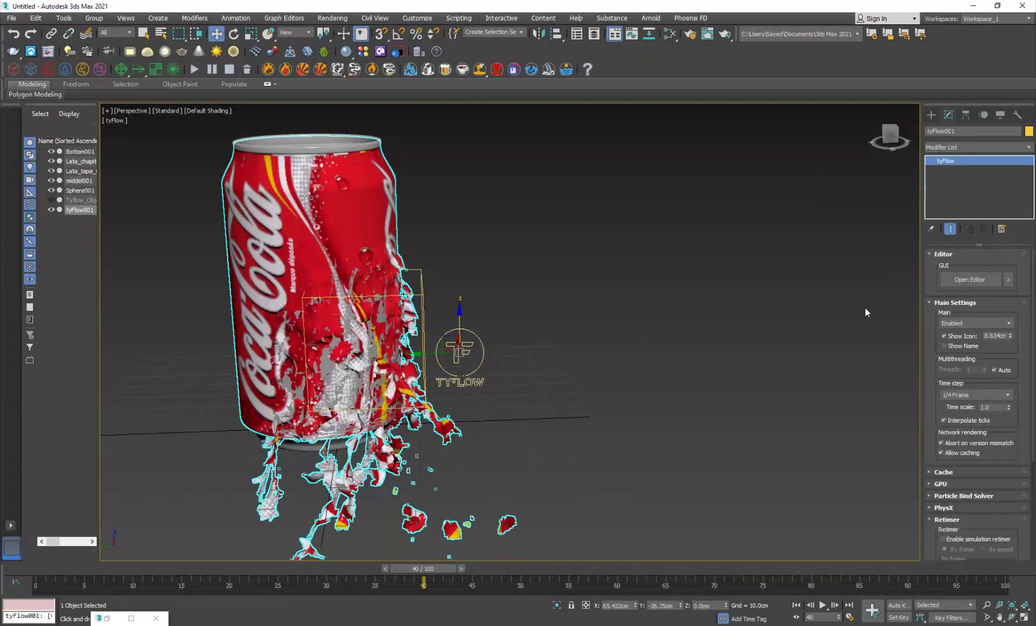
left_click(931, 115)
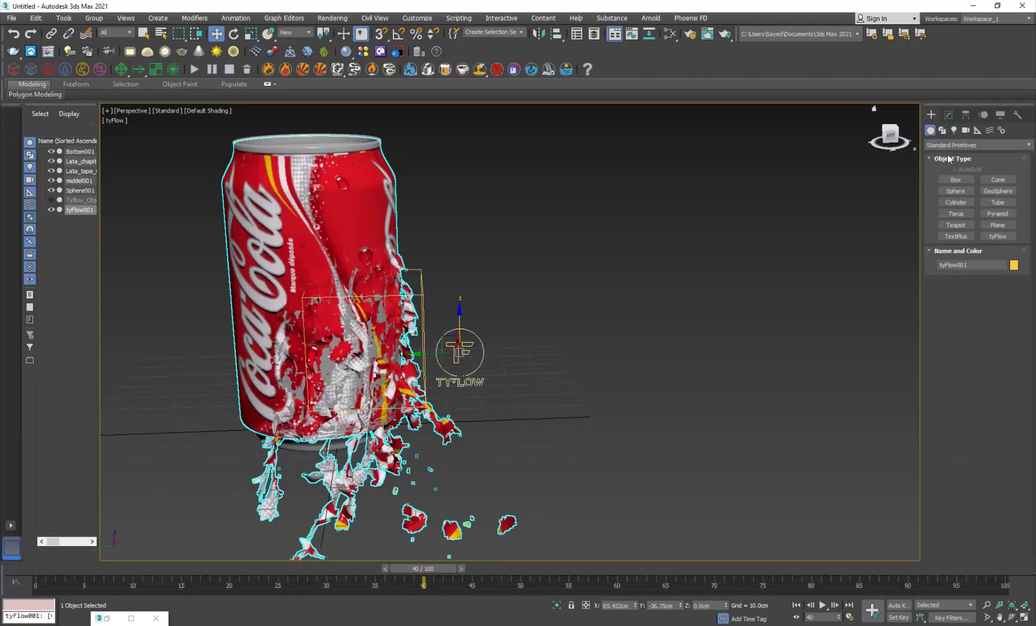
left_click(1005, 227)
scroll(664, 377, "down", 5)
mouse_move(431, 343)
left_mouse_down()
mouse_move(630, 436)
mouse_move(844, 456)
mouse_move(879, 444)
left_mouse_up()
right_click(851, 462)
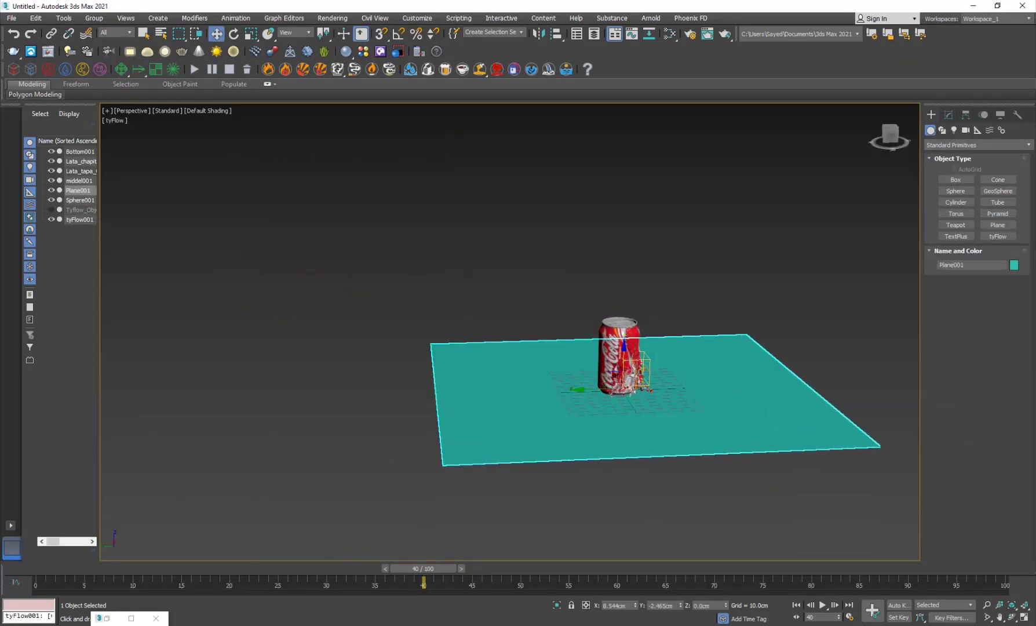
Close the minimized Slate Material Editor, select tyFlow001 and open its tyFlow editor.
left_click(132, 620)
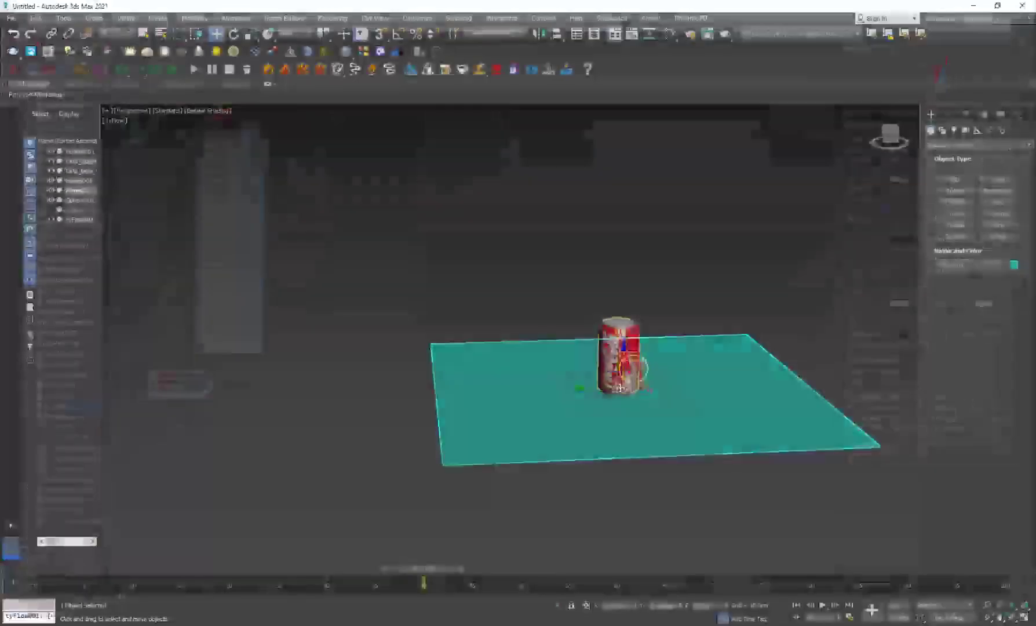
middle_click_drag(580, 409, 539, 416)
left_click(572, 378)
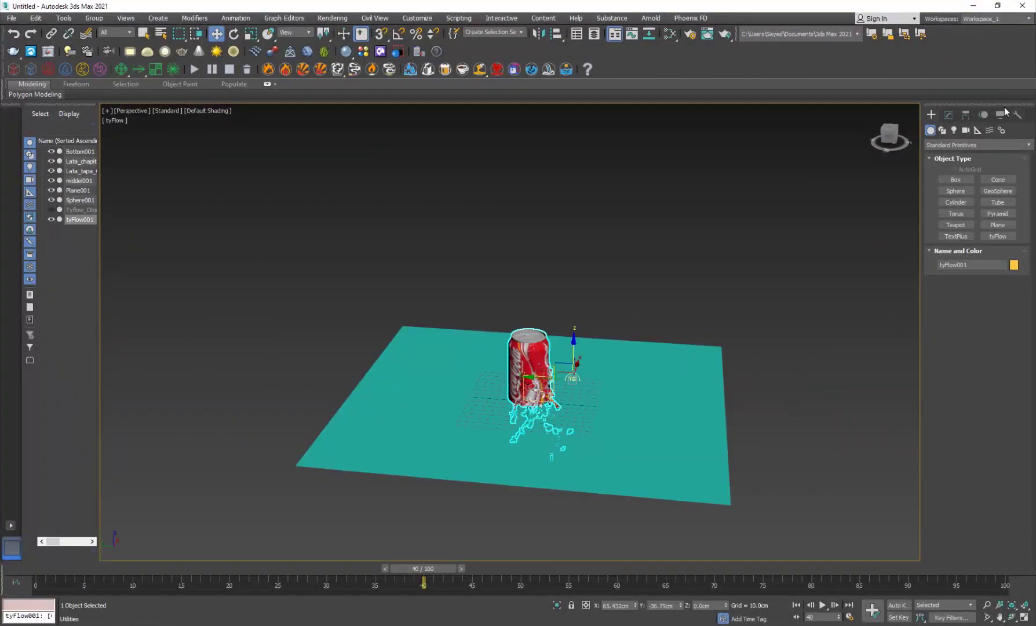
left_click(948, 115)
left_click(976, 280)
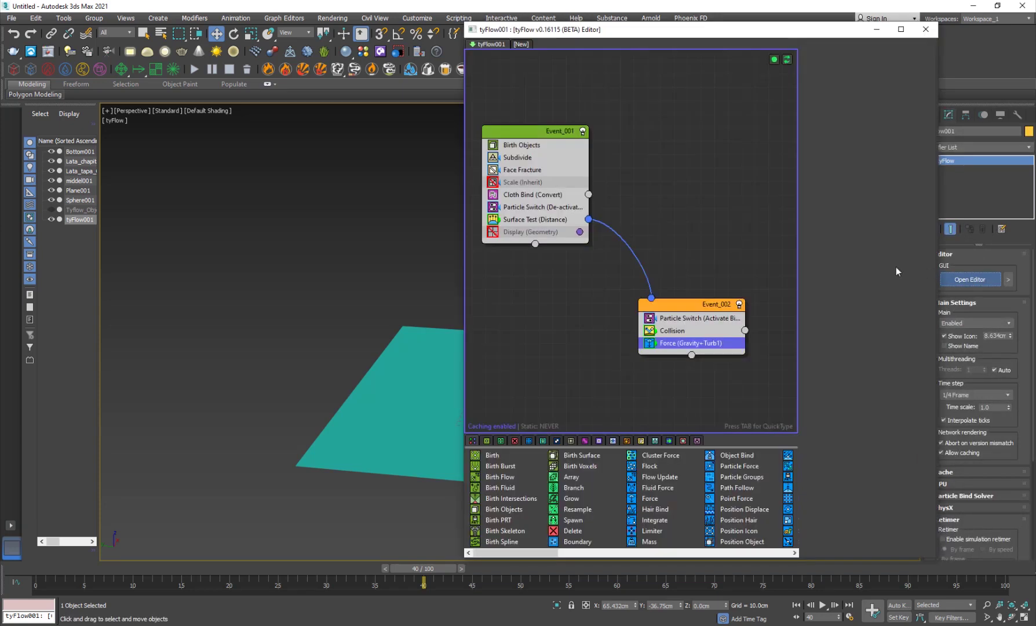
Open Event_002's Collision settings and try to pick Plane001 as an additional collider.
left_click(672, 331)
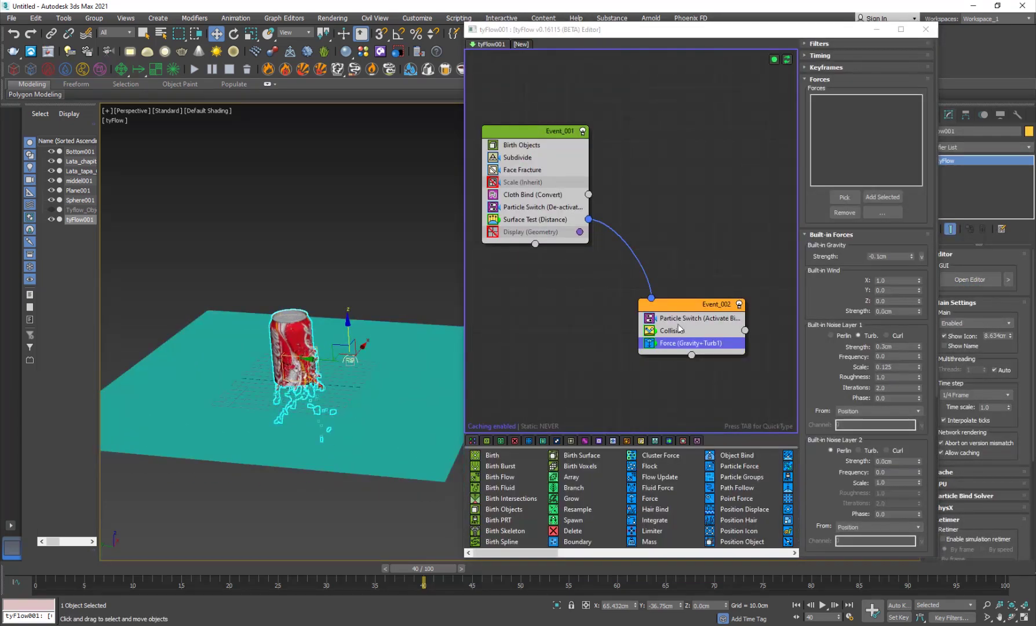
left_click(844, 189)
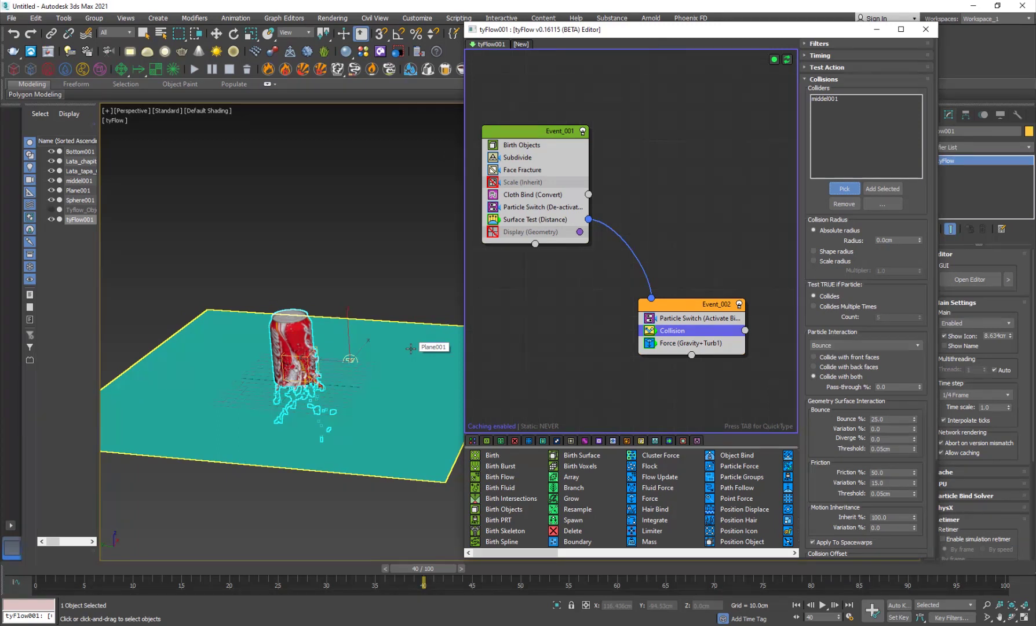
right_click(342, 356)
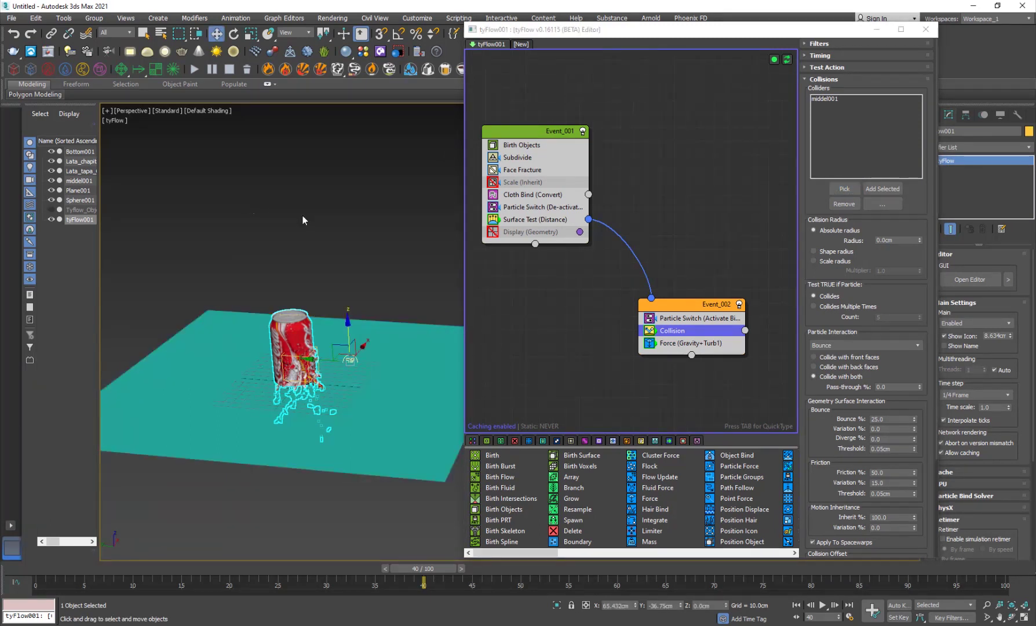
left_click(306, 280)
scroll(244, 403, "up", 5)
Switch back to the peeling01.max scene and examine the can and its surrounding setup from another angle.
mouse_move(306, 624)
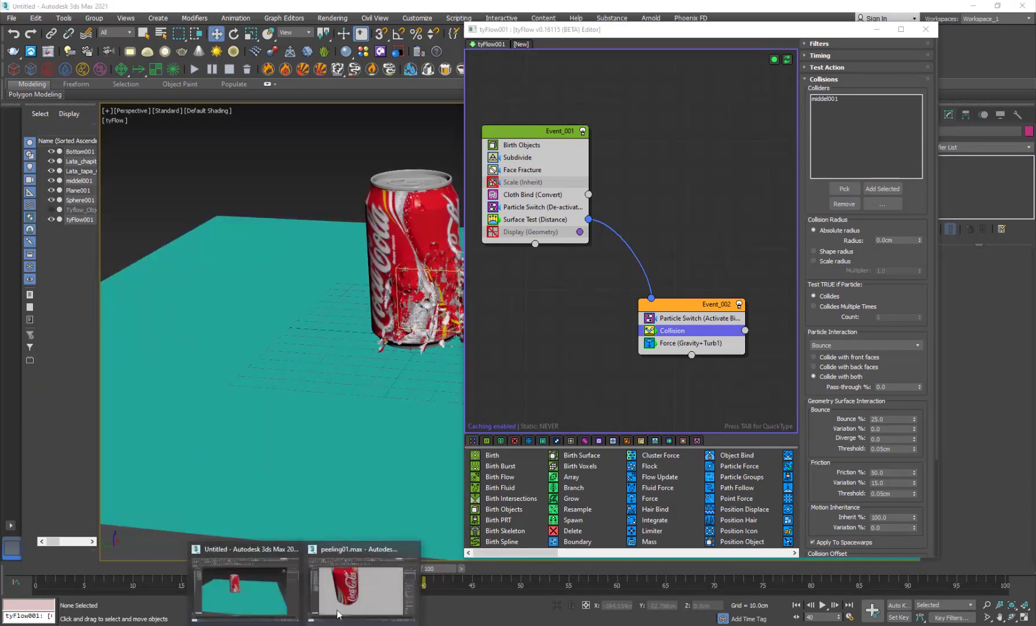
left_click(350, 599)
scroll(557, 313, "down", 5)
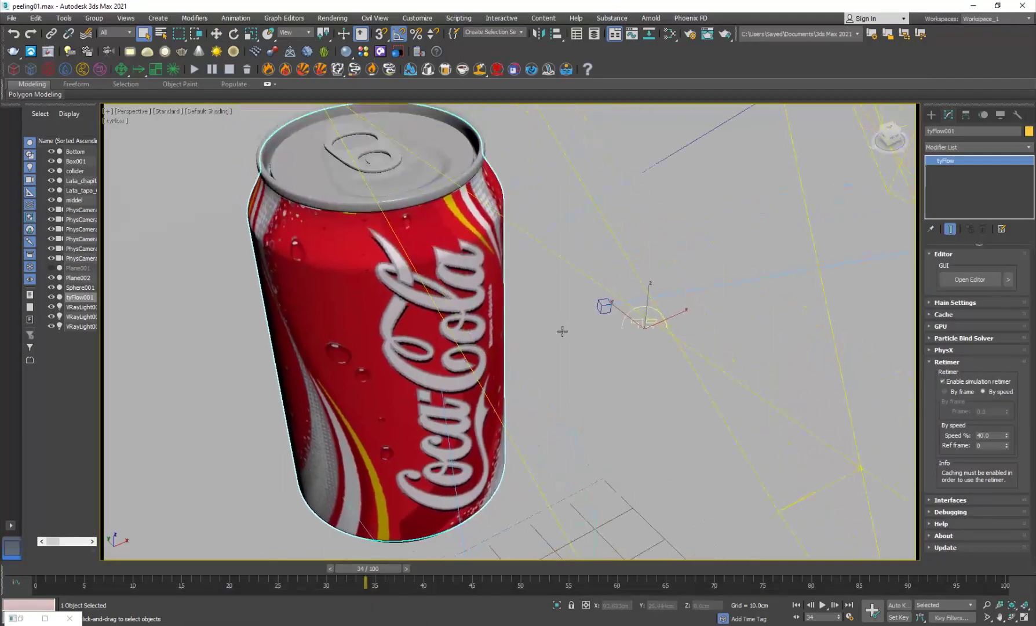
middle_click_drag(571, 333, 475, 283, "alt")
scroll(475, 283, "up", 3)
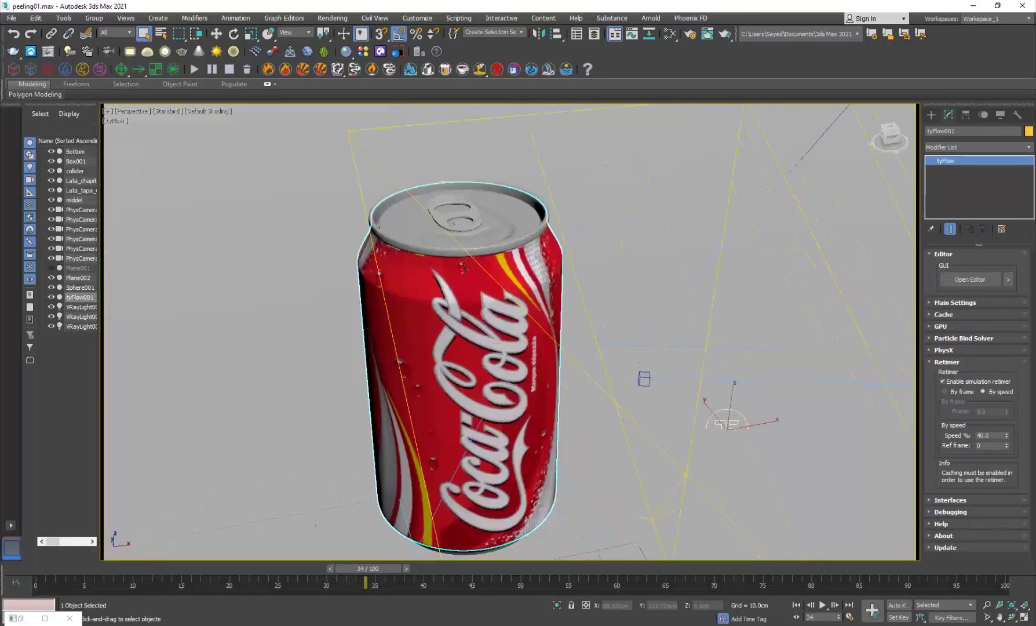
Move the animation to about frame 76 in the peeling01.max scene and examine the tyFlow peeling on the can.
scroll(495, 287, "down", 5)
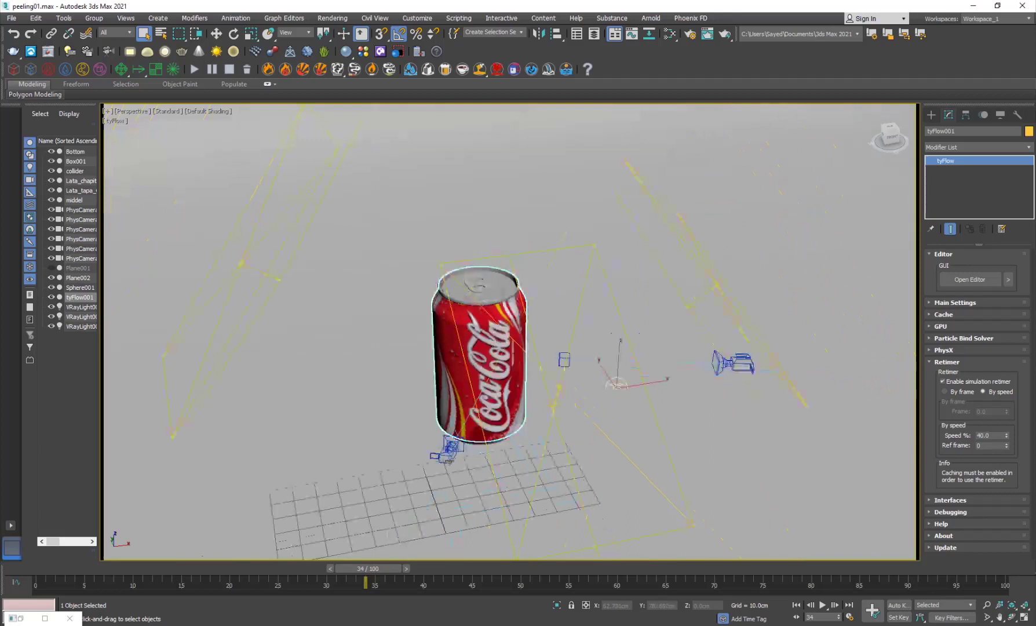
left_click(784, 570)
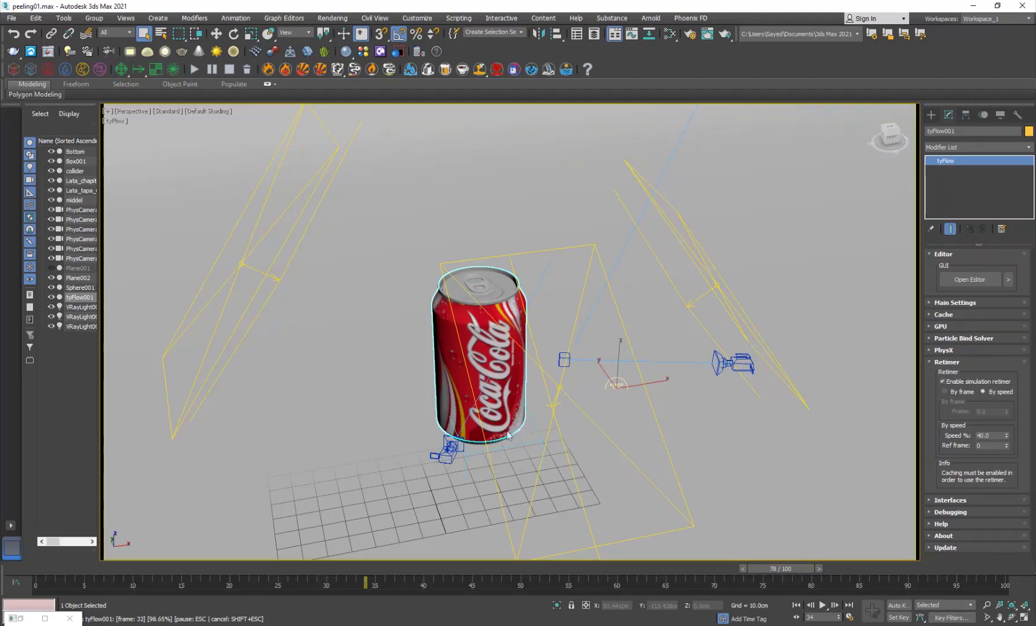
scroll(508, 436, "up", 5)
middle_click_drag(550, 499, 509, 482, "alt")
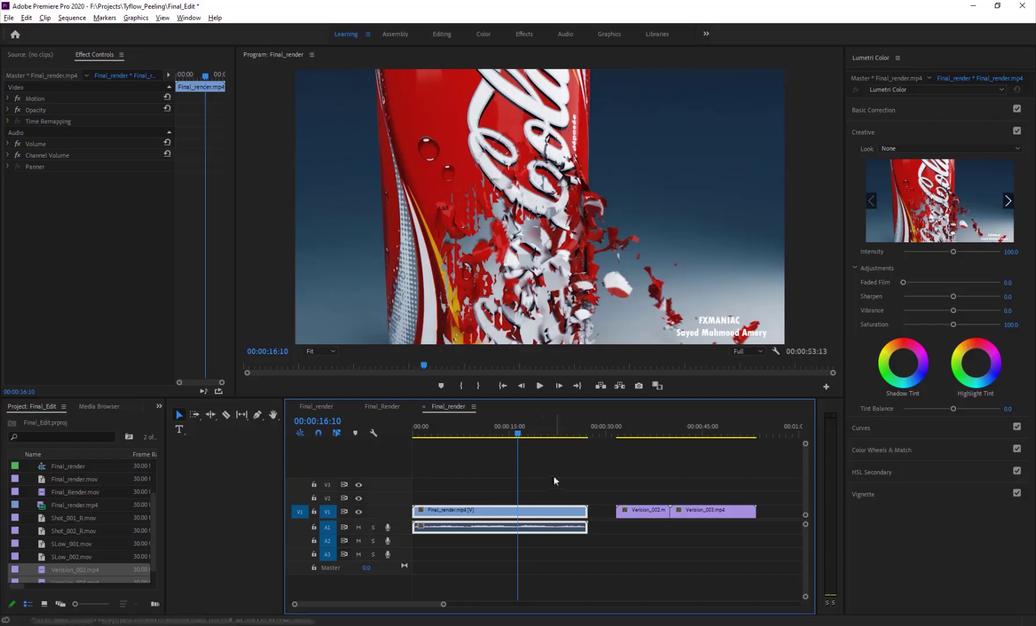
Switch to Adobe Premiere Pro and play back the Final_render sequence, reviewing the can peeling shots from about 10 to 21 seconds.
mouse_move(476, 434)
left_mouse_down()
mouse_move(467, 433)
mouse_move(497, 433)
mouse_move(450, 435)
mouse_move(460, 433)
left_mouse_up()
key("space")
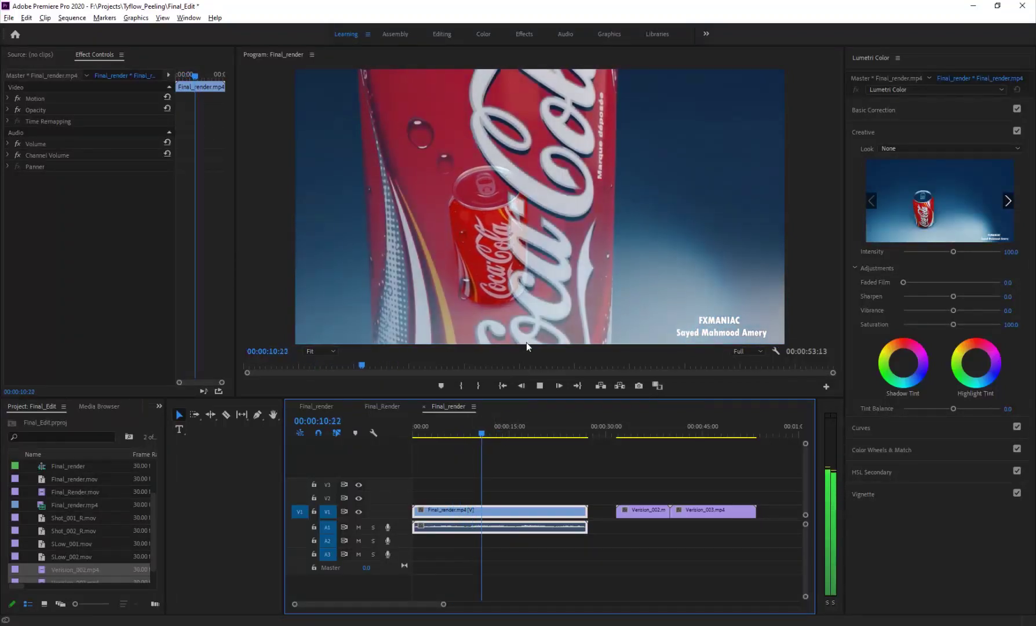
left_click(525, 433)
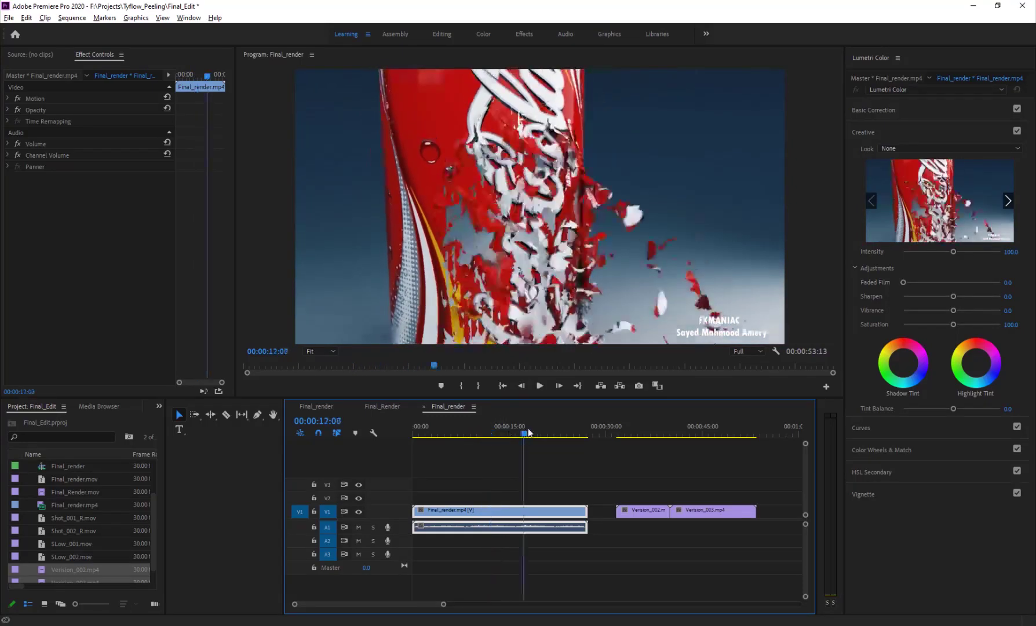
left_click(523, 433)
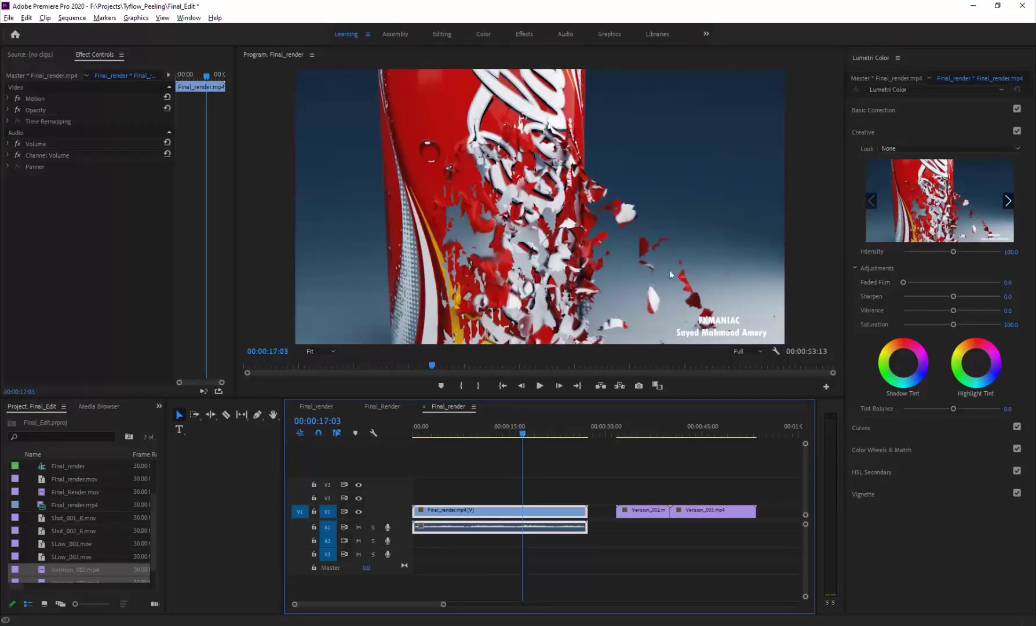
key("space")
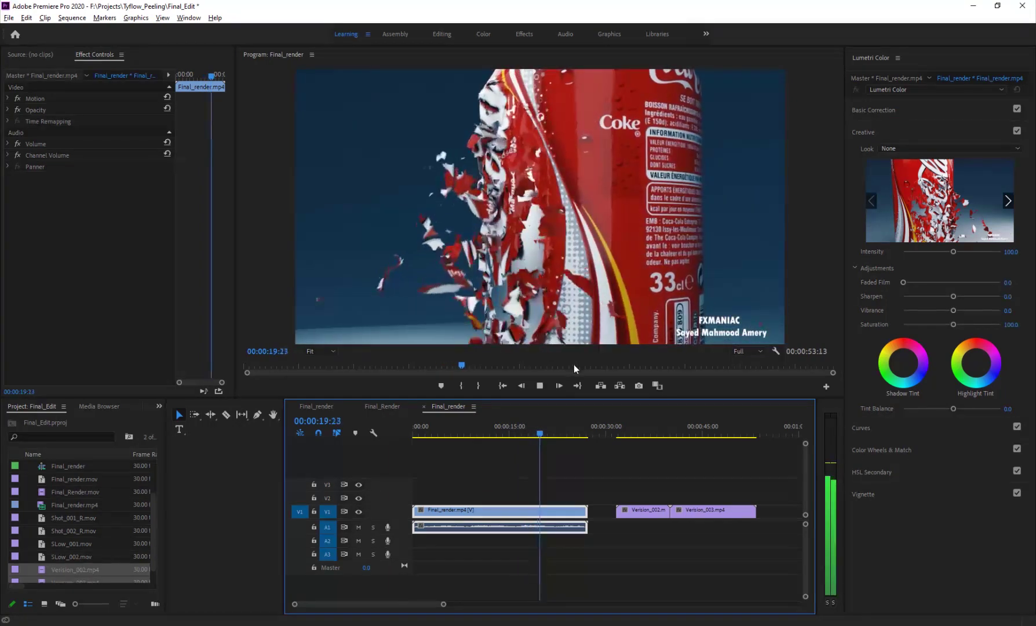
key("space")
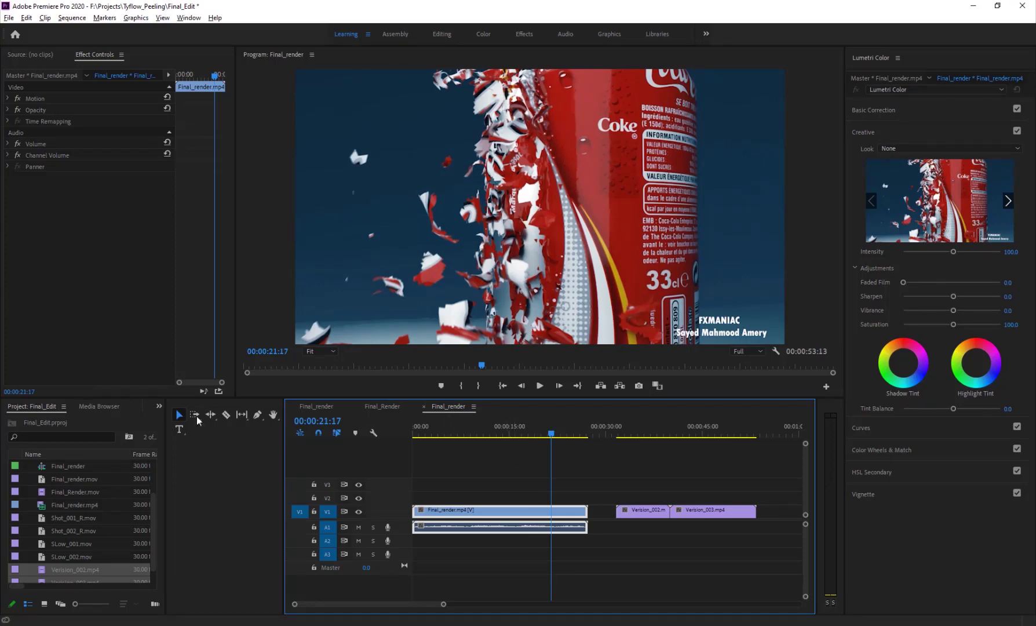
left_click(158, 407)
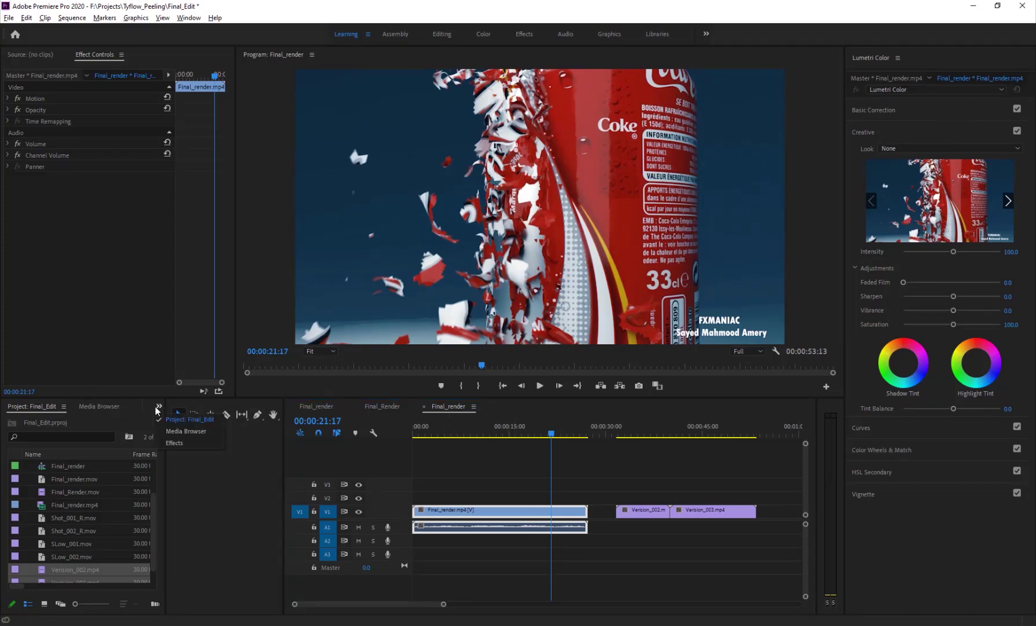
left_click(177, 437)
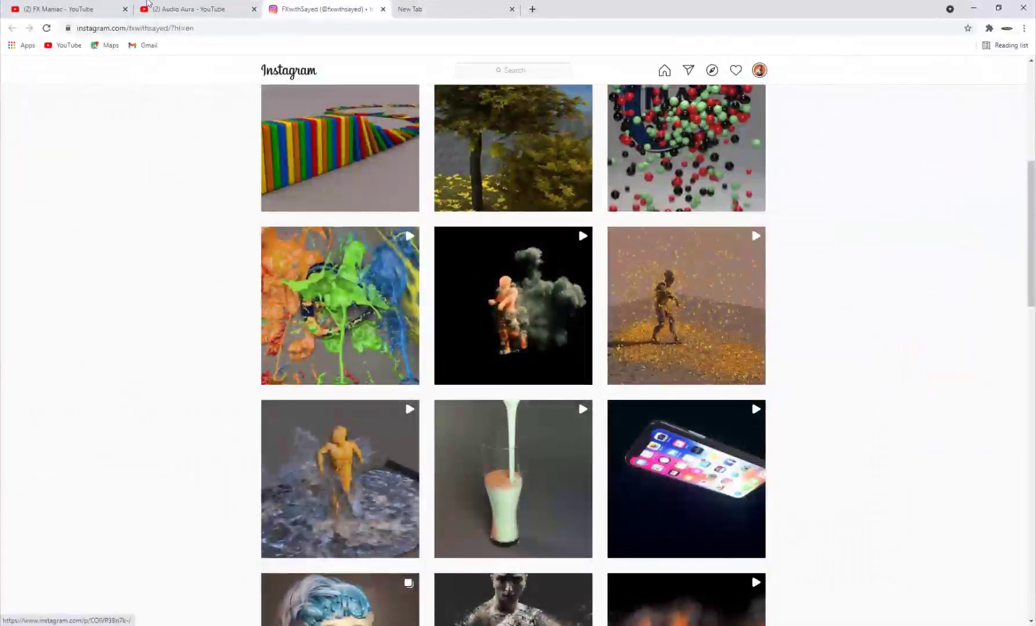
Switch to the web browser and look through the FX Maniac videos, the Audio Aura channel and the creator's Instagram posts.
left_click(73, 4)
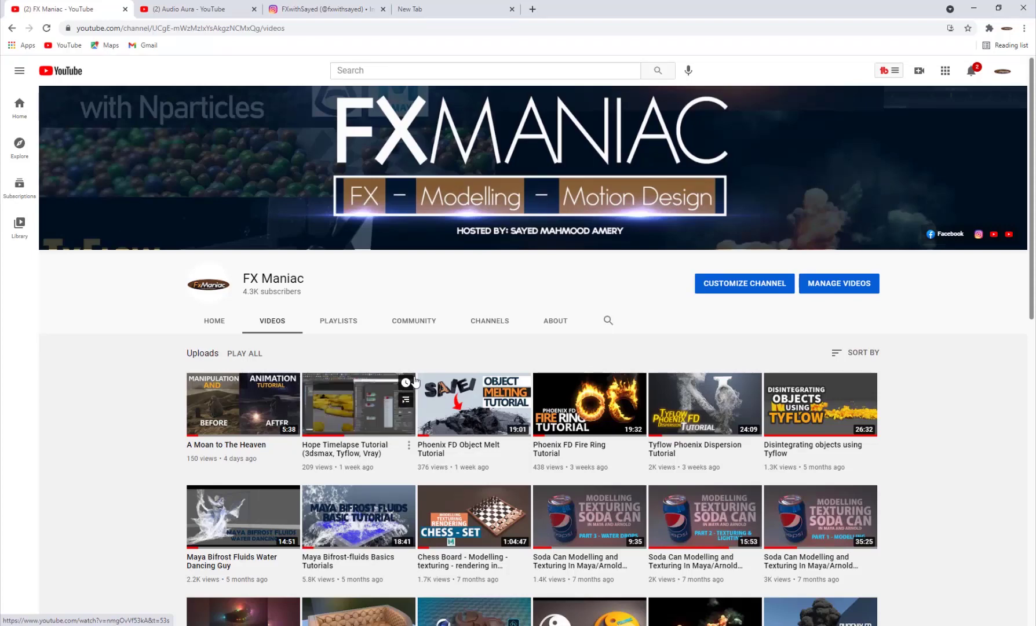
left_click(232, 9)
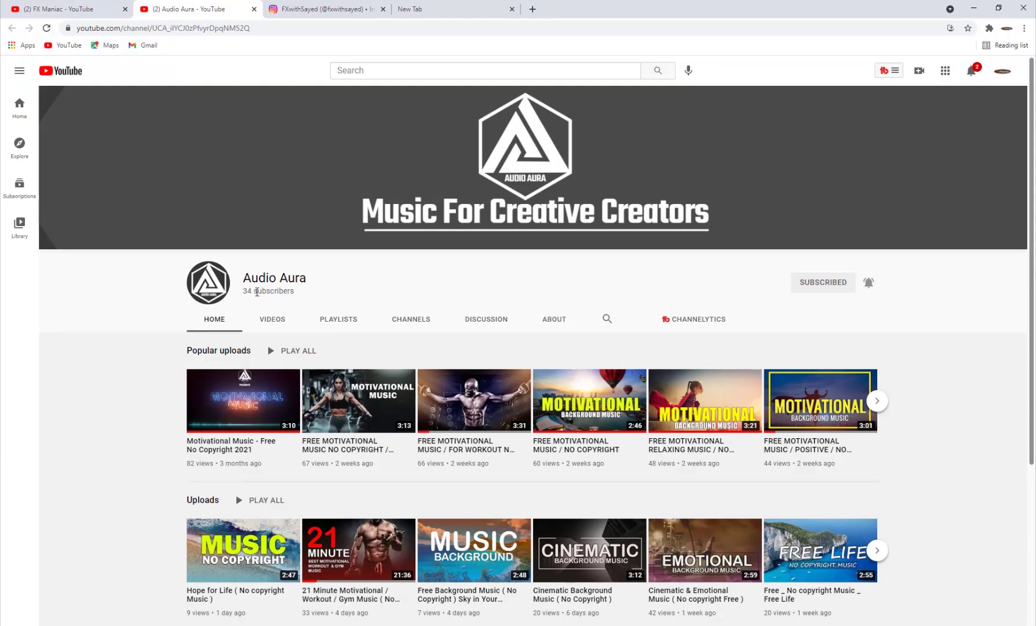
left_click(327, 5)
scroll(470, 395, "up", 7)
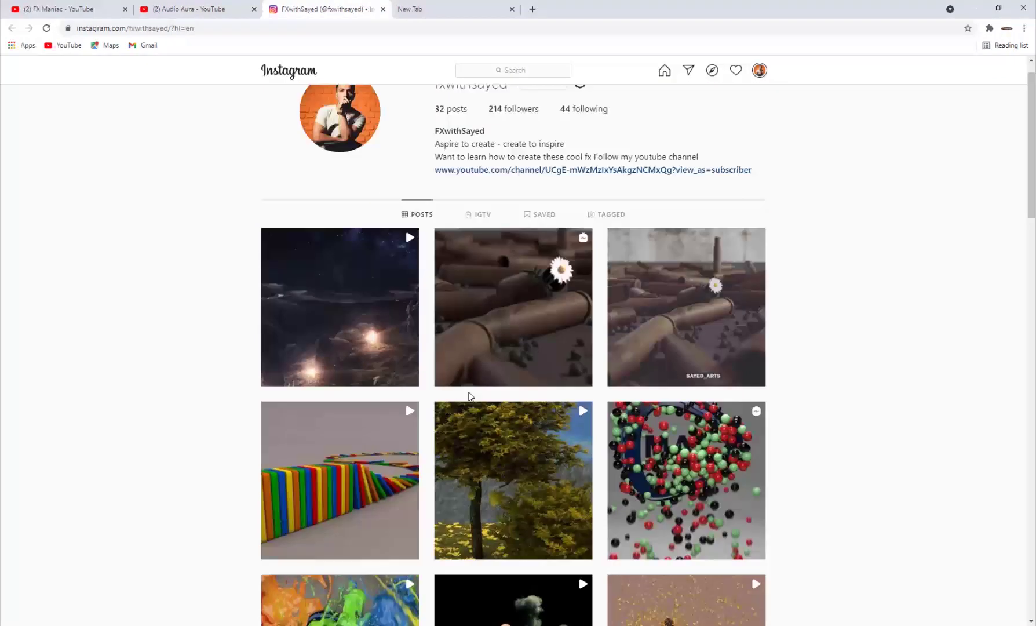
left_click(99, 5)
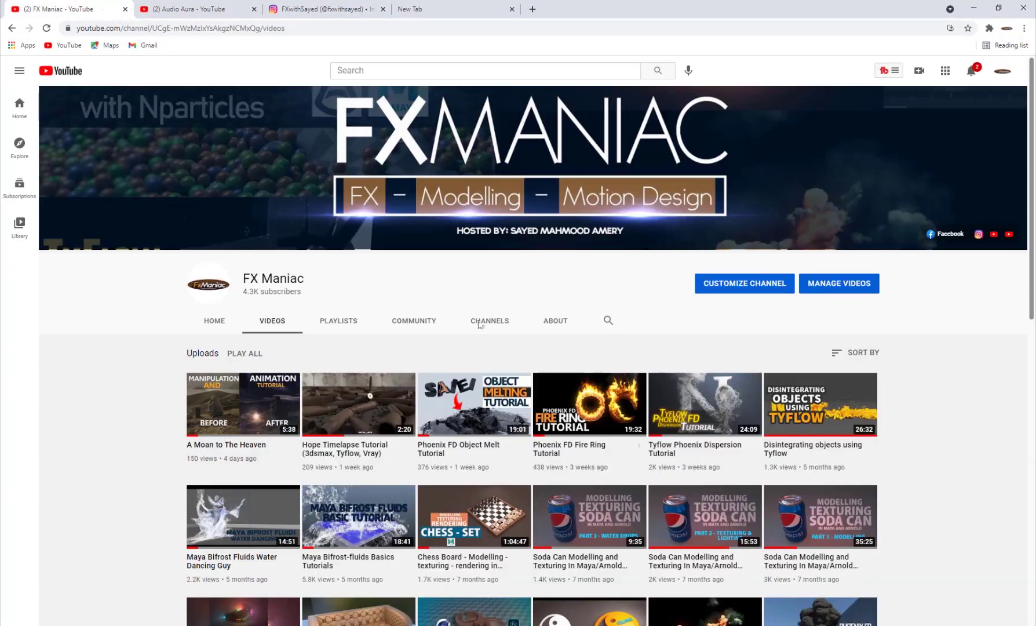
scroll(716, 428, "down", 4)
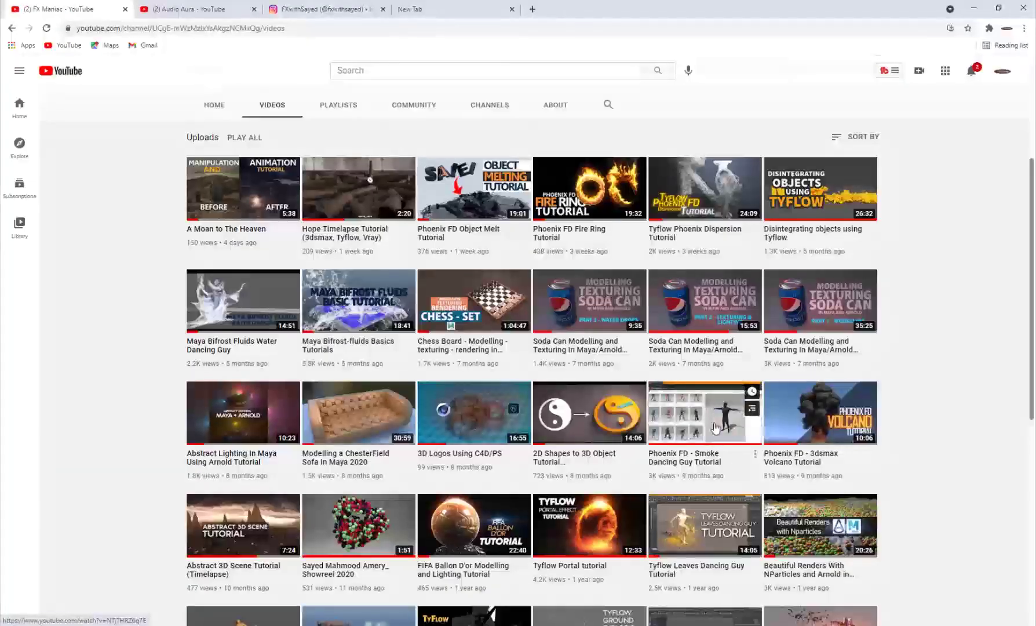